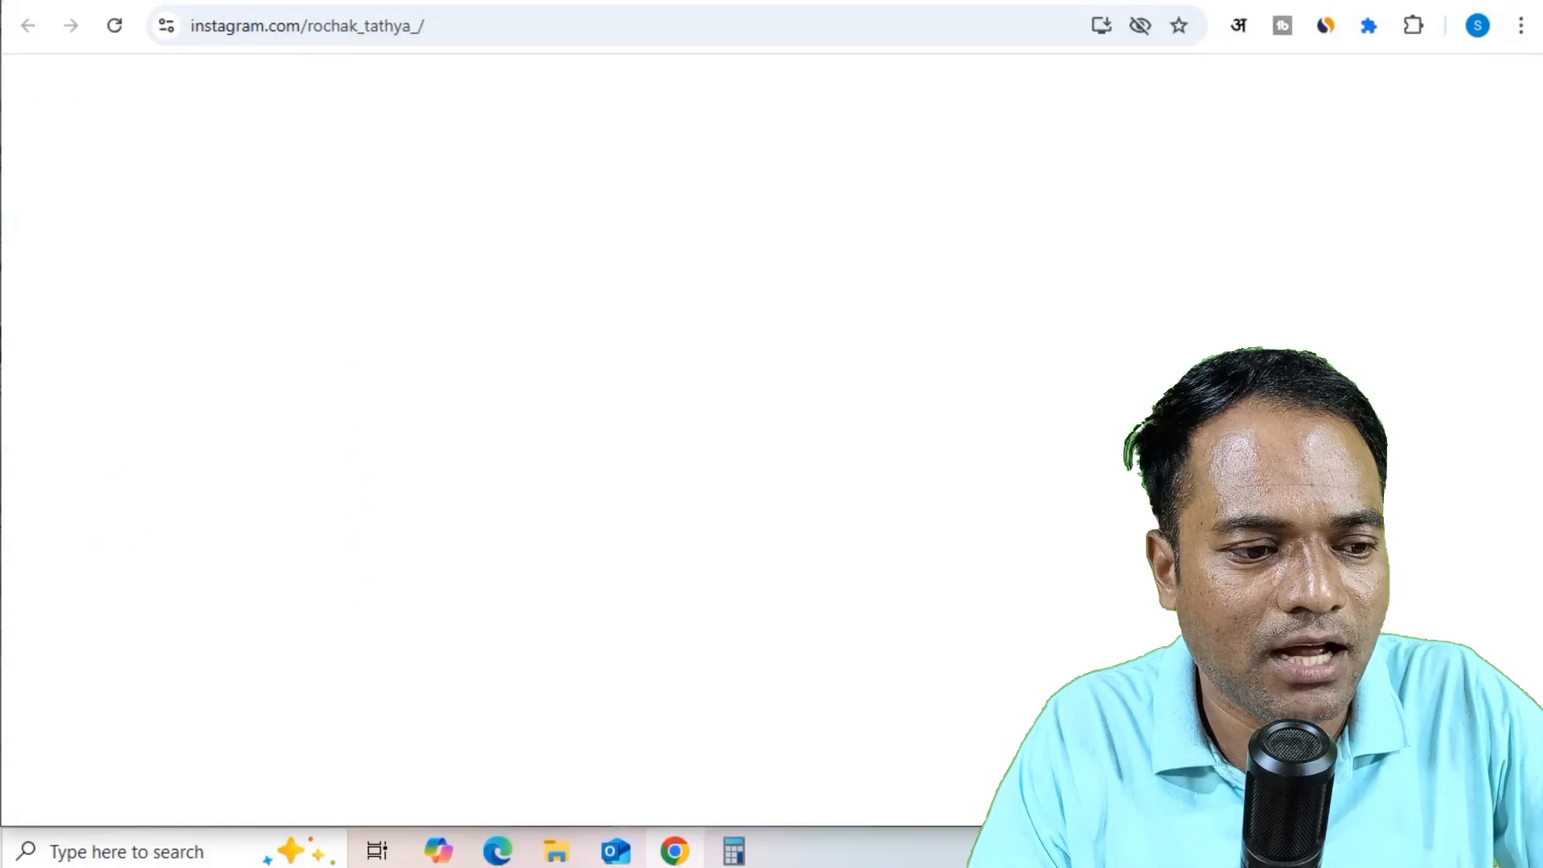
# - Look through the posts and profile details of the rochak_tathya_ and rochak_tathya____ Instagram pages
pyautogui.moveTo(862, 197); pyautogui.dragTo(1058, 219)
pyautogui.scroll(-15, 1506, 239)
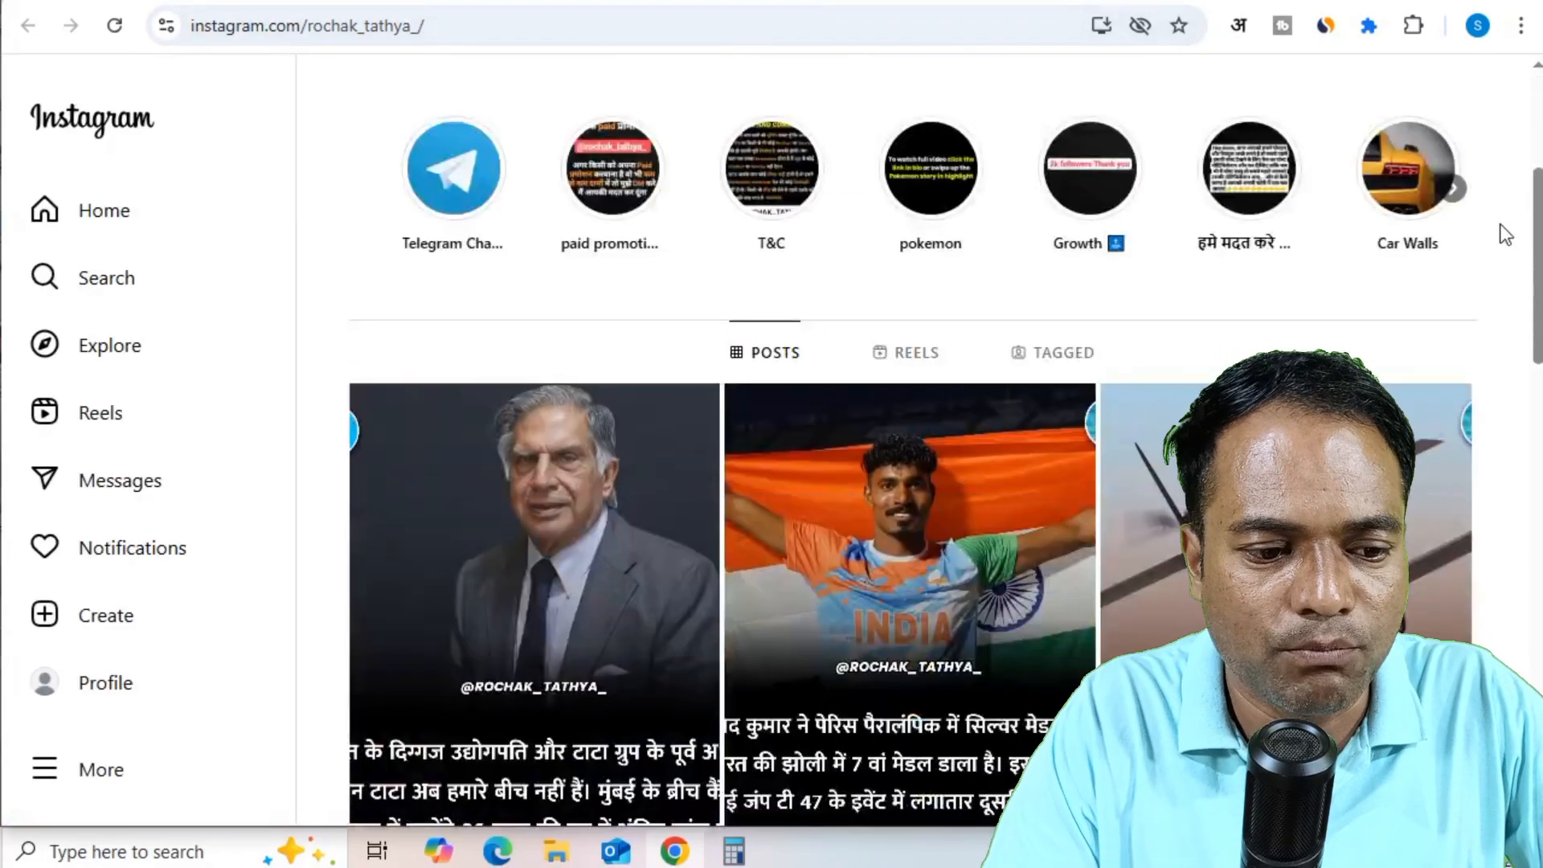
pyautogui.scroll(-4, 1508, 253)
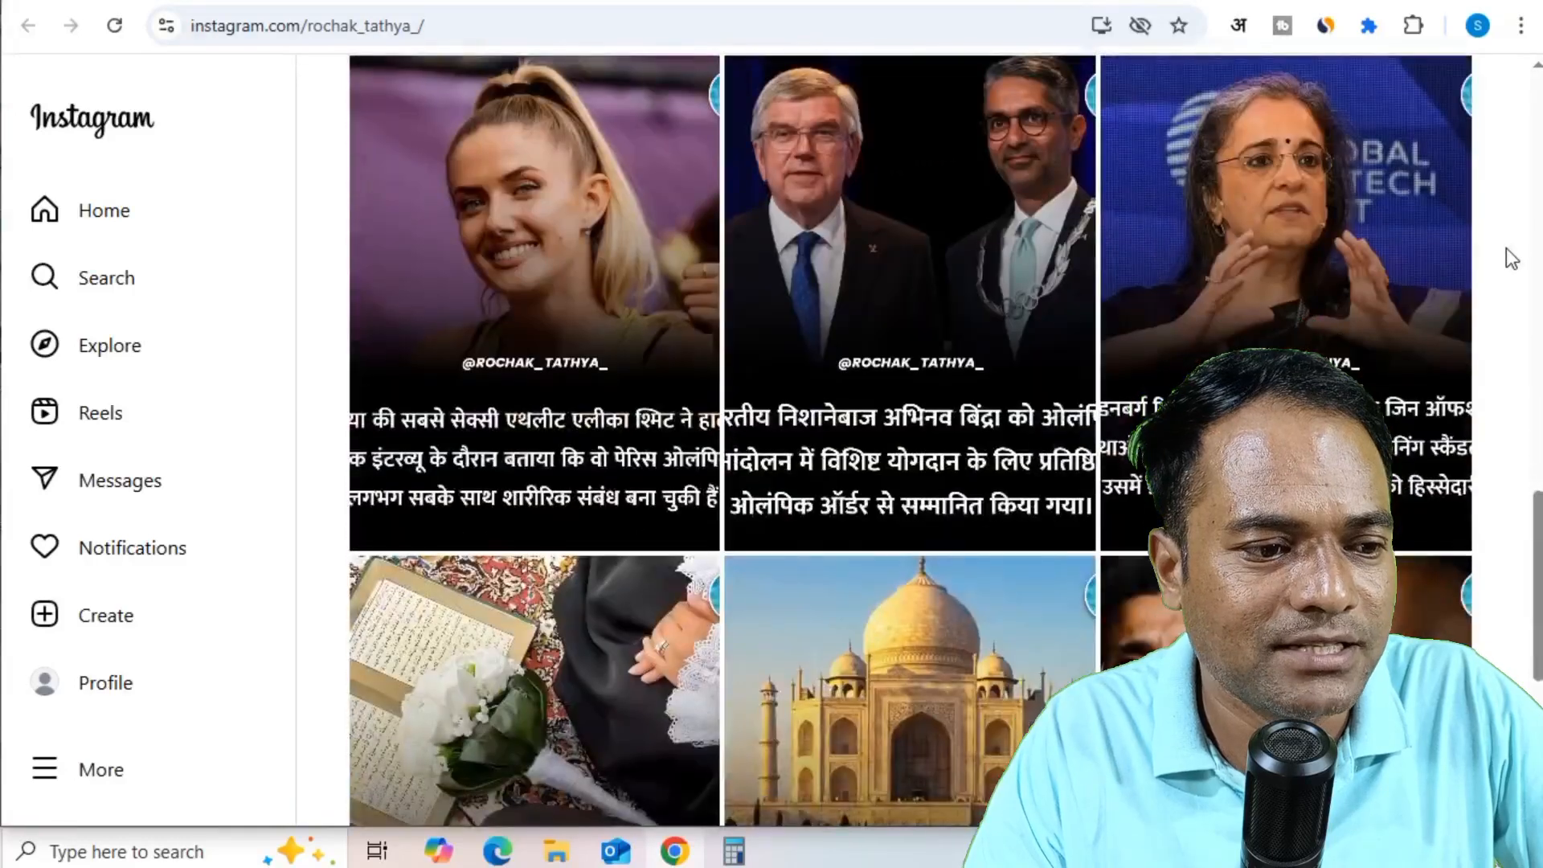
pyautogui.hotkey('ctrl', 'Tab')
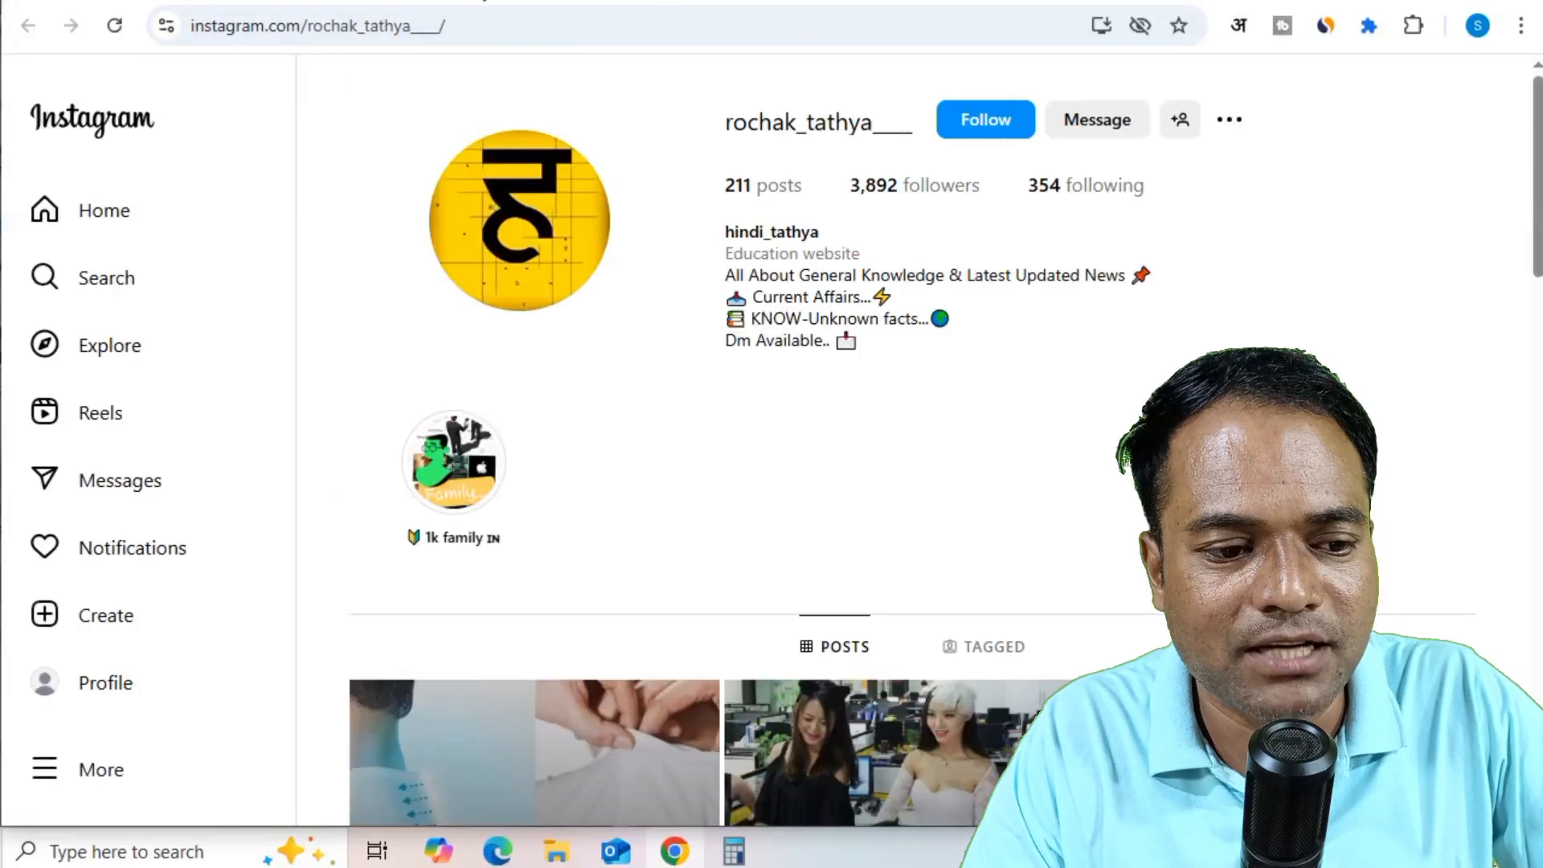
pyautogui.scroll(-1, 1363, 250)
pyautogui.scroll(1, 1364, 249)
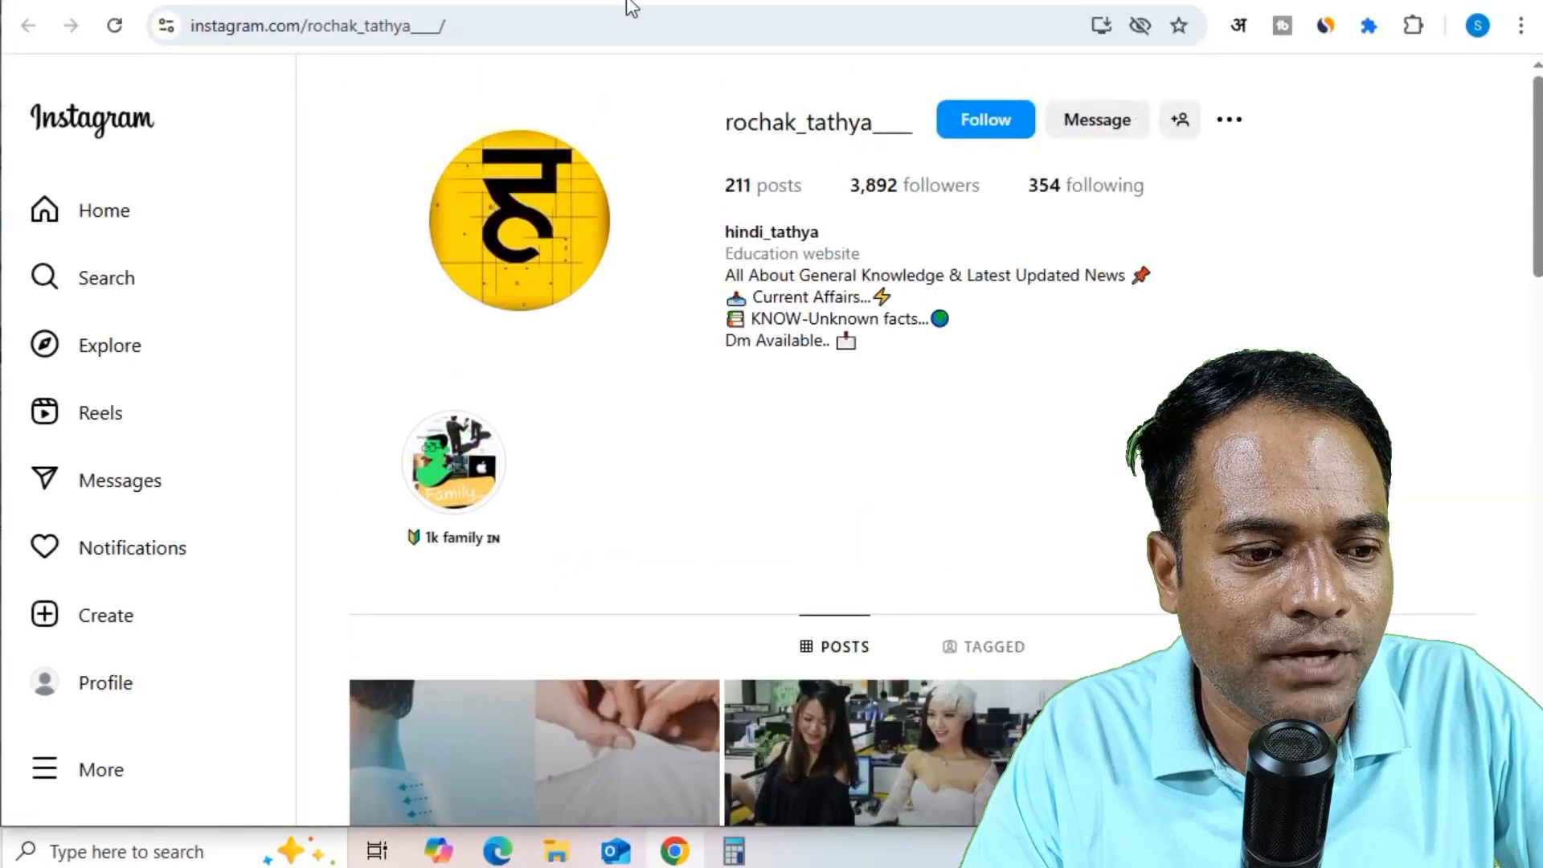
# - Review the Facebook search results for "rochak trathya" and "fact"
pyautogui.click(656, 0)
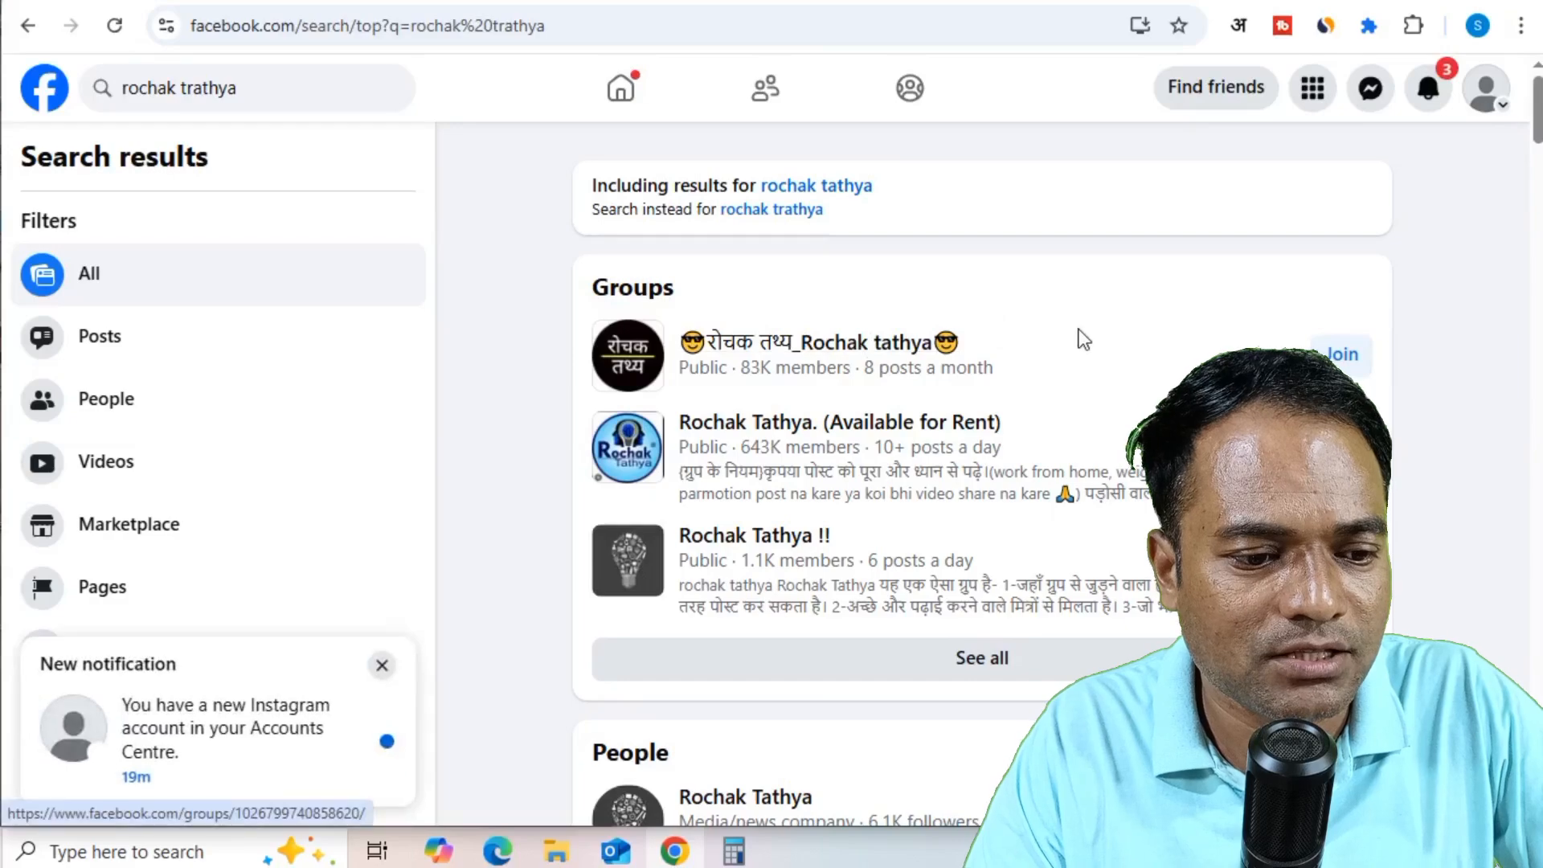
pyautogui.click(736, 1)
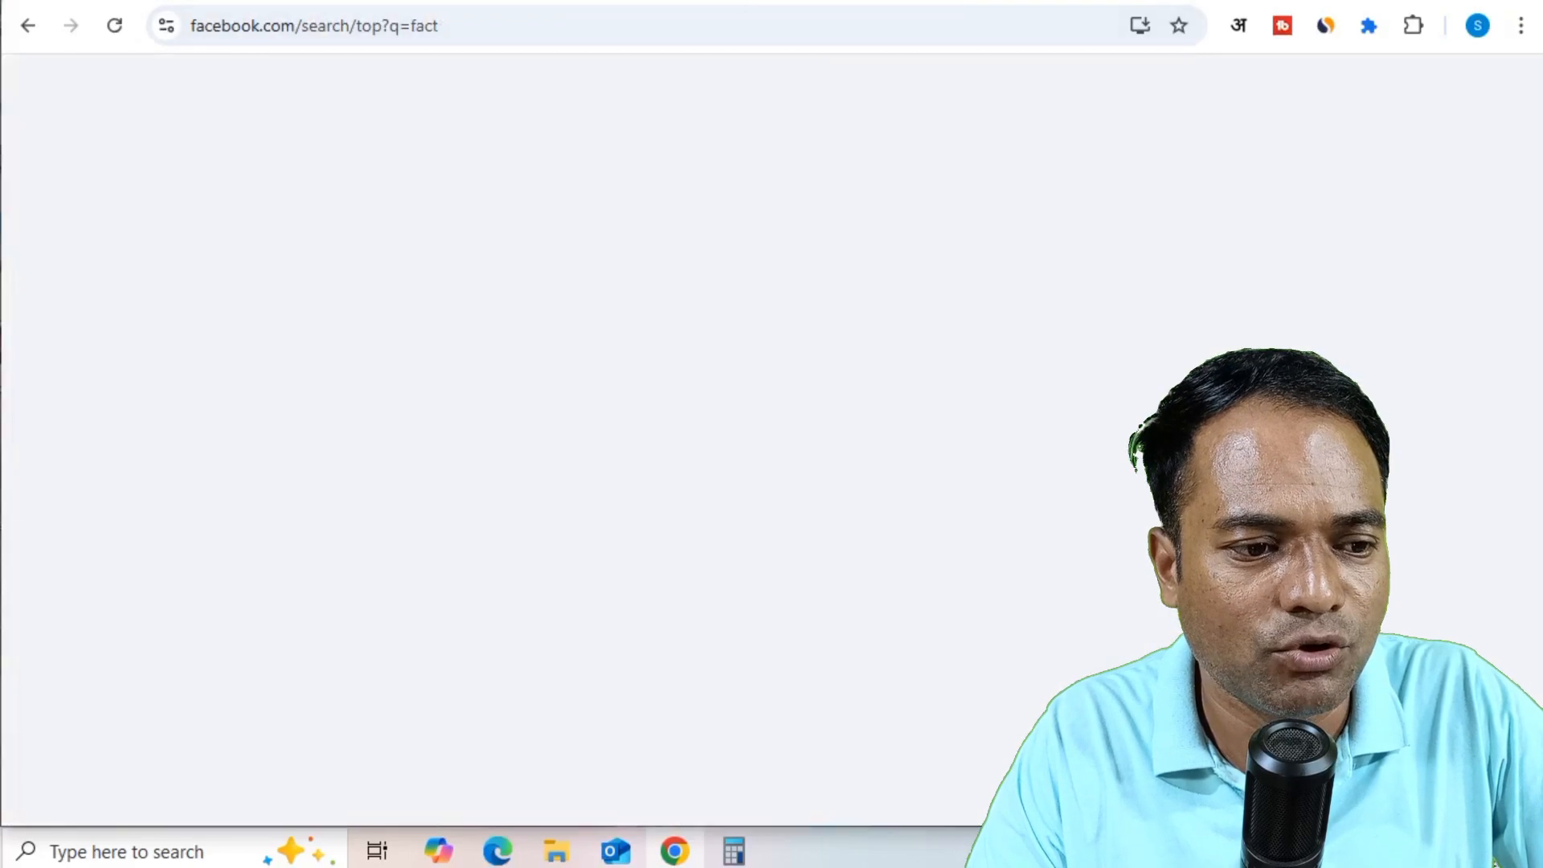
pyautogui.scroll(-8, 1441, 349)
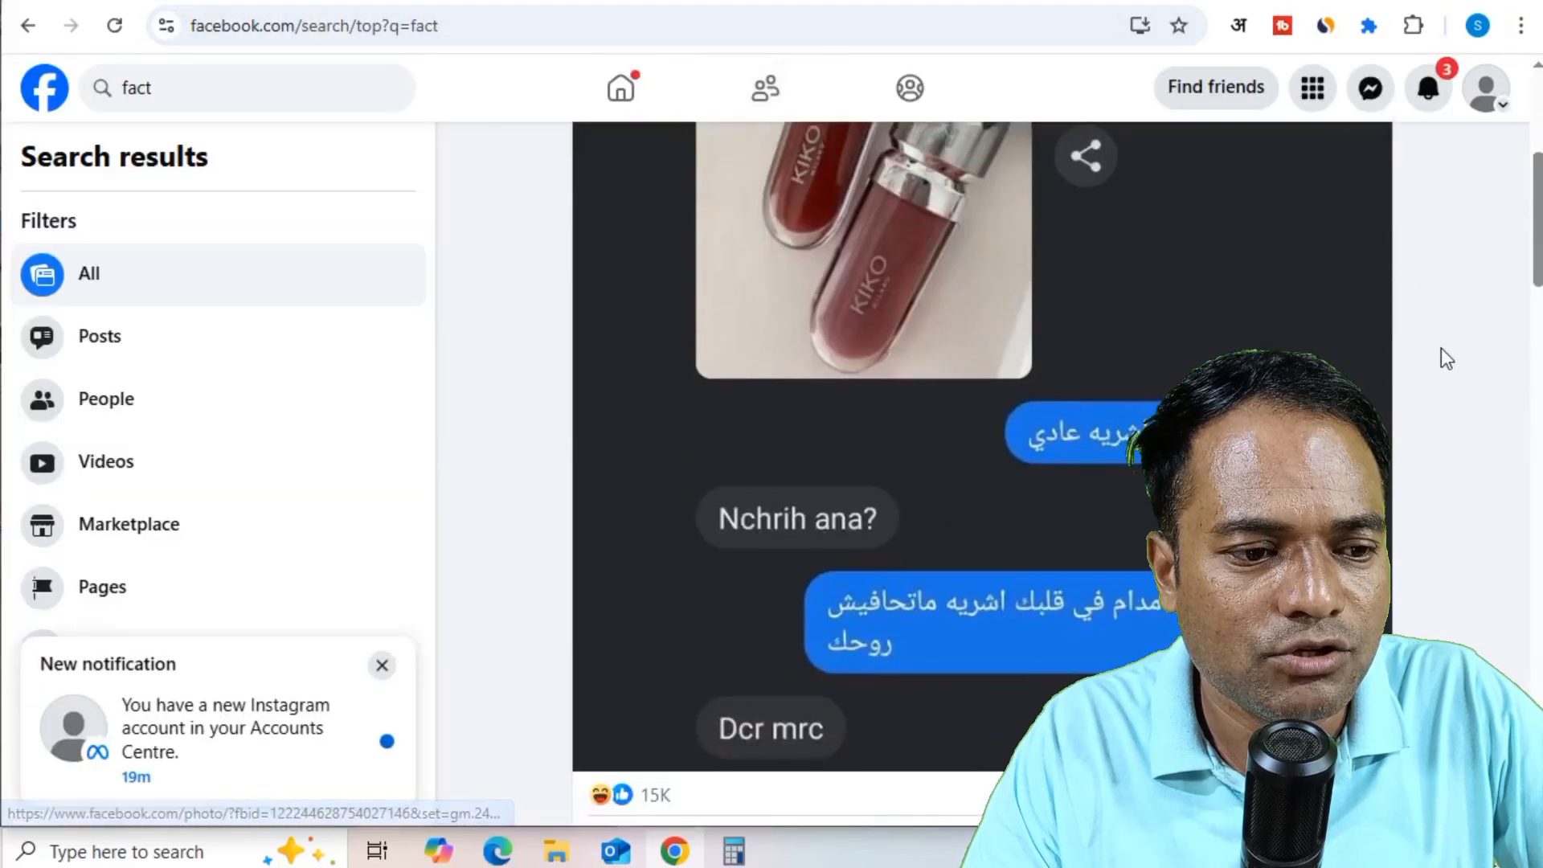
# - Browse the posts in the Rochak tathya public Facebook group
pyautogui.click(792, 0)
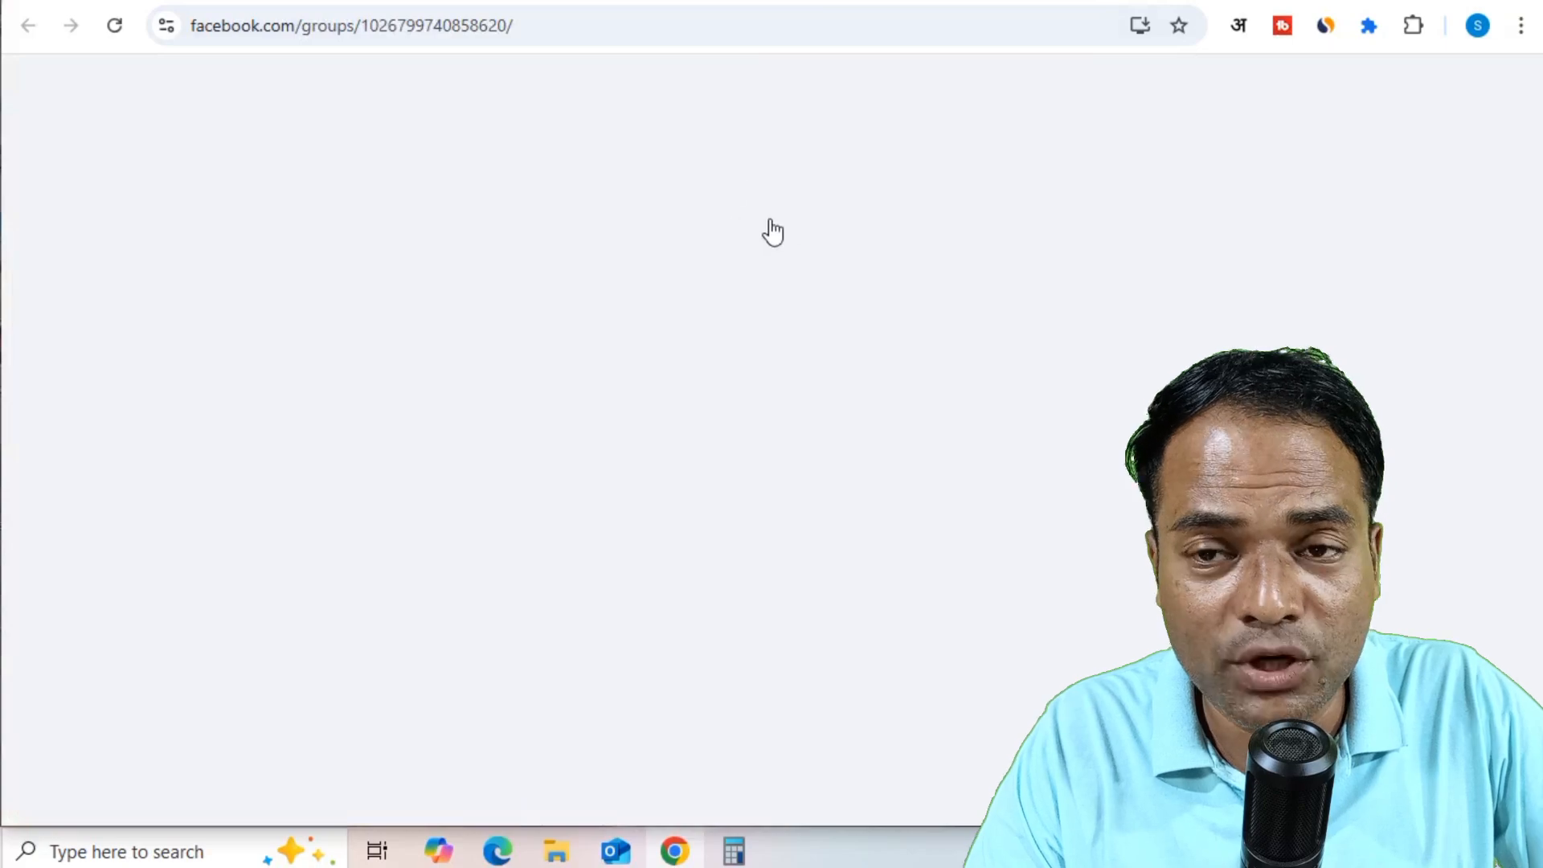
pyautogui.scroll(-15, 1435, 315)
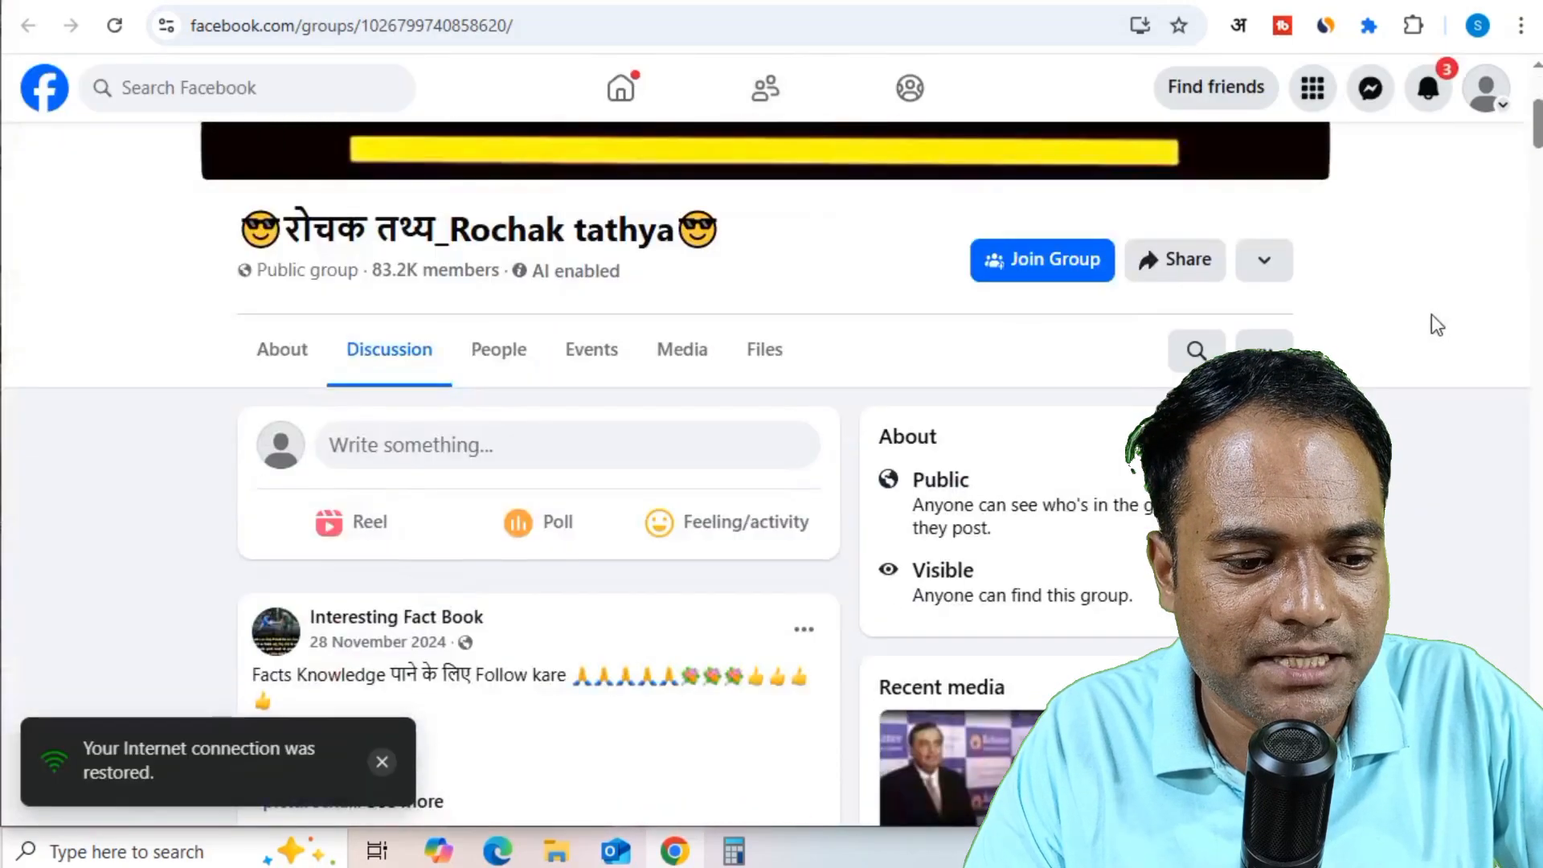
pyautogui.scroll(-13, 1431, 318)
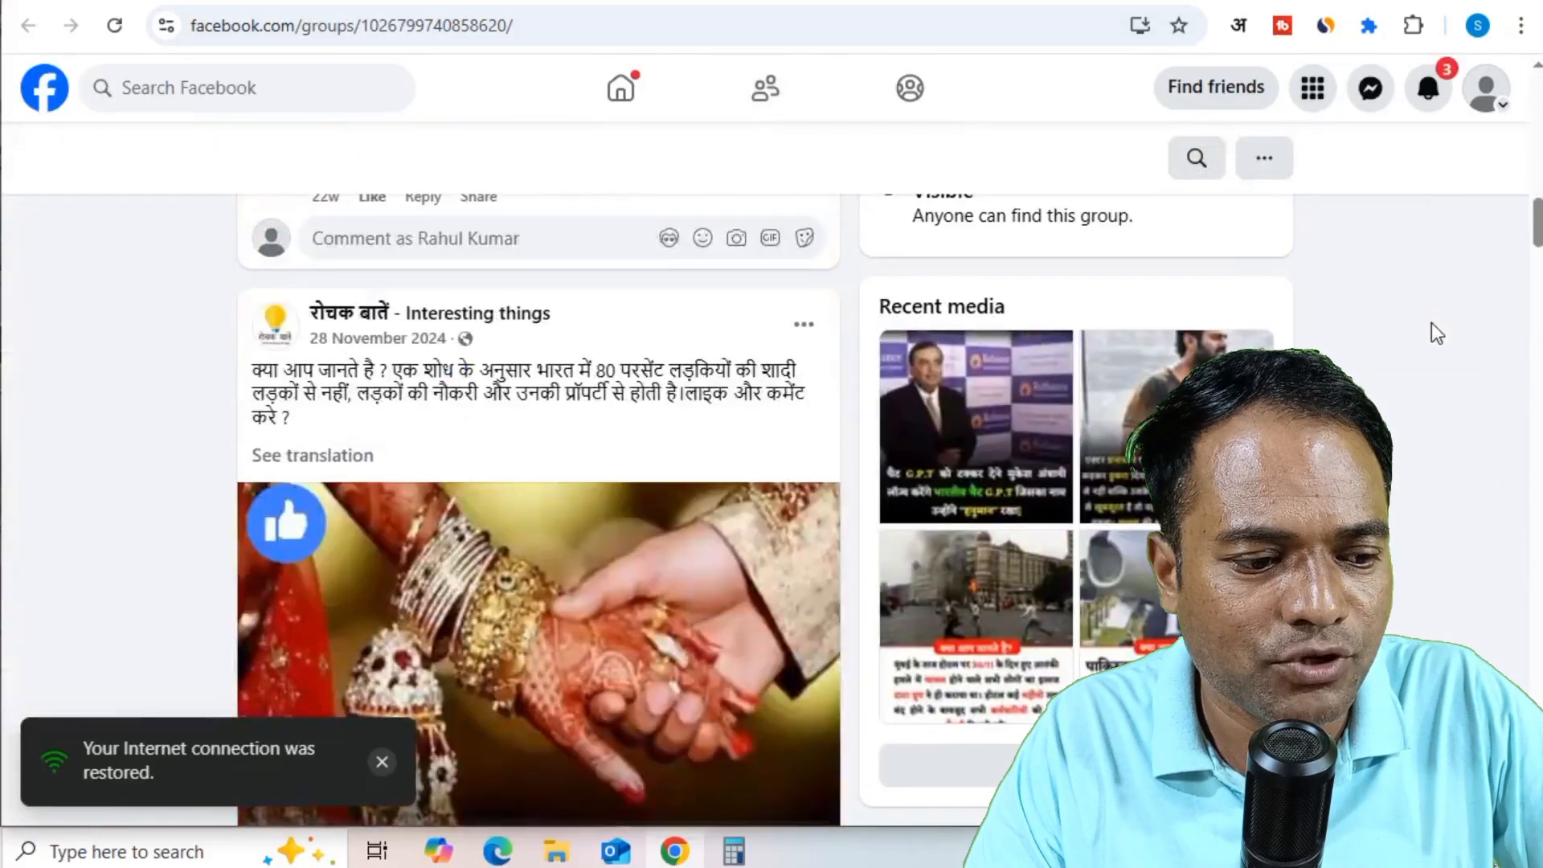
pyautogui.scroll(5, 1431, 323)
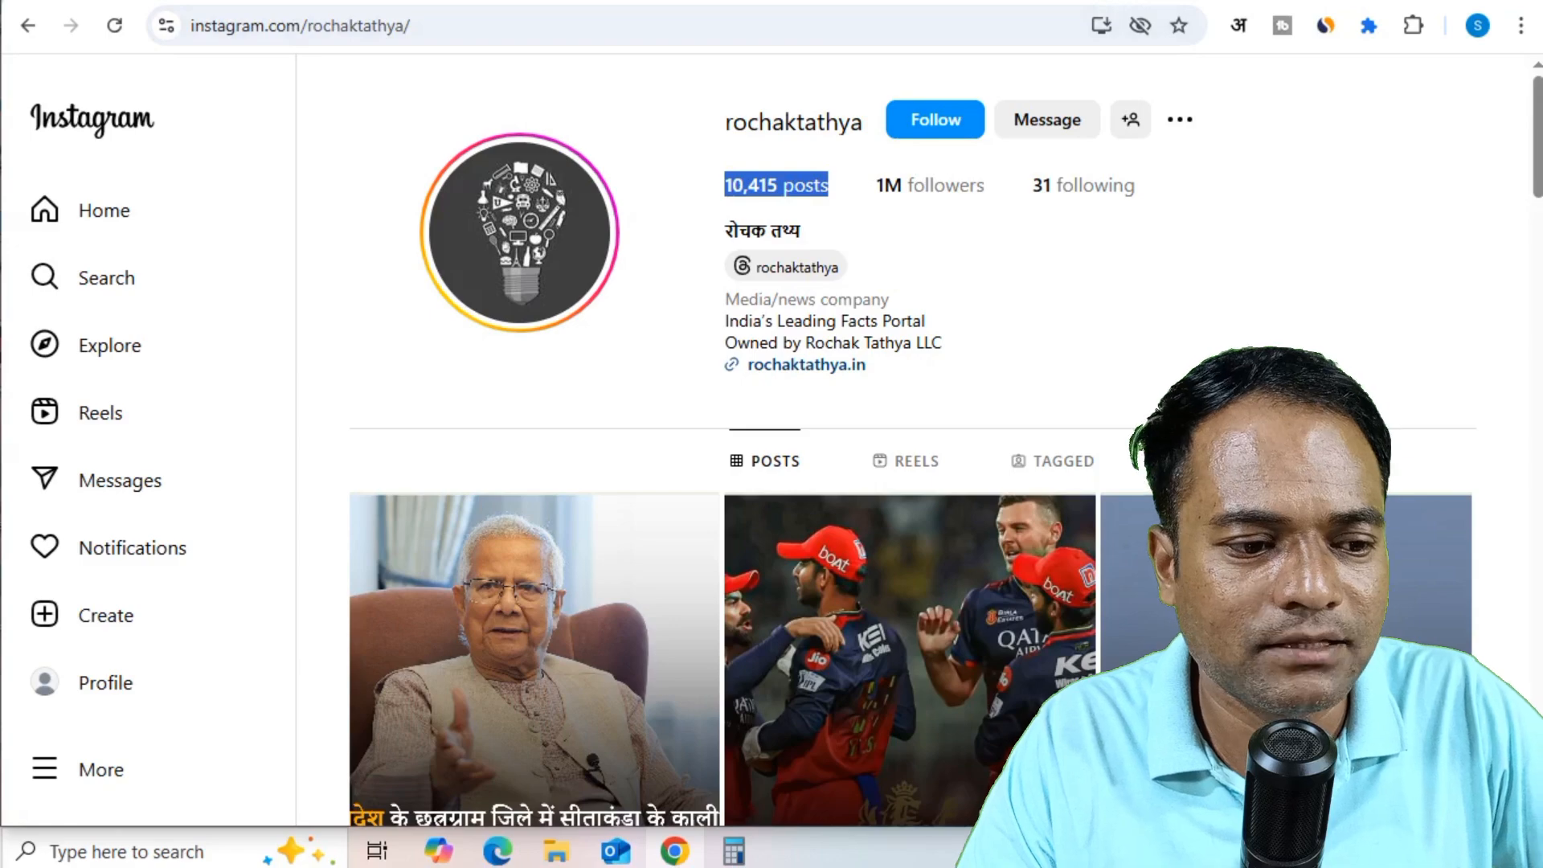
# - Bring up Influencer Marketing Hub's Instagram Money Calculator page and go to its earnings calculator form
pyautogui.hotkey('ctrl', 't')
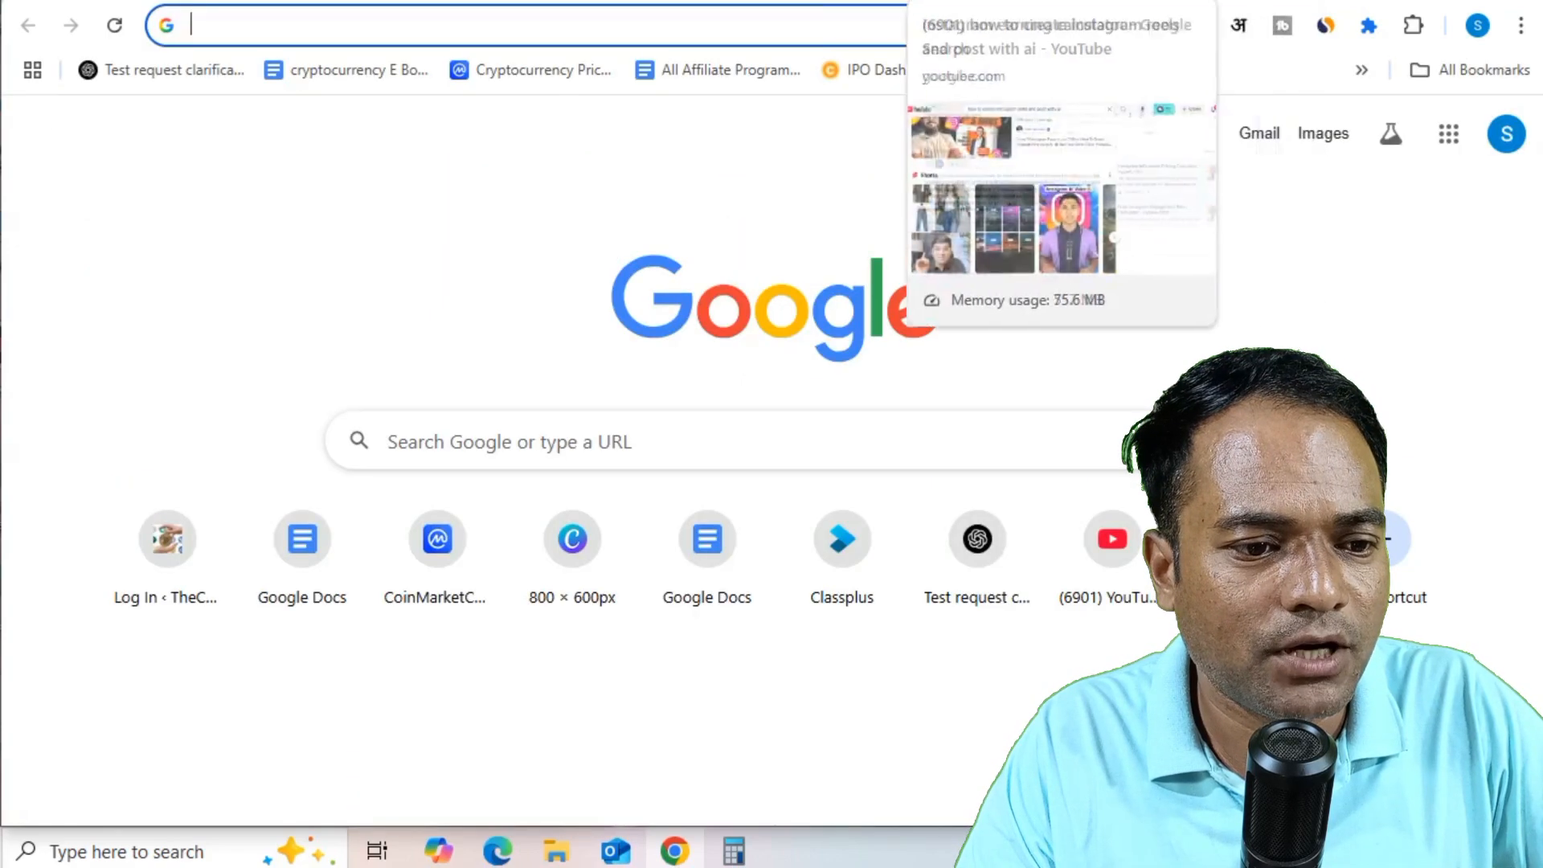
pyautogui.click(921, 1)
pyautogui.hotkey('ctrl', 'Tab')
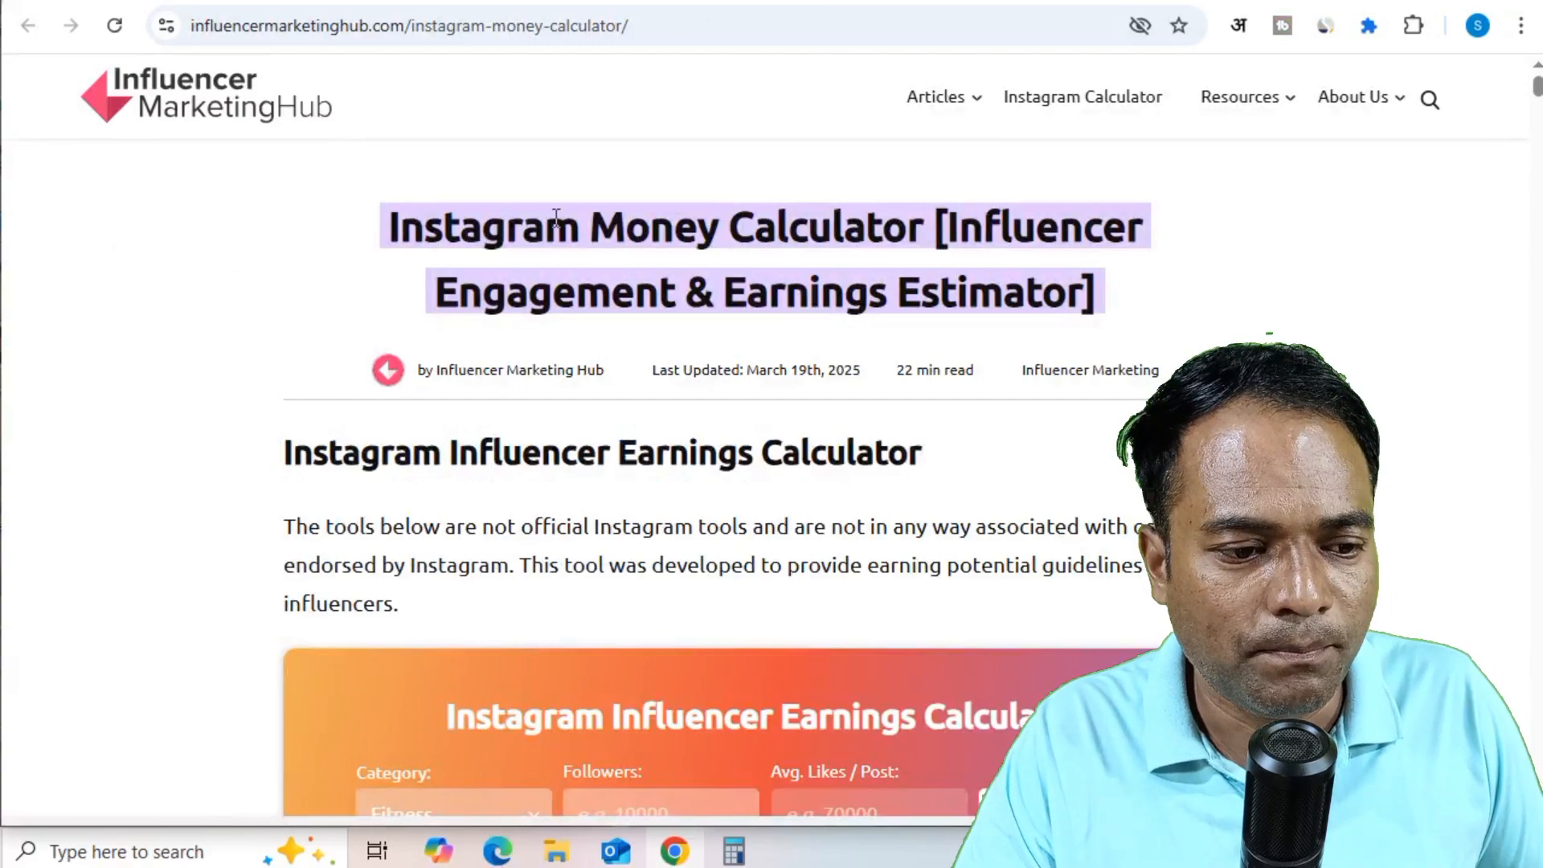
pyautogui.moveTo(394, 227); pyautogui.dragTo(787, 226)
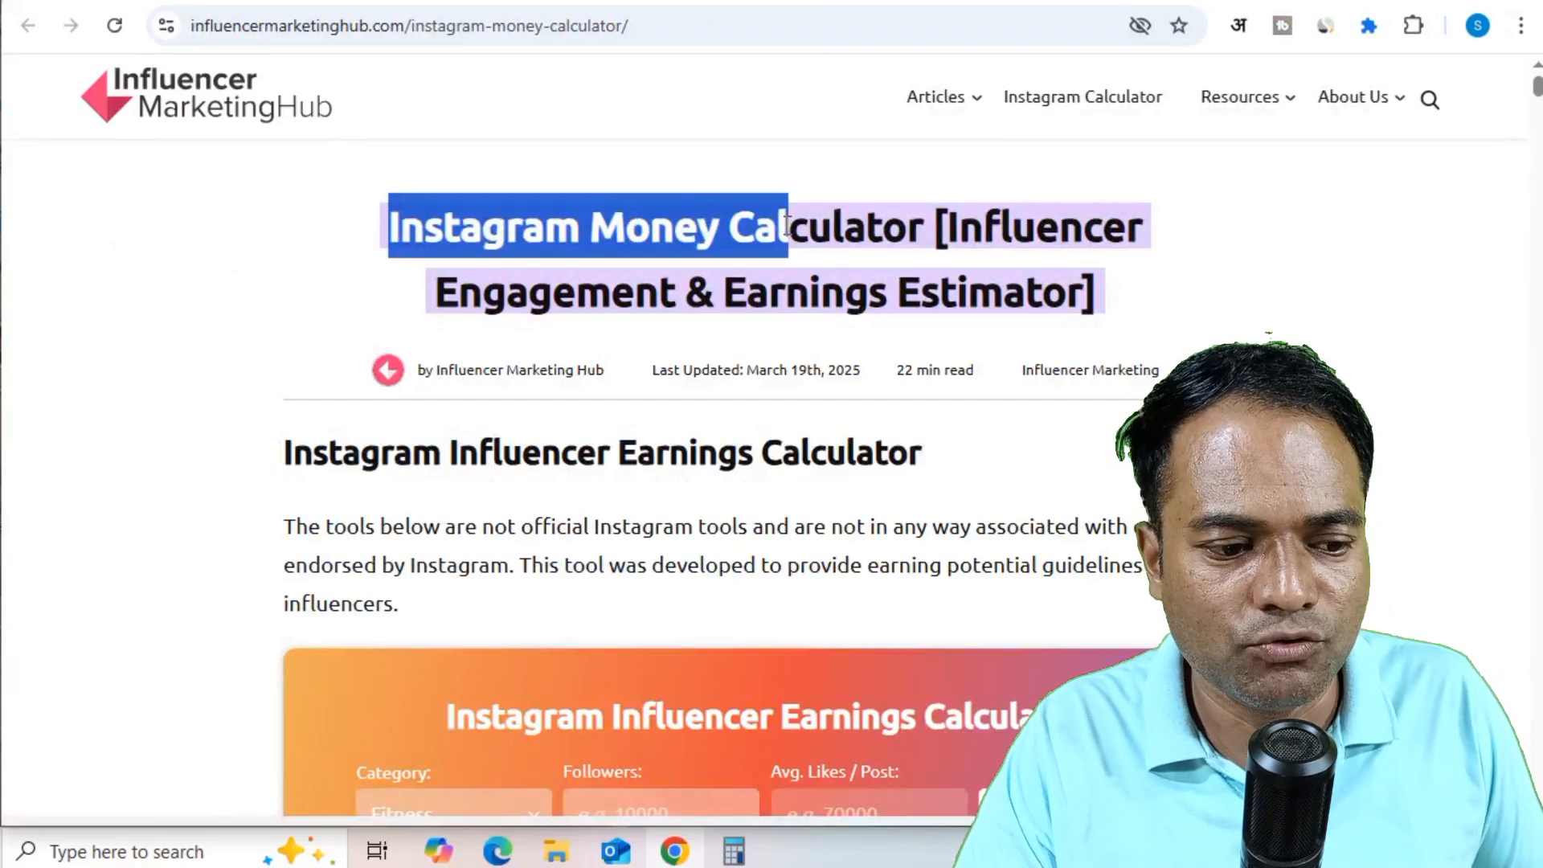
pyautogui.scroll(-3, 976, 314)
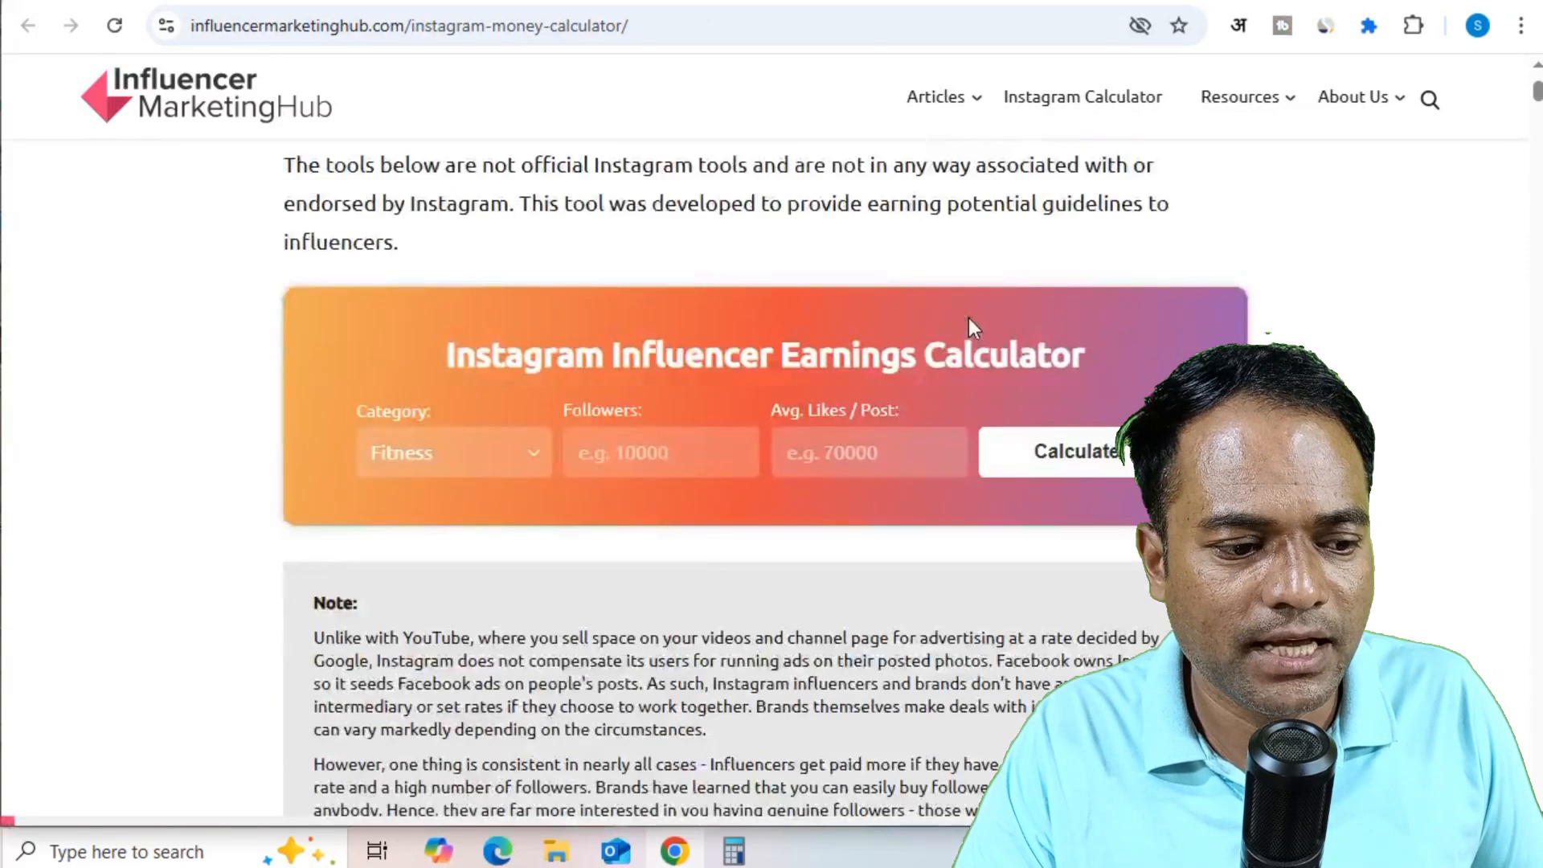
# - Check the rochaktathya profile's follower count and set the earnings calculator's category to Other
pyautogui.click(458, 457)
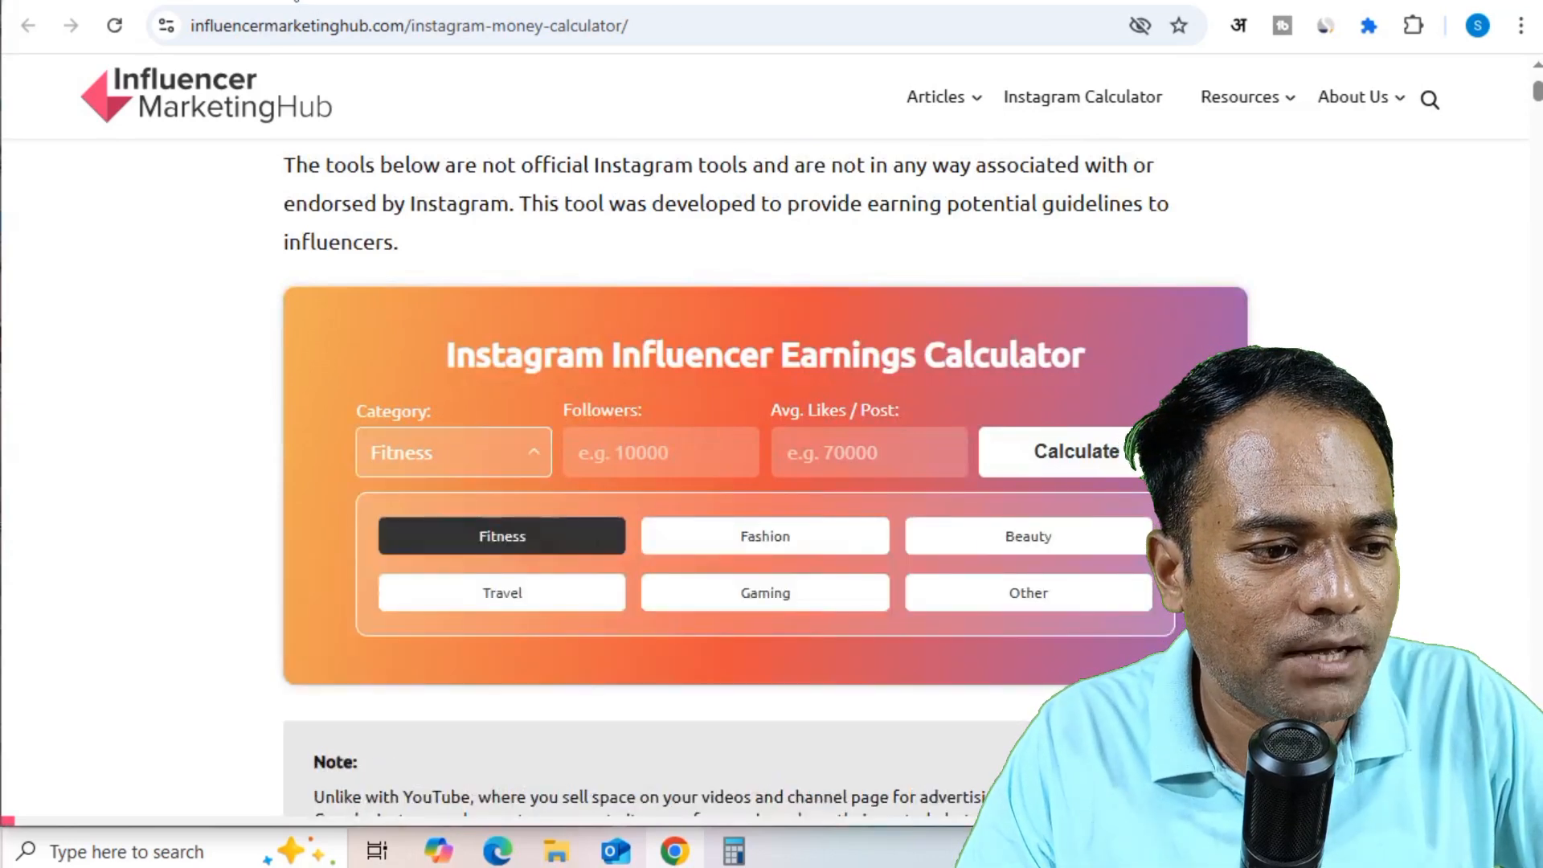
pyautogui.click(296, 1)
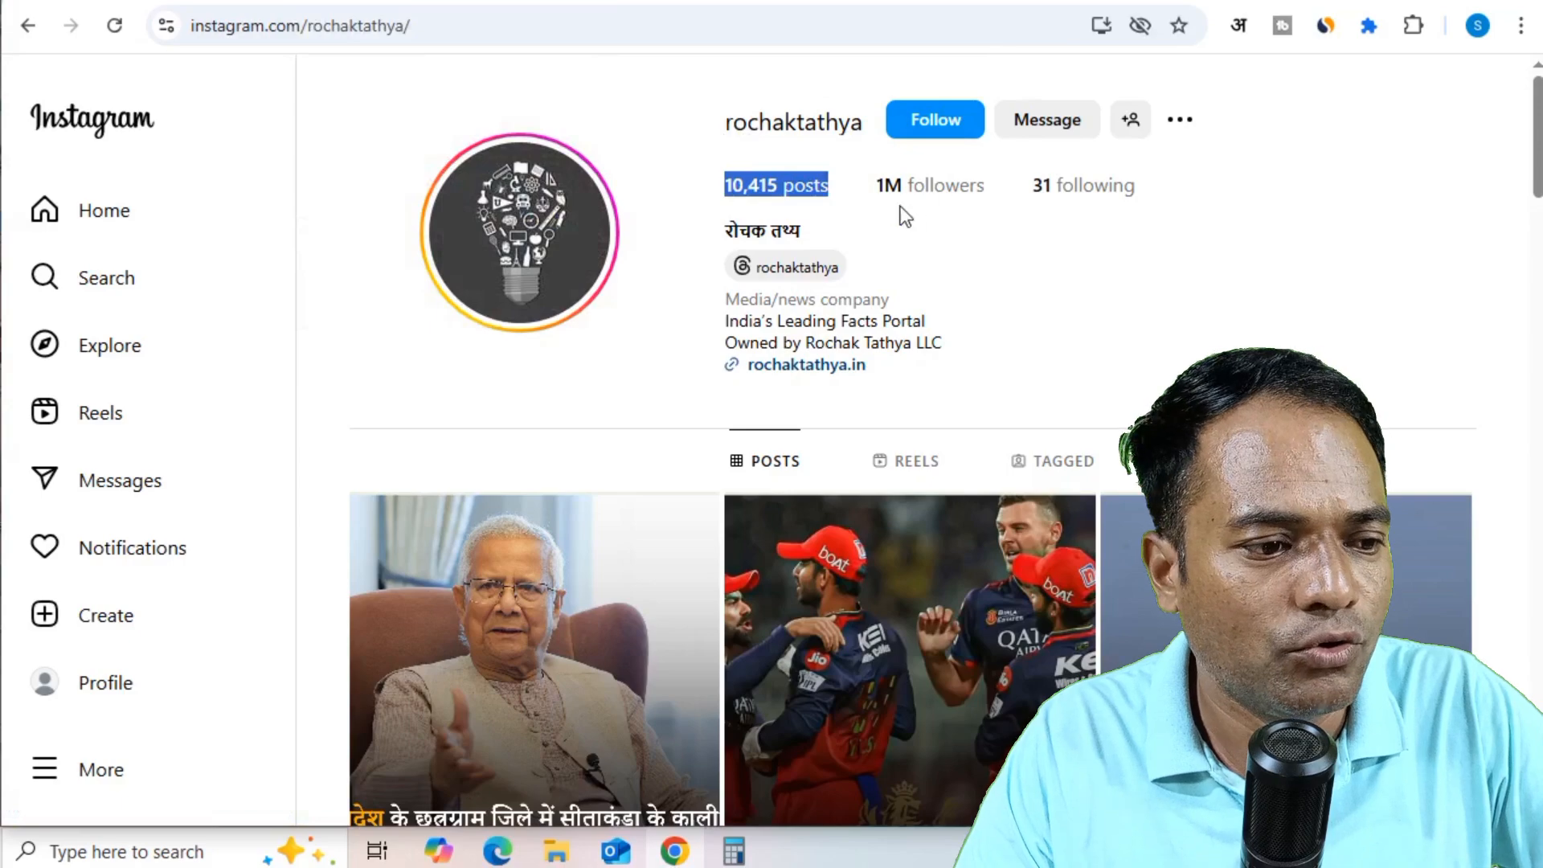
pyautogui.click(852, 0)
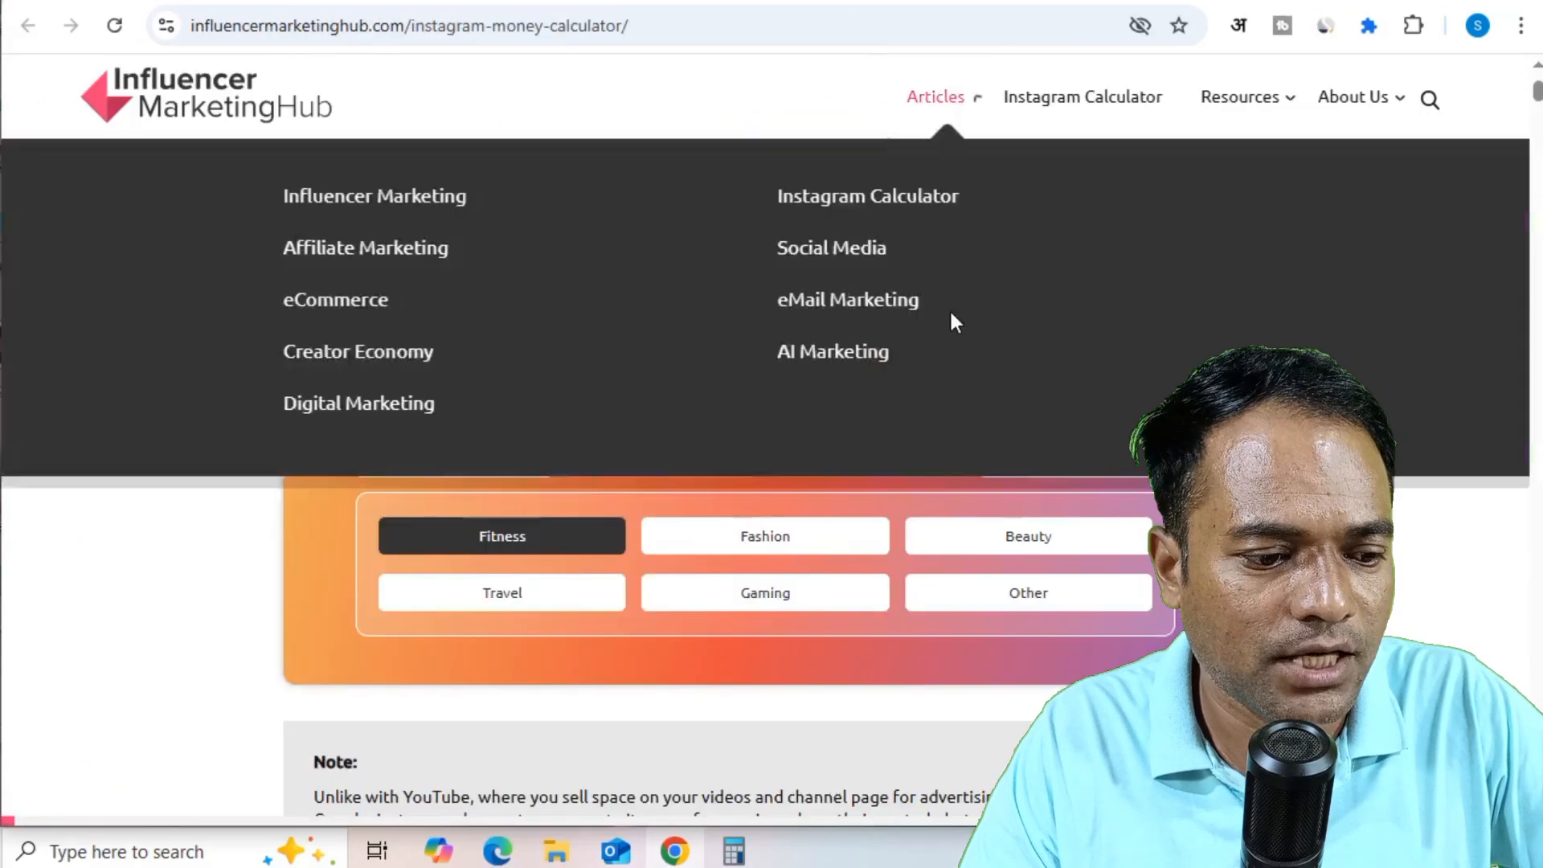
pyautogui.click(1032, 596)
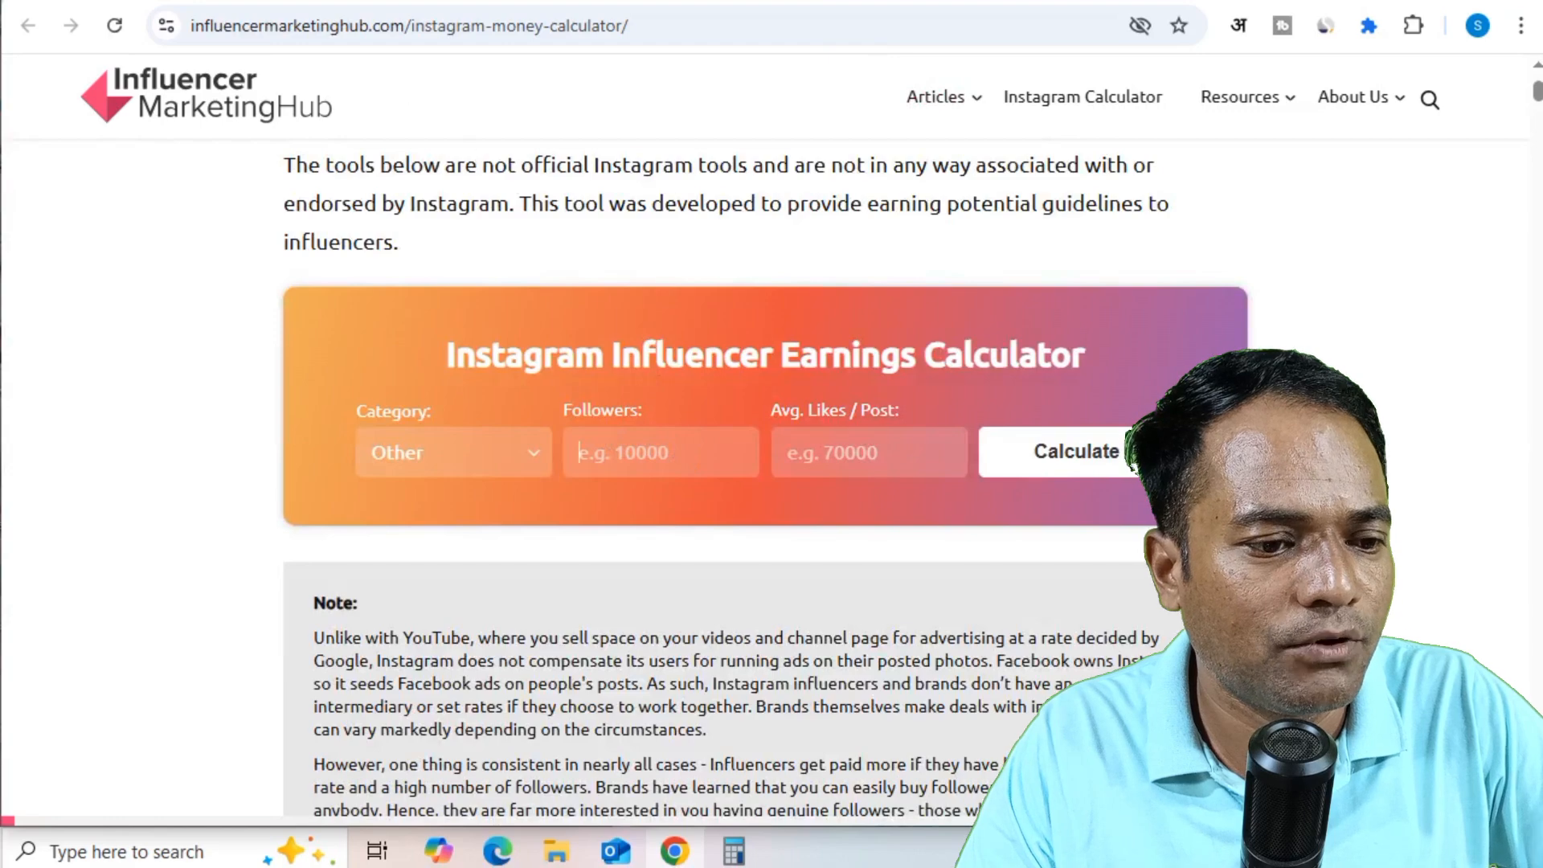
# - Calculate the Instagram earnings for 1,000,000 followers and 10,400 average likes per post
pyautogui.click(326, 0)
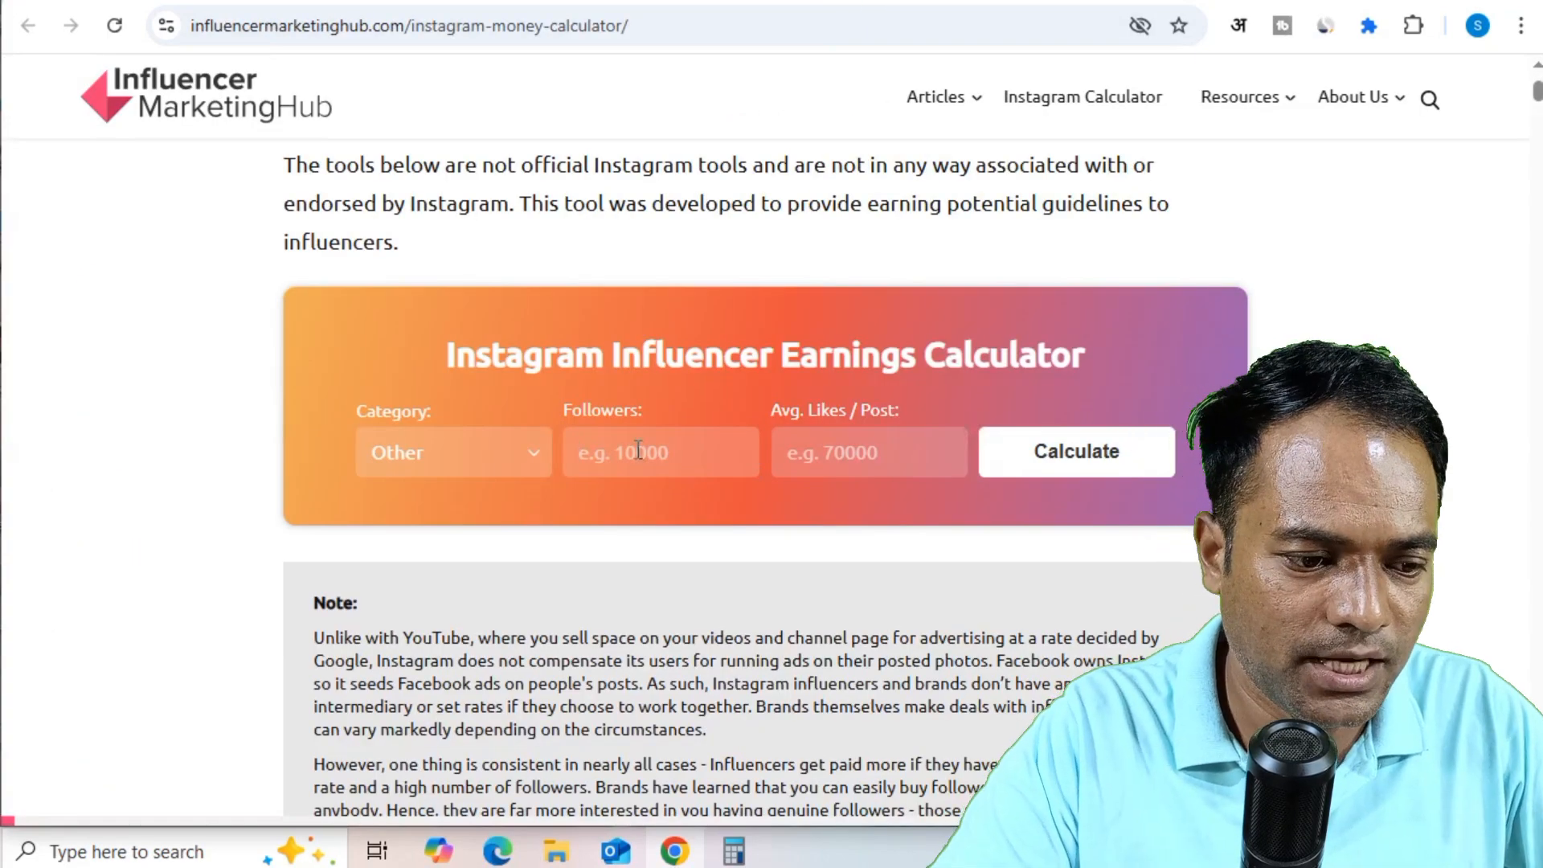
pyautogui.write('000,00')
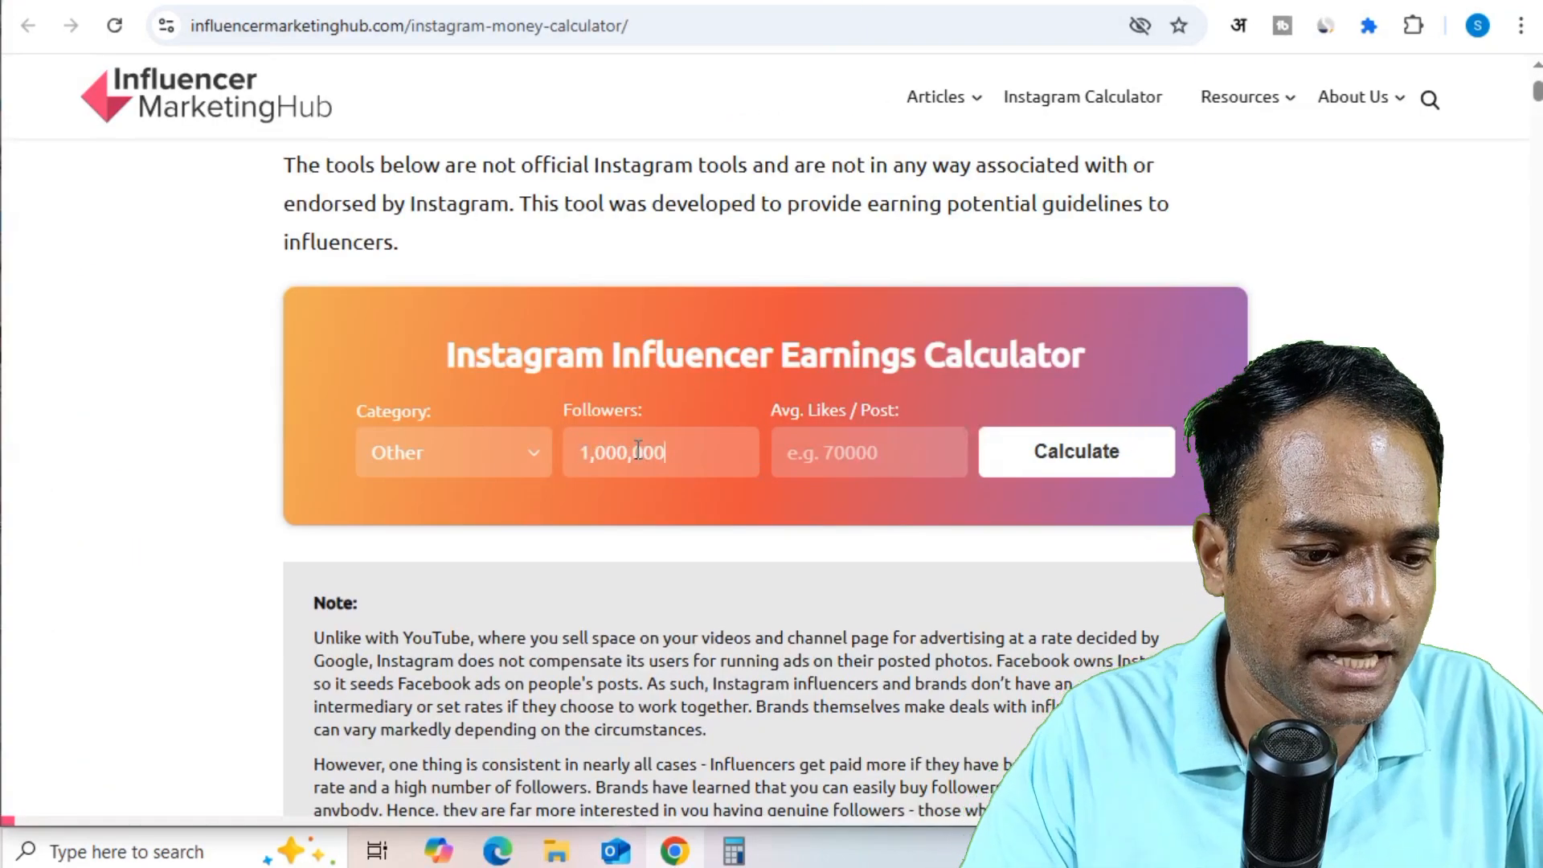
pyautogui.click(842, 459)
pyautogui.write('10400')
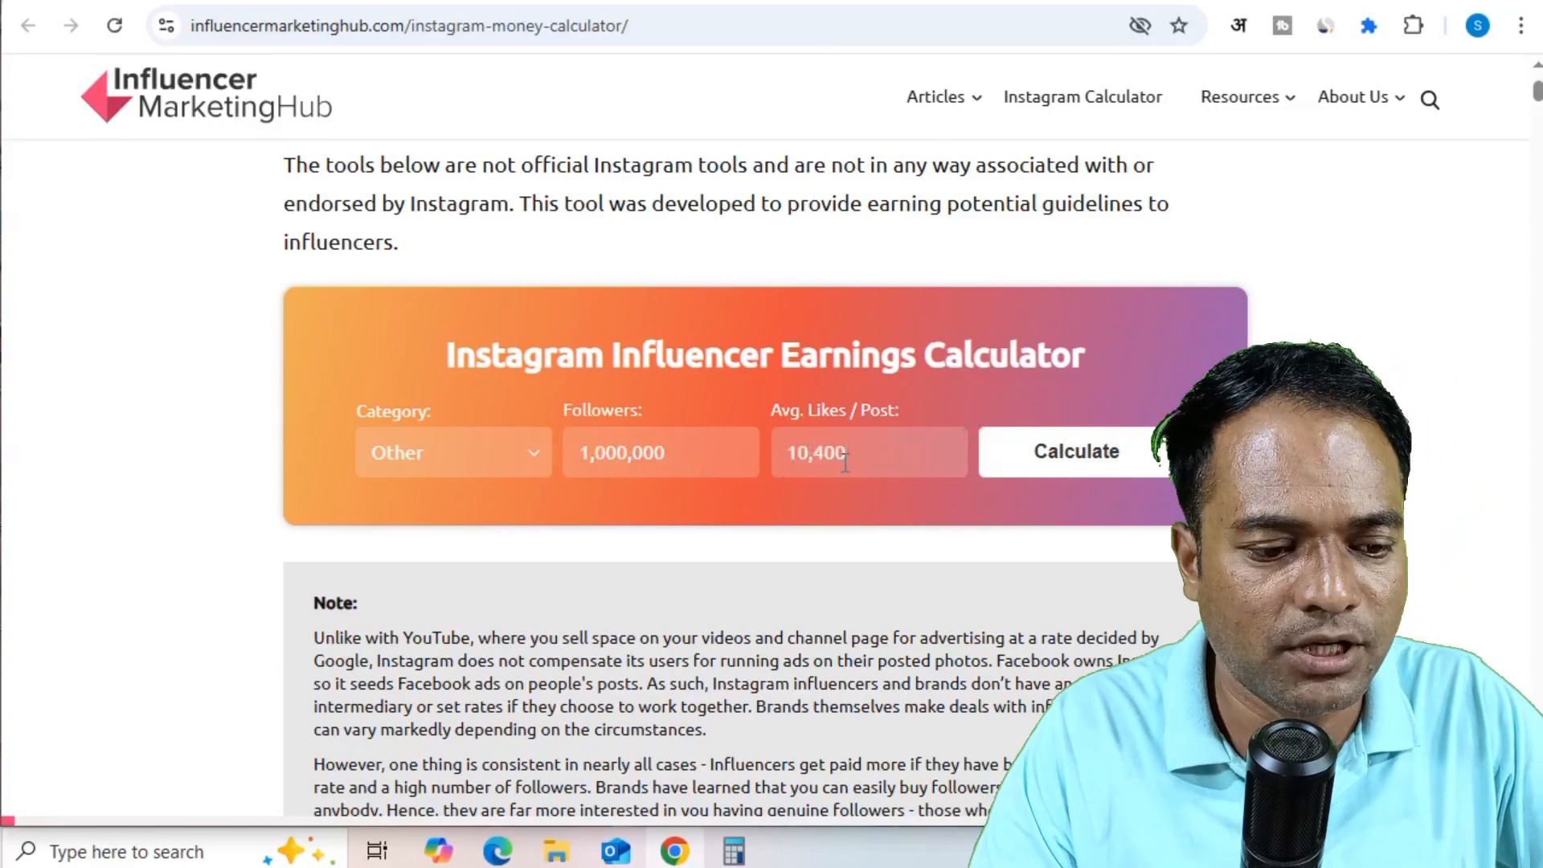
pyautogui.click(1088, 451)
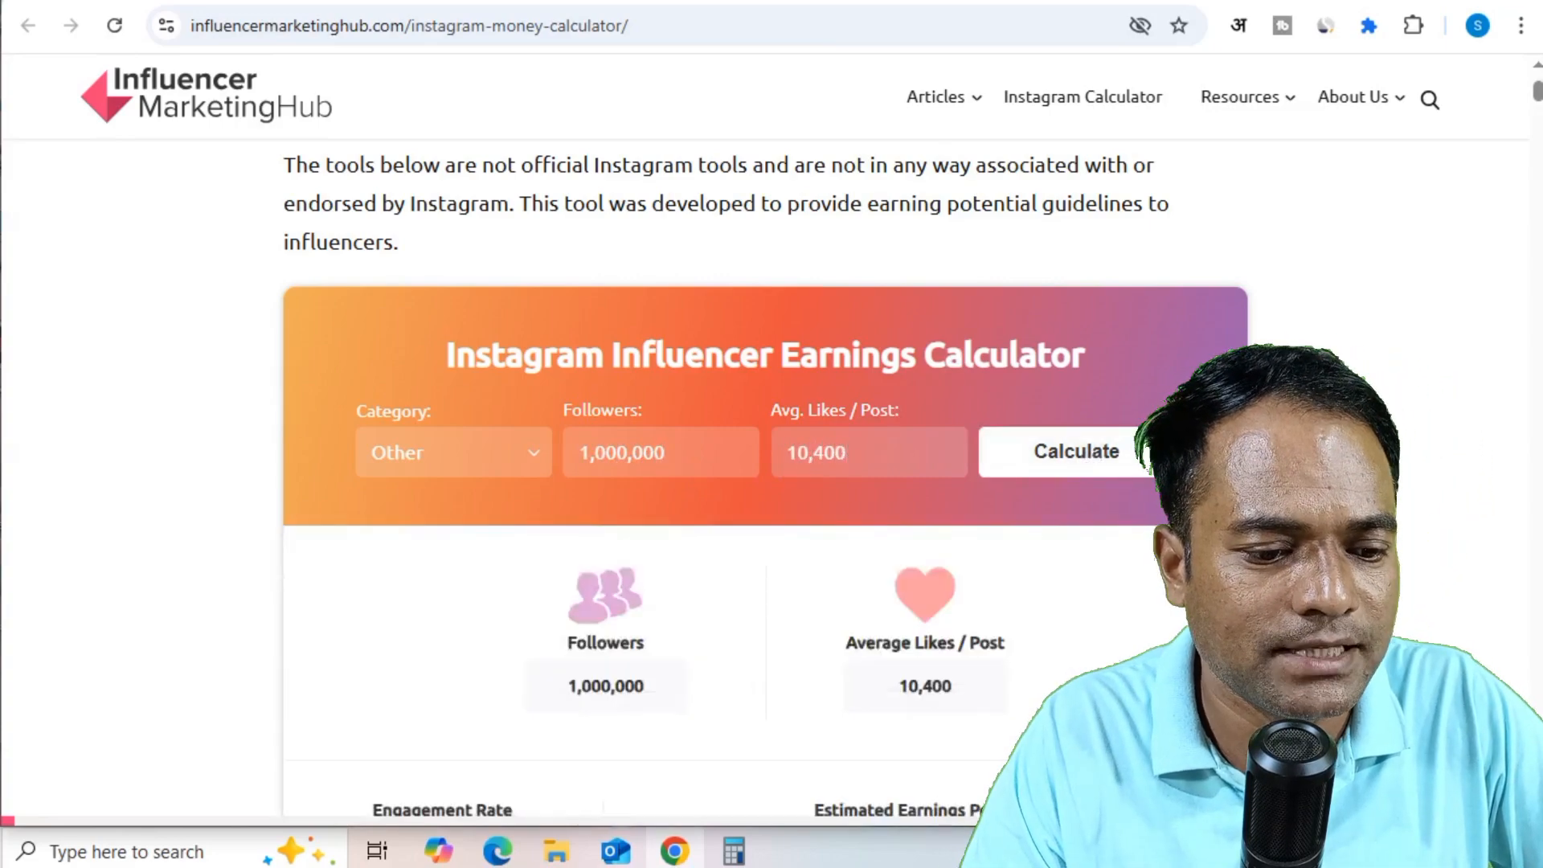
# - Examine the calculated engagement rate and the estimated earnings per post
pyautogui.scroll(-3, 765, 482)
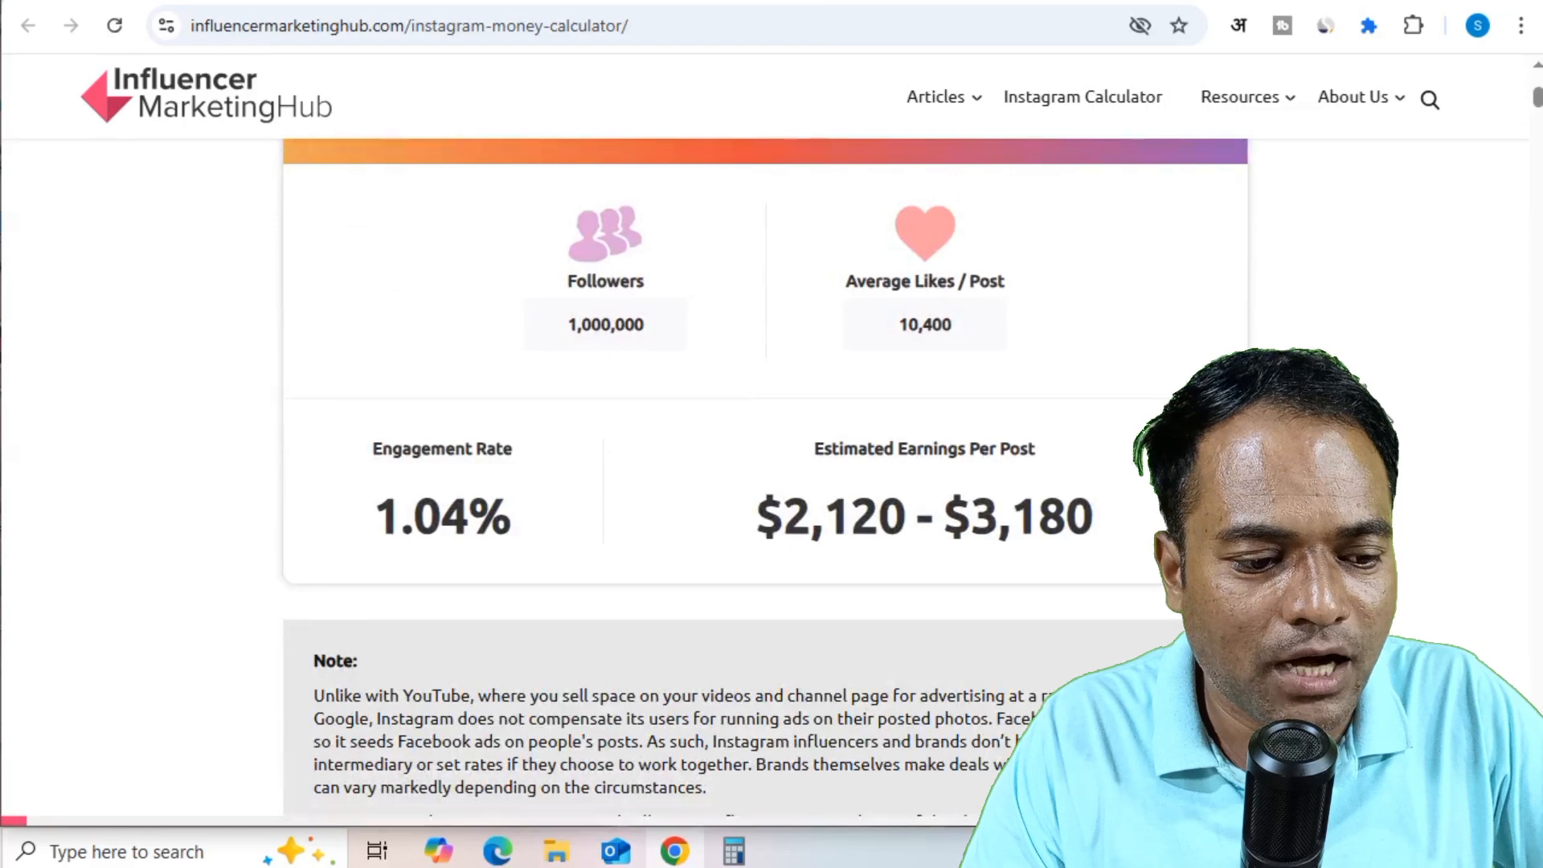
pyautogui.scroll(1, 1017, 515)
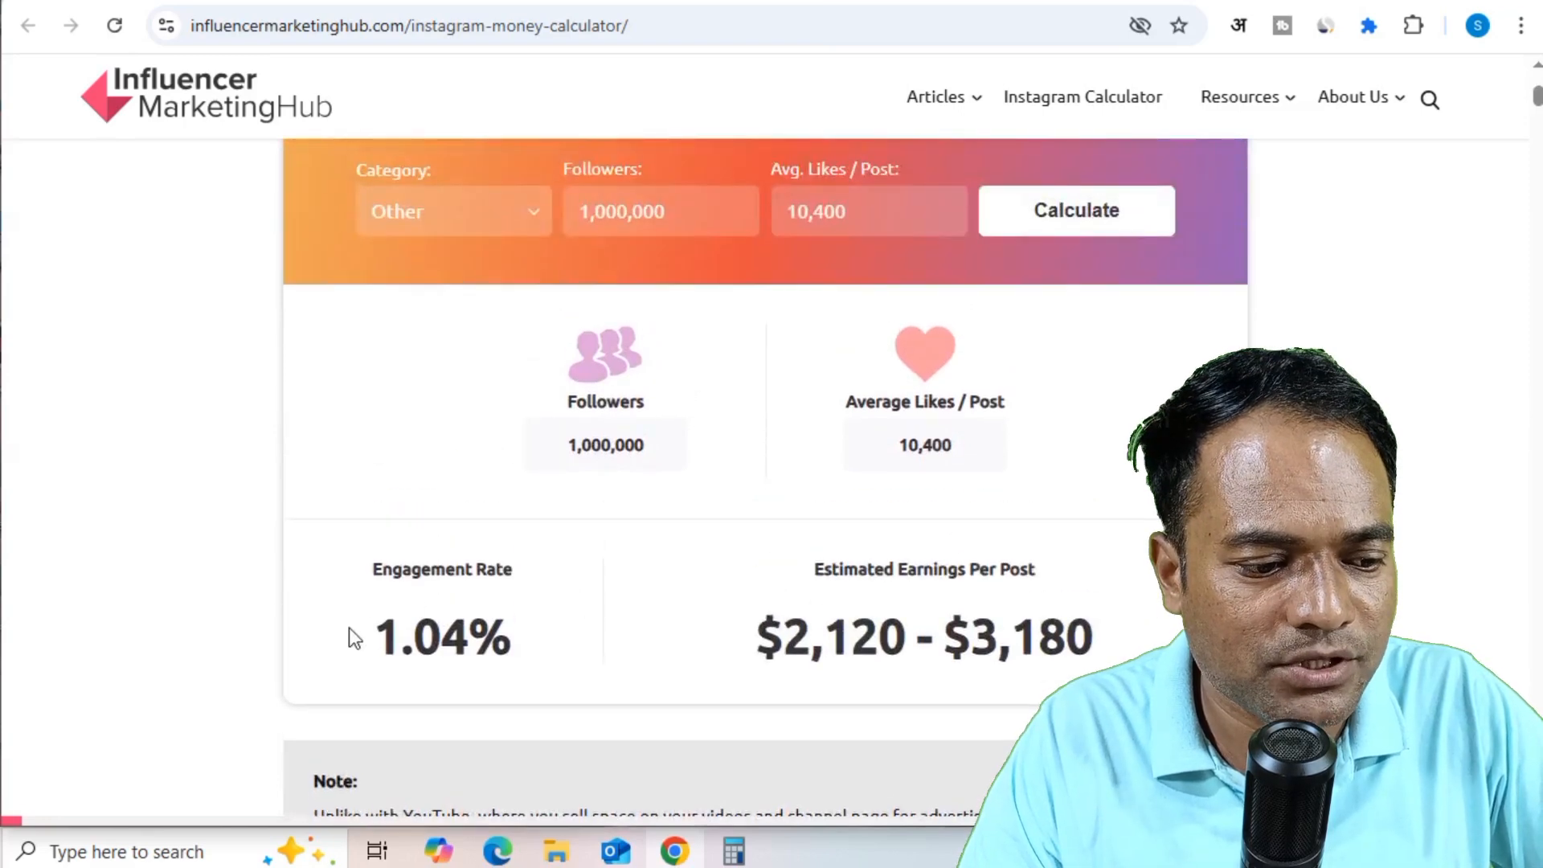
pyautogui.moveTo(348, 634); pyautogui.dragTo(547, 643)
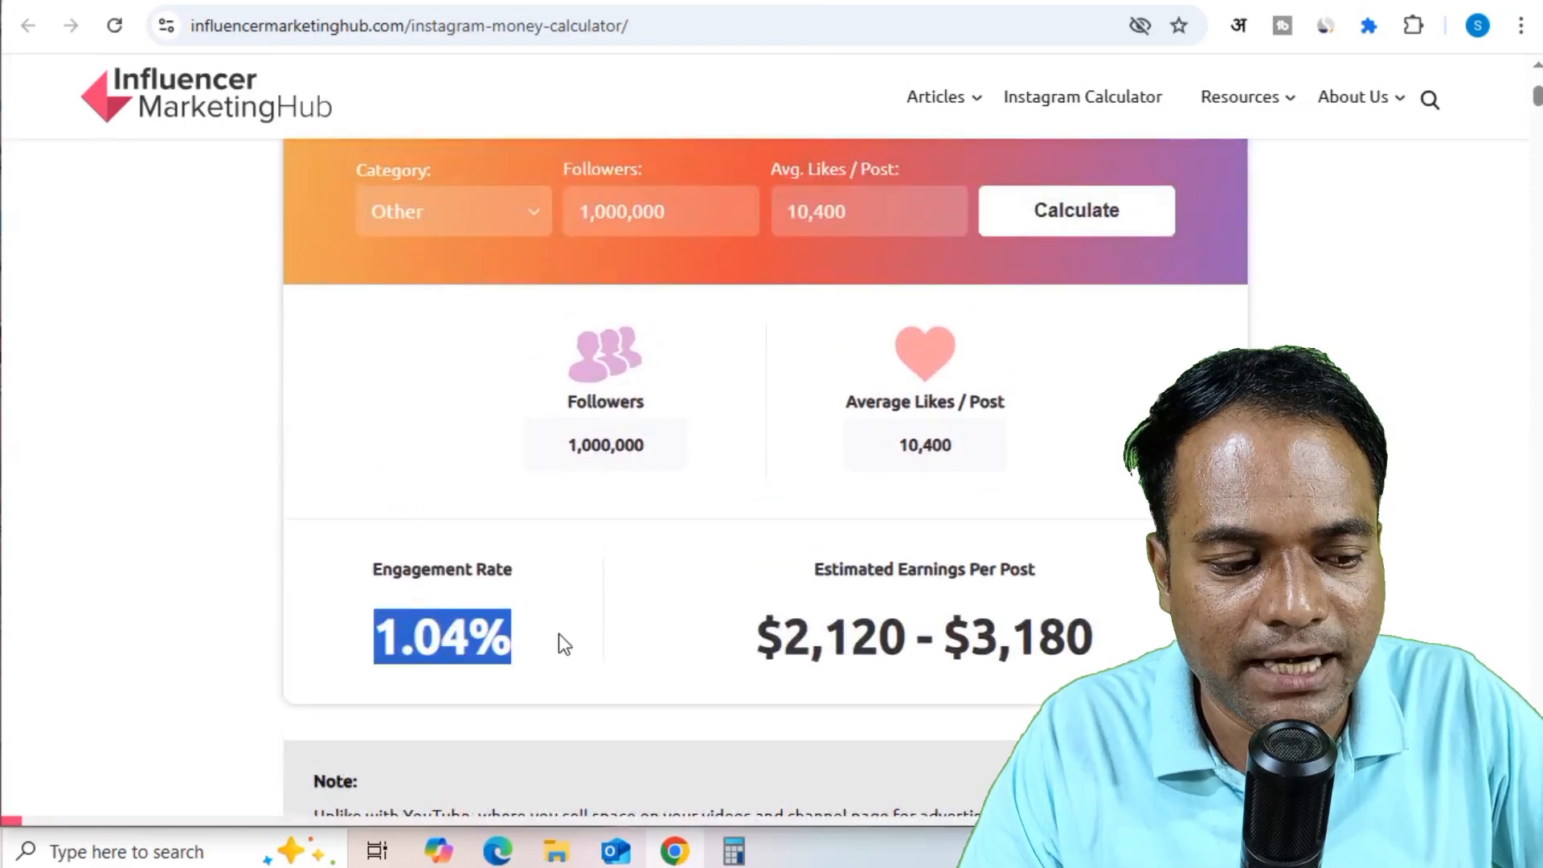
pyautogui.moveTo(746, 640)
pyautogui.mouseDown()
pyautogui.moveTo(1103, 658)
pyautogui.moveTo(1097, 640)
pyautogui.moveTo(751, 643)
pyautogui.mouseUp()
pyautogui.click(875, 682)
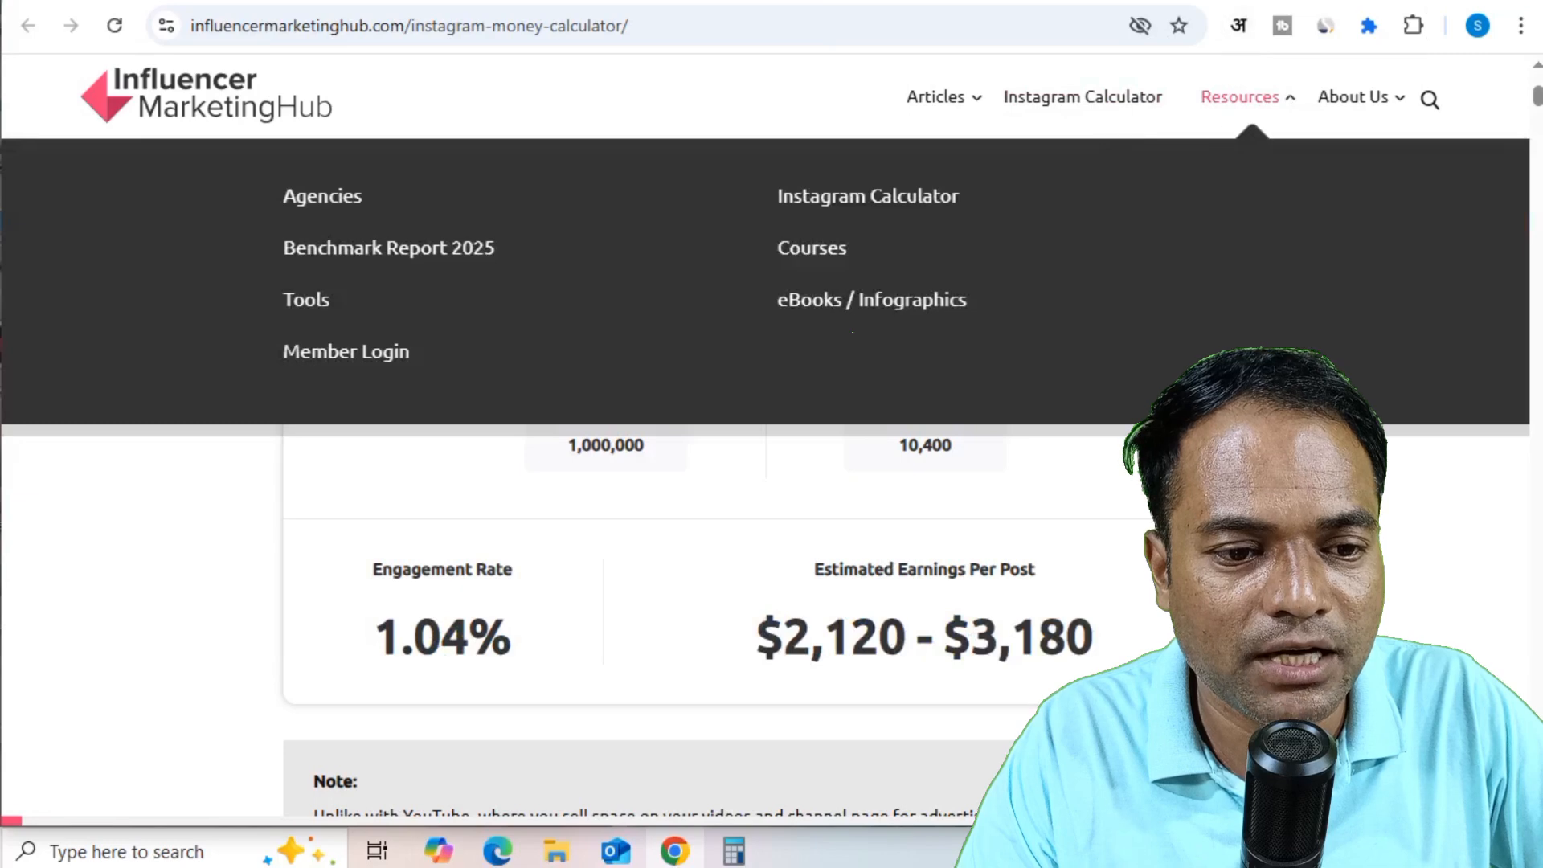
# - Search Google for "2500 dollars in rupees" in a new tab and highlight the converted rupee amount
pyautogui.click(1252, 3)
pyautogui.click(487, 19)
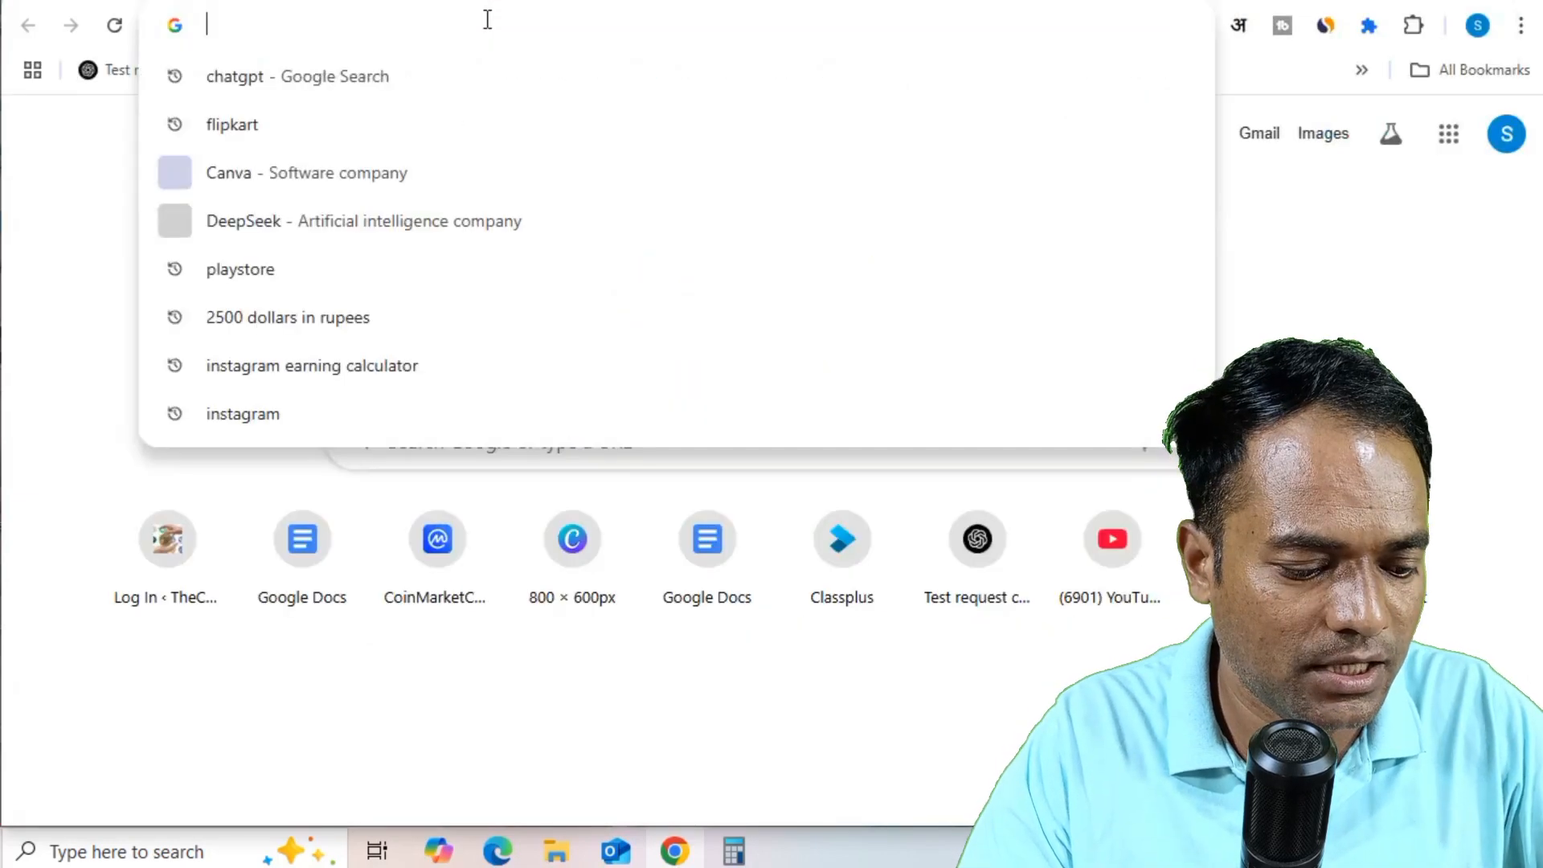
pyautogui.write('25')
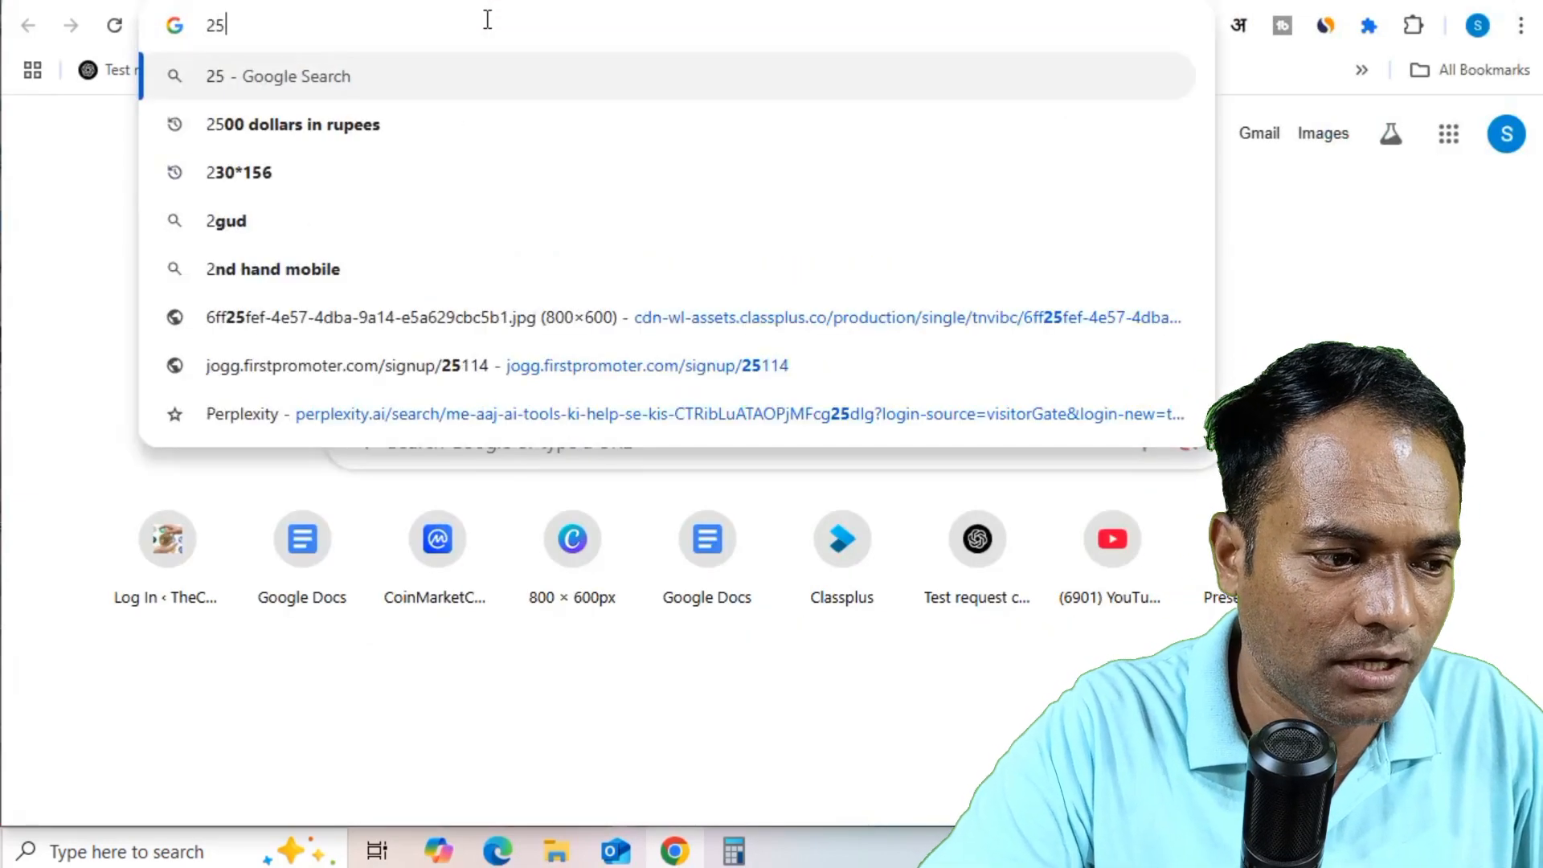
pyautogui.write('00')
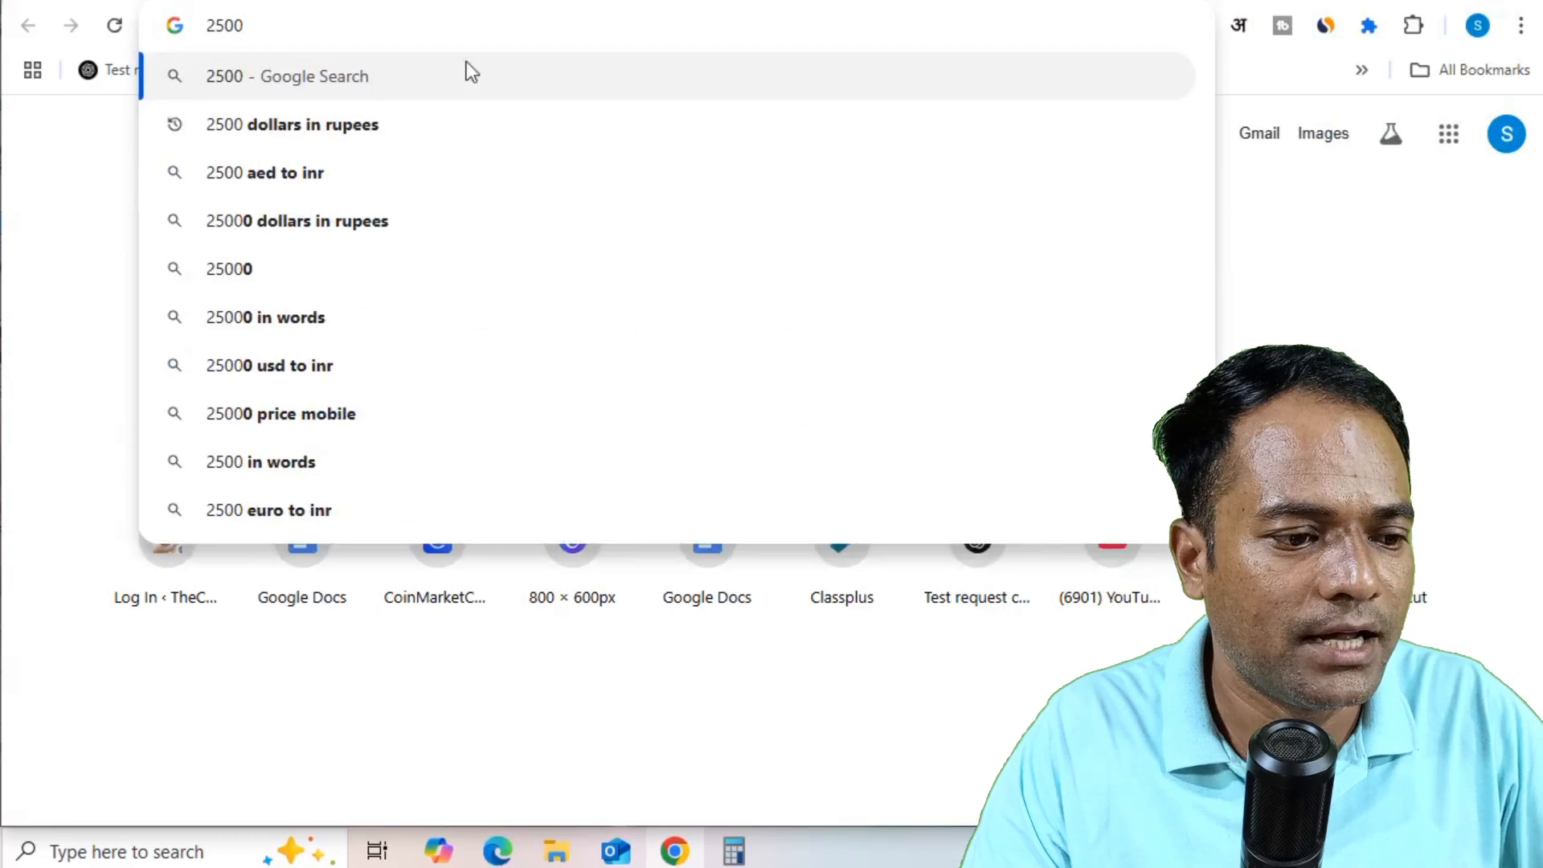
pyautogui.click(397, 125)
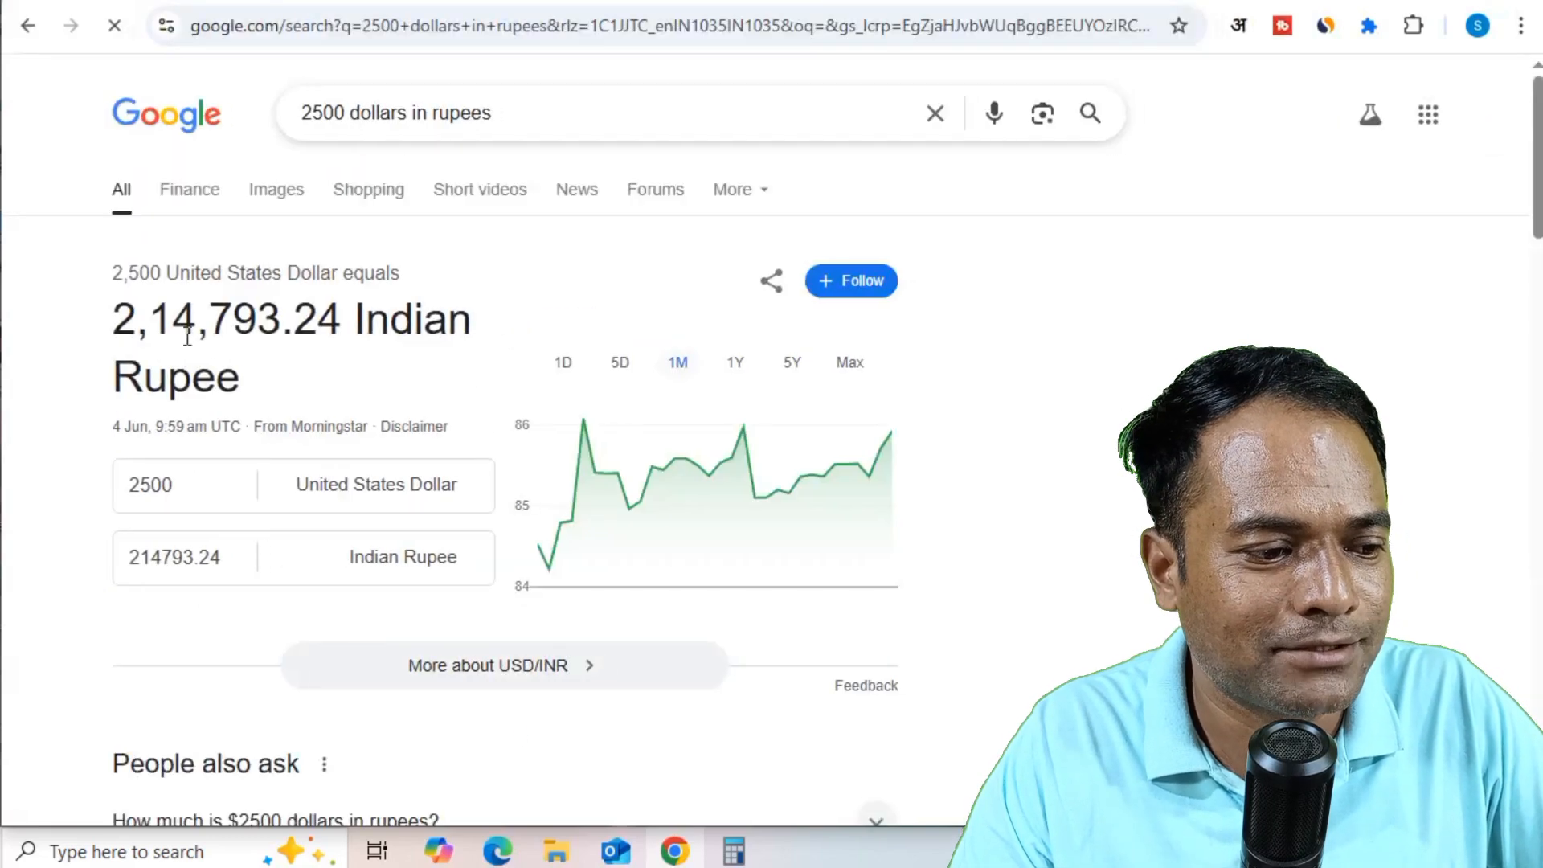
pyautogui.moveTo(113, 319); pyautogui.dragTo(279, 334)
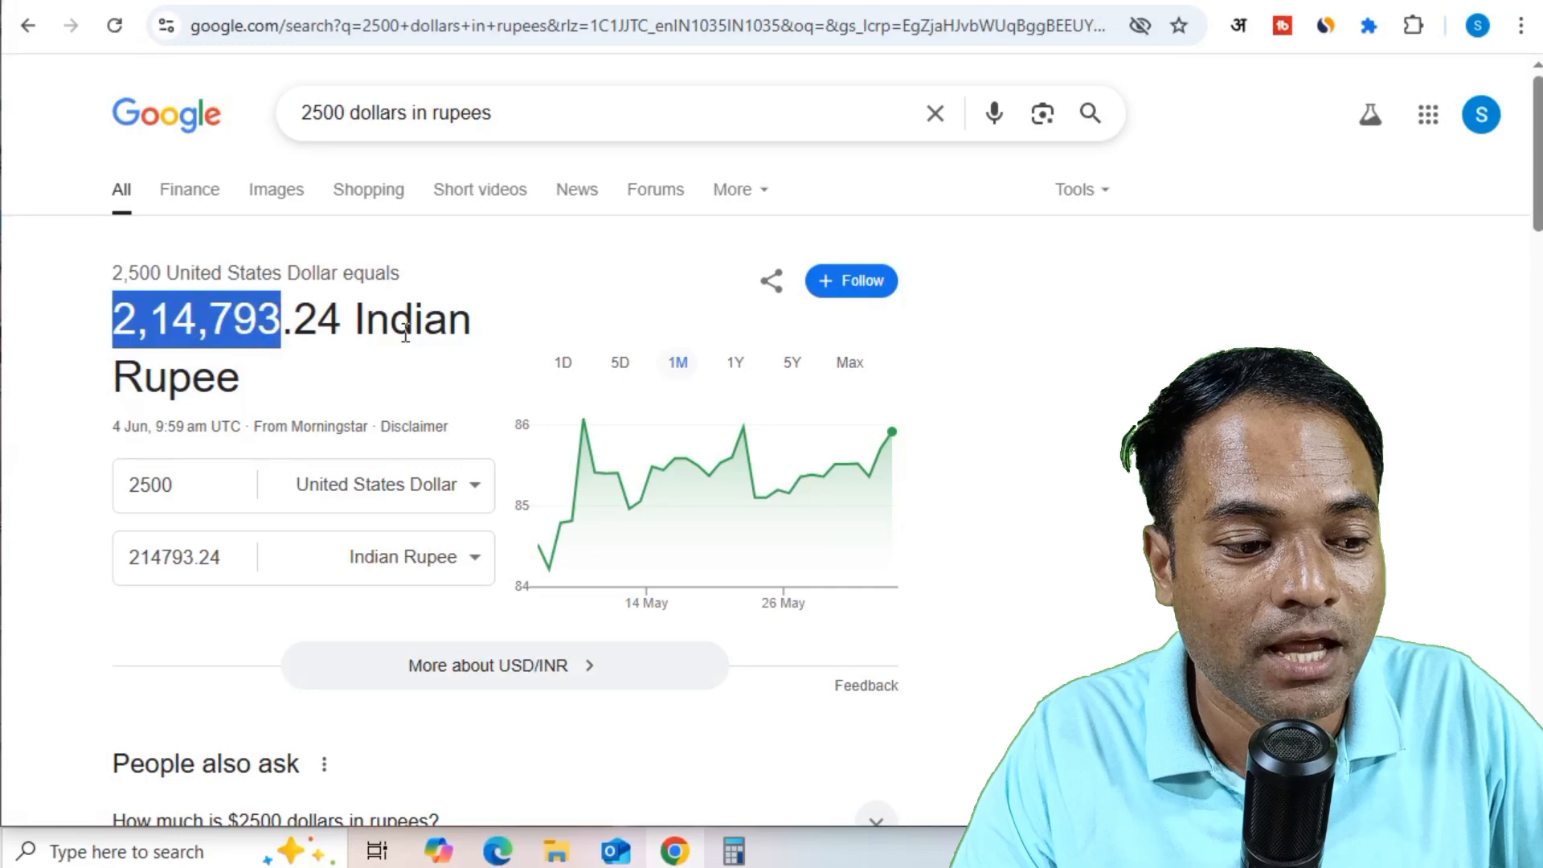
pyautogui.moveTo(470, 325); pyautogui.dragTo(109, 317)
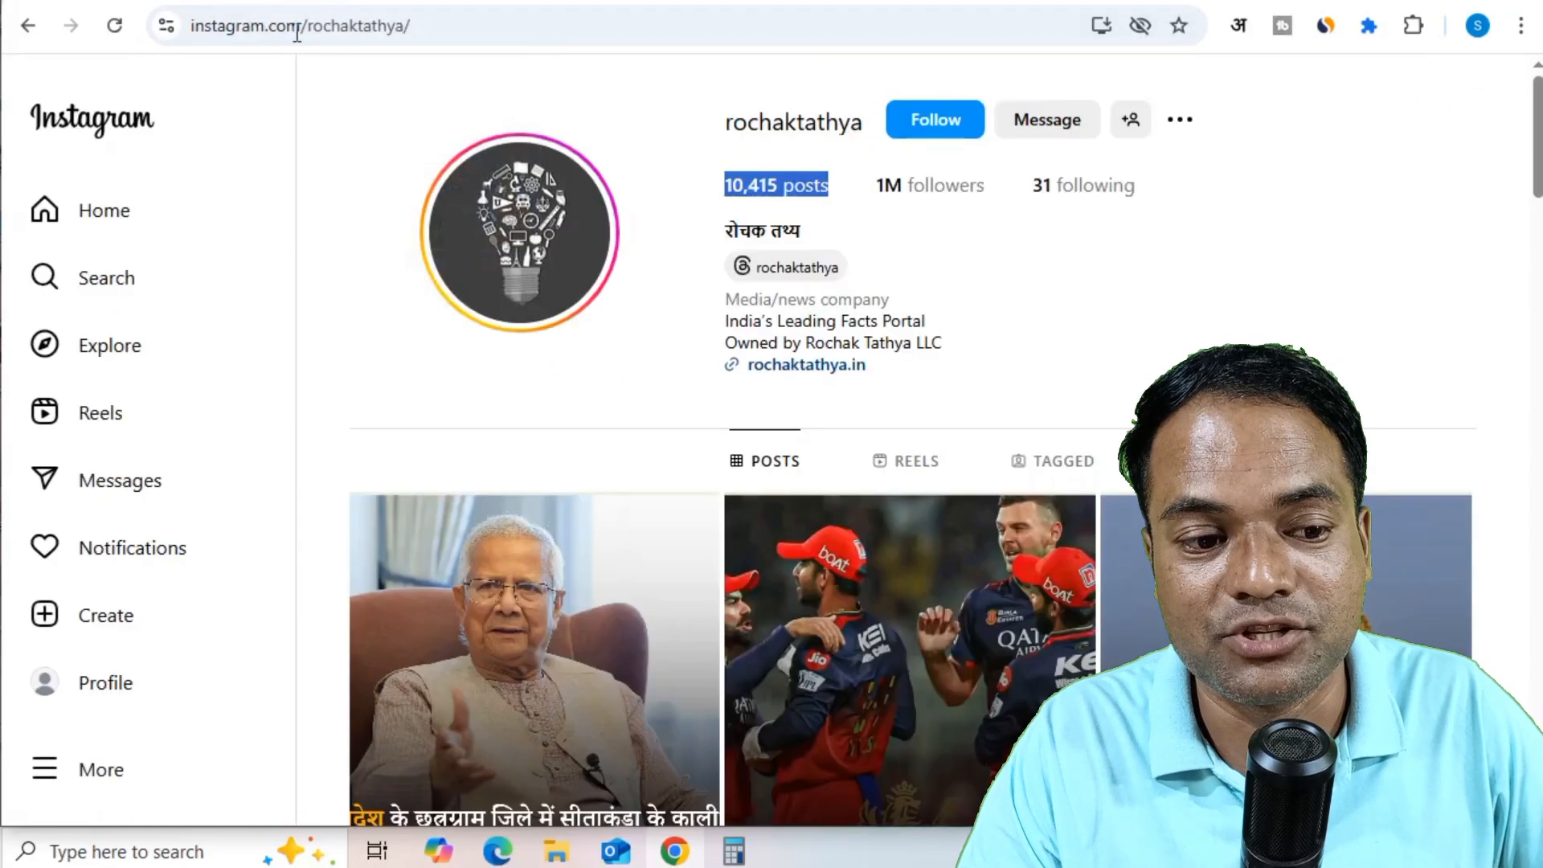
# - Browse the fact posts on the rochaktathya Instagram profile
pyautogui.click(1272, 243)
pyautogui.scroll(-15, 1513, 168)
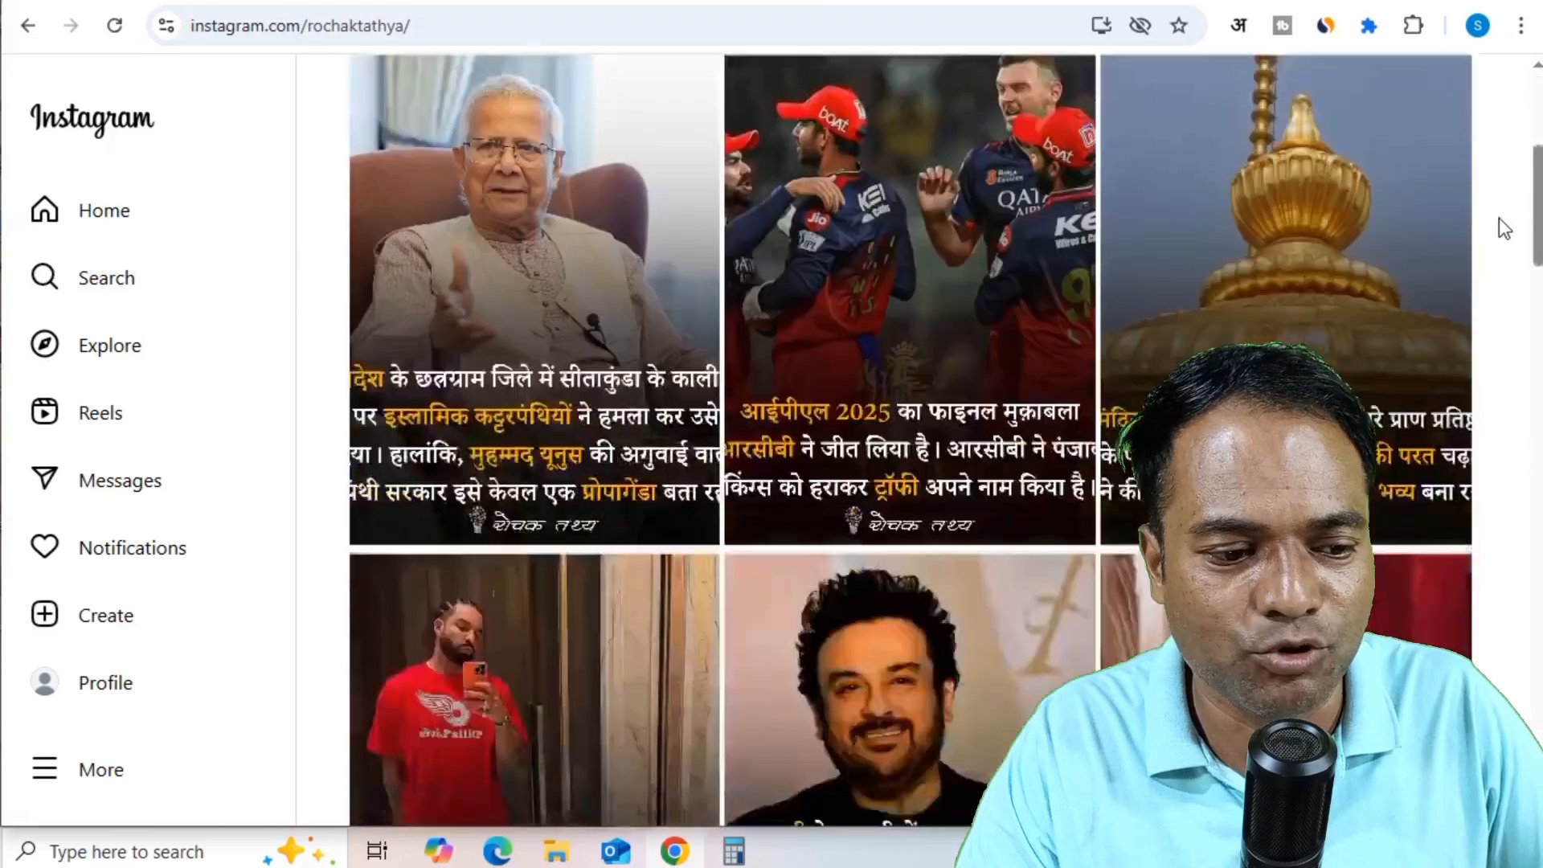
pyautogui.scroll(-5, 1490, 275)
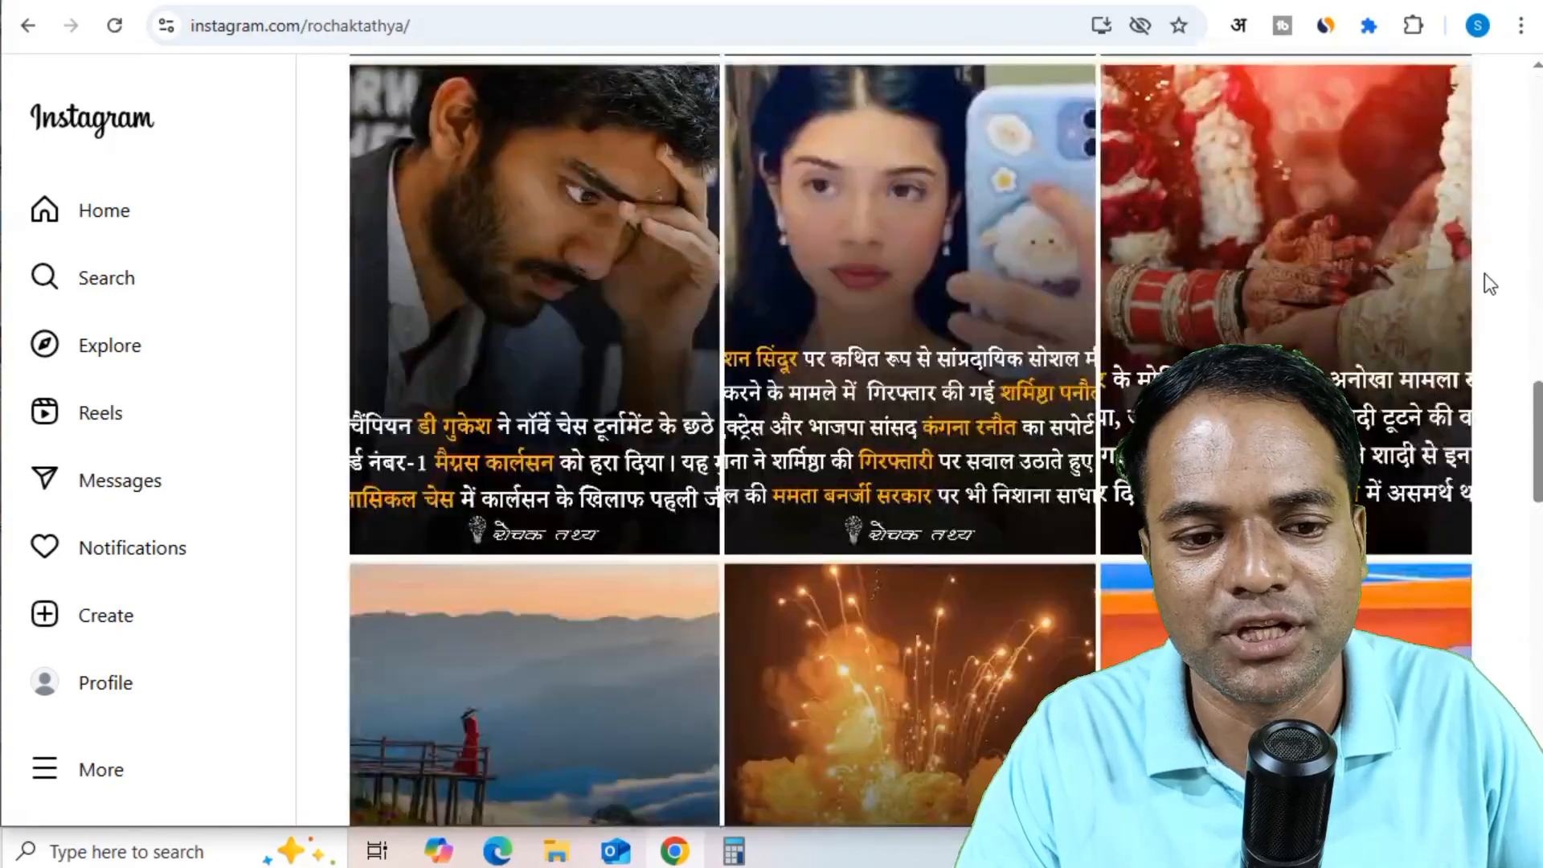
# - Review the estimated earnings per post in the Instagram money calculator and highlight the converted rupee amount for 2500 dollars
pyautogui.scroll(20, 1490, 276)
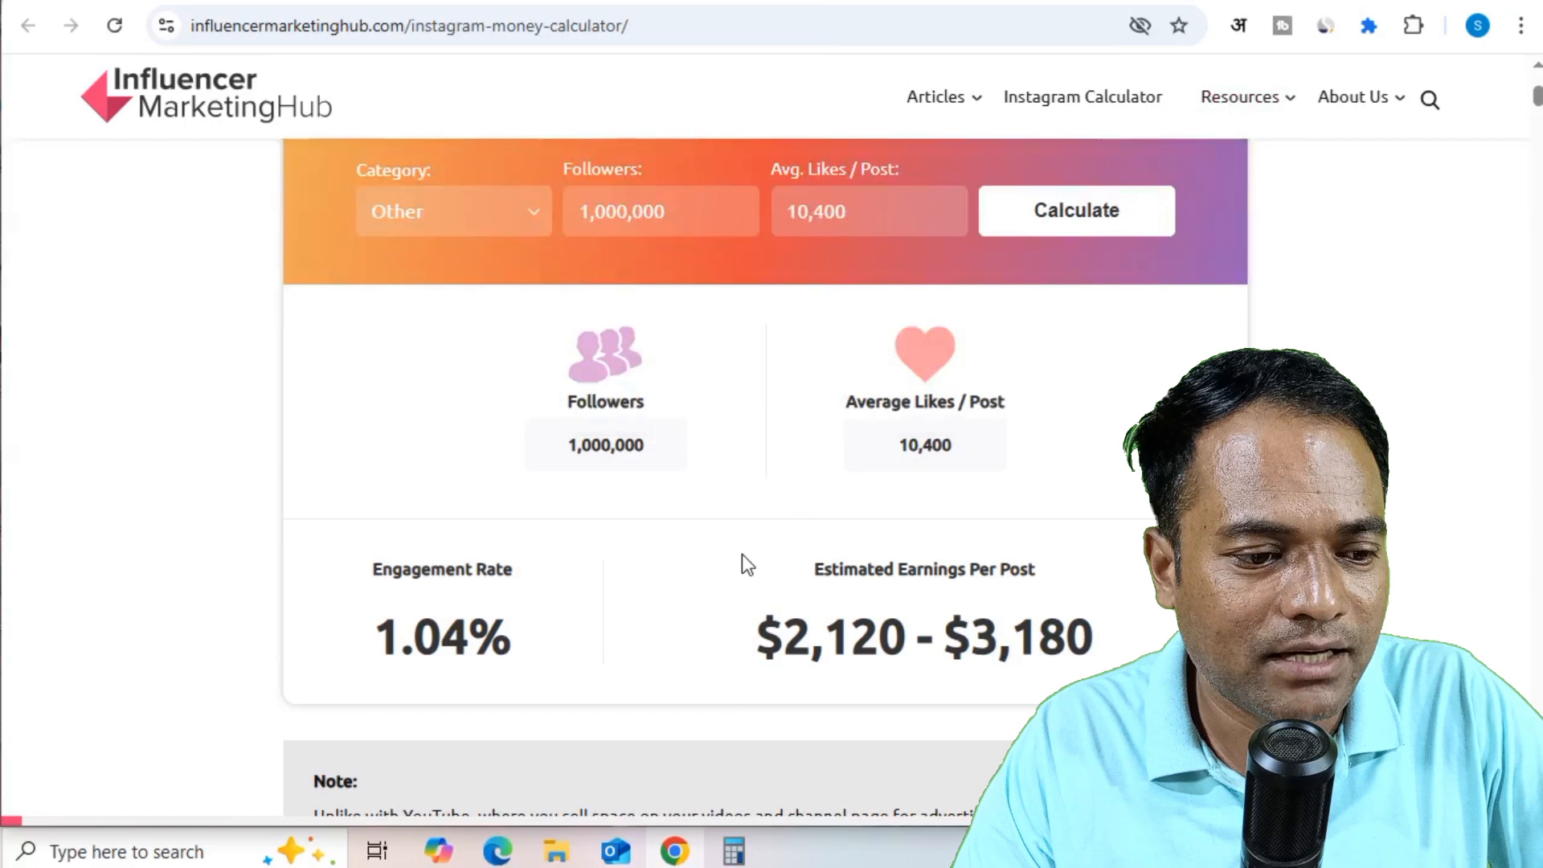
pyautogui.scroll(-2, 741, 553)
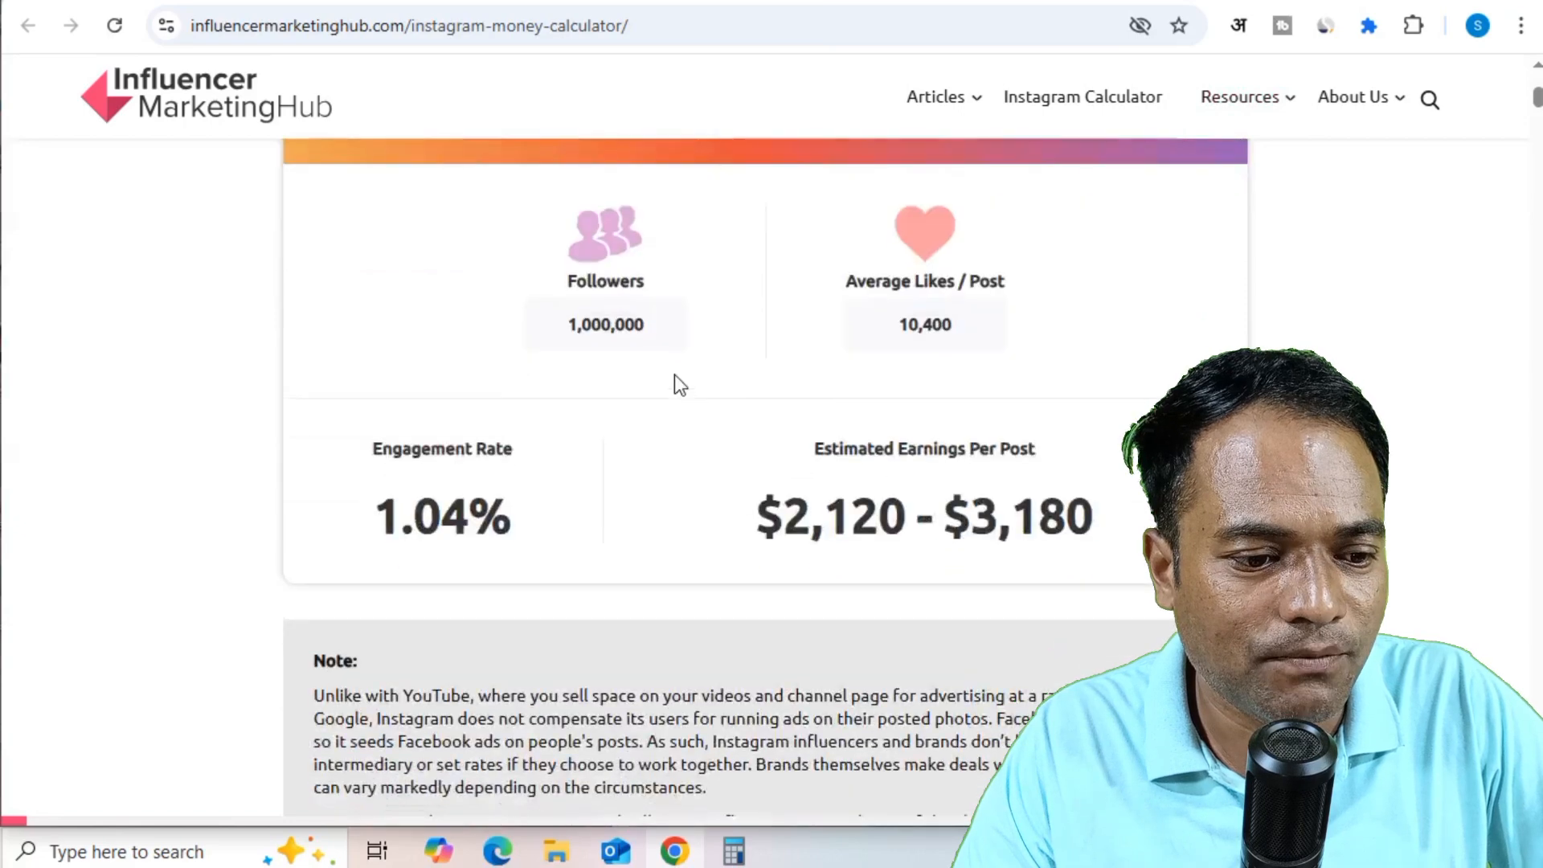
pyautogui.scroll(6, 769, 426)
pyautogui.scroll(-4, 667, 700)
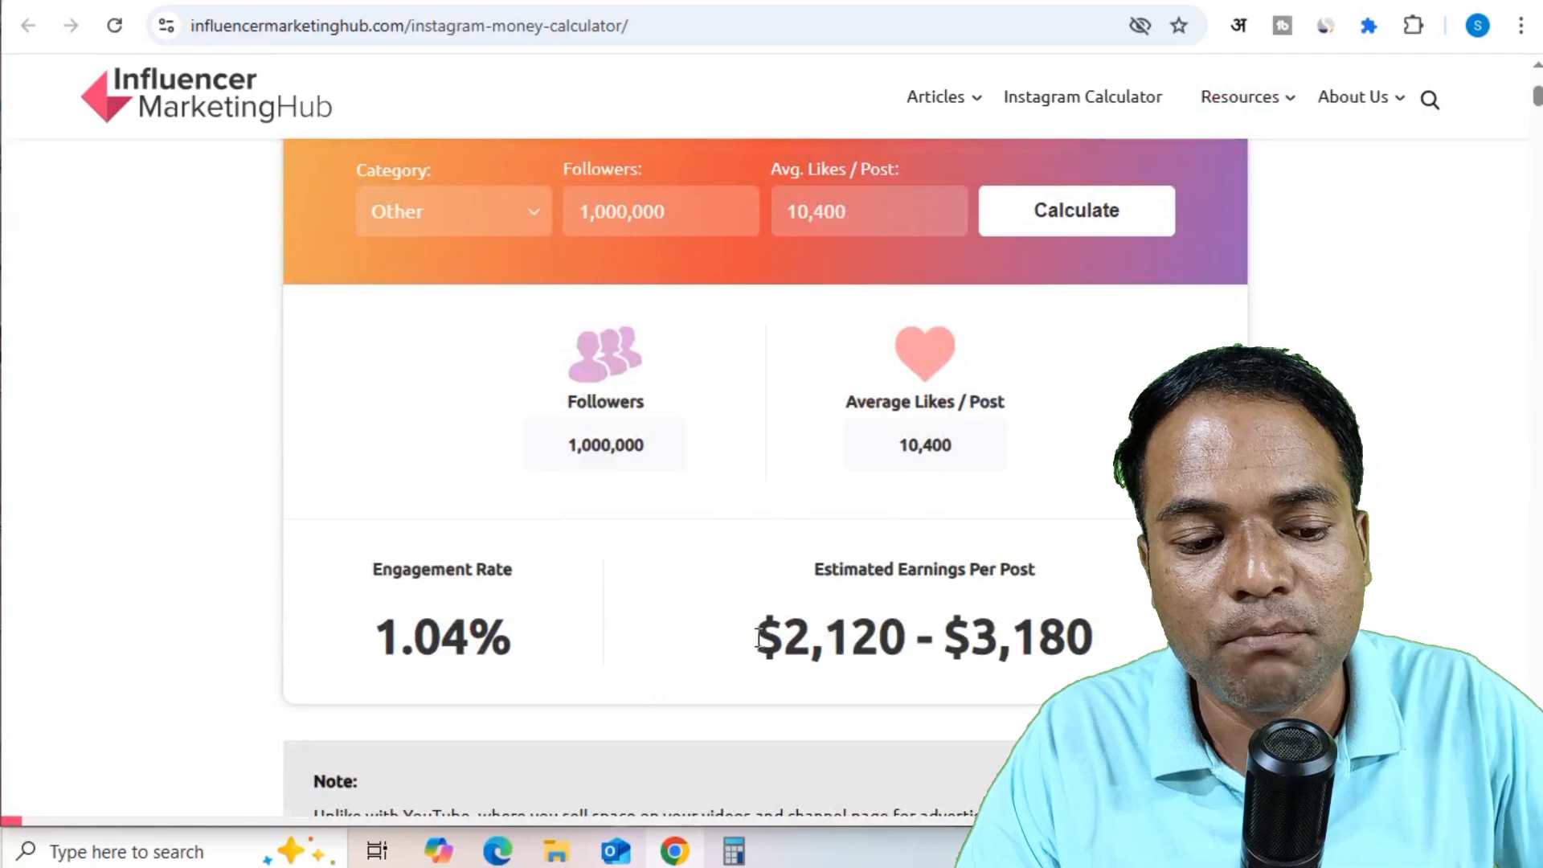
pyautogui.moveTo(760, 635); pyautogui.dragTo(1093, 639)
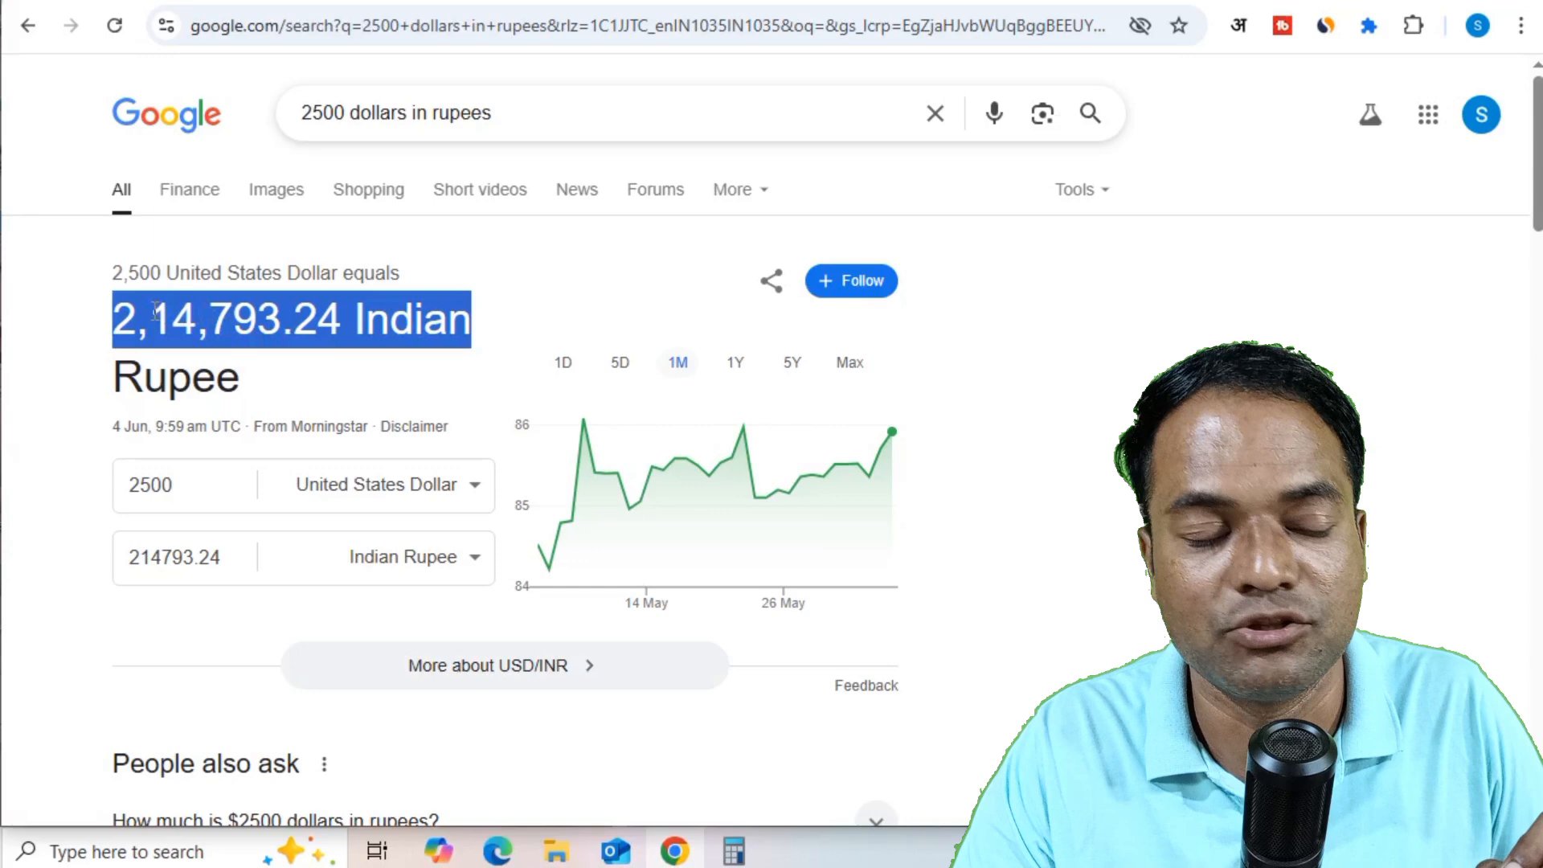
pyautogui.click(95, 326)
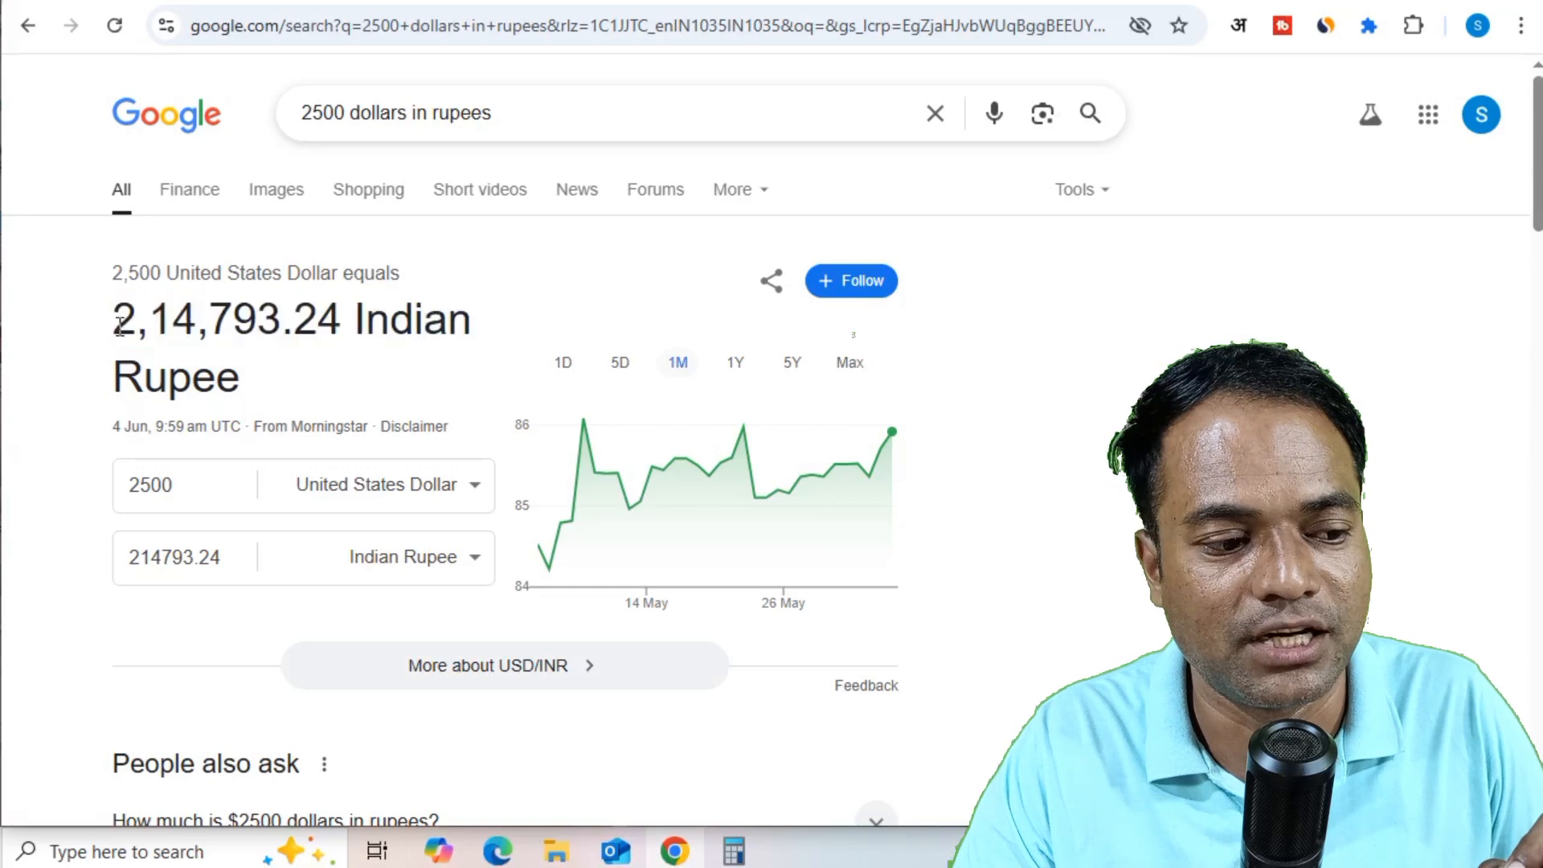
pyautogui.moveTo(94, 326); pyautogui.dragTo(441, 344)
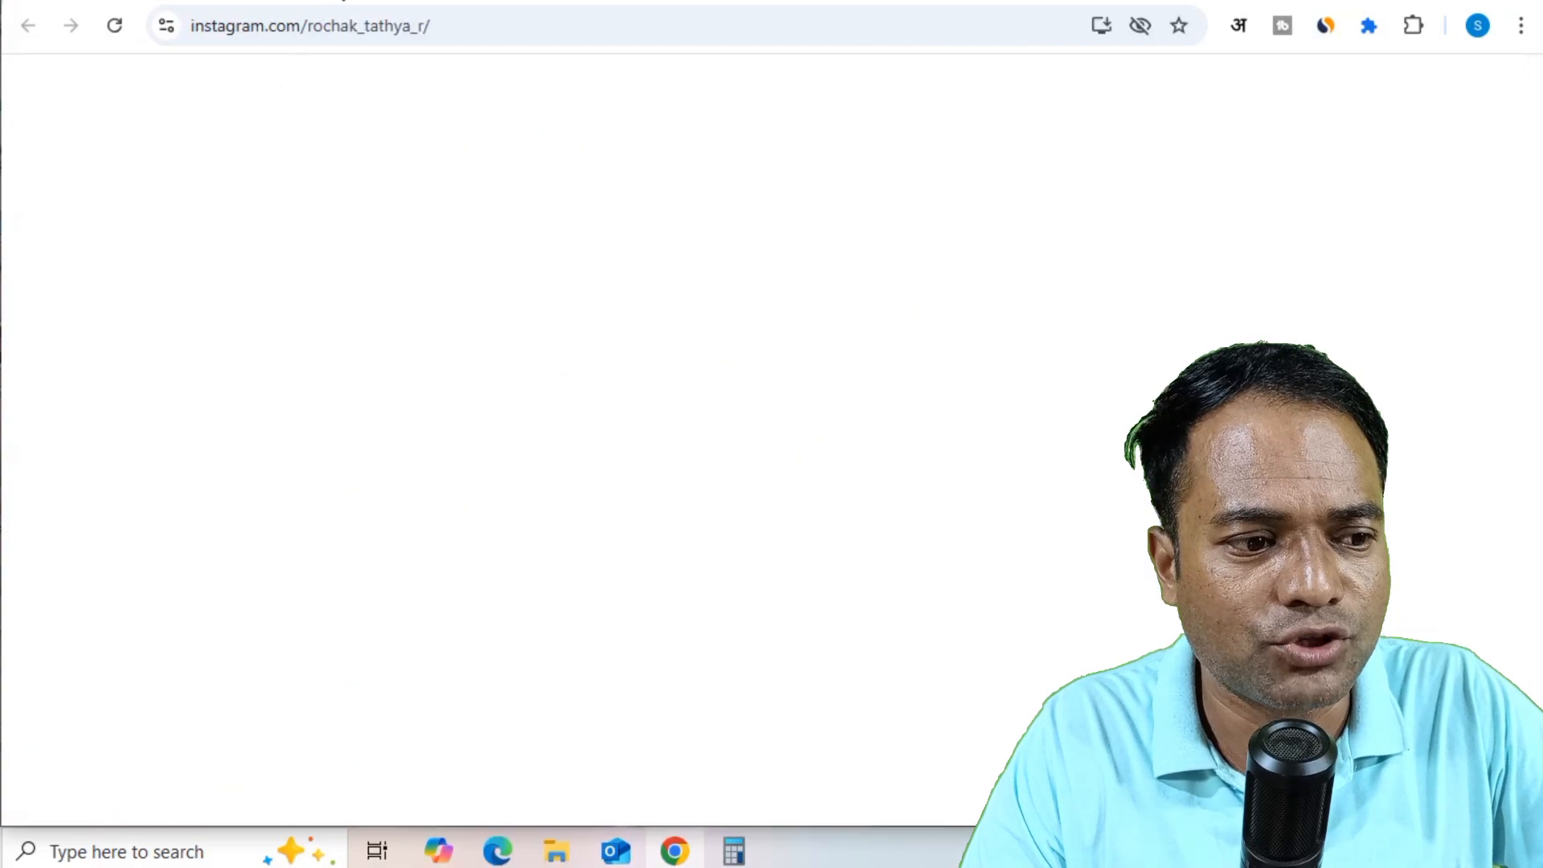
# - Look through the open Instagram profiles of Hindi facts pages, including rochak_tathya____ and rochaktathya
pyautogui.hotkey('ctrl', 'Tab')
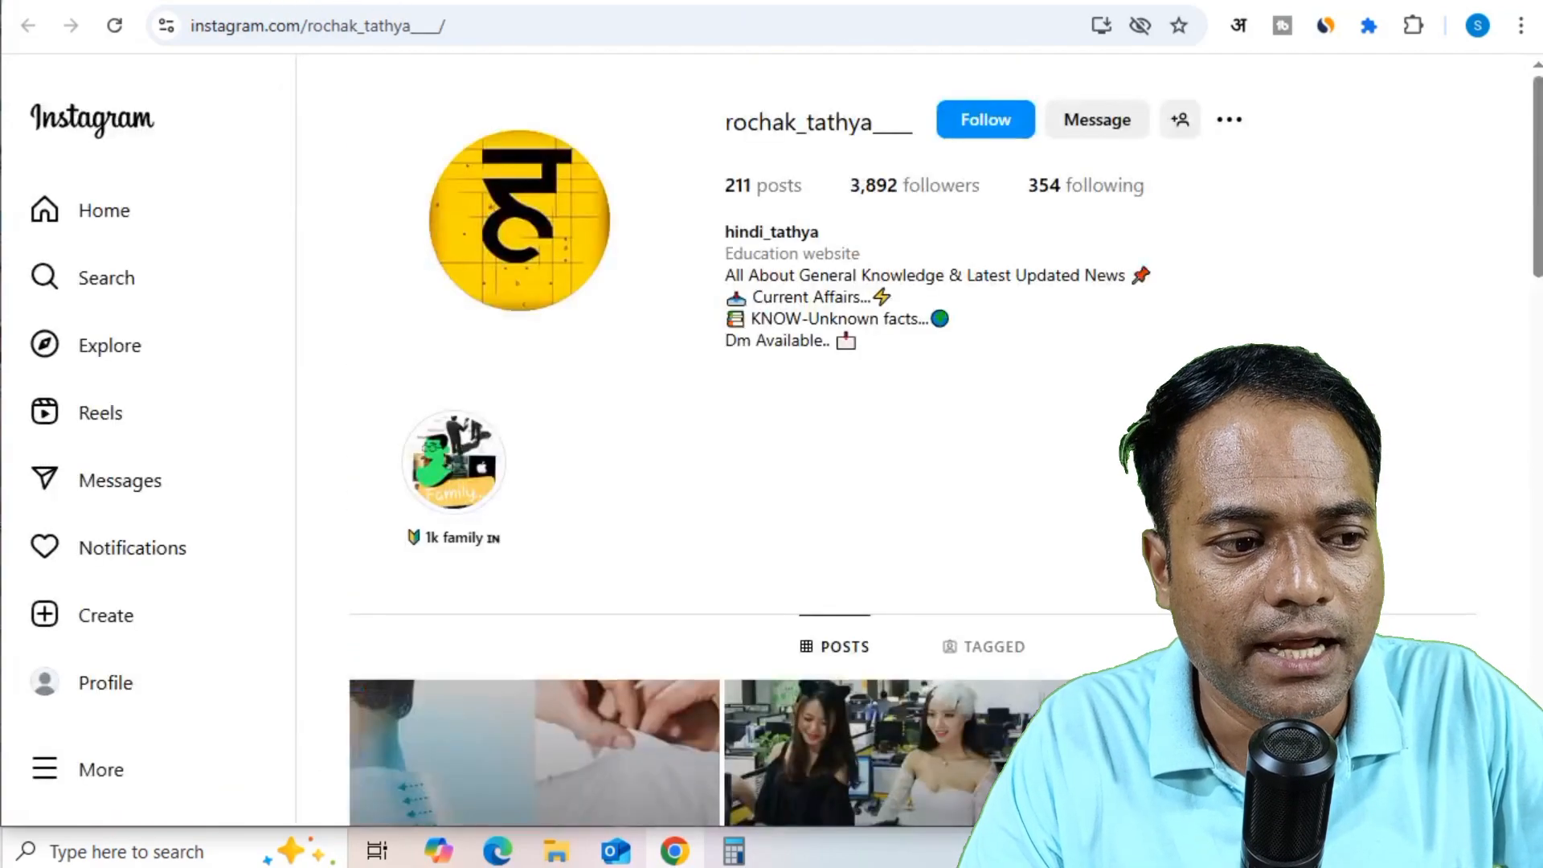
pyautogui.click(386, 1)
pyautogui.click(305, 1)
pyautogui.click(225, 0)
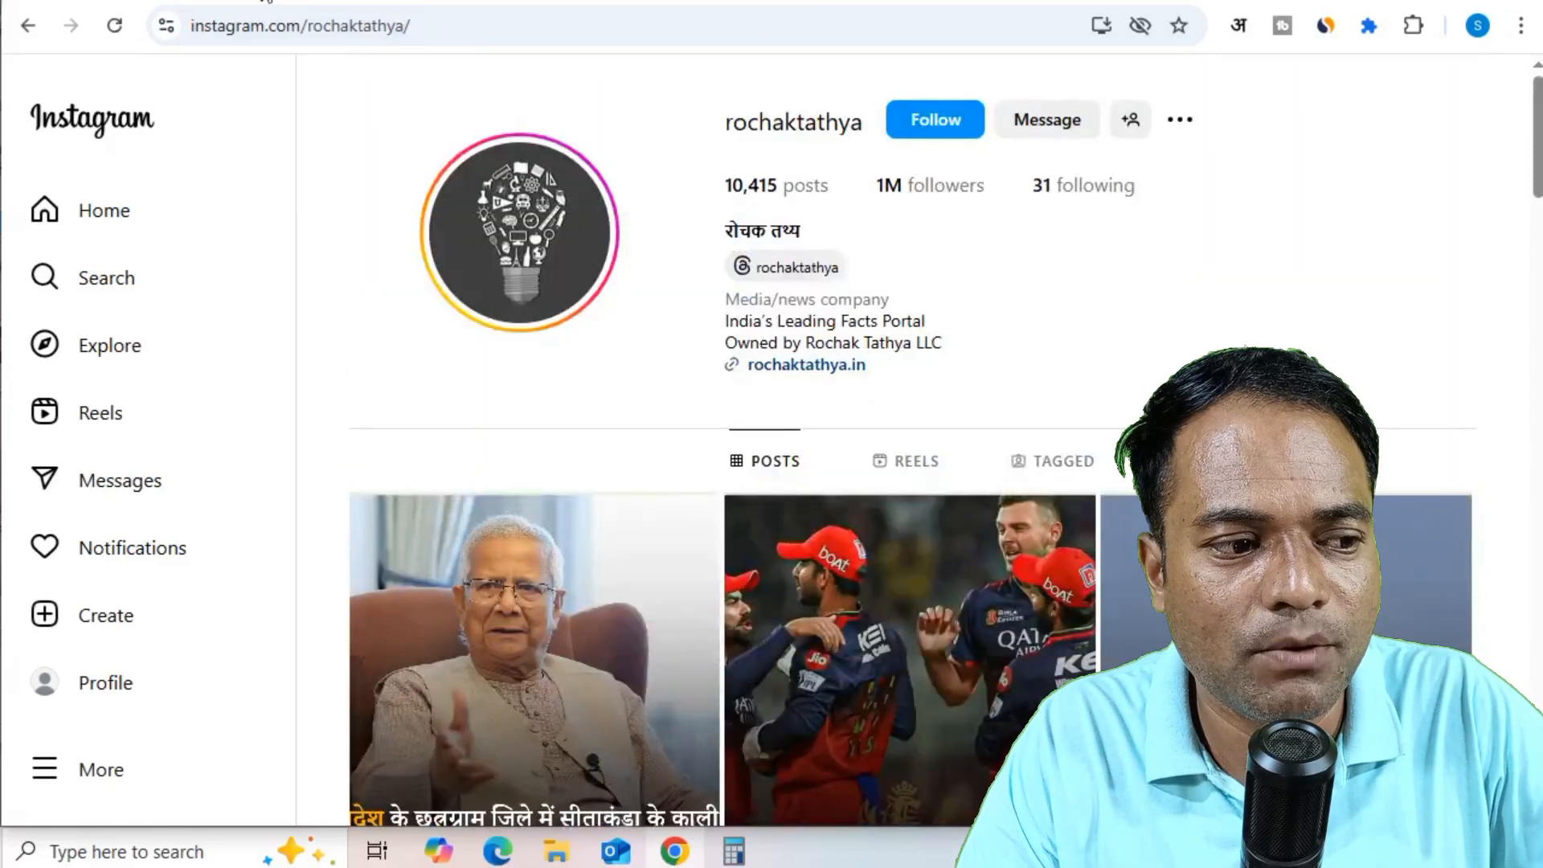
pyautogui.click(160, 1)
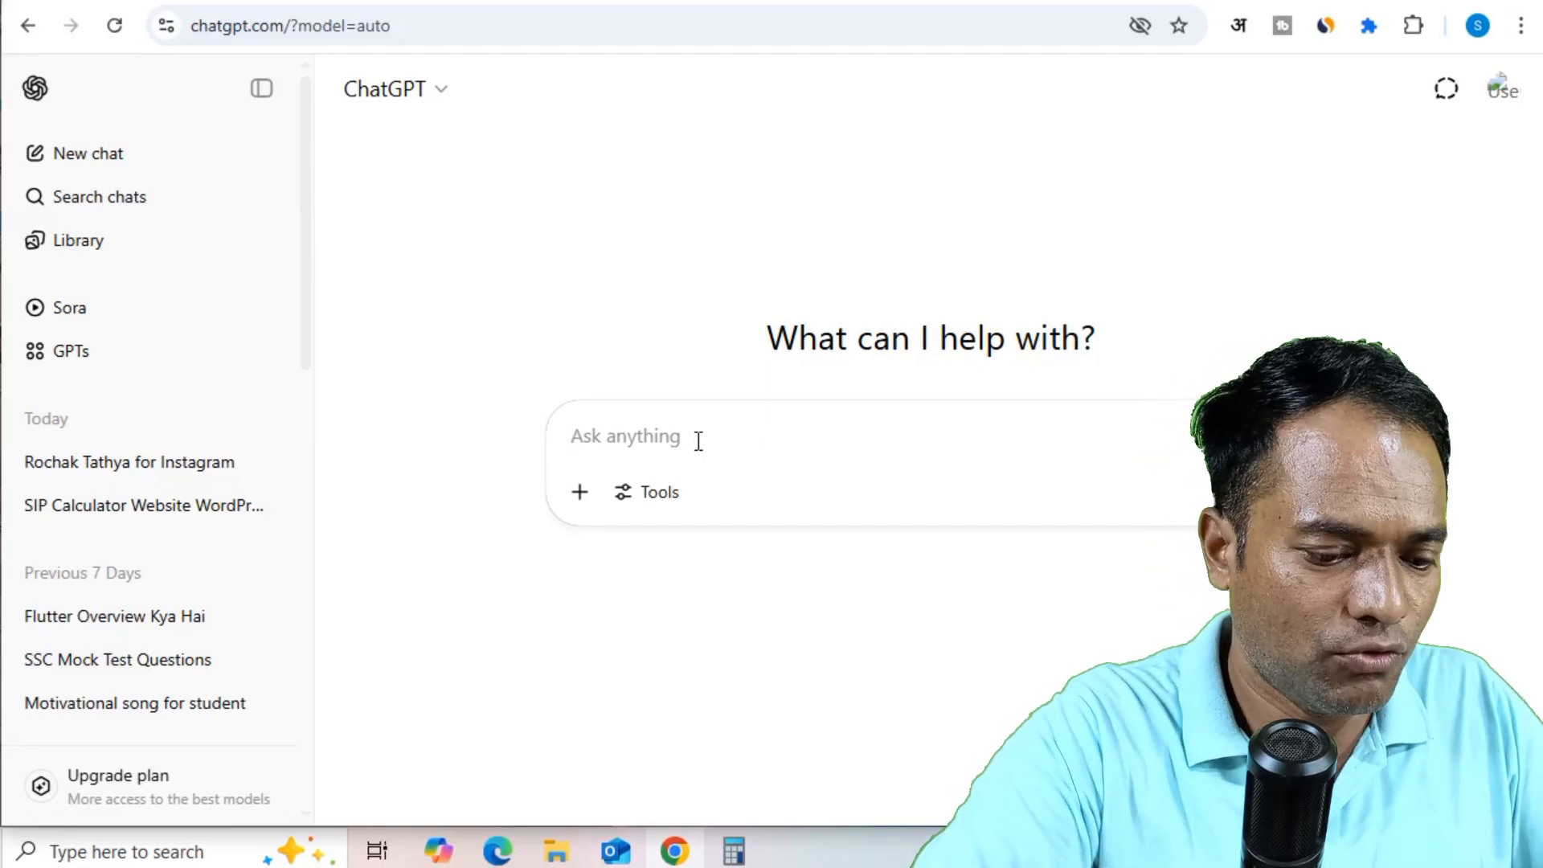
# - Switch to ChatGPT and submit the prompt "instagram ke liye hindi me rochak tathya banakar de"
pyautogui.write('instagram ke')
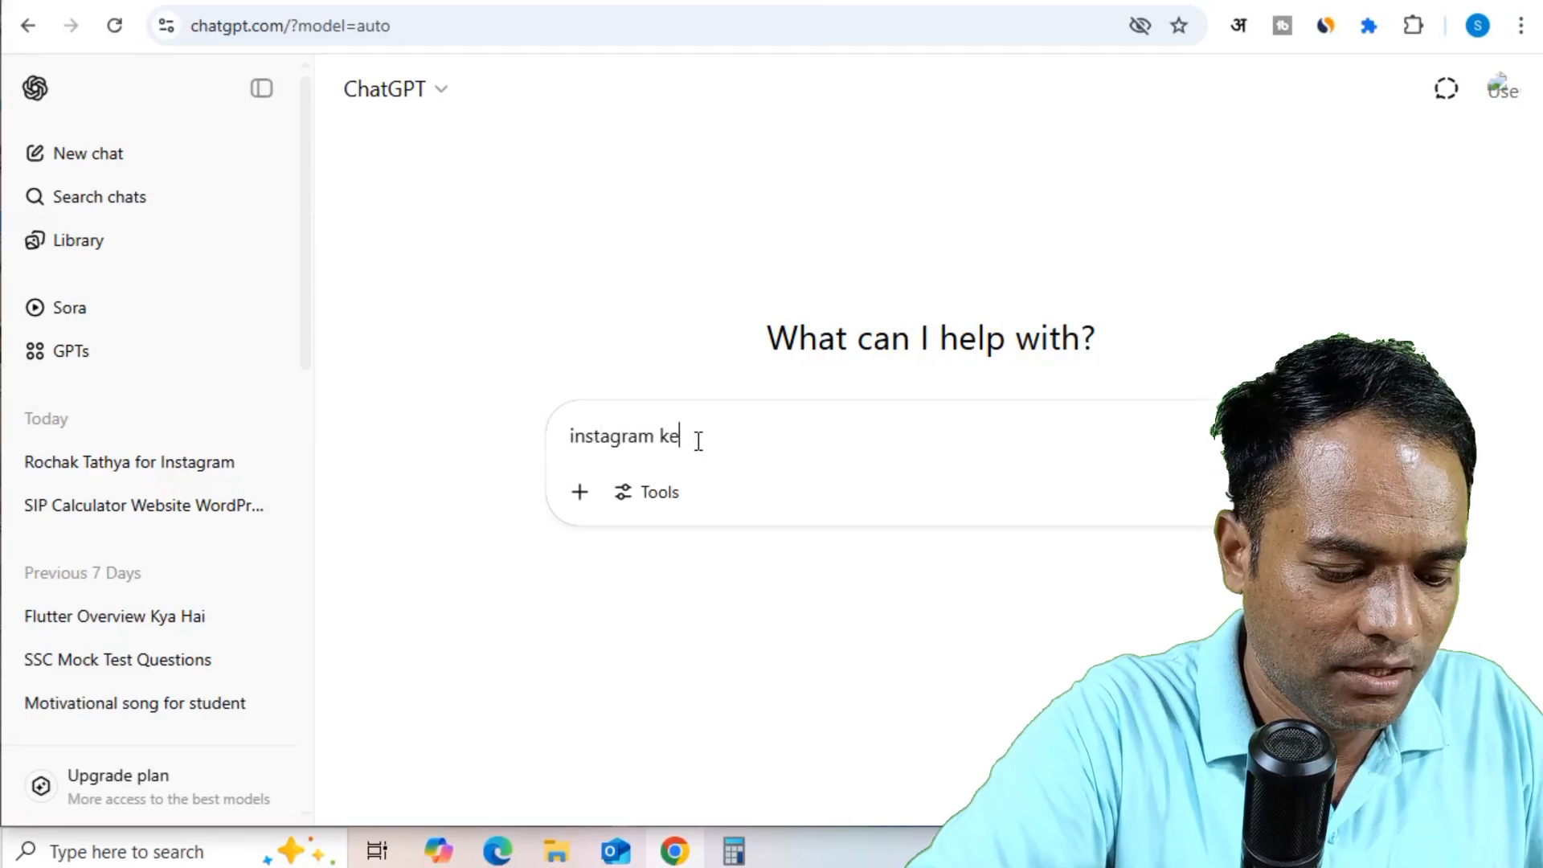
pyautogui.write('ye hindi me rochak tathya banakar de')
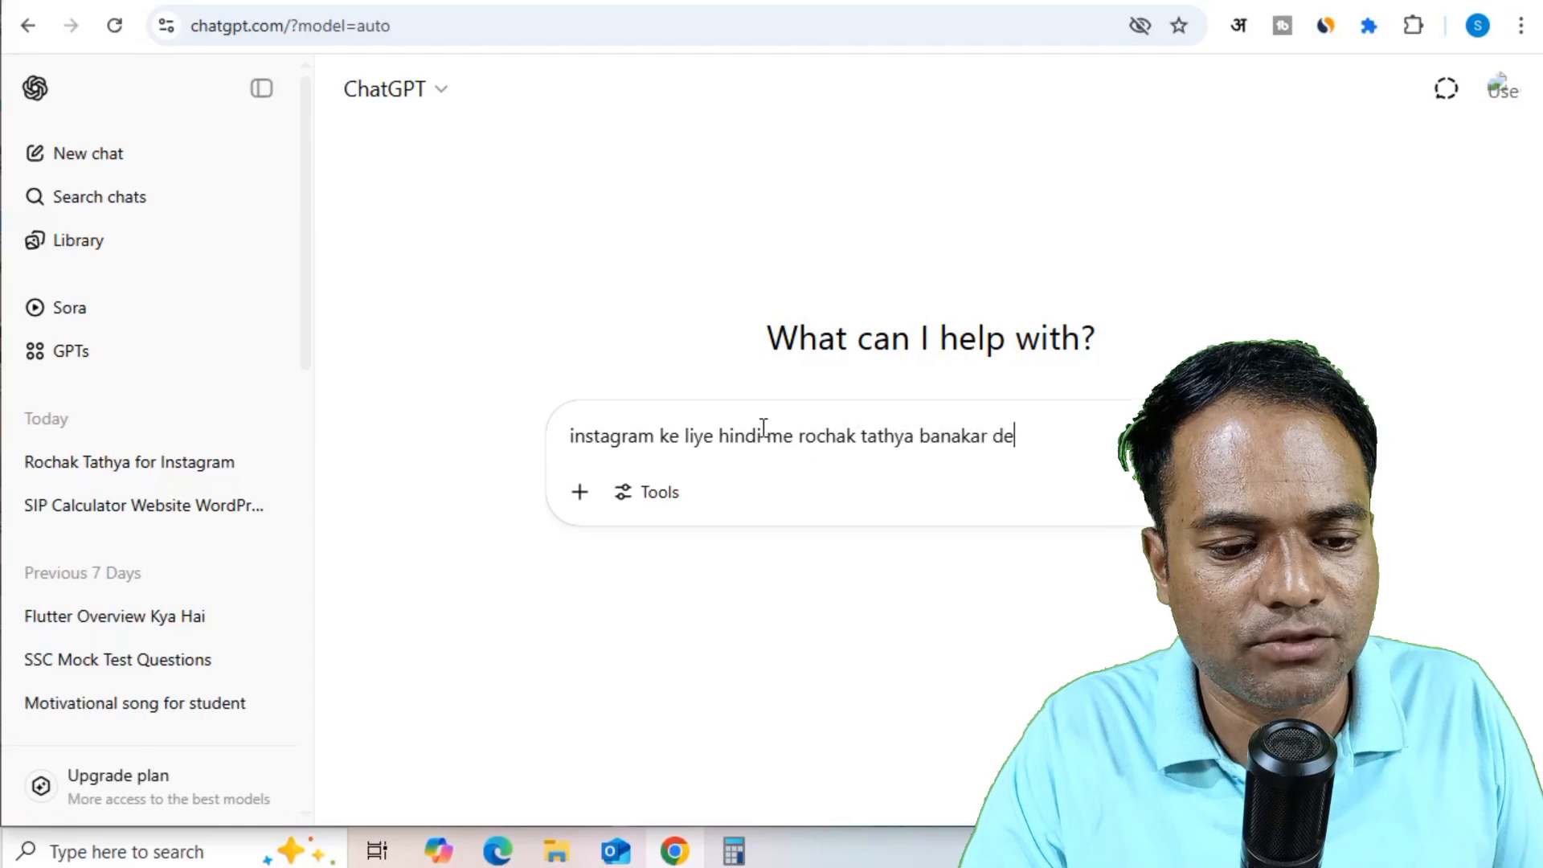
pyautogui.press('Return')
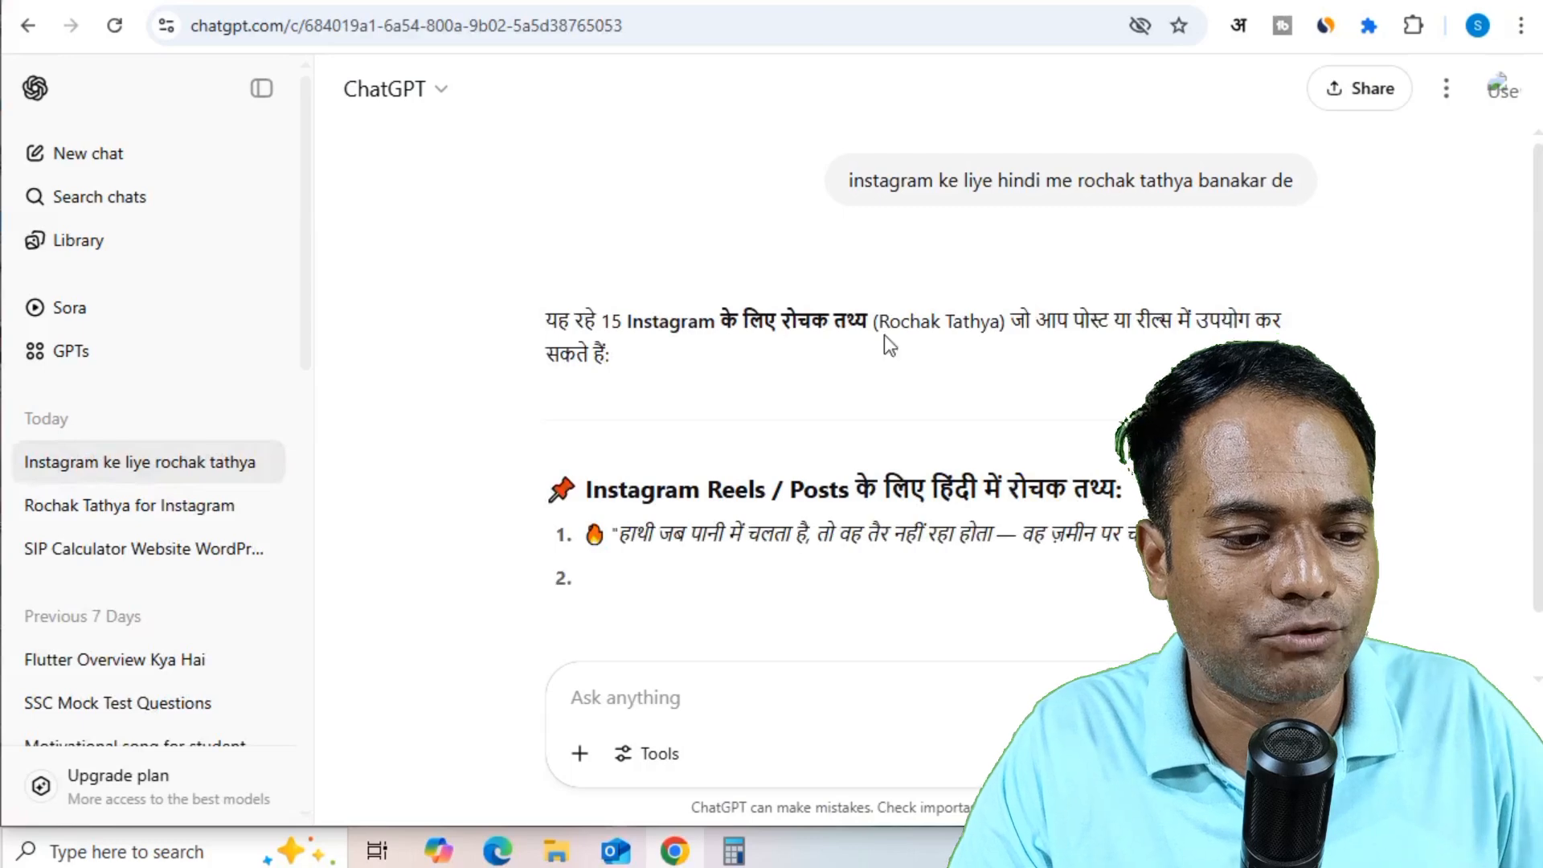
# - Read the introduction and the list heading of ChatGPT's reply, highlighting the text along the way
pyautogui.moveTo(570, 322); pyautogui.dragTo(901, 331)
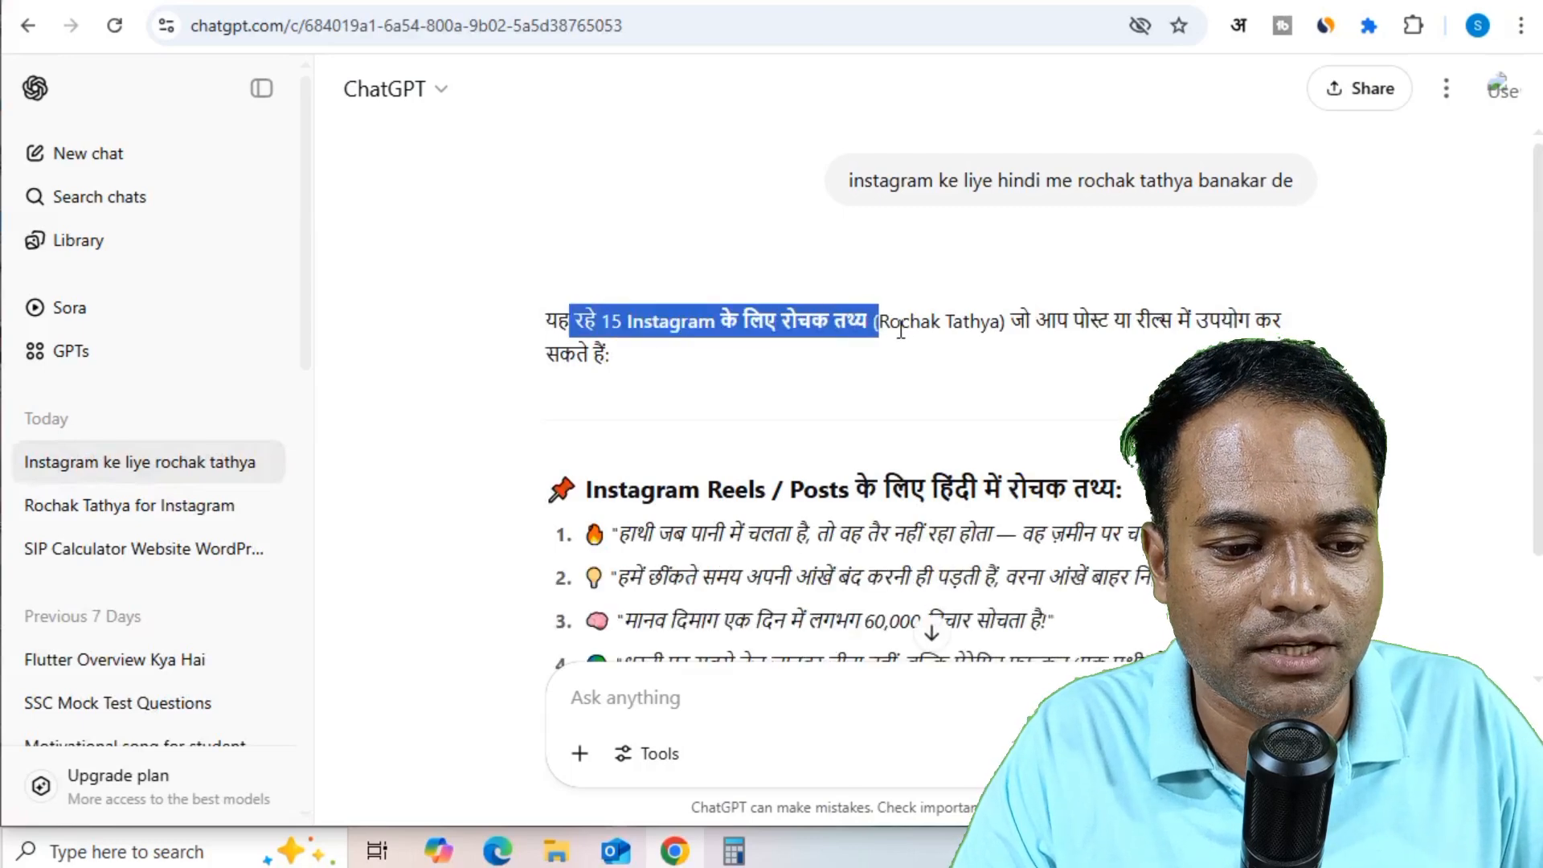
pyautogui.moveTo(1009, 323); pyautogui.dragTo(1120, 322)
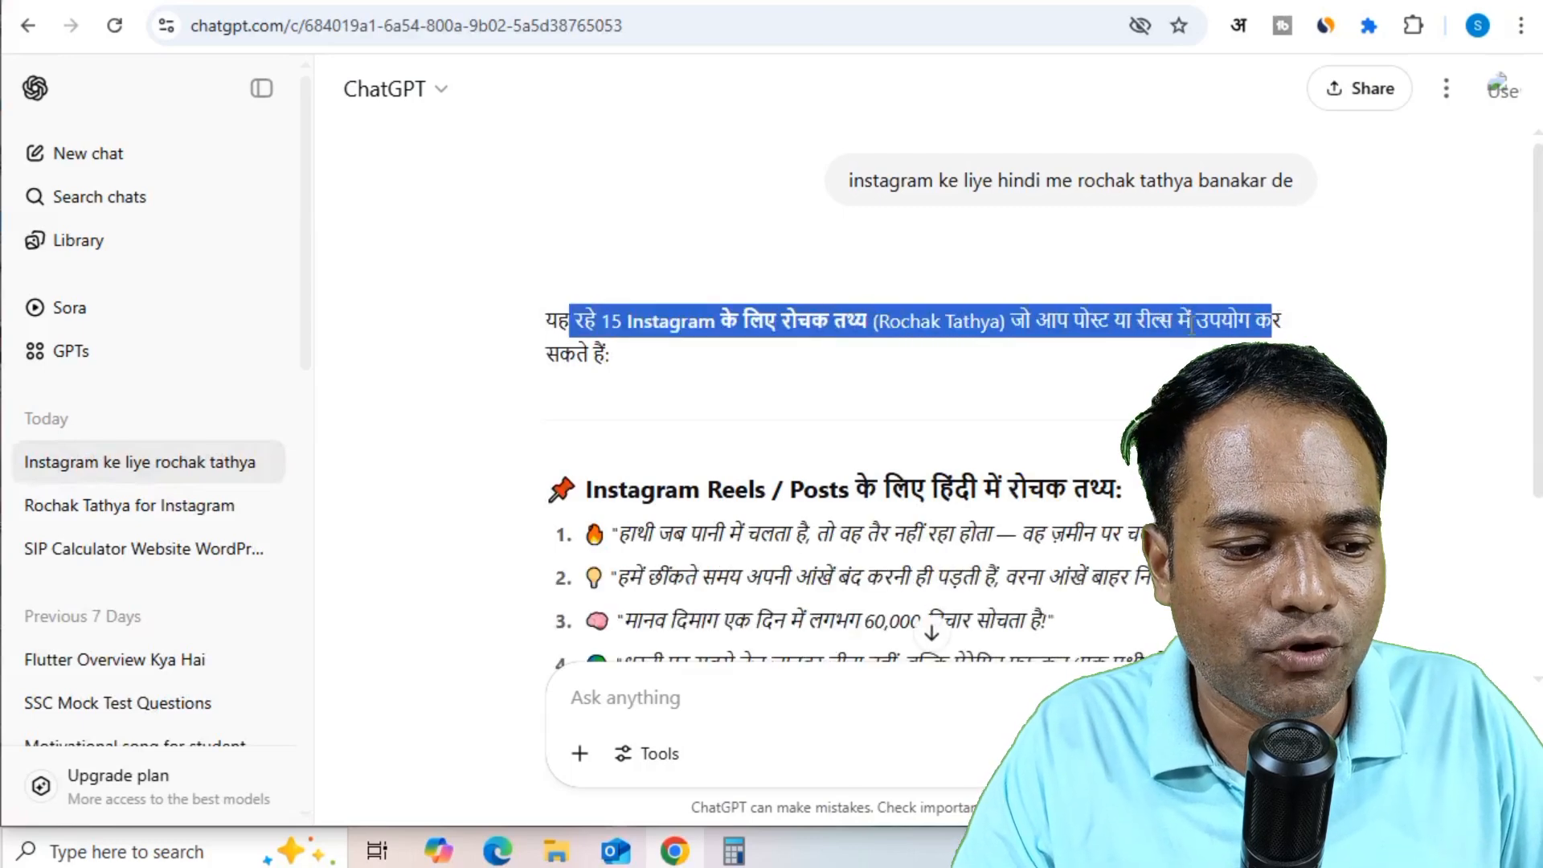
pyautogui.click(649, 365)
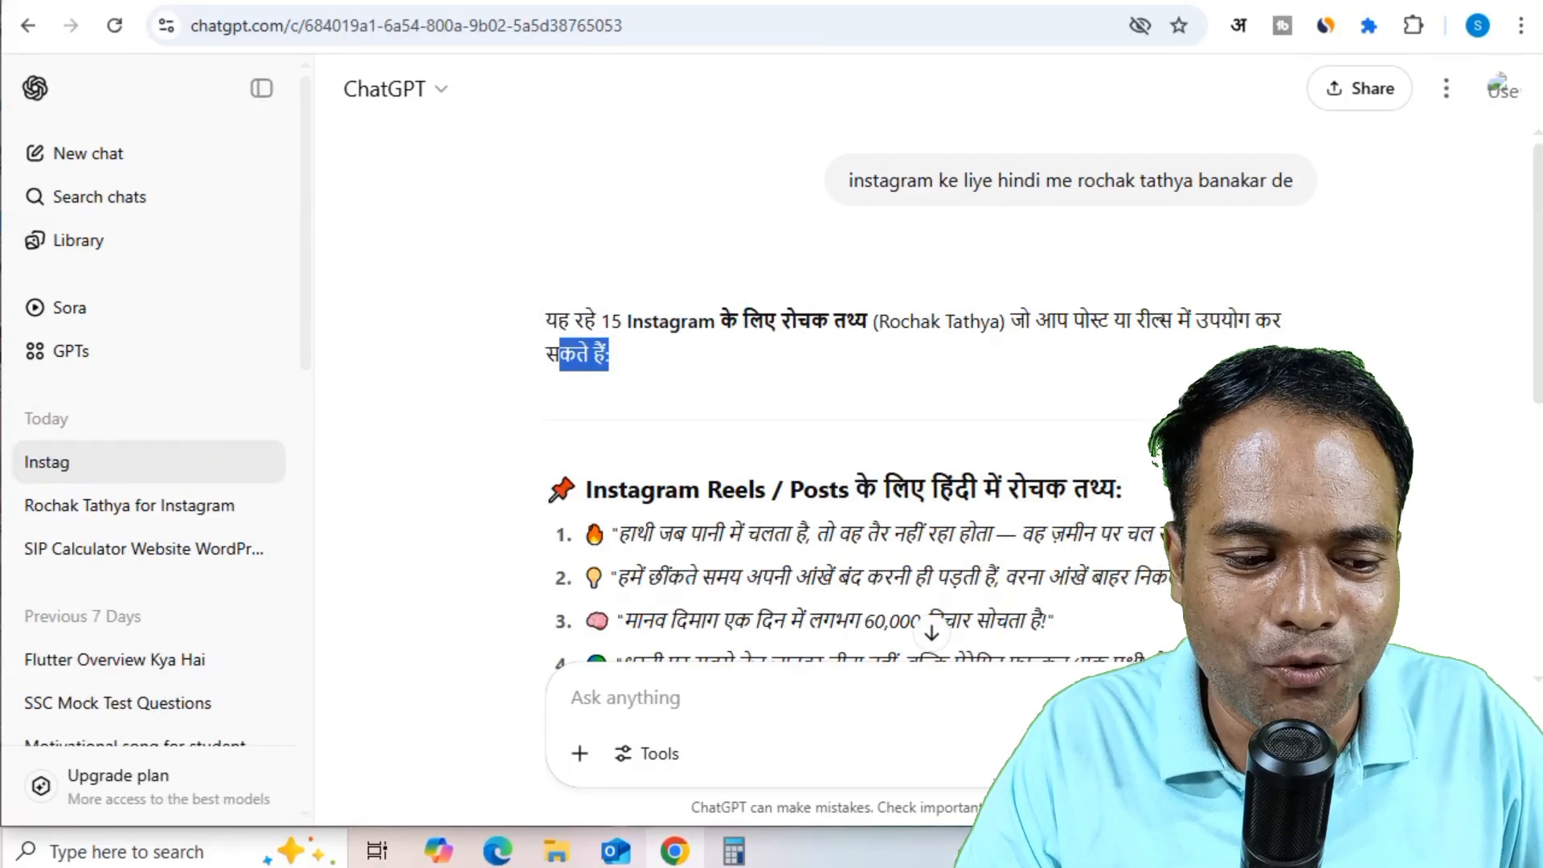
pyautogui.scroll(-2, 924, 418)
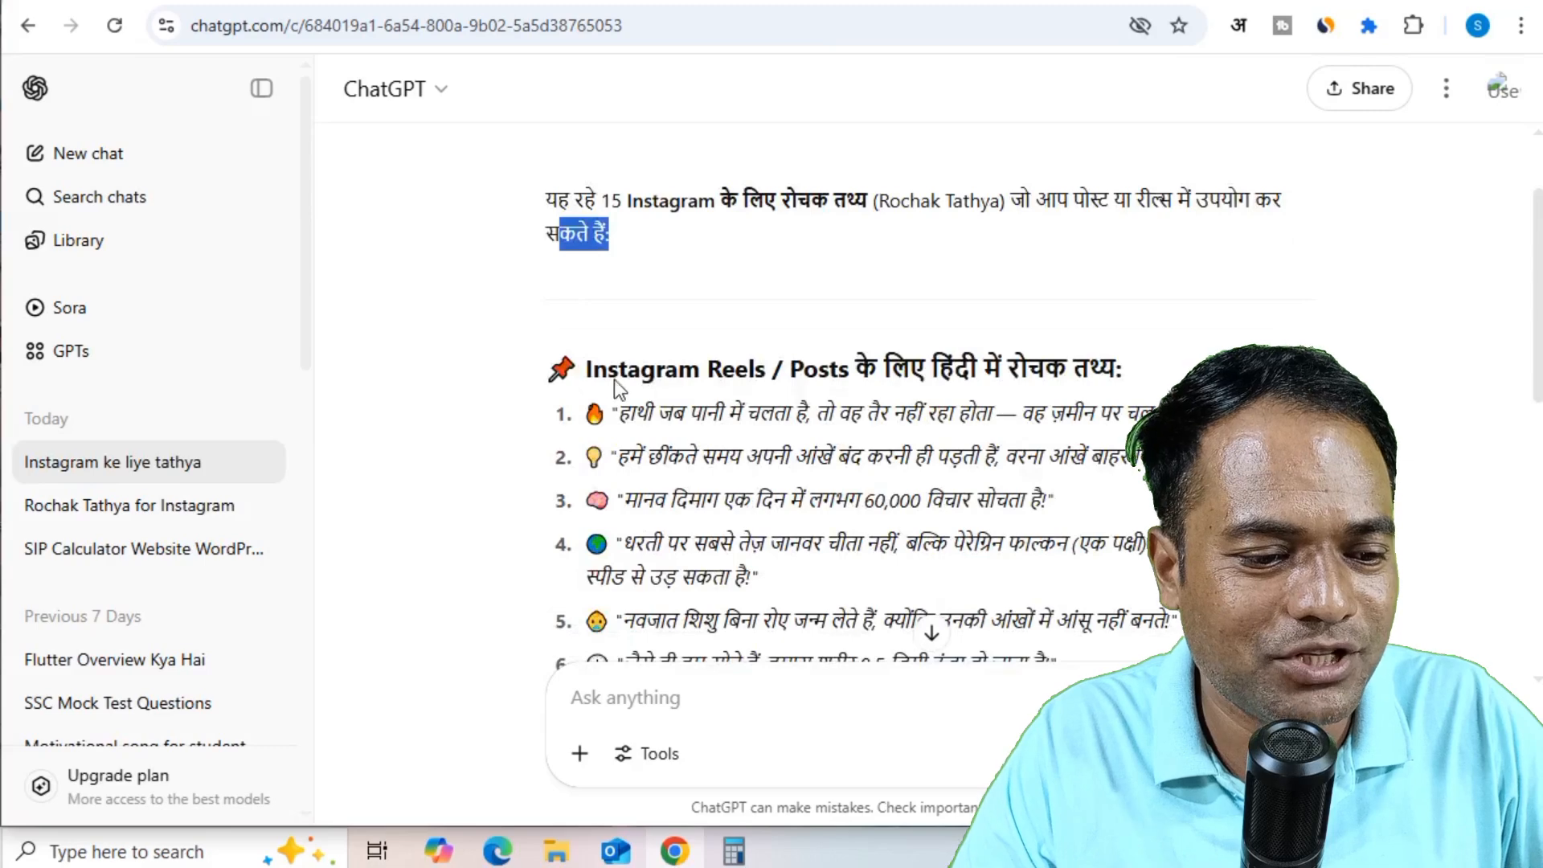
pyautogui.moveTo(591, 370); pyautogui.dragTo(1136, 373)
# - Read the first four Hindi facts in the generated list, highlighting phrases in each one
pyautogui.click(904, 405)
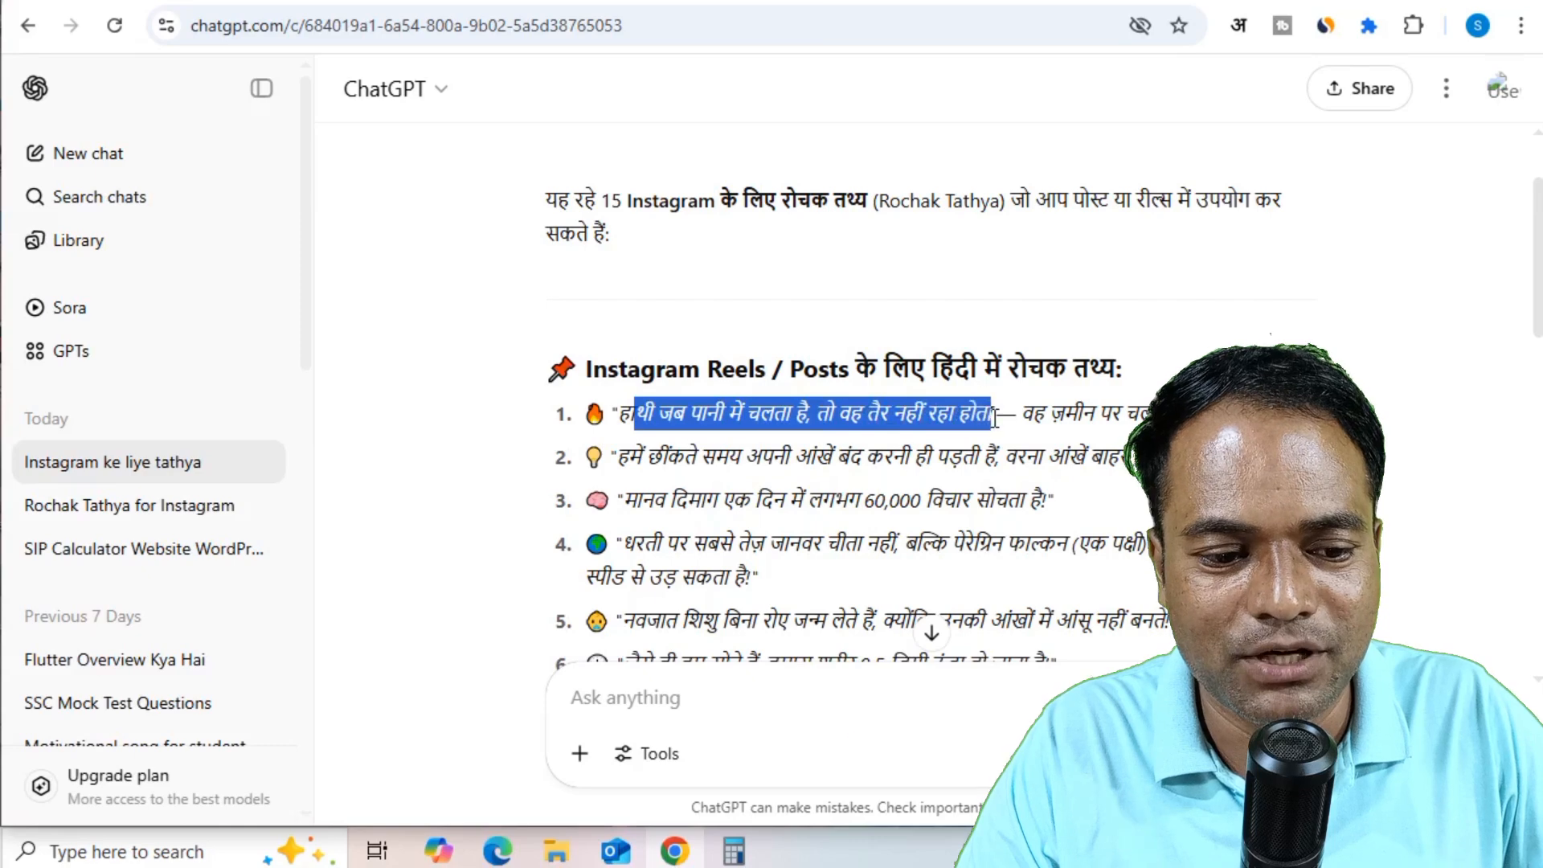
pyautogui.click(1047, 419)
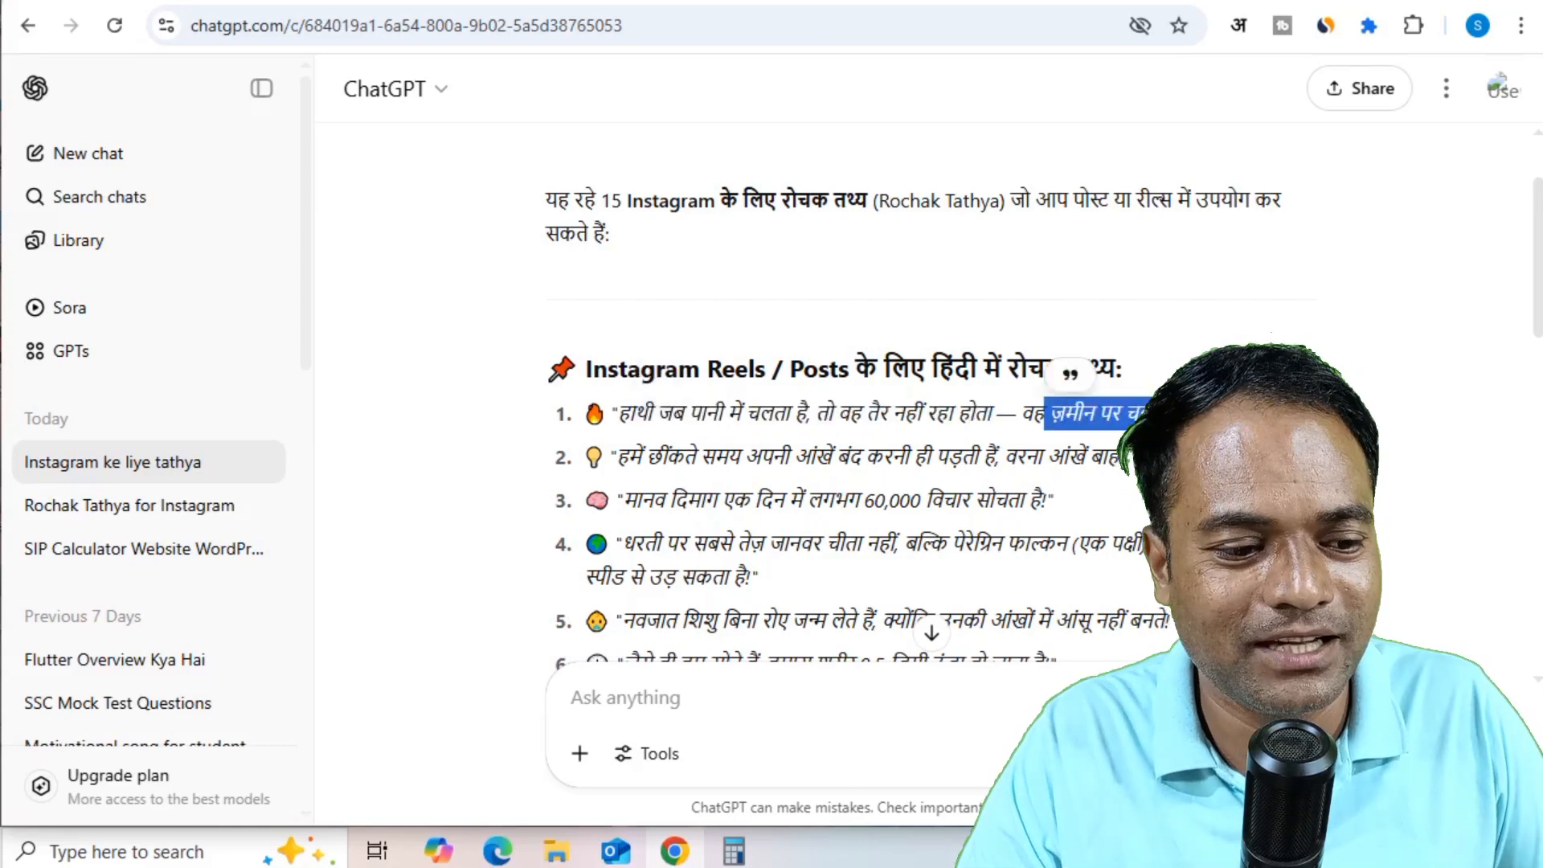
pyautogui.moveTo(648, 423); pyautogui.dragTo(849, 438)
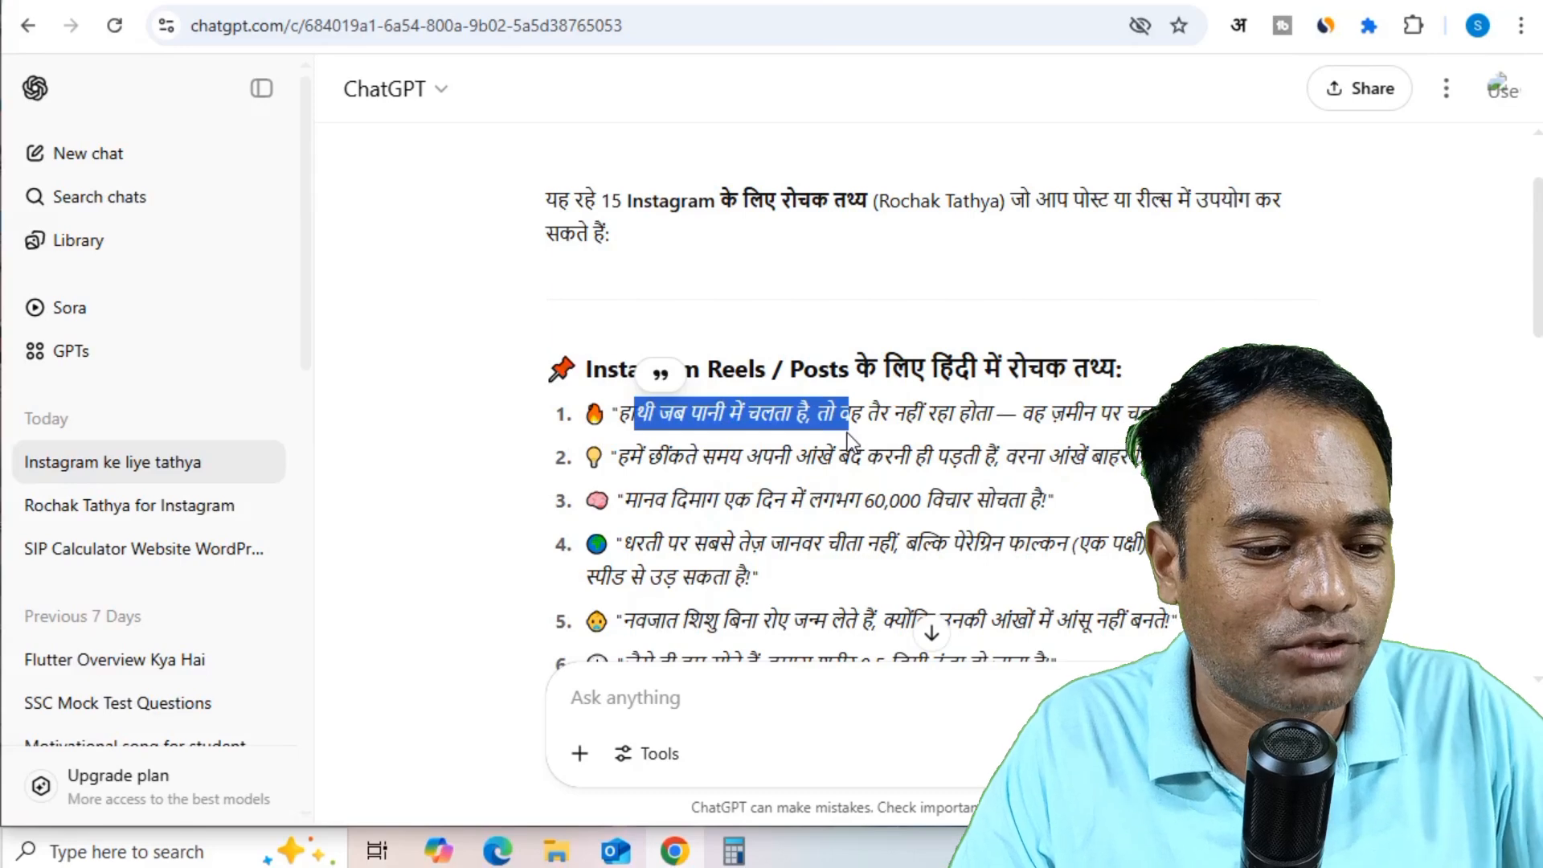
pyautogui.moveTo(634, 460); pyautogui.dragTo(718, 465)
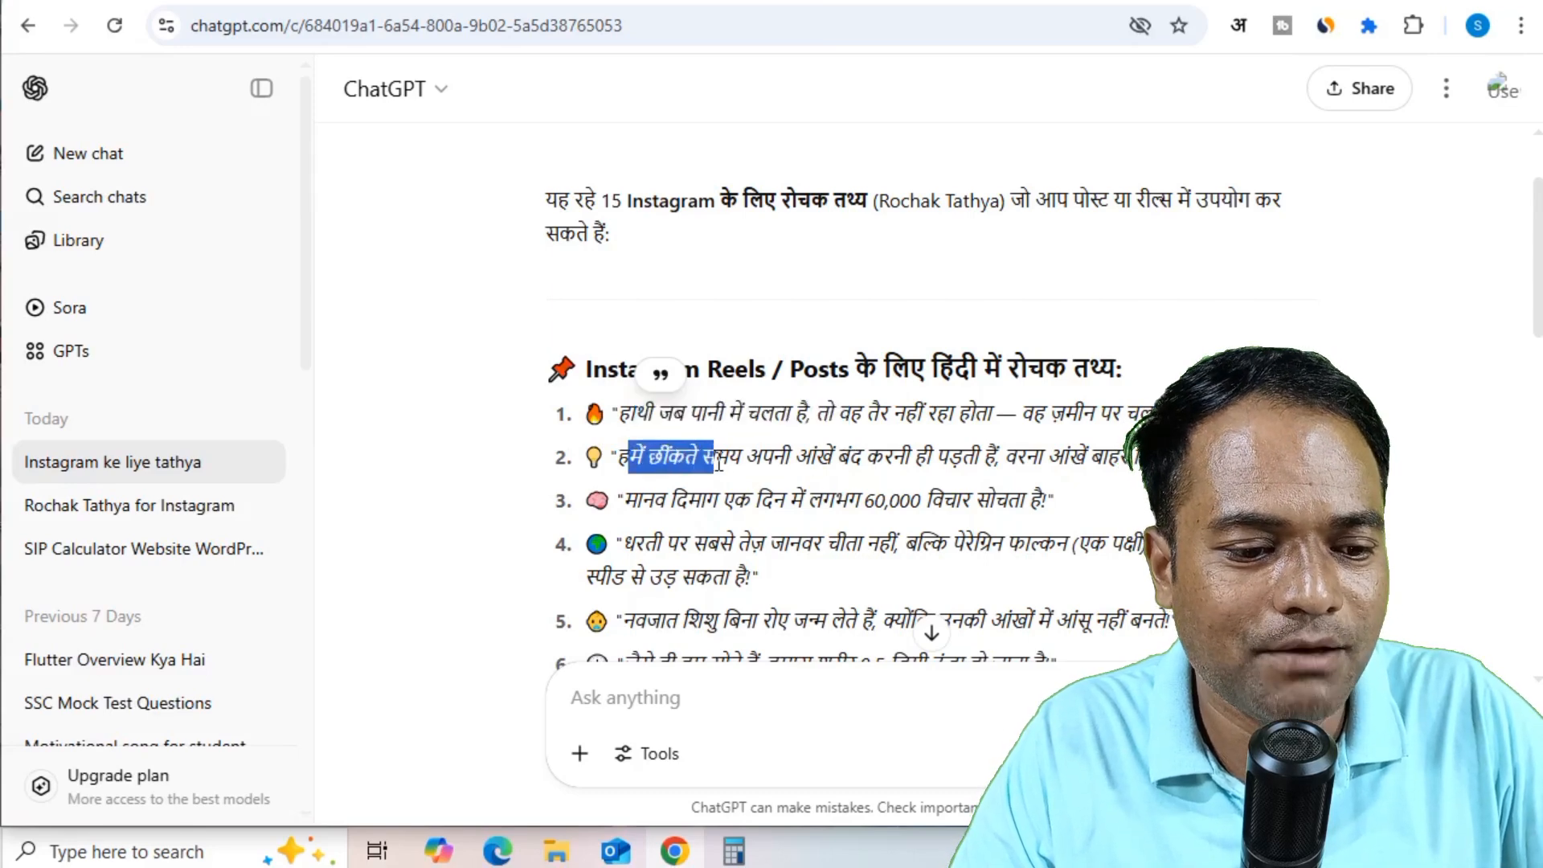
pyautogui.moveTo(982, 461)
pyautogui.mouseDown()
pyautogui.moveTo(1190, 464)
pyautogui.moveTo(955, 466)
pyautogui.mouseUp()
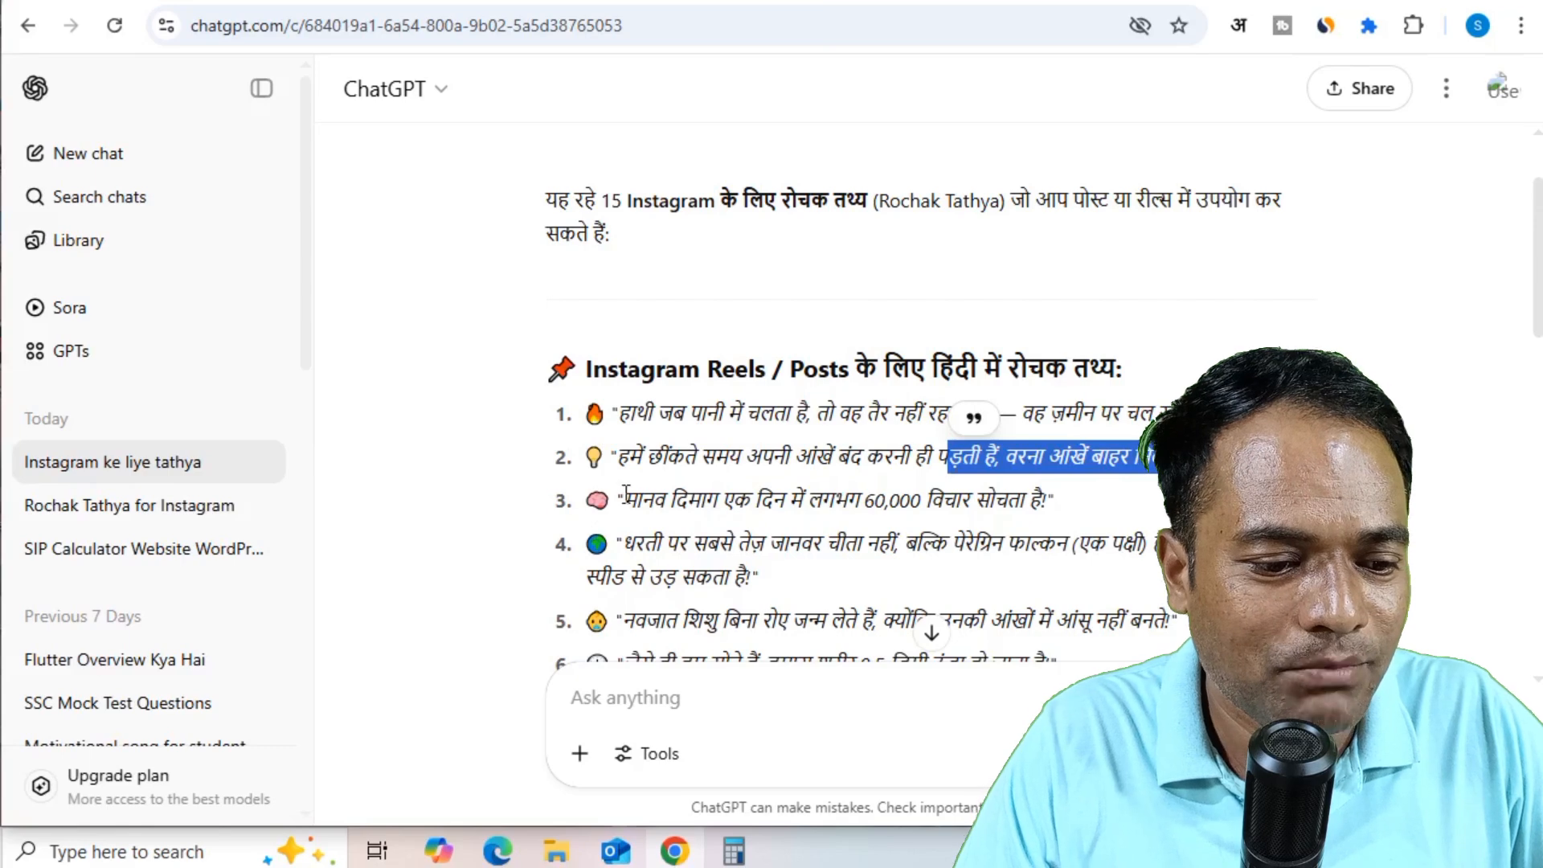
pyautogui.moveTo(626, 494); pyautogui.dragTo(1008, 505)
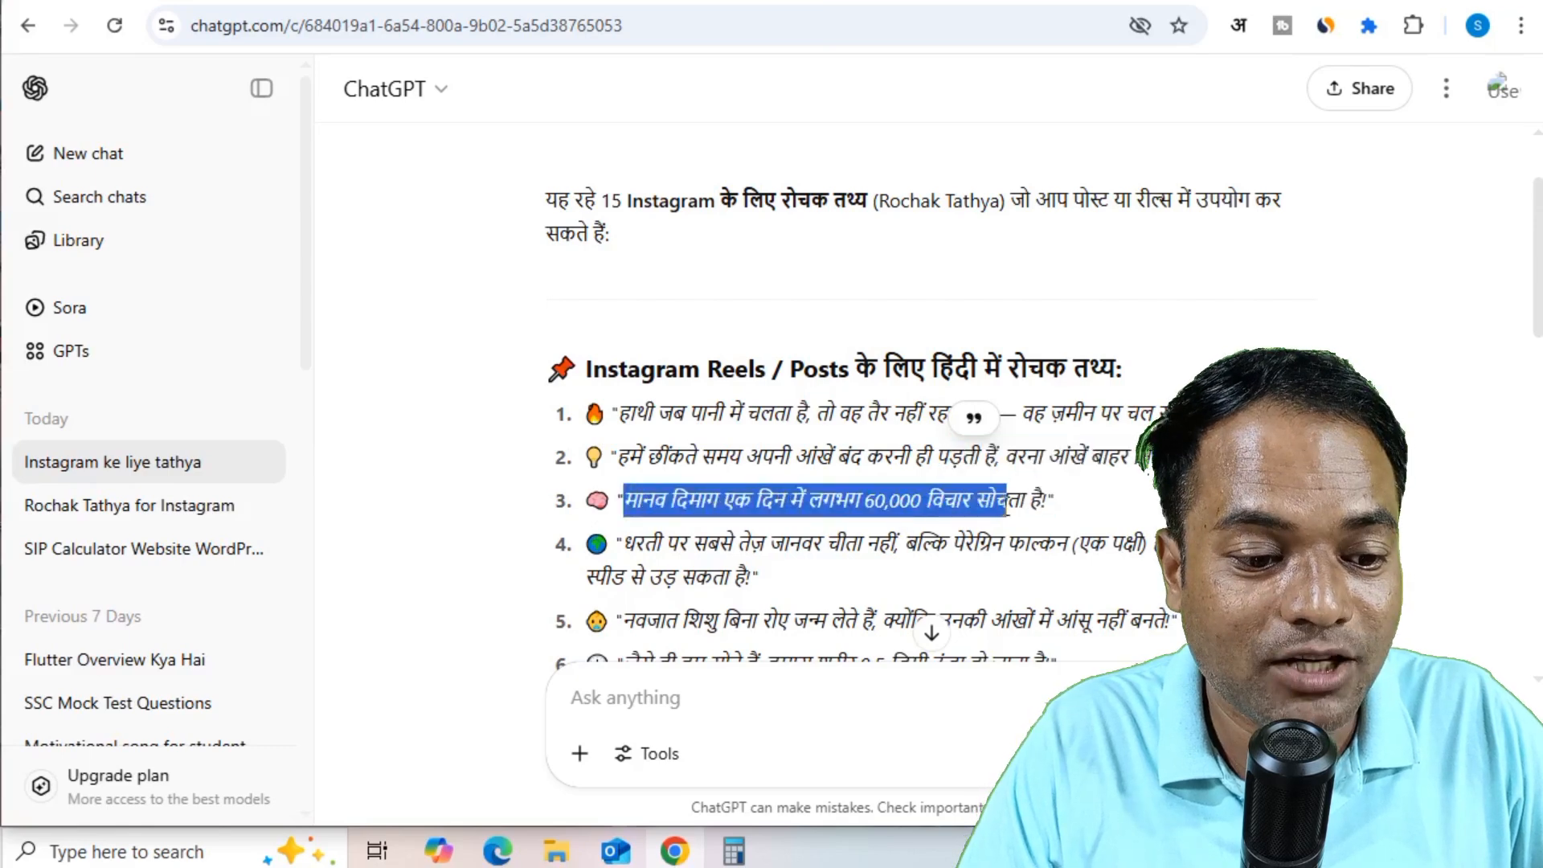
pyautogui.click(1073, 508)
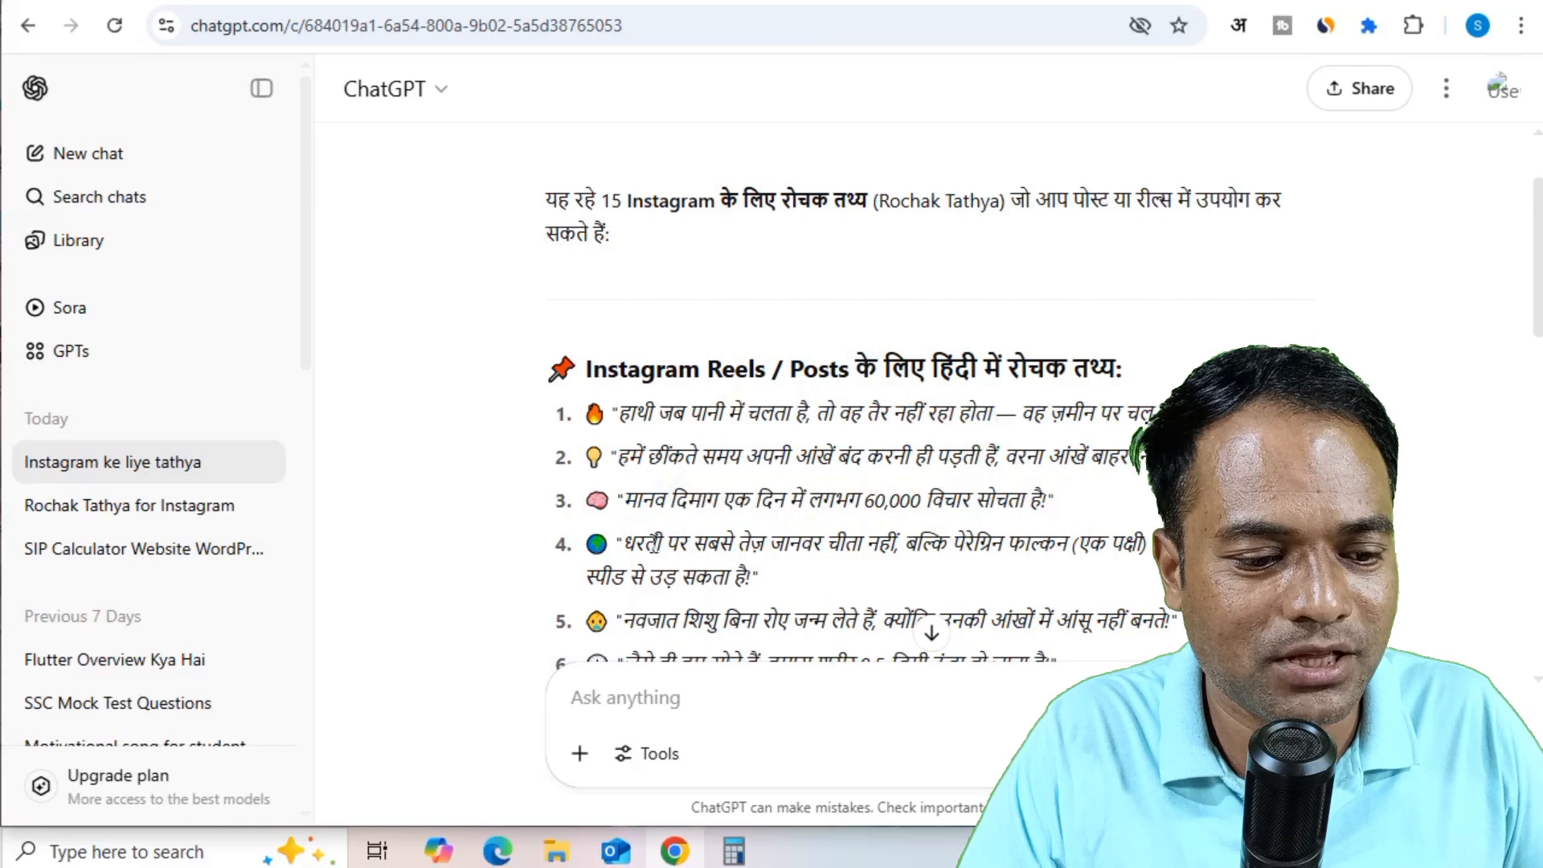
pyautogui.moveTo(646, 544); pyautogui.dragTo(1055, 547)
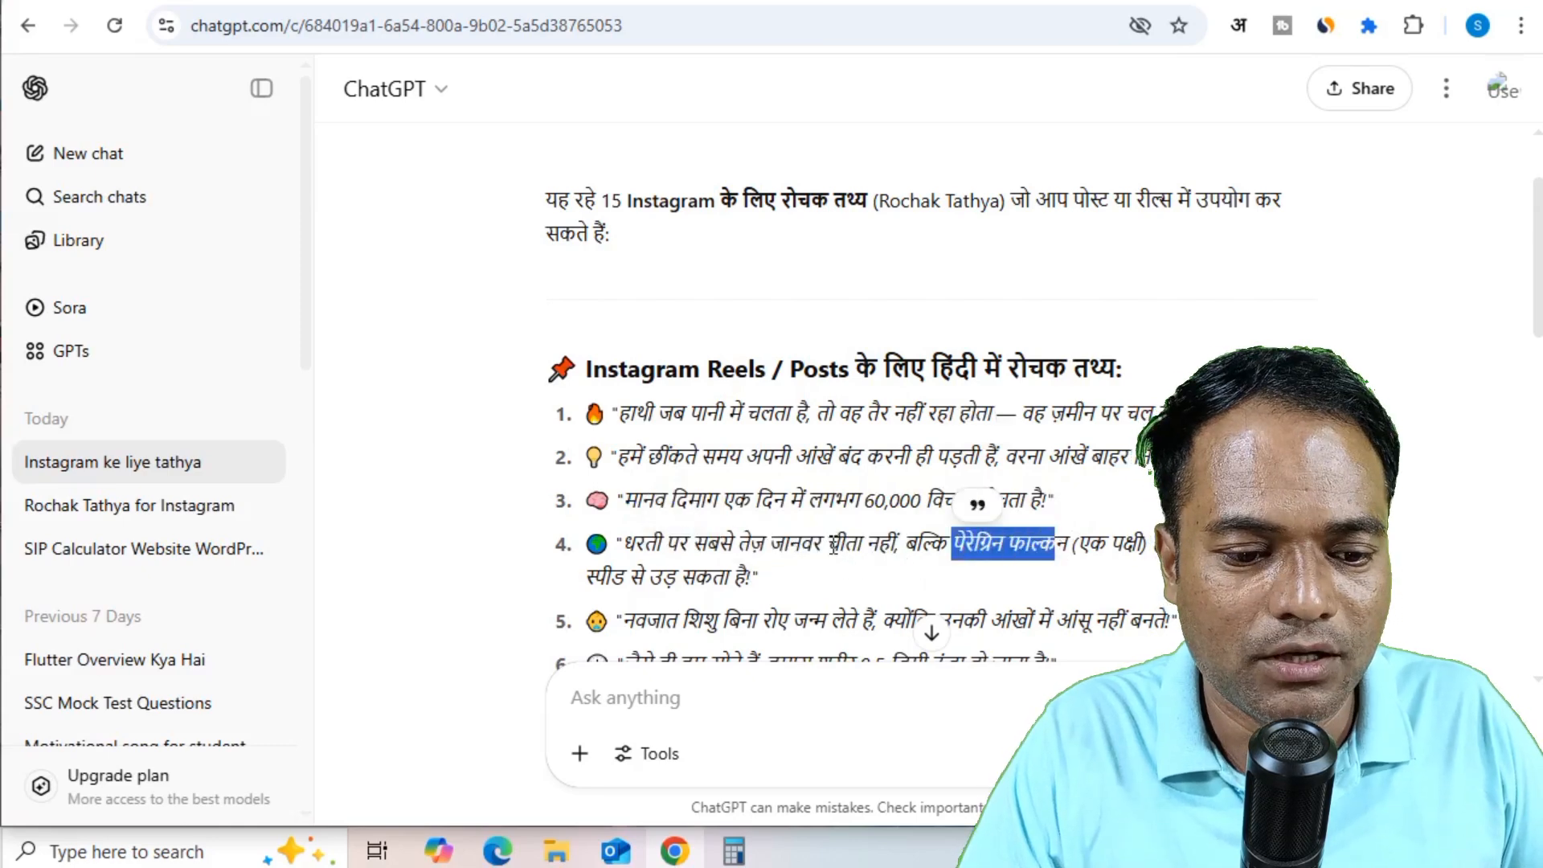
pyautogui.click(1054, 548)
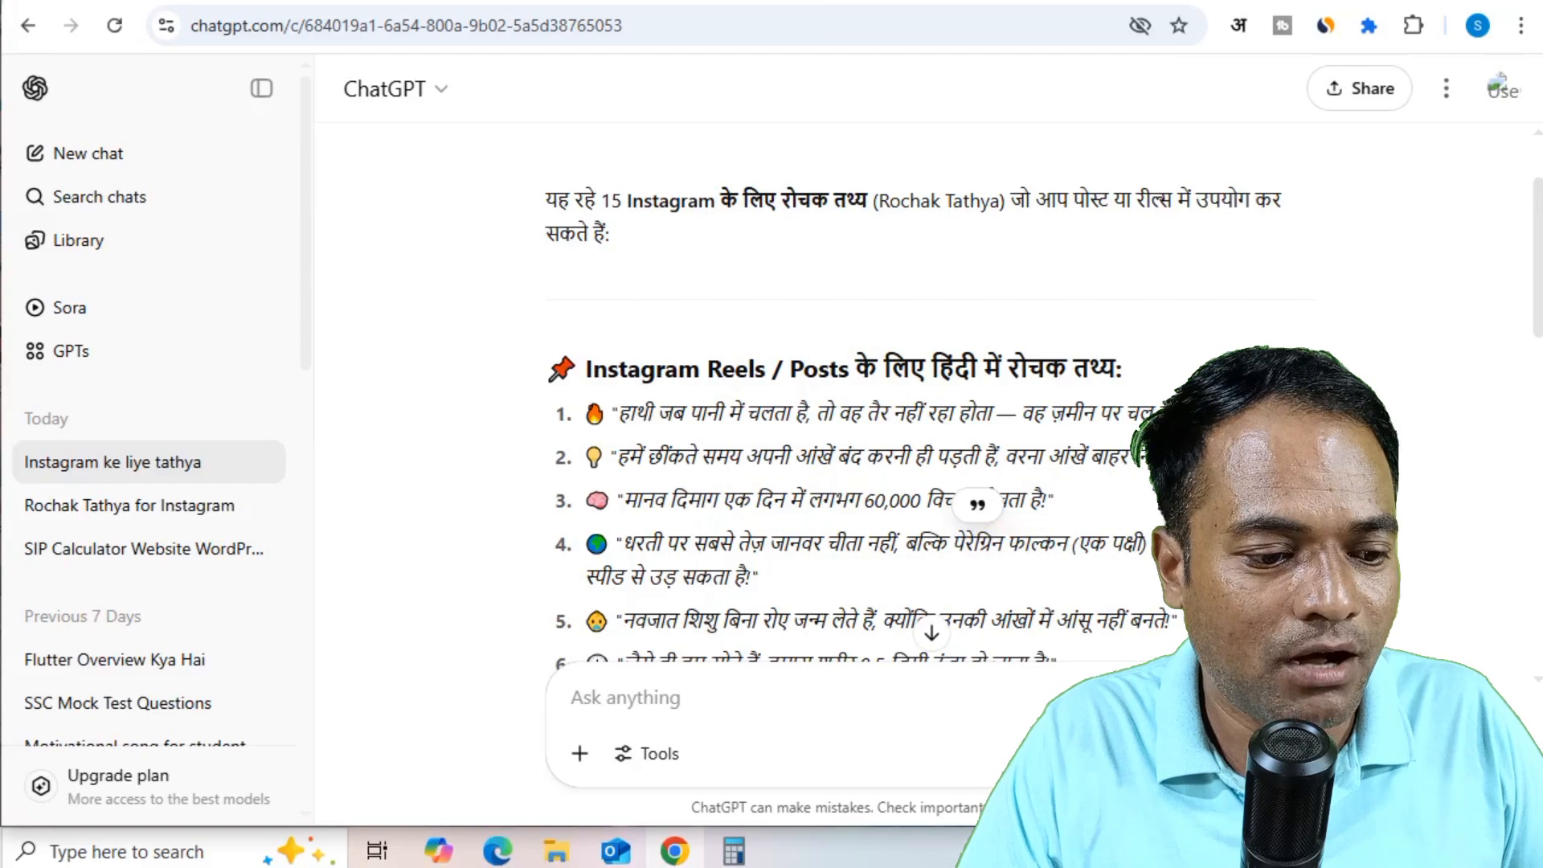
pyautogui.moveTo(585, 577); pyautogui.dragTo(1195, 545)
# - Read the fifth to eighth facts in the list, highlighting parts of the newborn, sleep and magnet facts
pyautogui.scroll(-3, 803, 524)
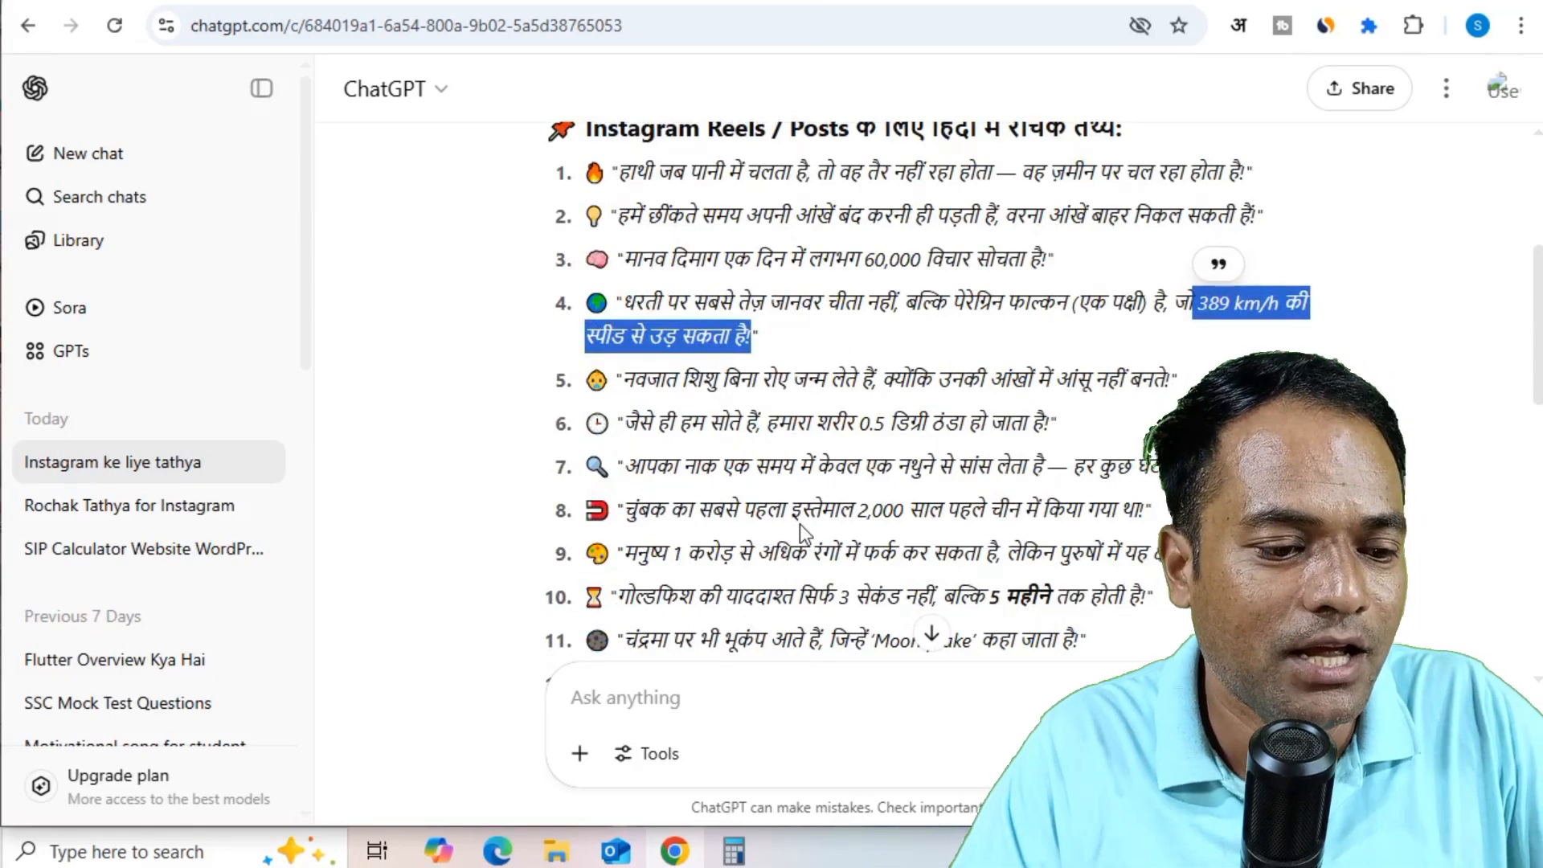
pyautogui.moveTo(666, 379); pyautogui.dragTo(1145, 389)
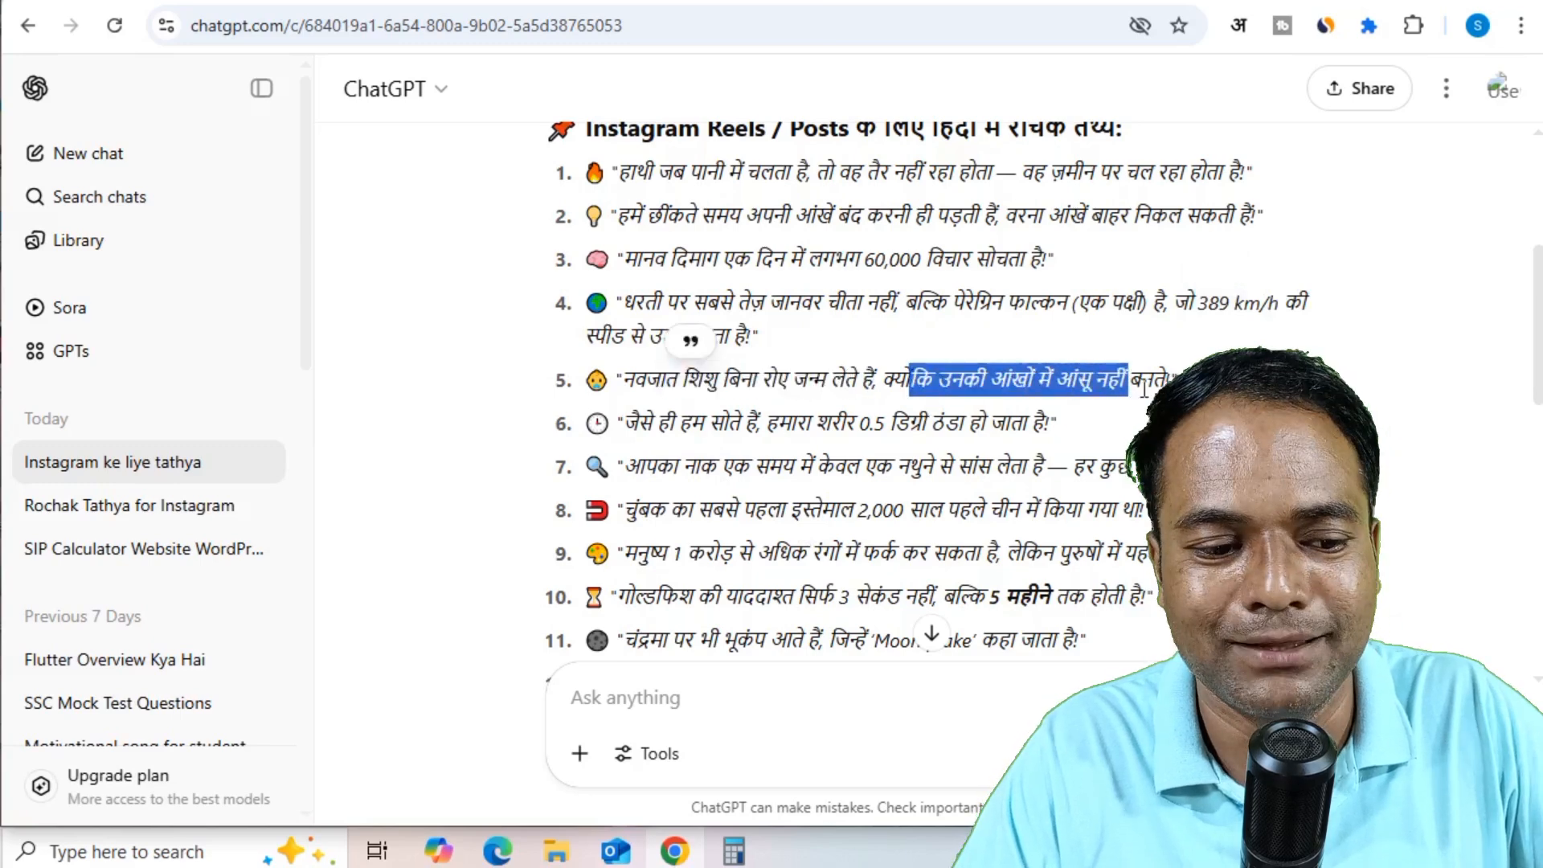
pyautogui.click(674, 426)
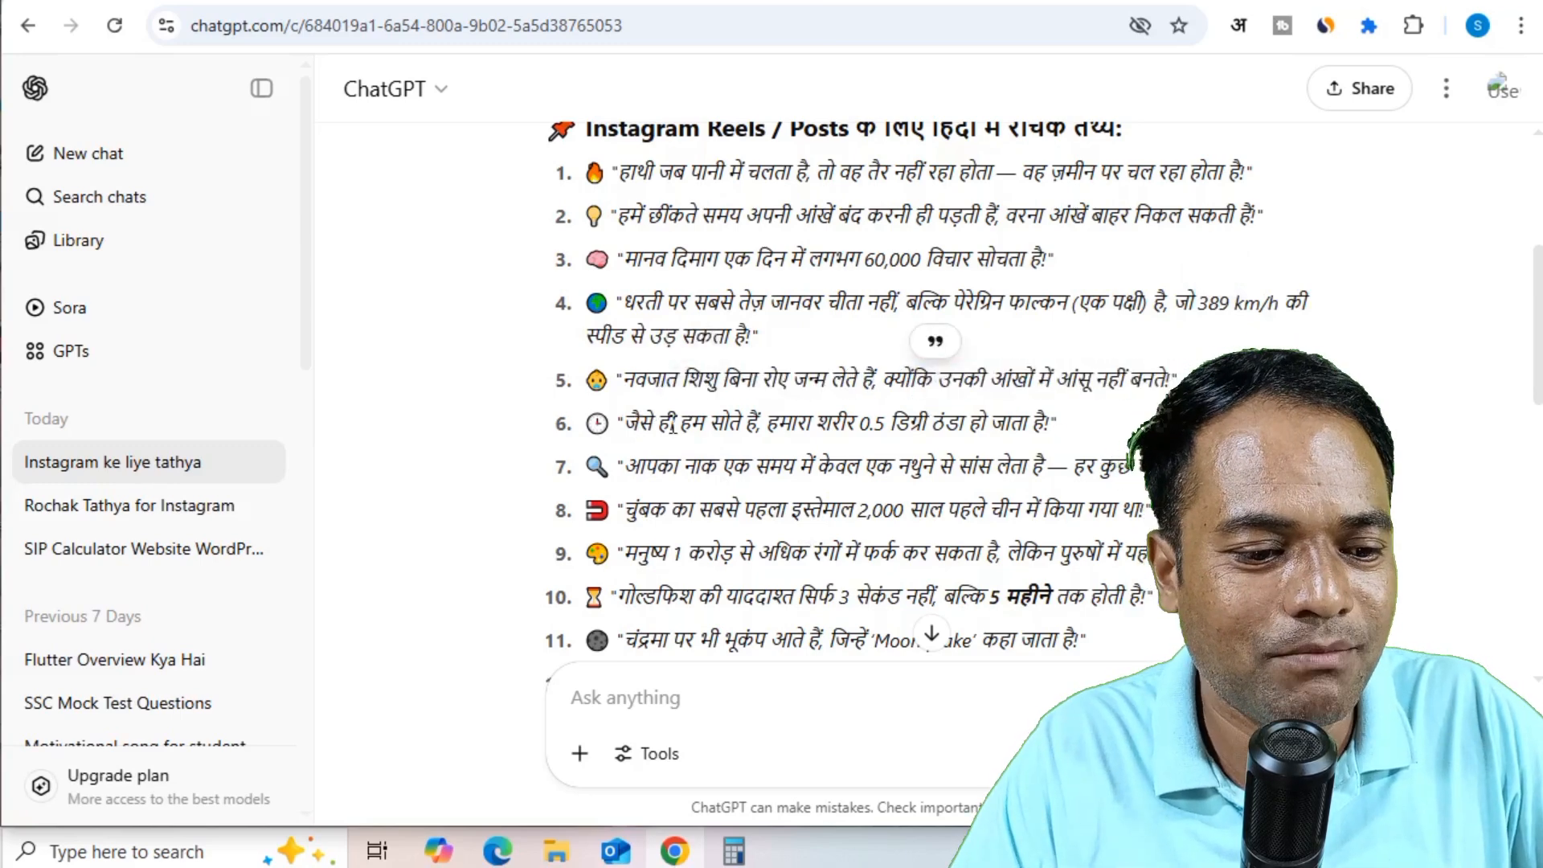
pyautogui.moveTo(674, 426); pyautogui.dragTo(707, 424)
pyautogui.moveTo(814, 424); pyautogui.dragTo(1077, 434)
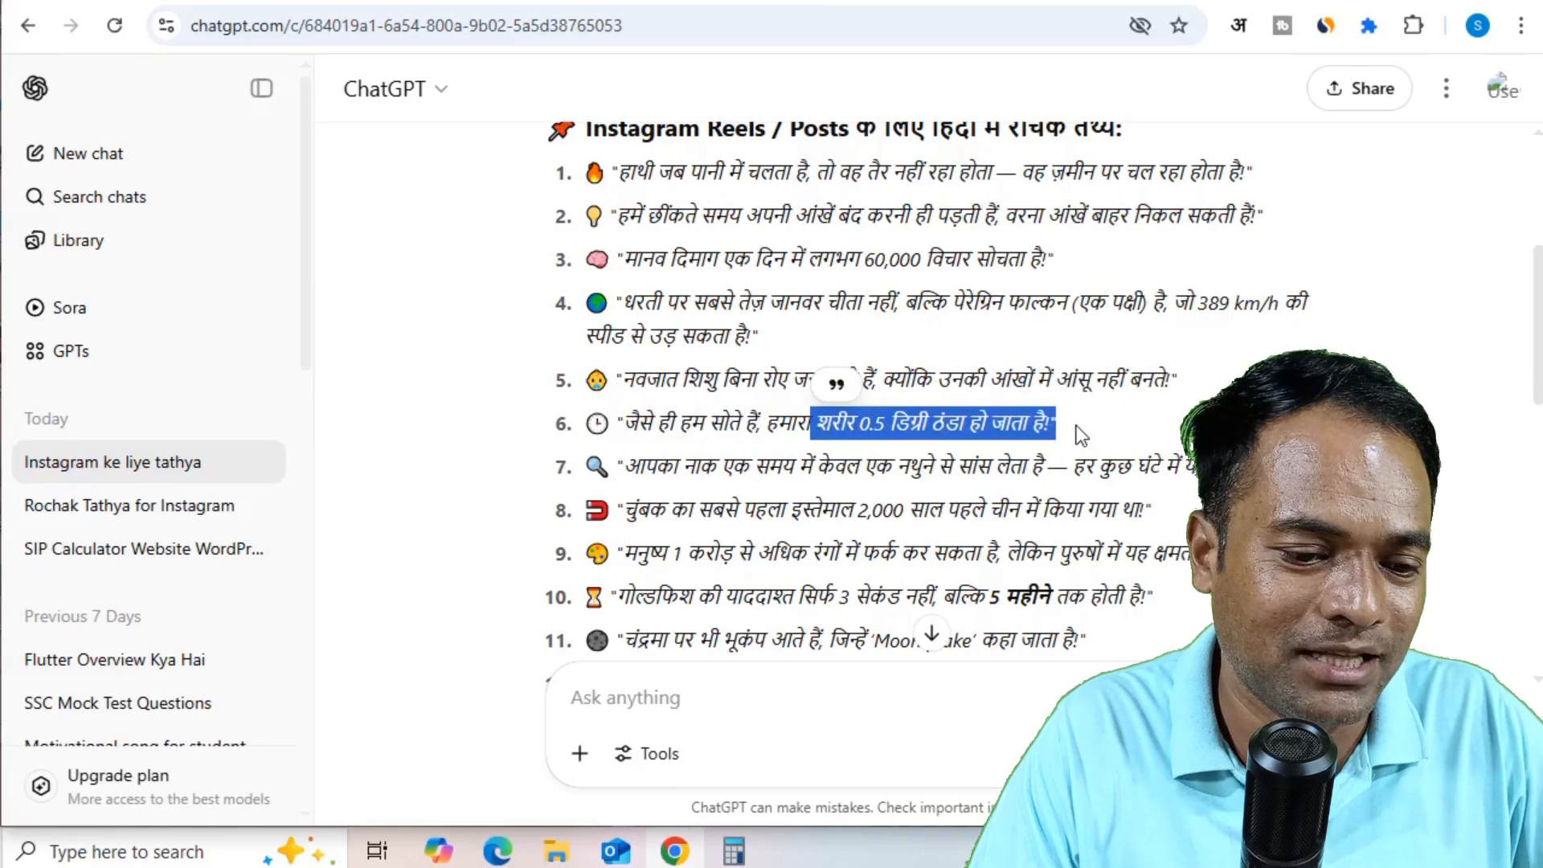
pyautogui.moveTo(649, 510); pyautogui.dragTo(1130, 515)
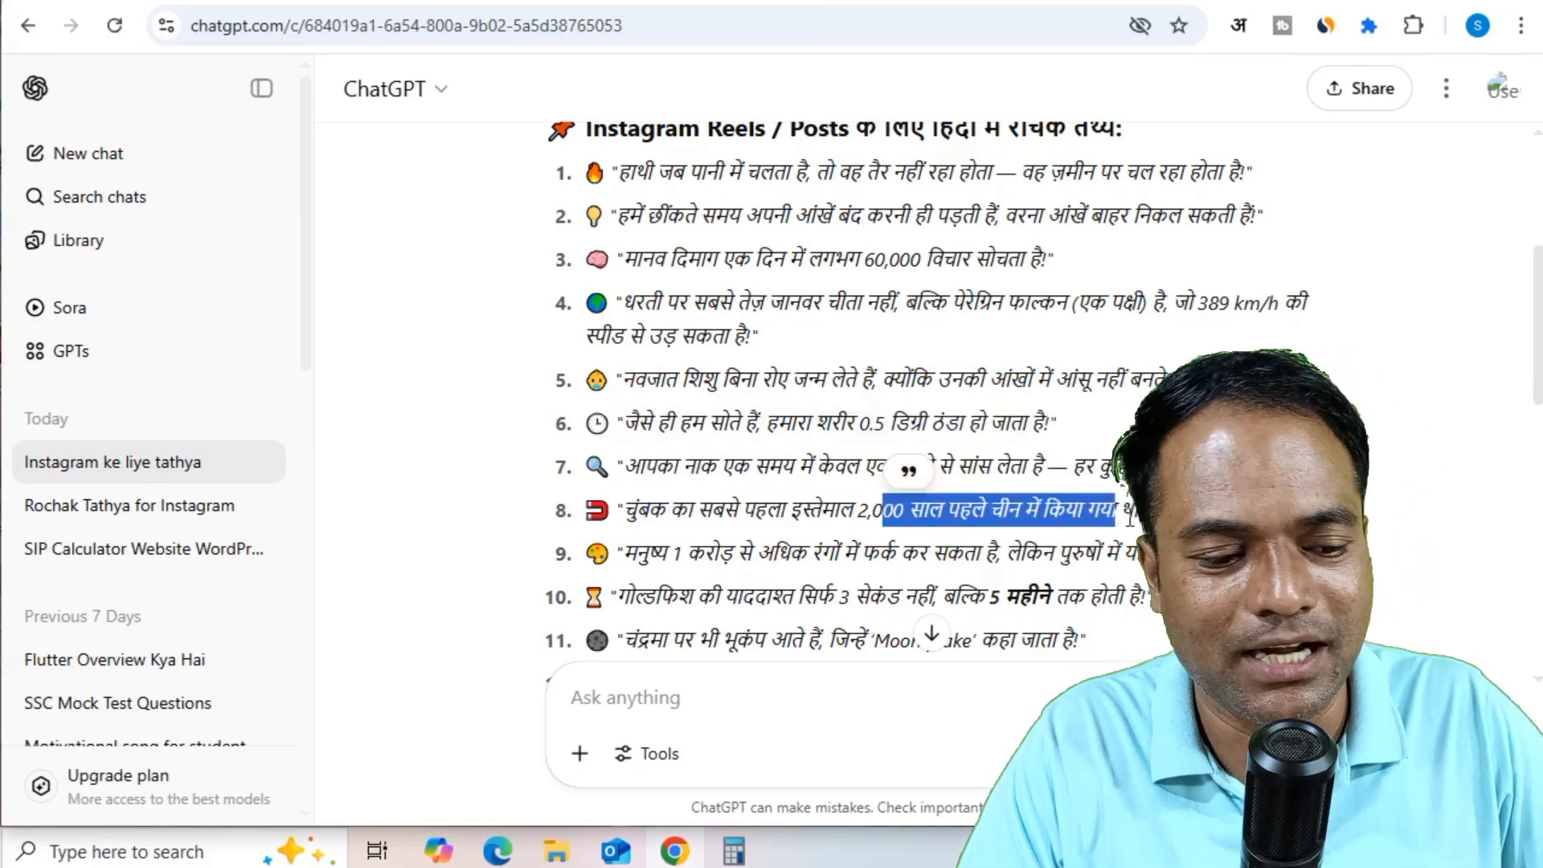
pyautogui.moveTo(649, 511); pyautogui.dragTo(868, 511)
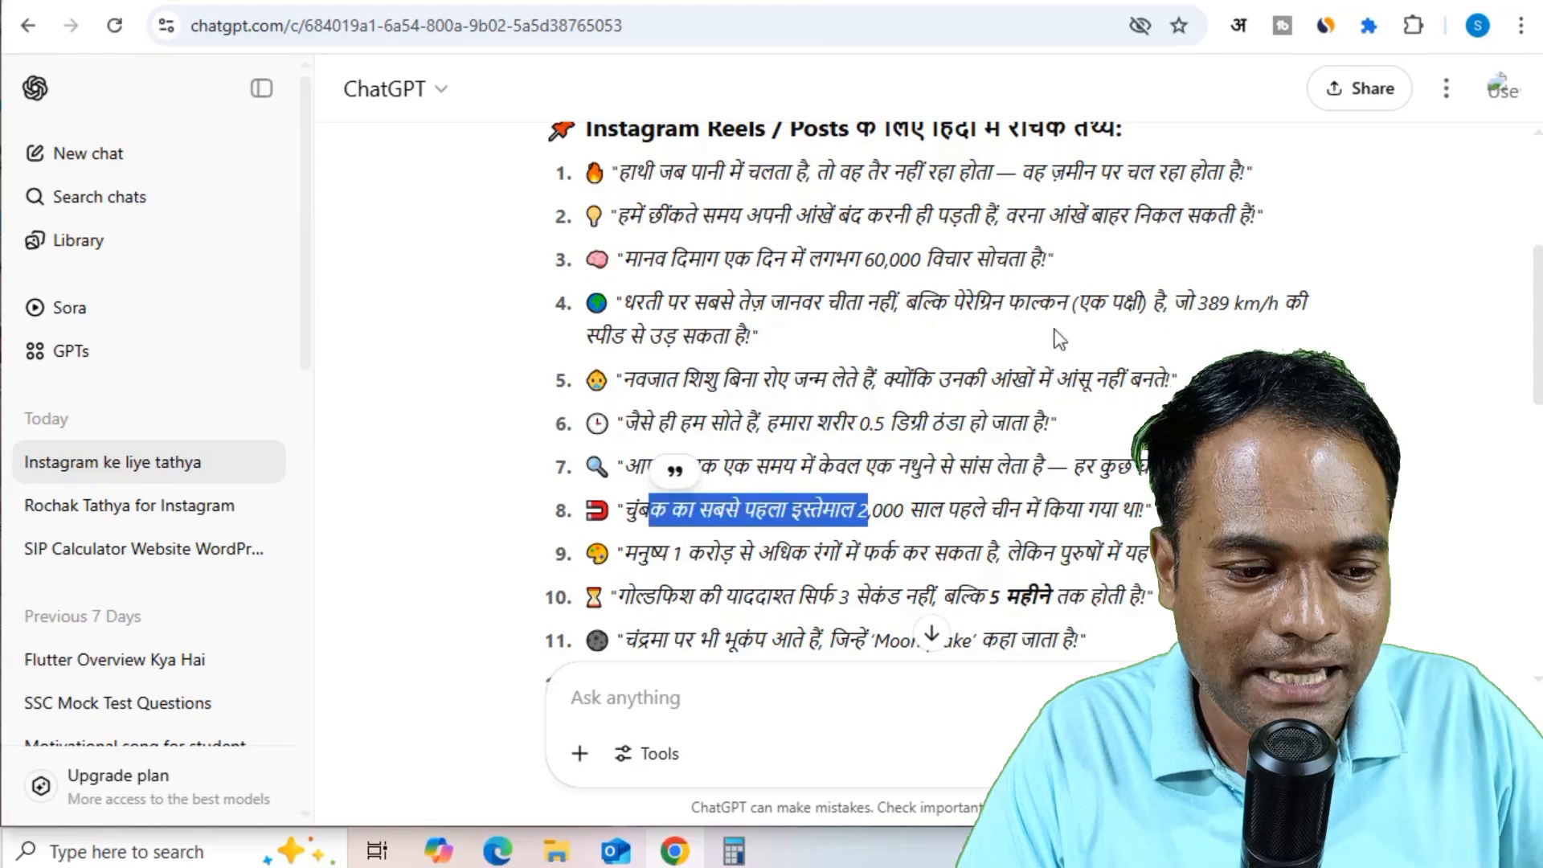
pyautogui.moveTo(854, 257); pyautogui.dragTo(1001, 627)
pyautogui.click(1122, 489)
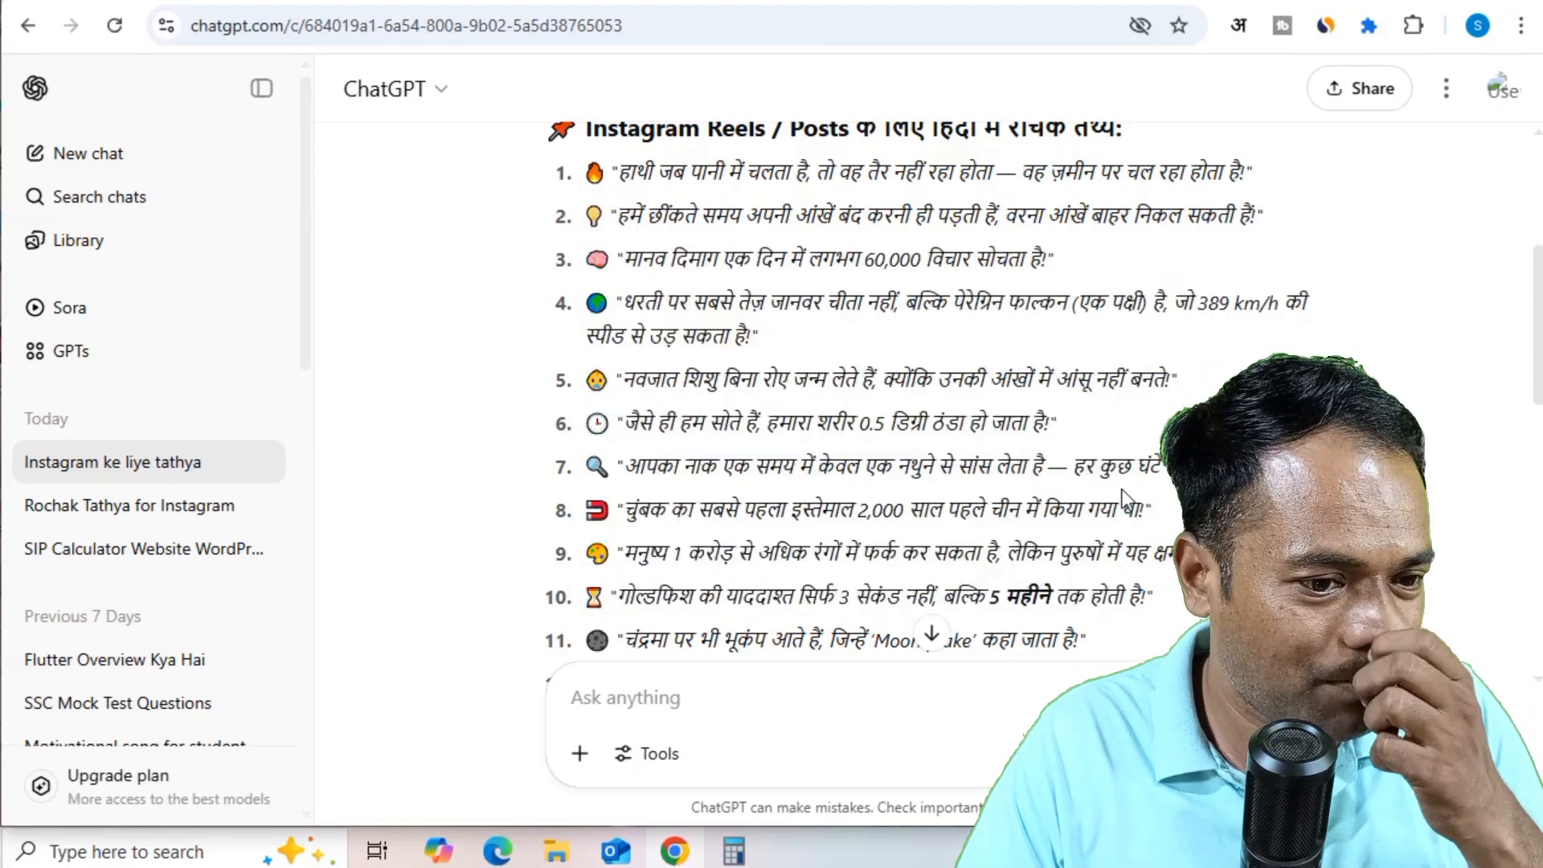
# - Look over the rest of the generated facts down to the closing suggestion about an infographic or carousel post
pyautogui.scroll(2, 871, 367)
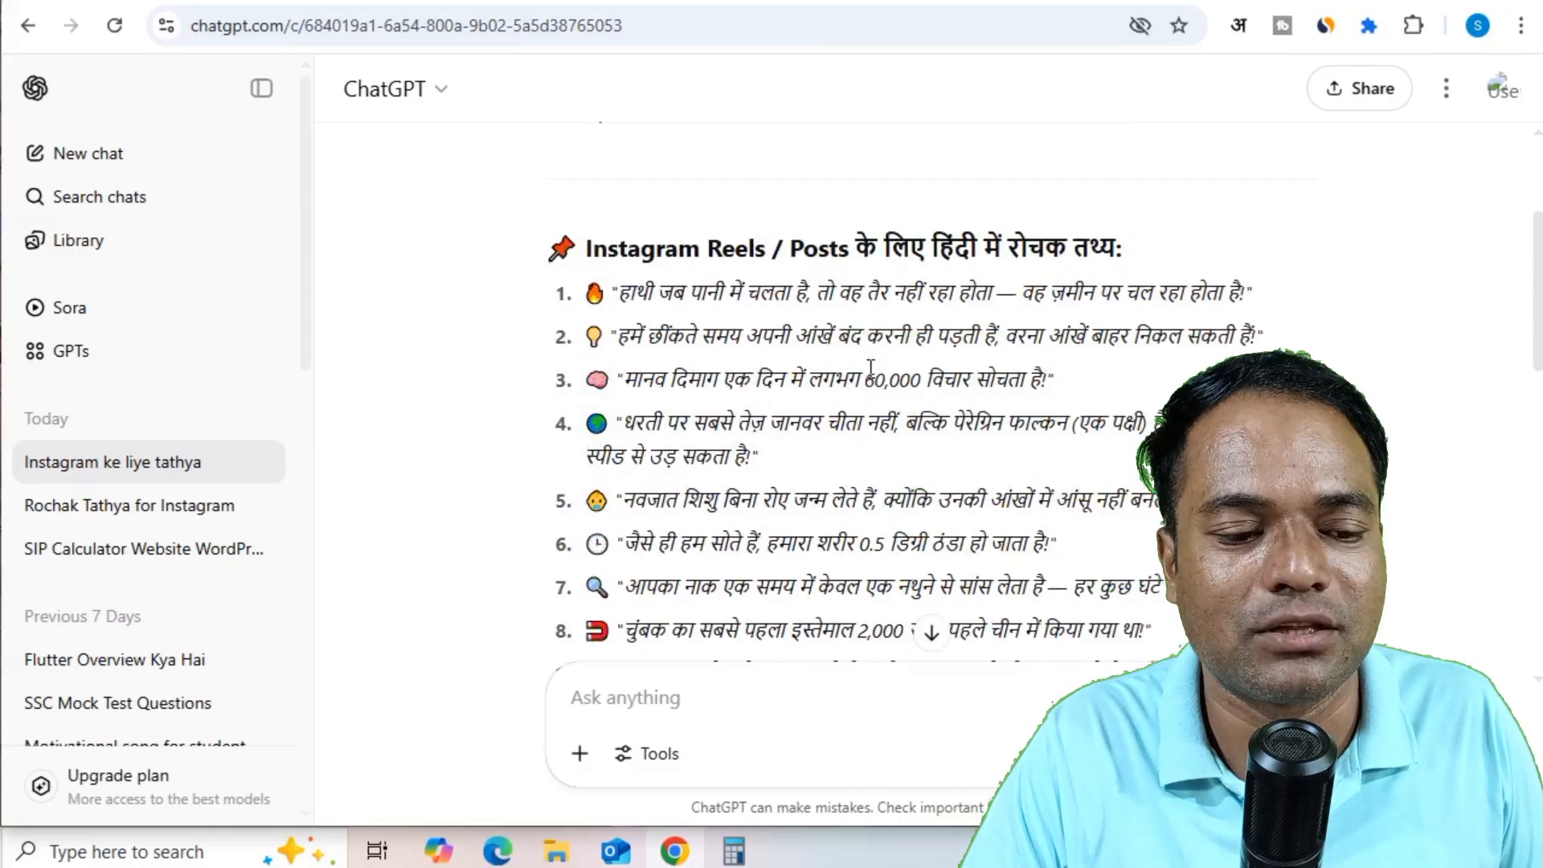
pyautogui.scroll(-5, 871, 367)
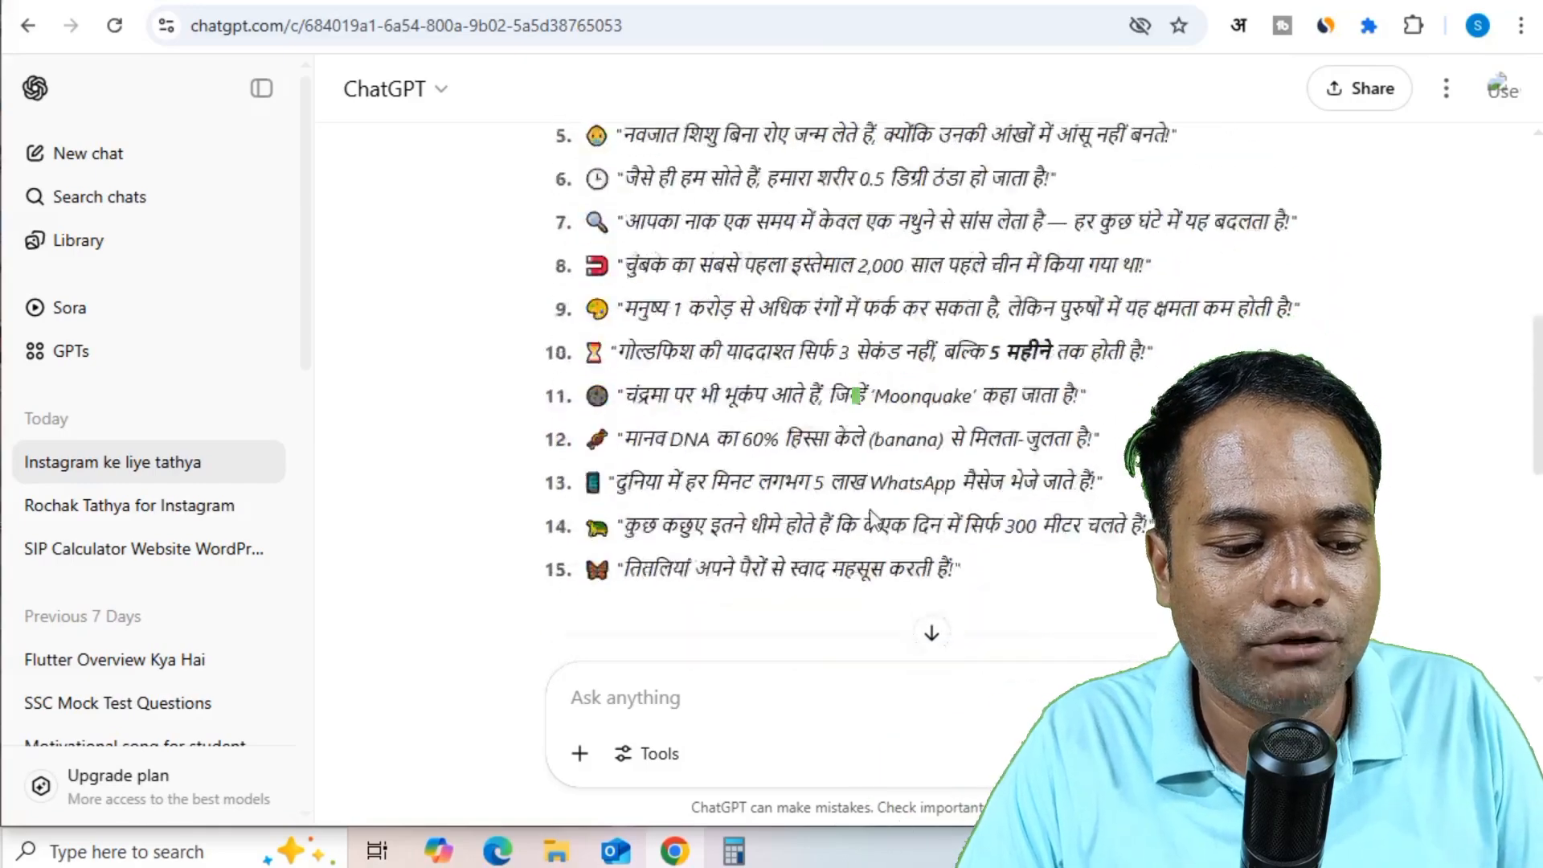
pyautogui.scroll(-2, 870, 515)
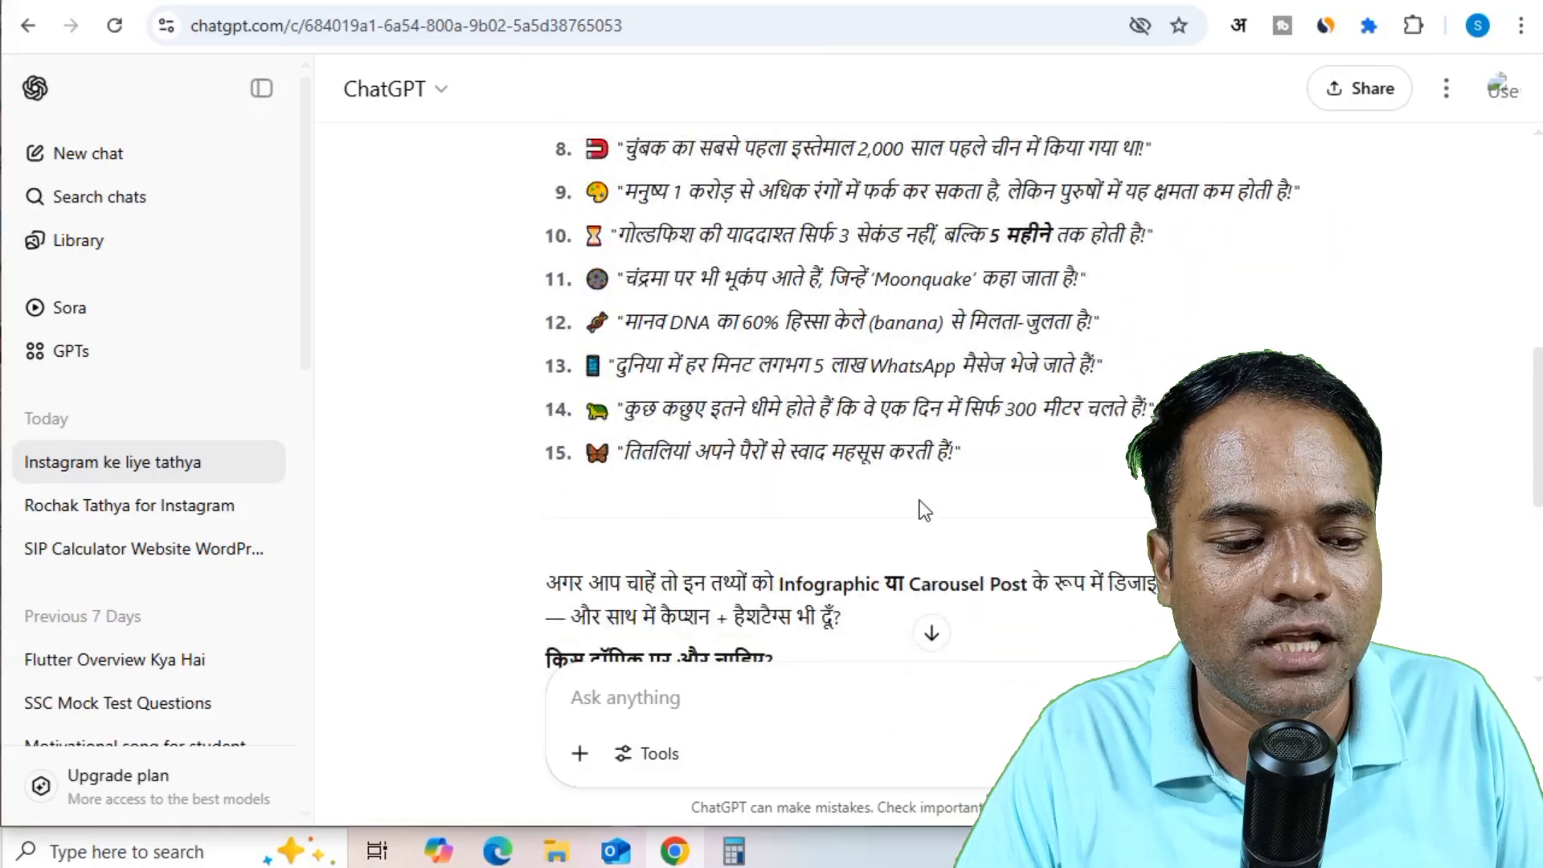
# - Read the suggestion about turning the facts into an infographic or carousel post with caption and hashtags, highlighting its phrases
pyautogui.scroll(-2, 924, 511)
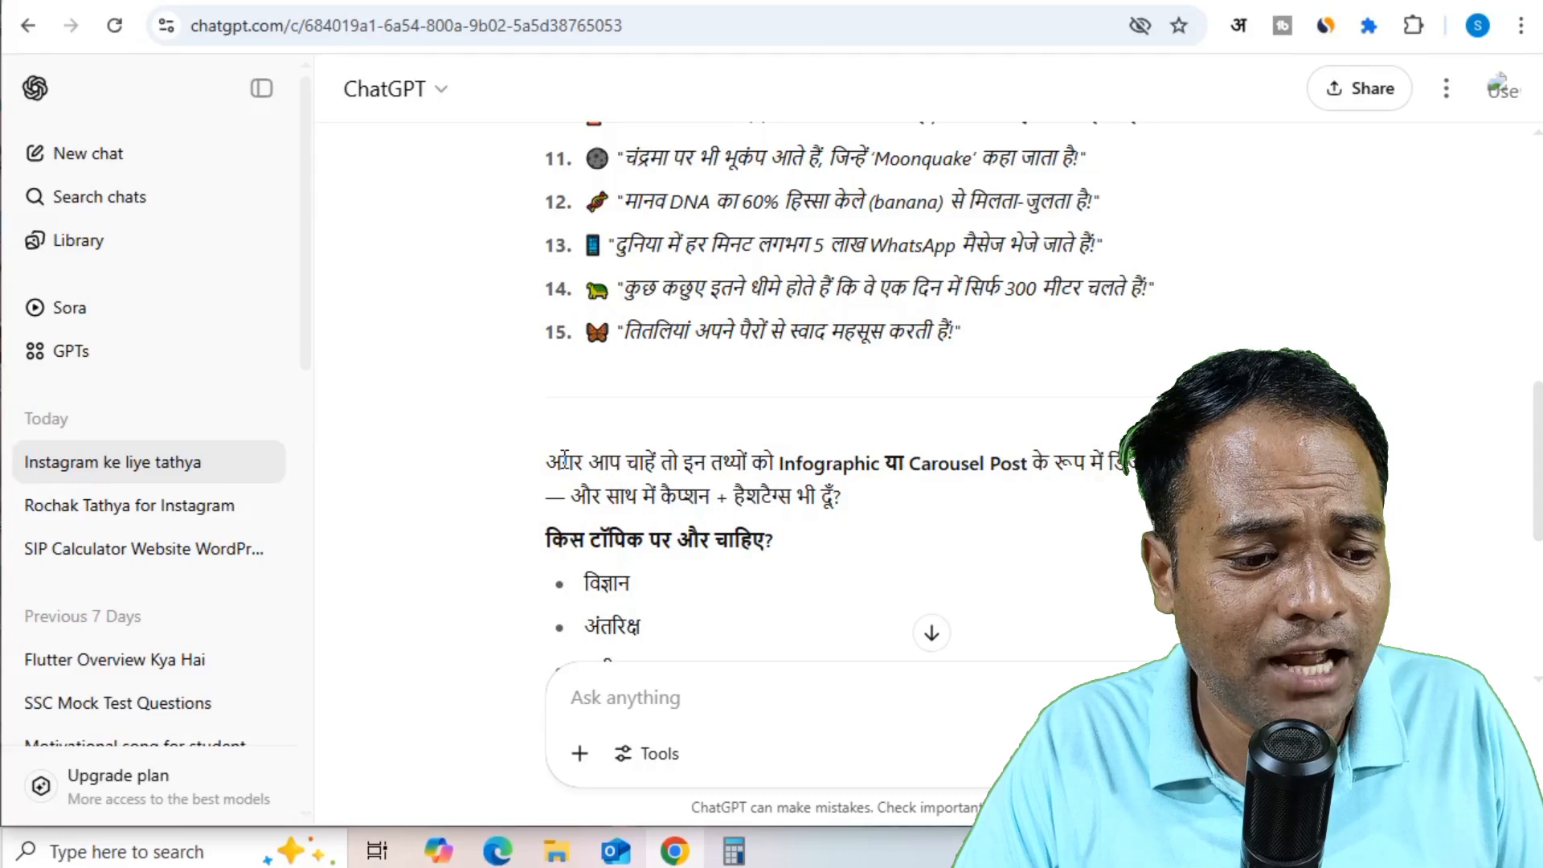
pyautogui.moveTo(614, 466); pyautogui.dragTo(1003, 466)
pyautogui.moveTo(1104, 466); pyautogui.dragTo(1222, 466)
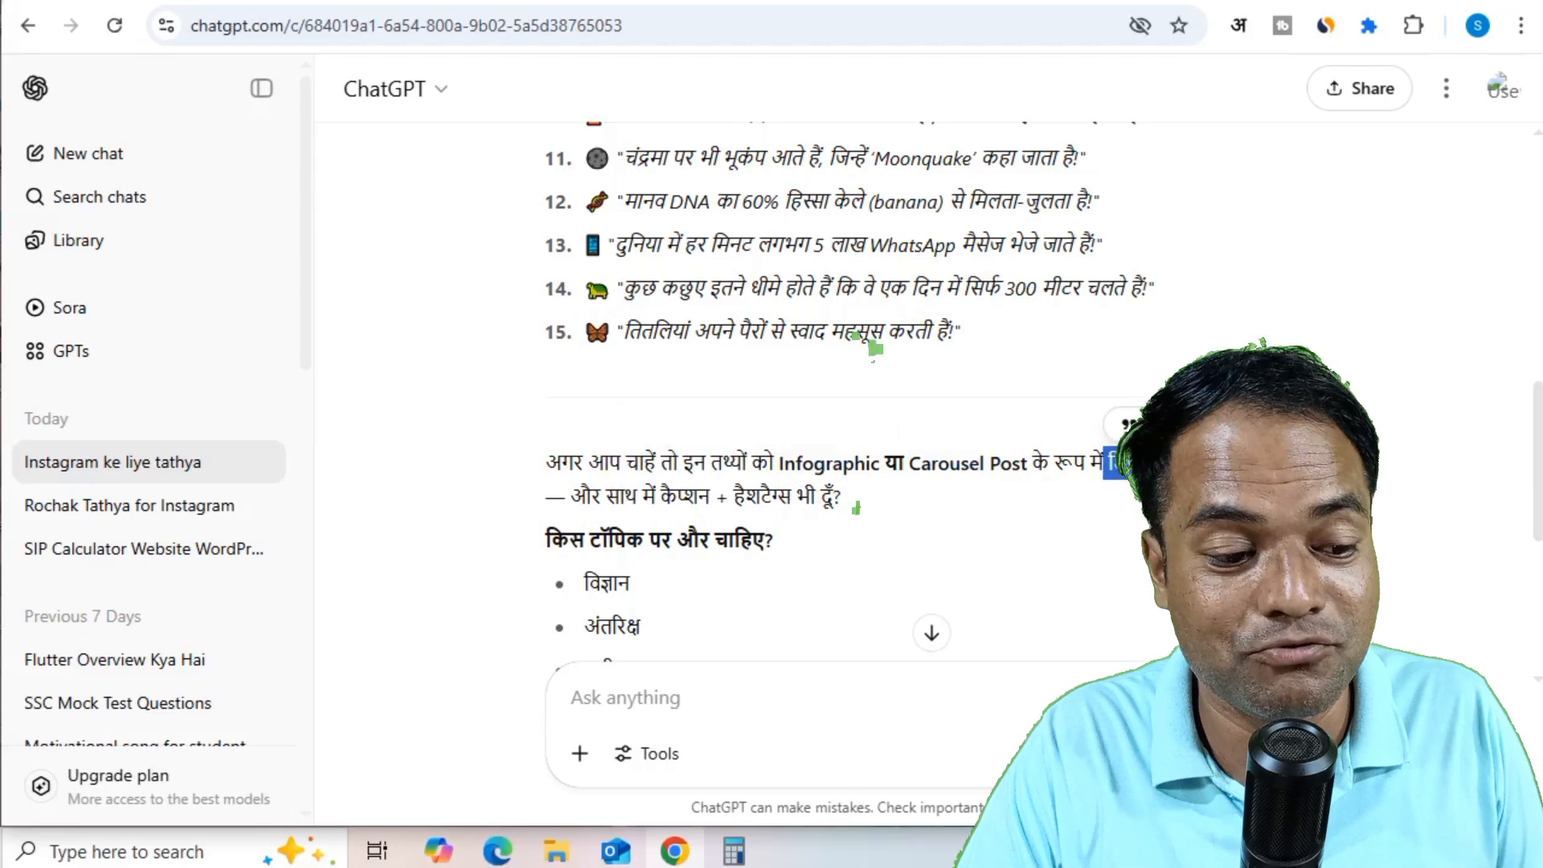
pyautogui.moveTo(623, 498); pyautogui.dragTo(833, 498)
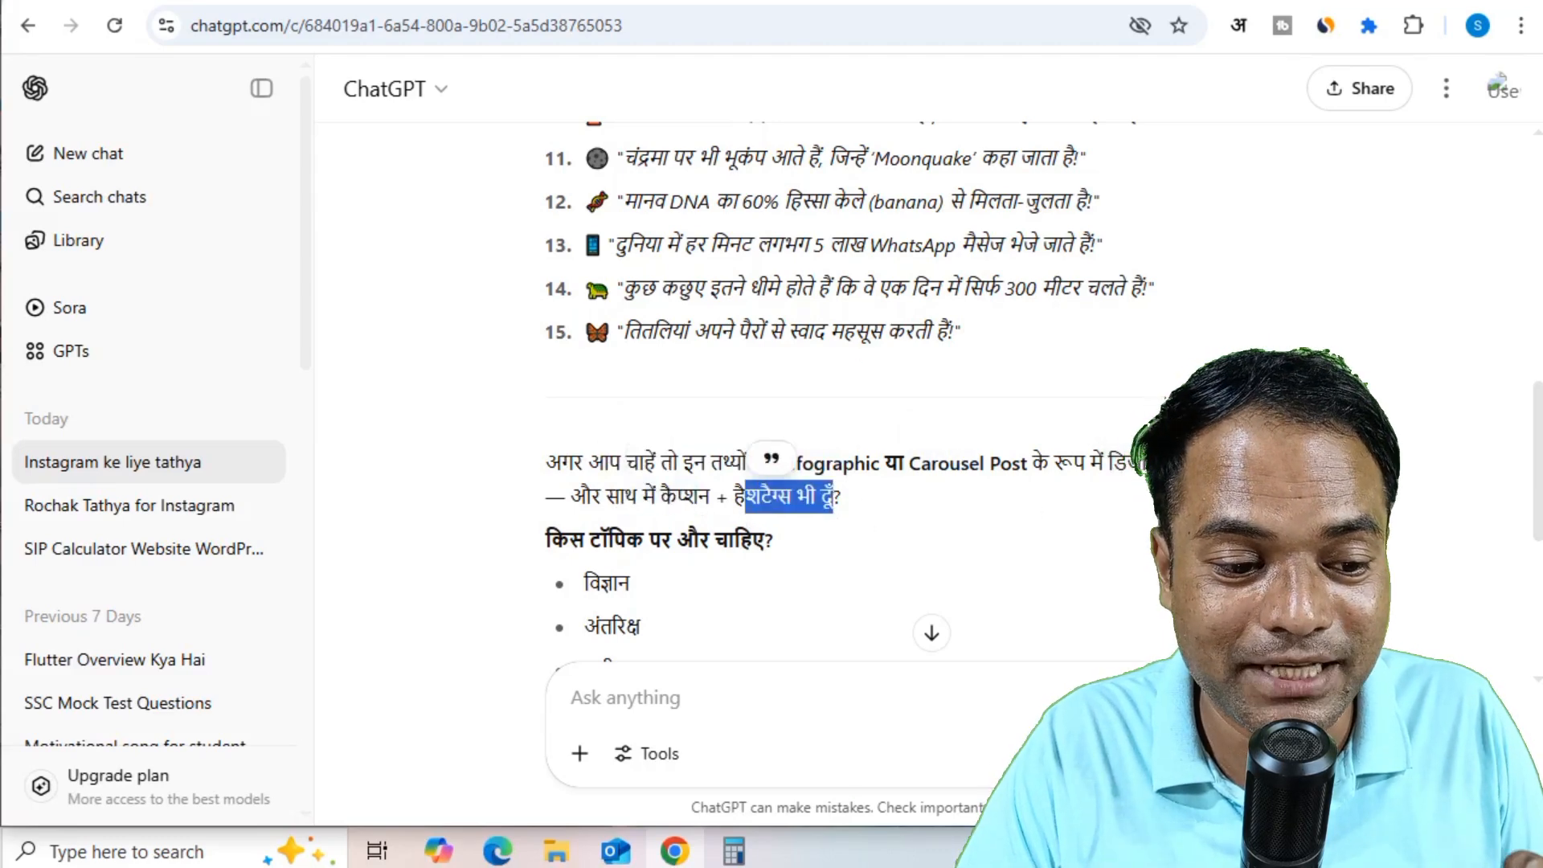
pyautogui.moveTo(1166, 466); pyautogui.dragTo(921, 467)
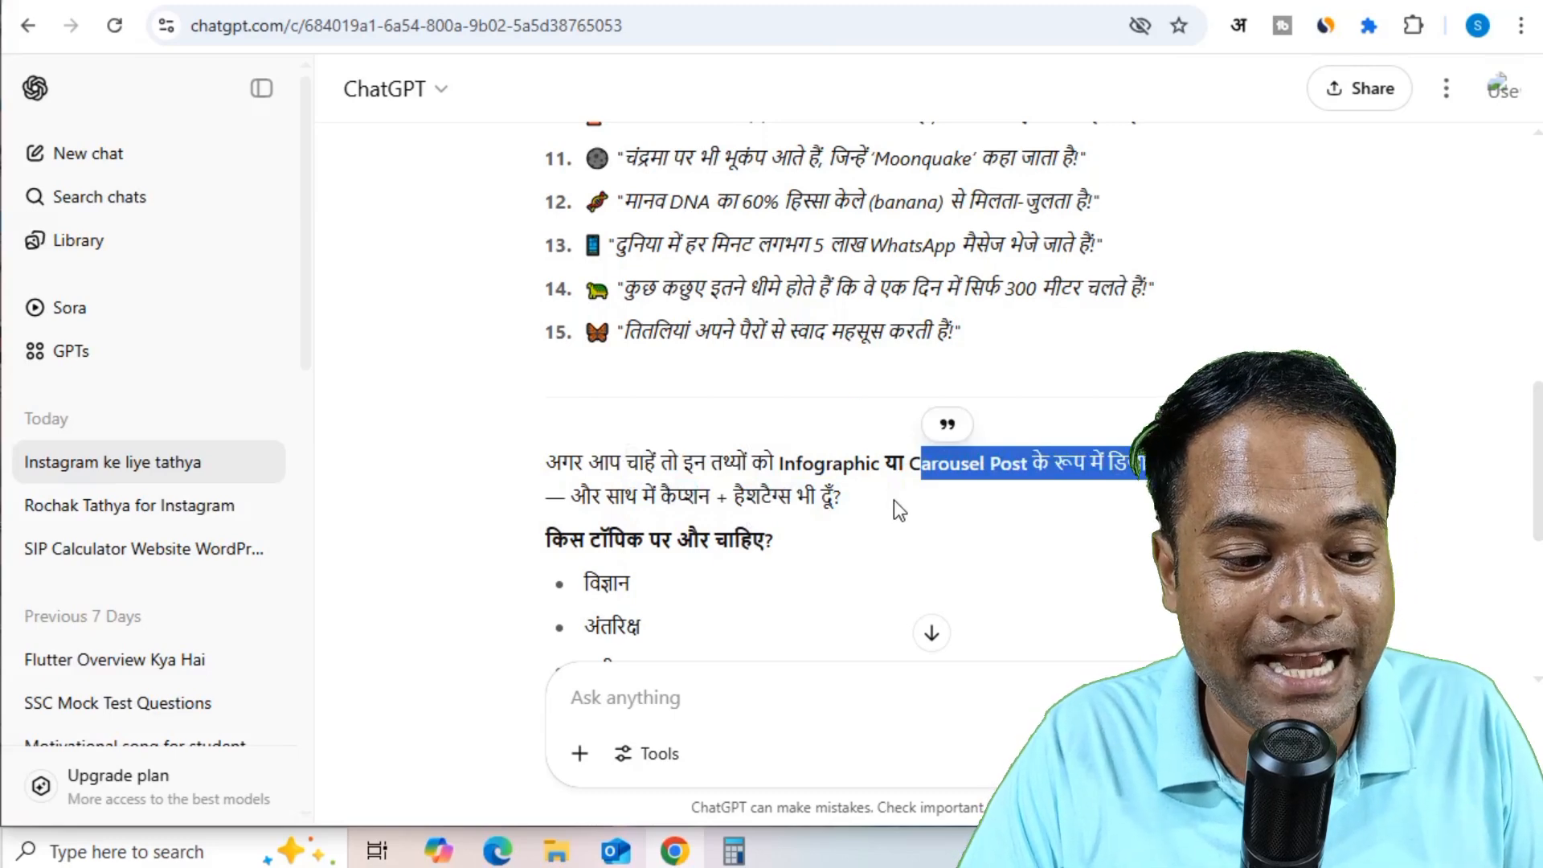
# - Read the list of further fact topics and the closing offer to create the next set, highlighting parts of the text
pyautogui.scroll(-3, 894, 500)
pyautogui.moveTo(547, 298); pyautogui.dragTo(746, 316)
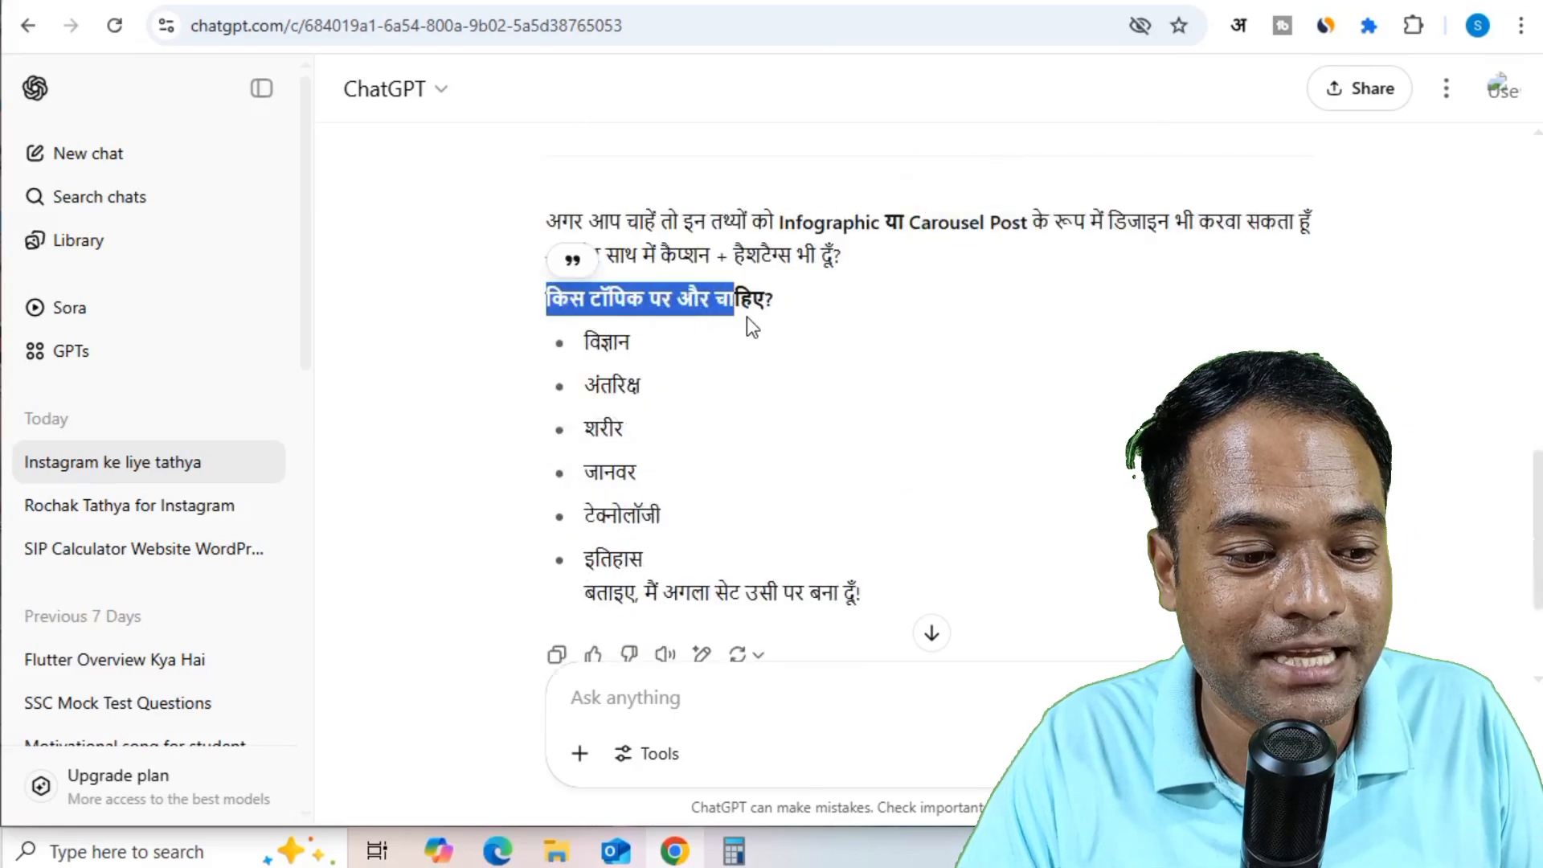
pyautogui.moveTo(592, 344); pyautogui.dragTo(625, 367)
pyautogui.moveTo(585, 433); pyautogui.dragTo(642, 520)
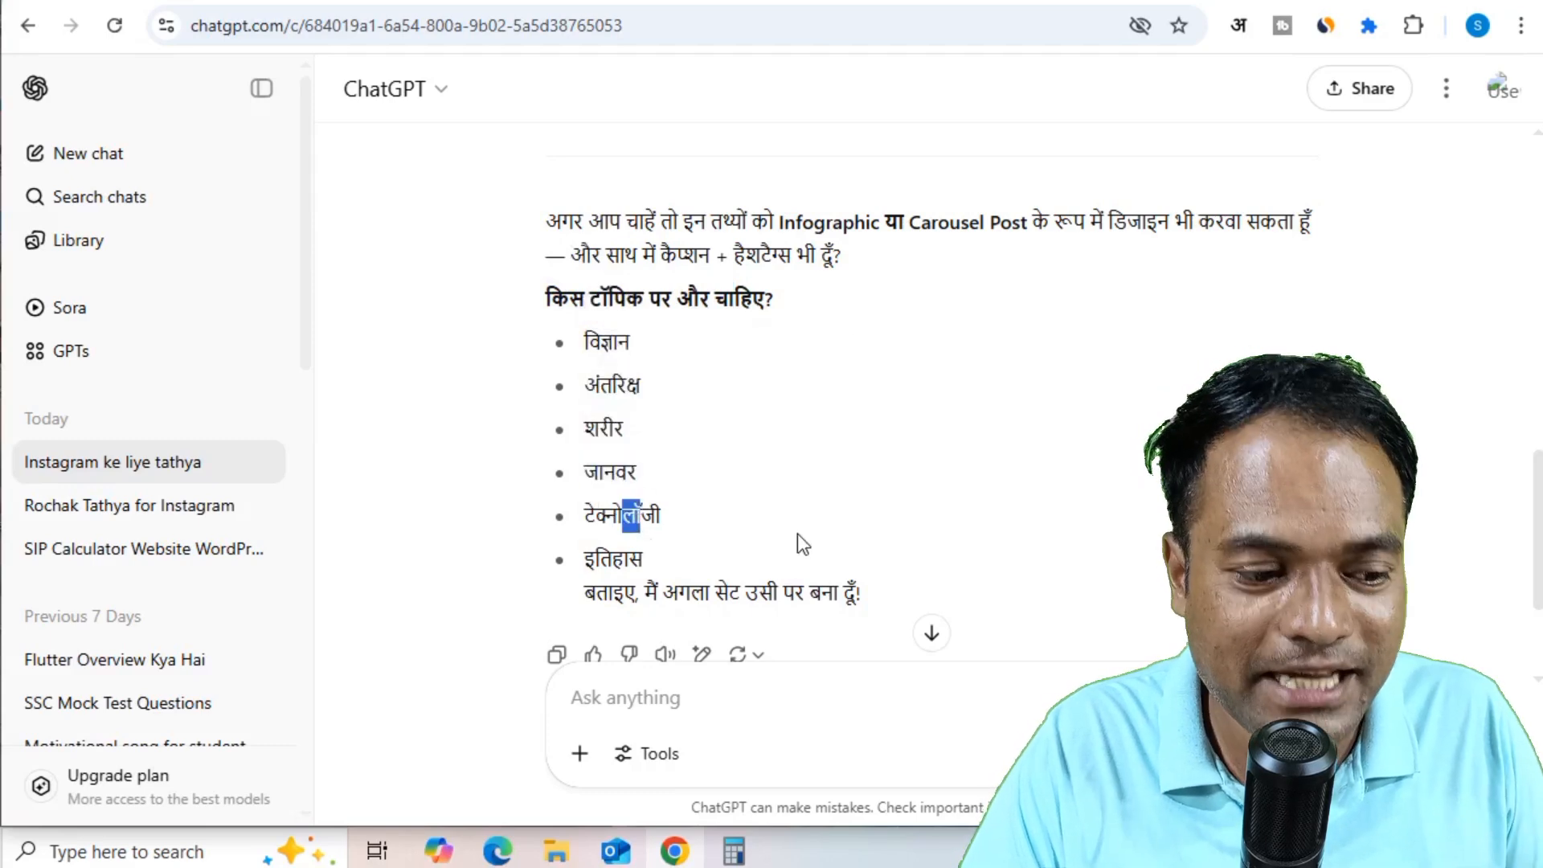
pyautogui.scroll(-3, 893, 478)
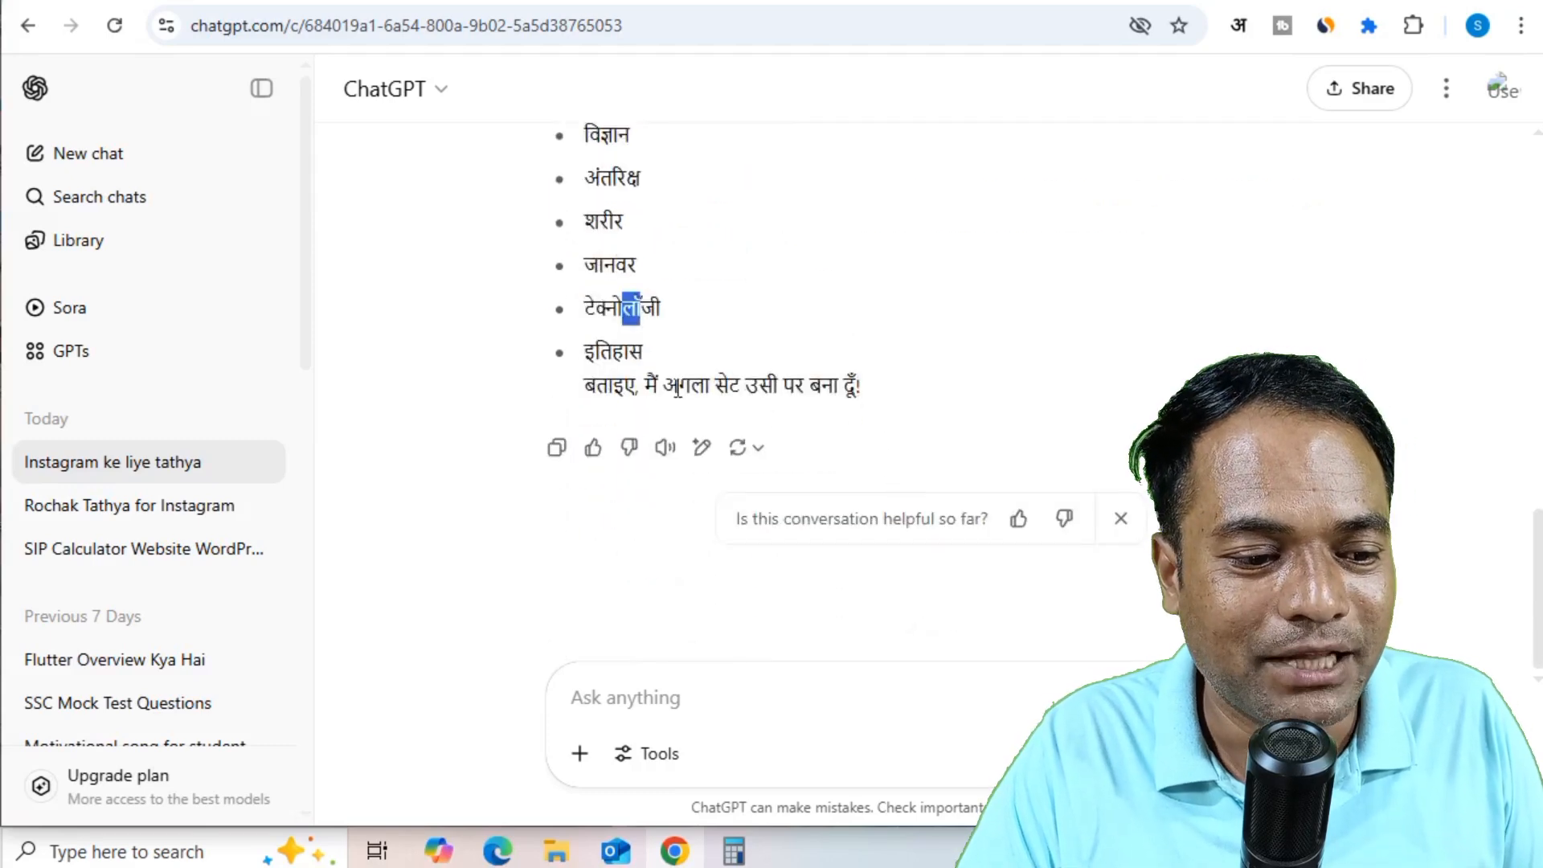
pyautogui.moveTo(595, 385); pyautogui.dragTo(821, 385)
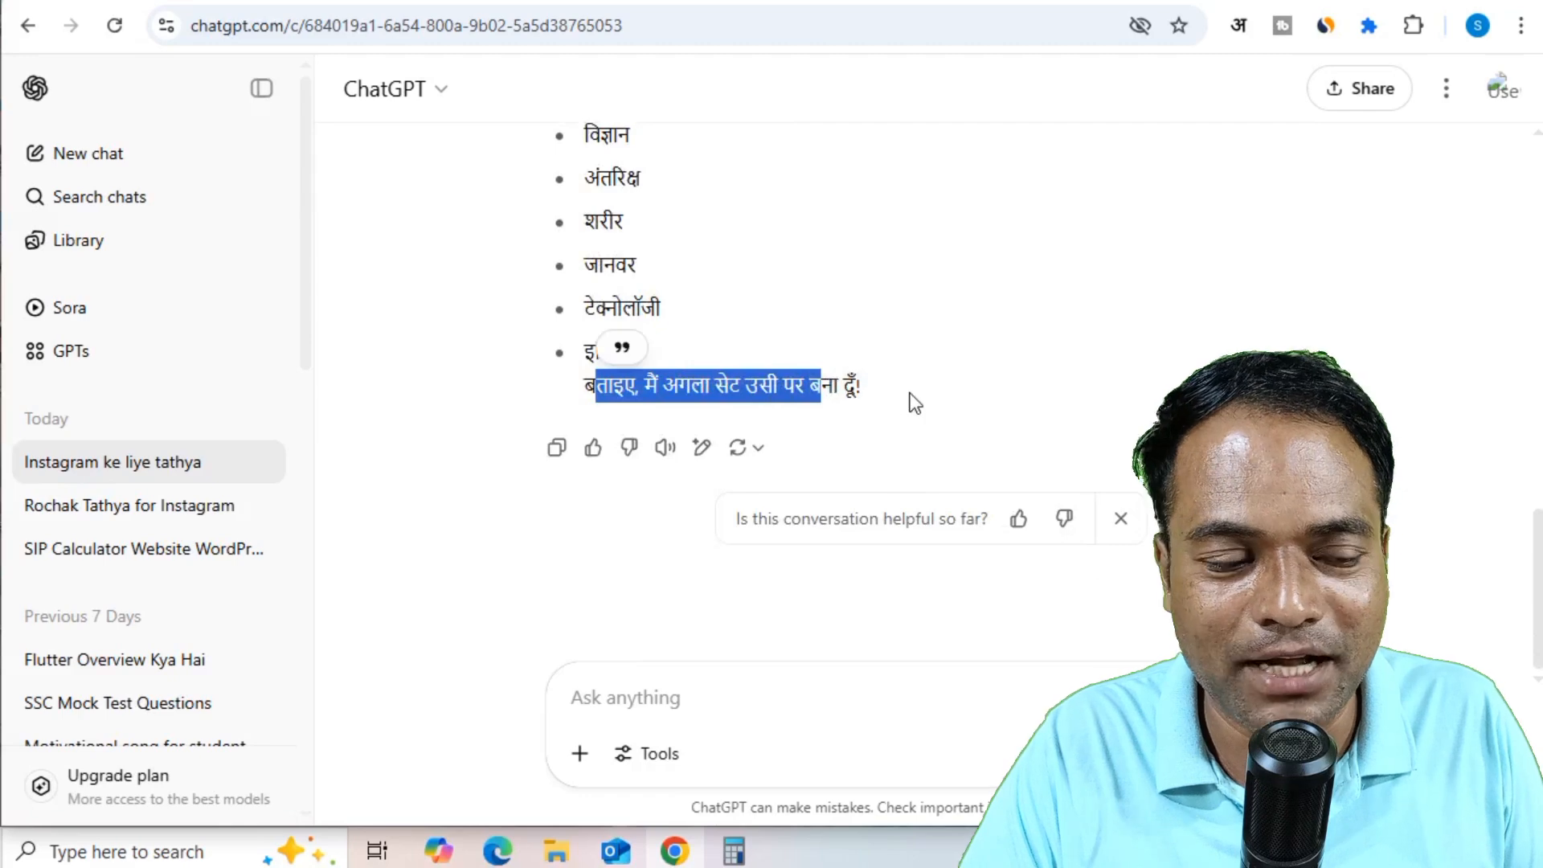
pyautogui.scroll(1, 915, 404)
pyautogui.scroll(4, 915, 403)
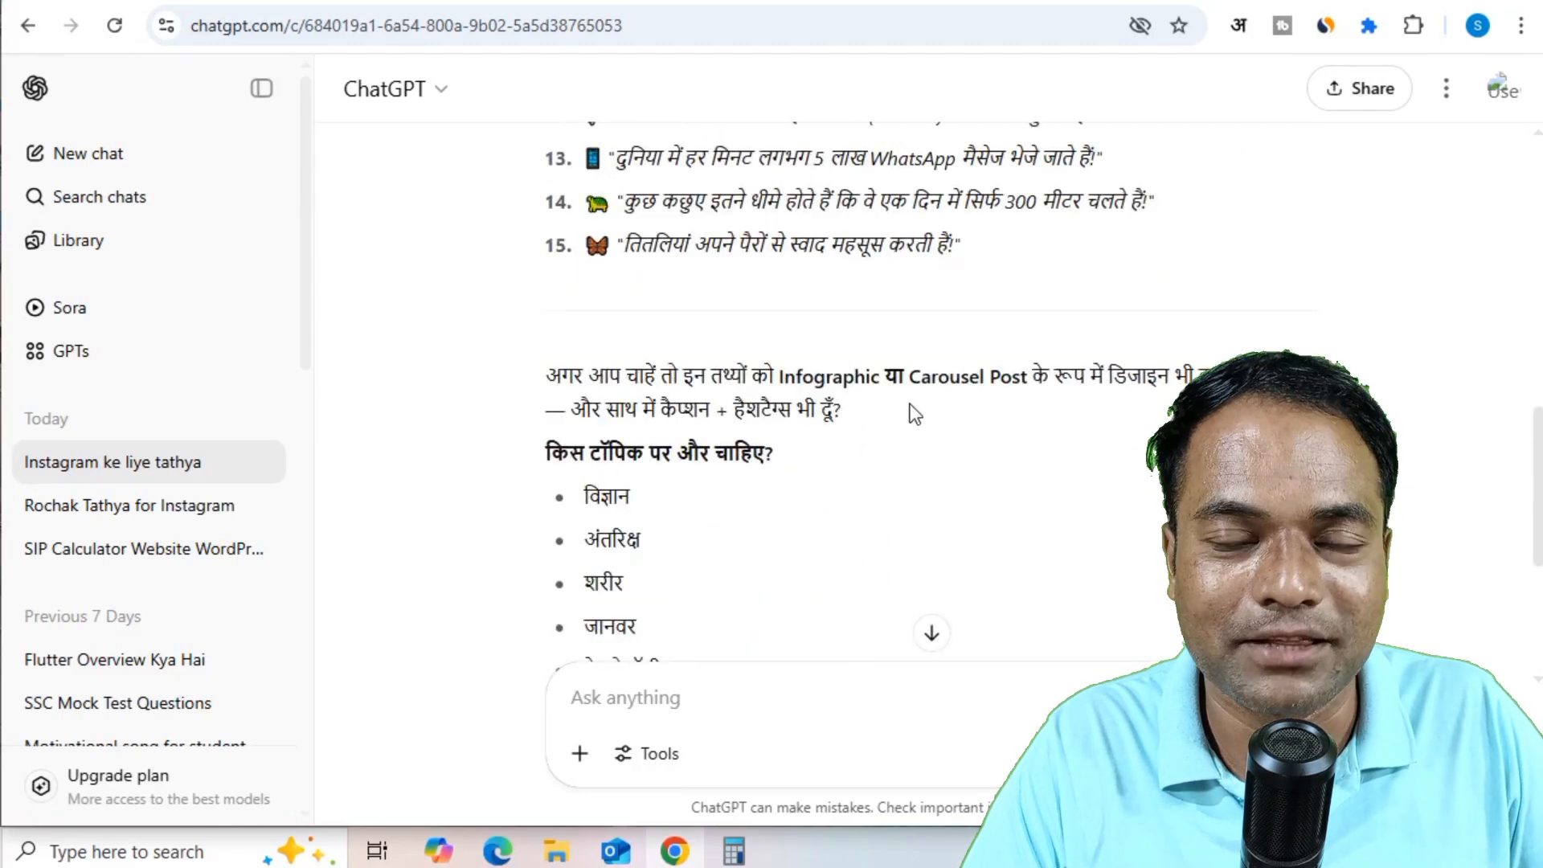
pyautogui.scroll(-3, 913, 406)
pyautogui.scroll(-2, 912, 410)
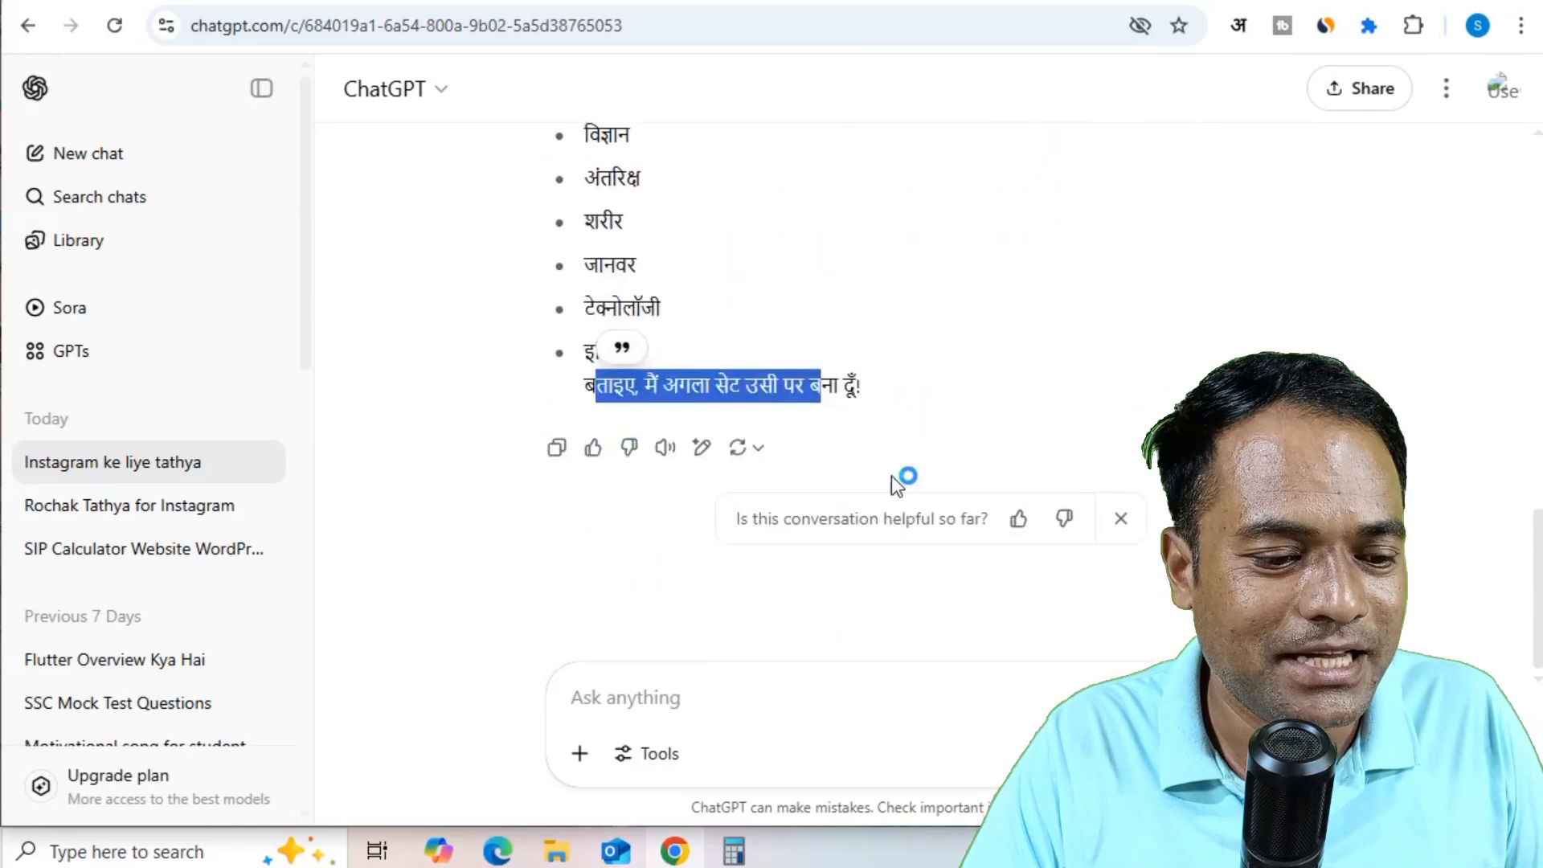
# - Accept ChatGPT's offer of more fact sets by sending the reply "yes bana do"
pyautogui.click(680, 701)
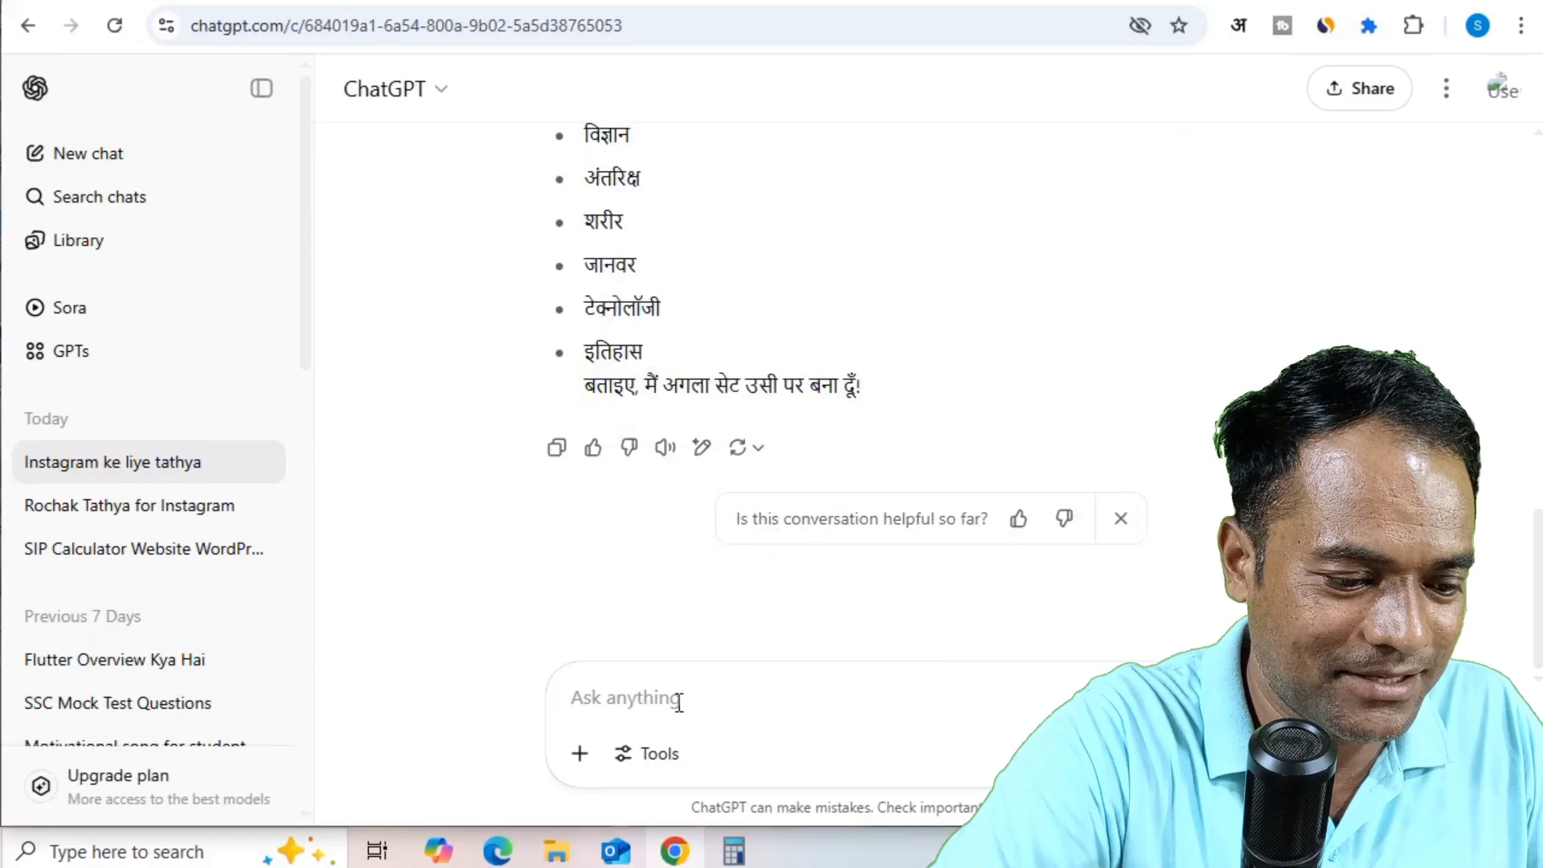
pyautogui.write('yes bana do')
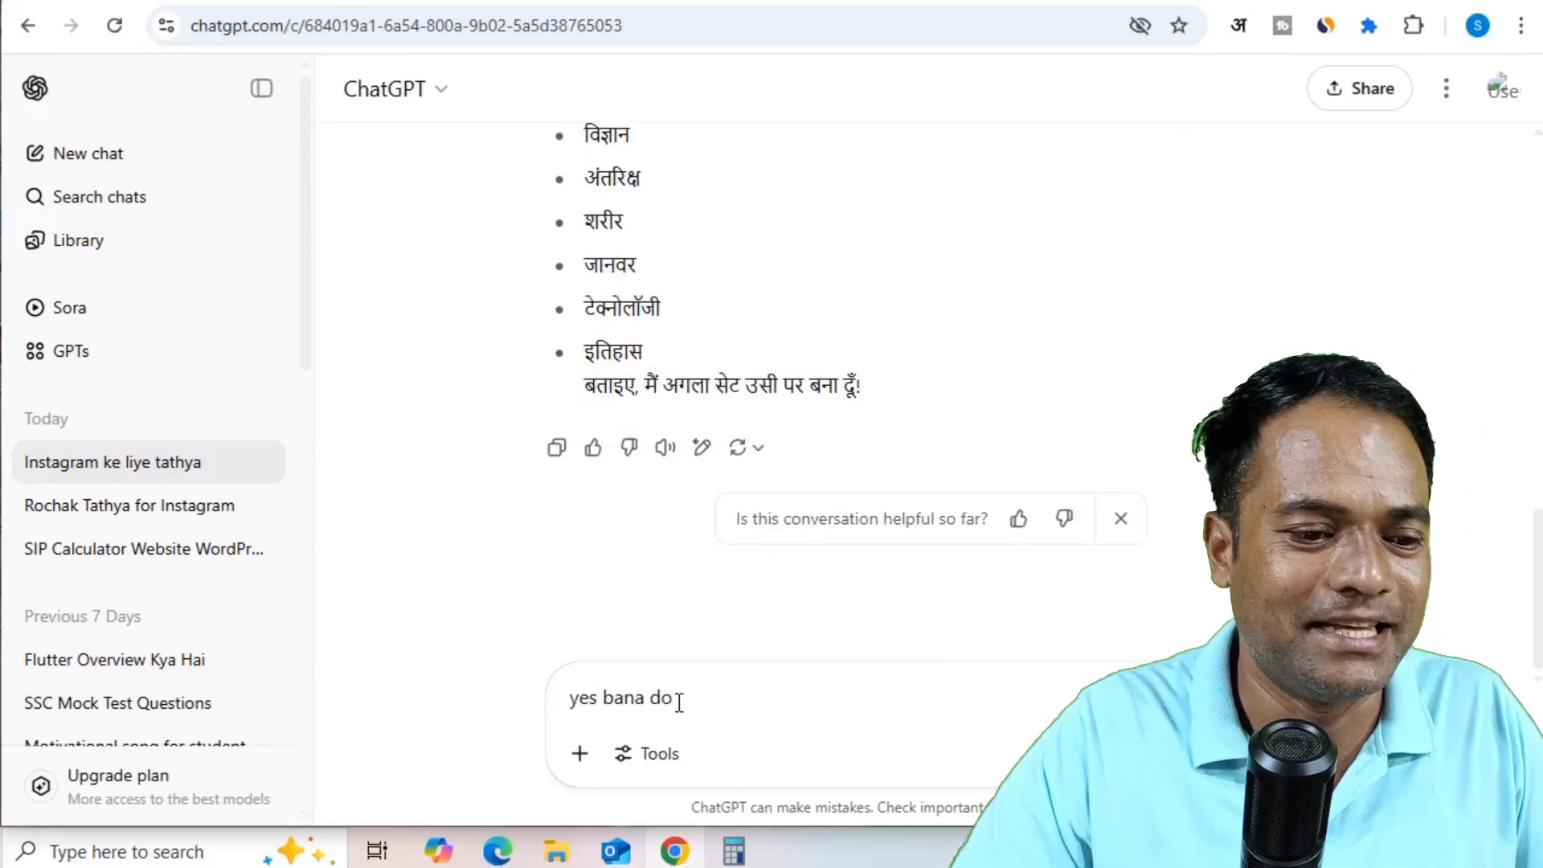
pyautogui.press('Return')
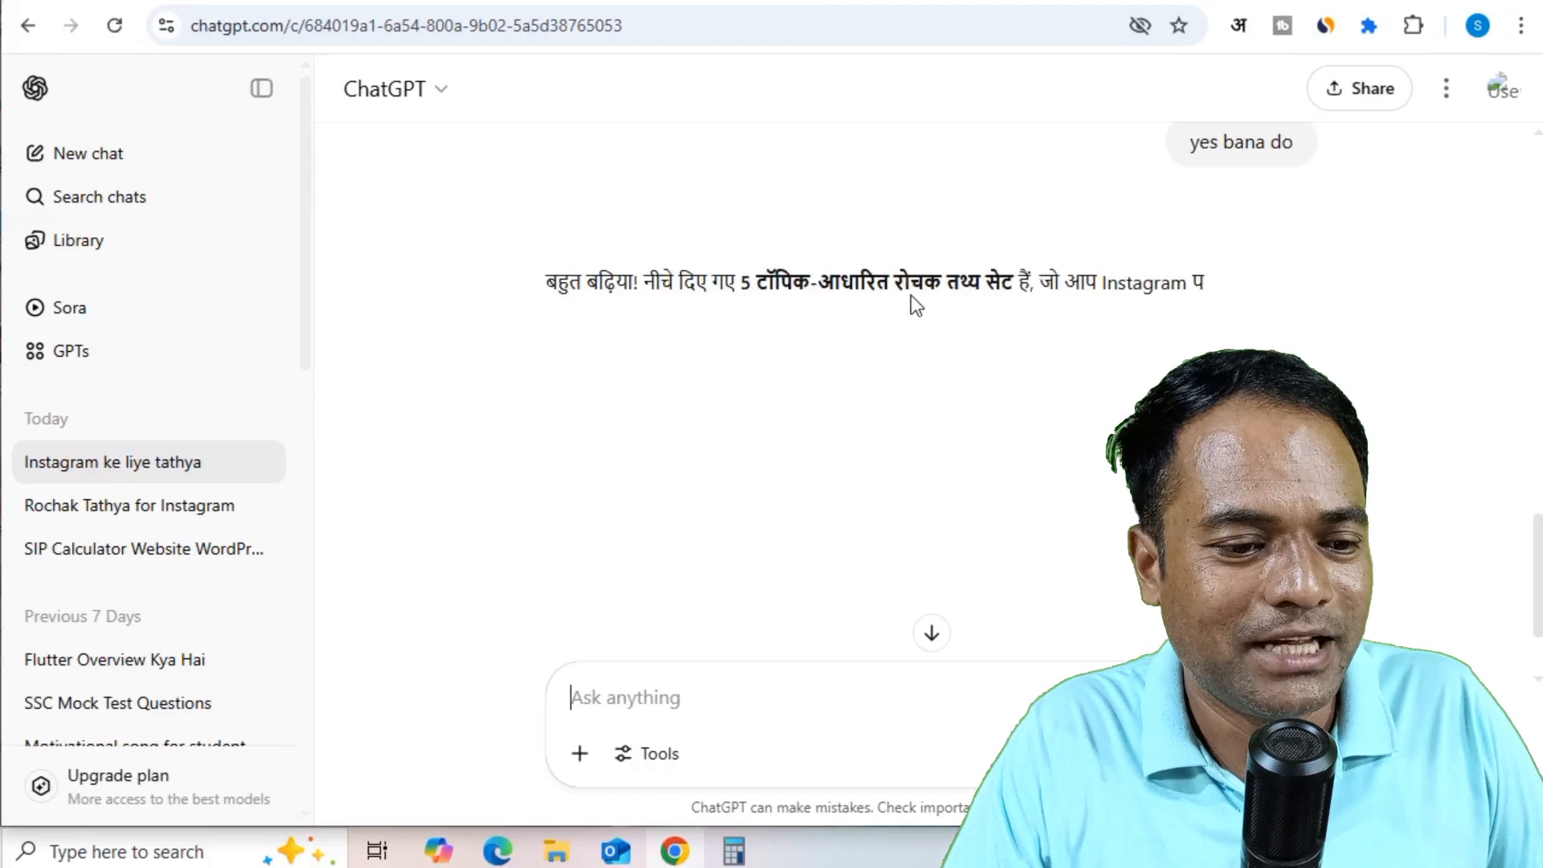
# - Read the new reply's introduction to the topic-based fact sets and look over the first sections, highlighting key phrases
pyautogui.moveTo(770, 296); pyautogui.dragTo(1065, 285)
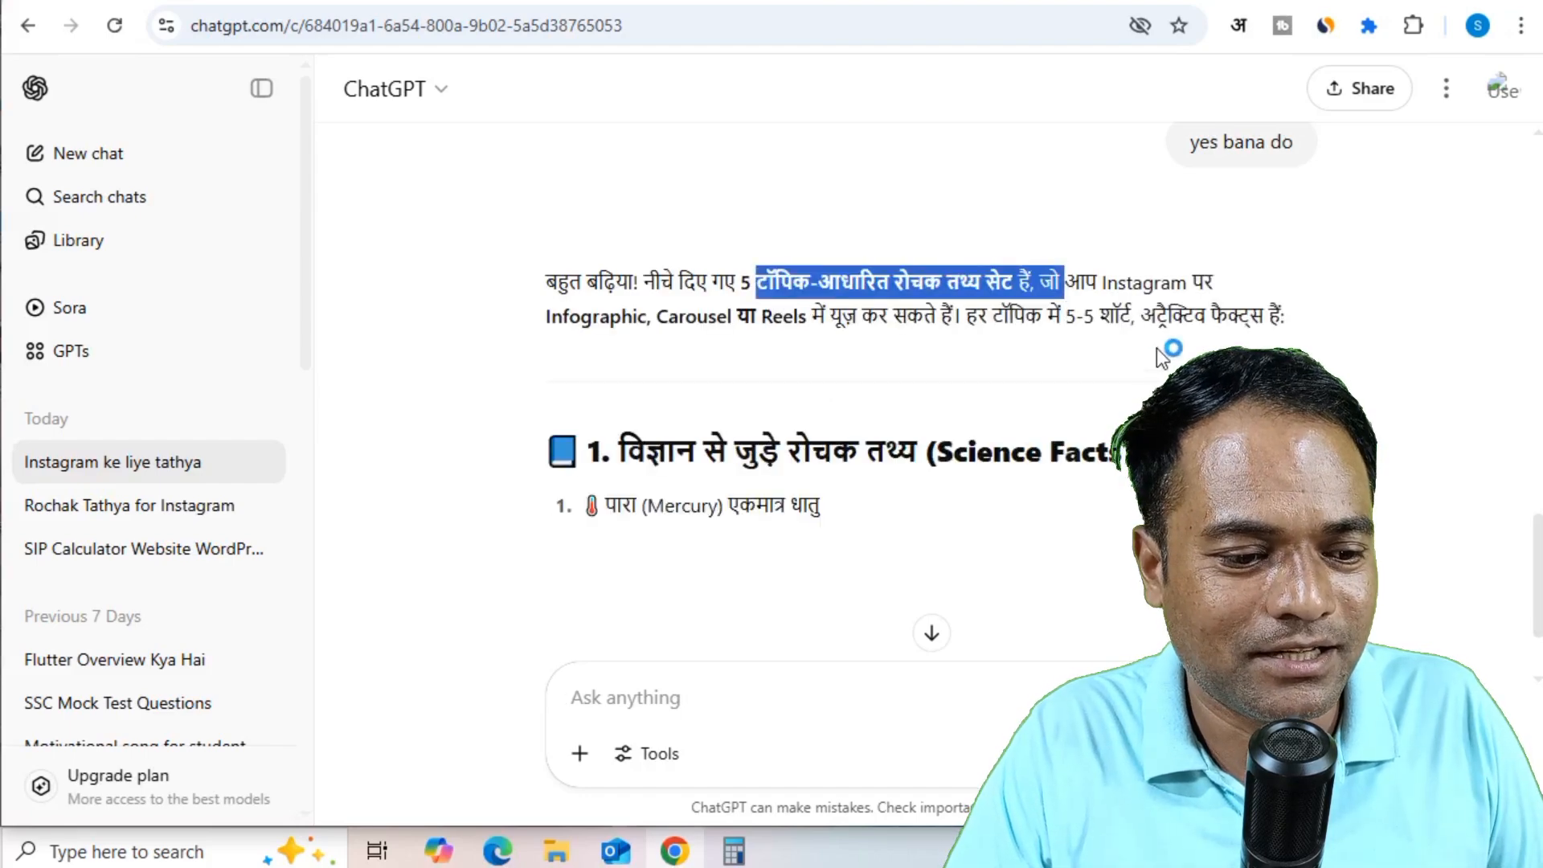
pyautogui.scroll(-2, 862, 480)
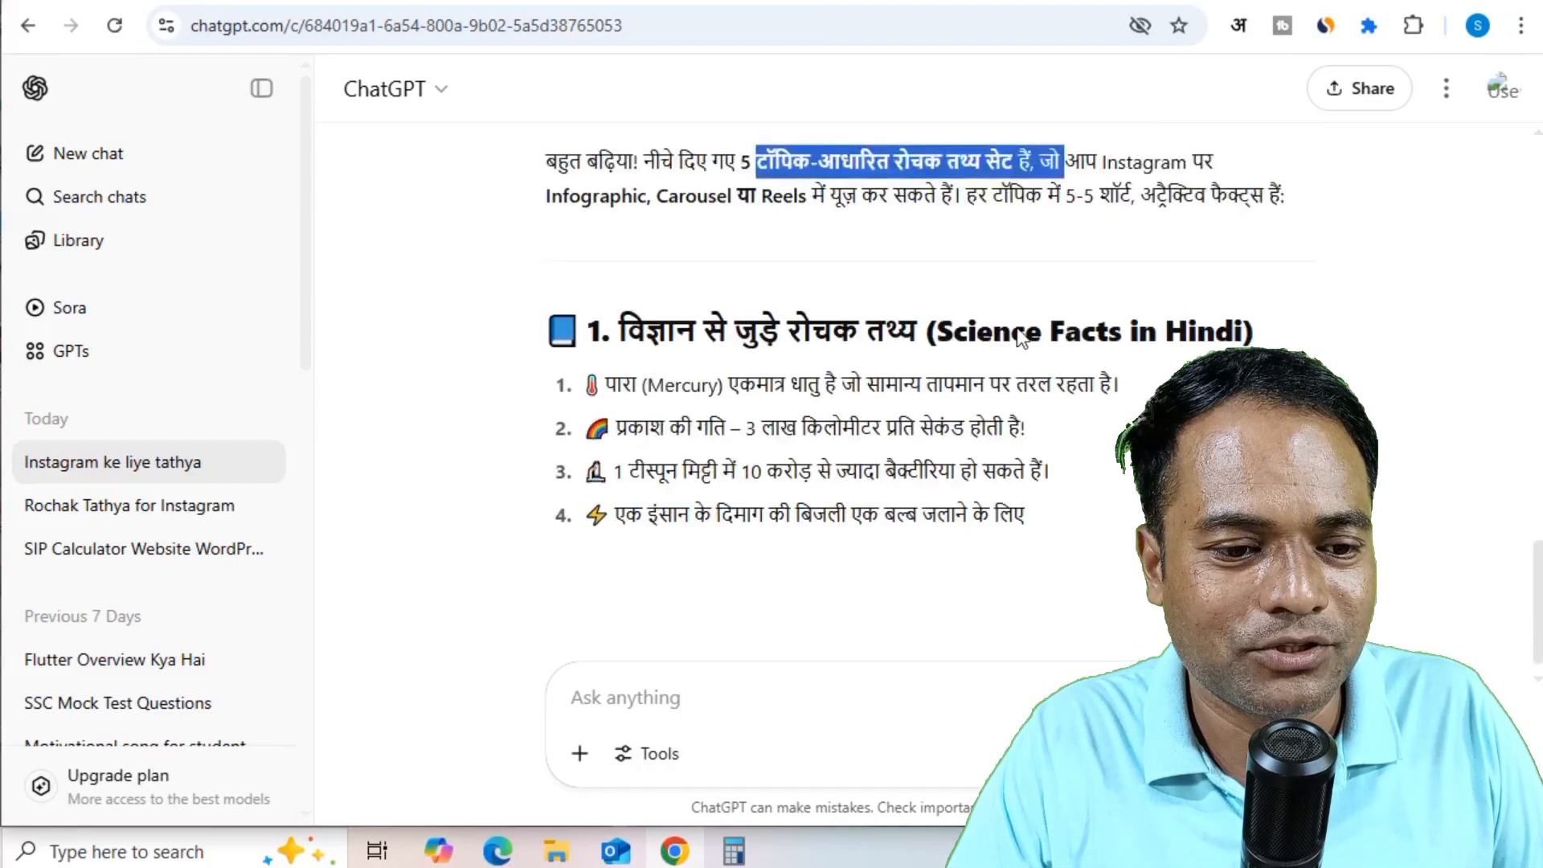
pyautogui.moveTo(977, 195); pyautogui.dragTo(1315, 205)
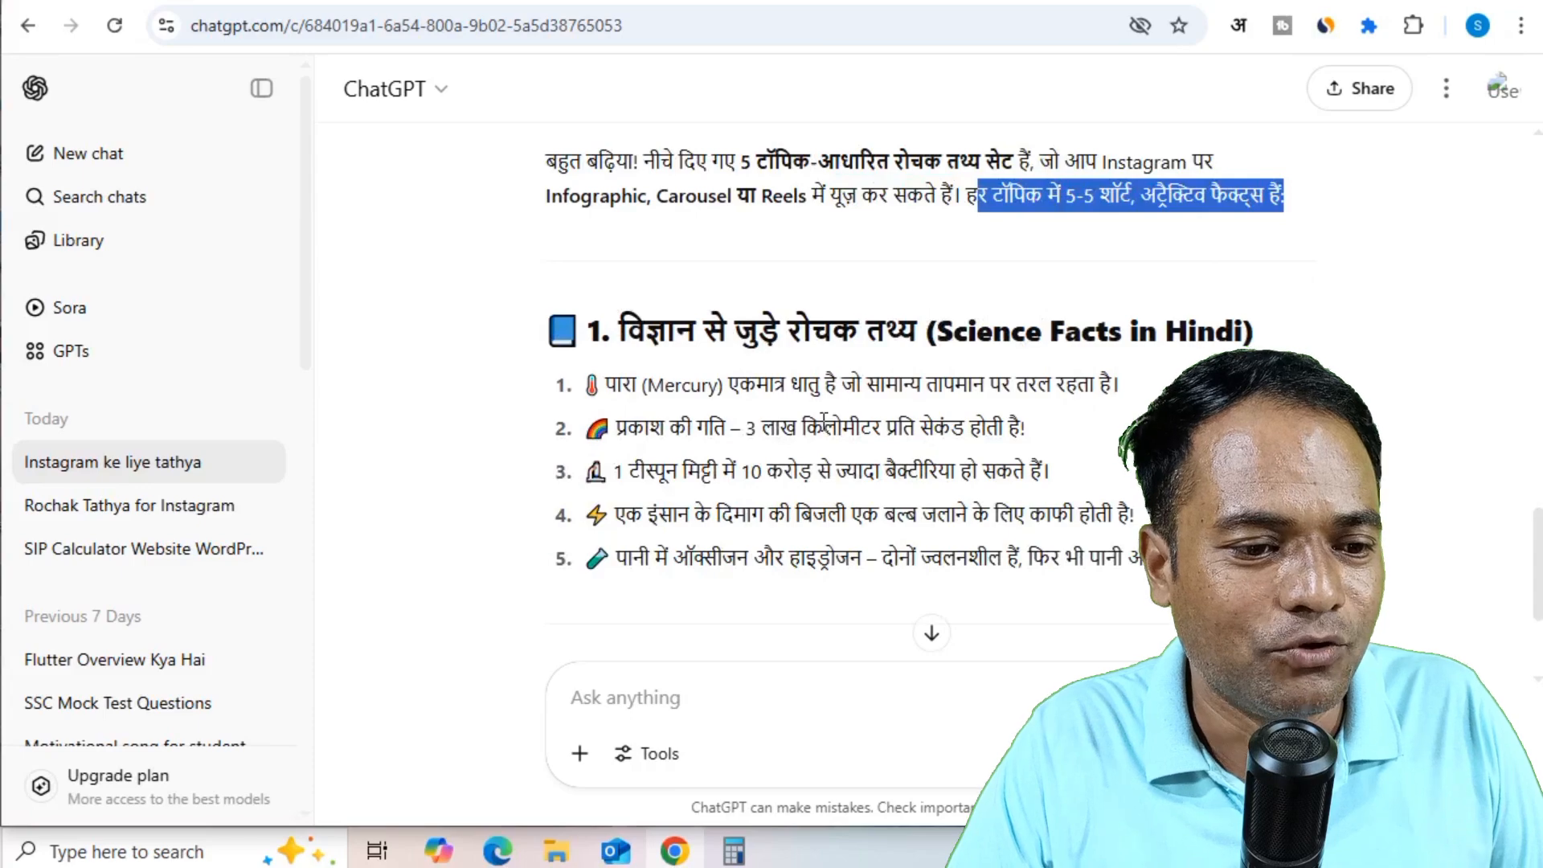
pyautogui.scroll(-2, 864, 373)
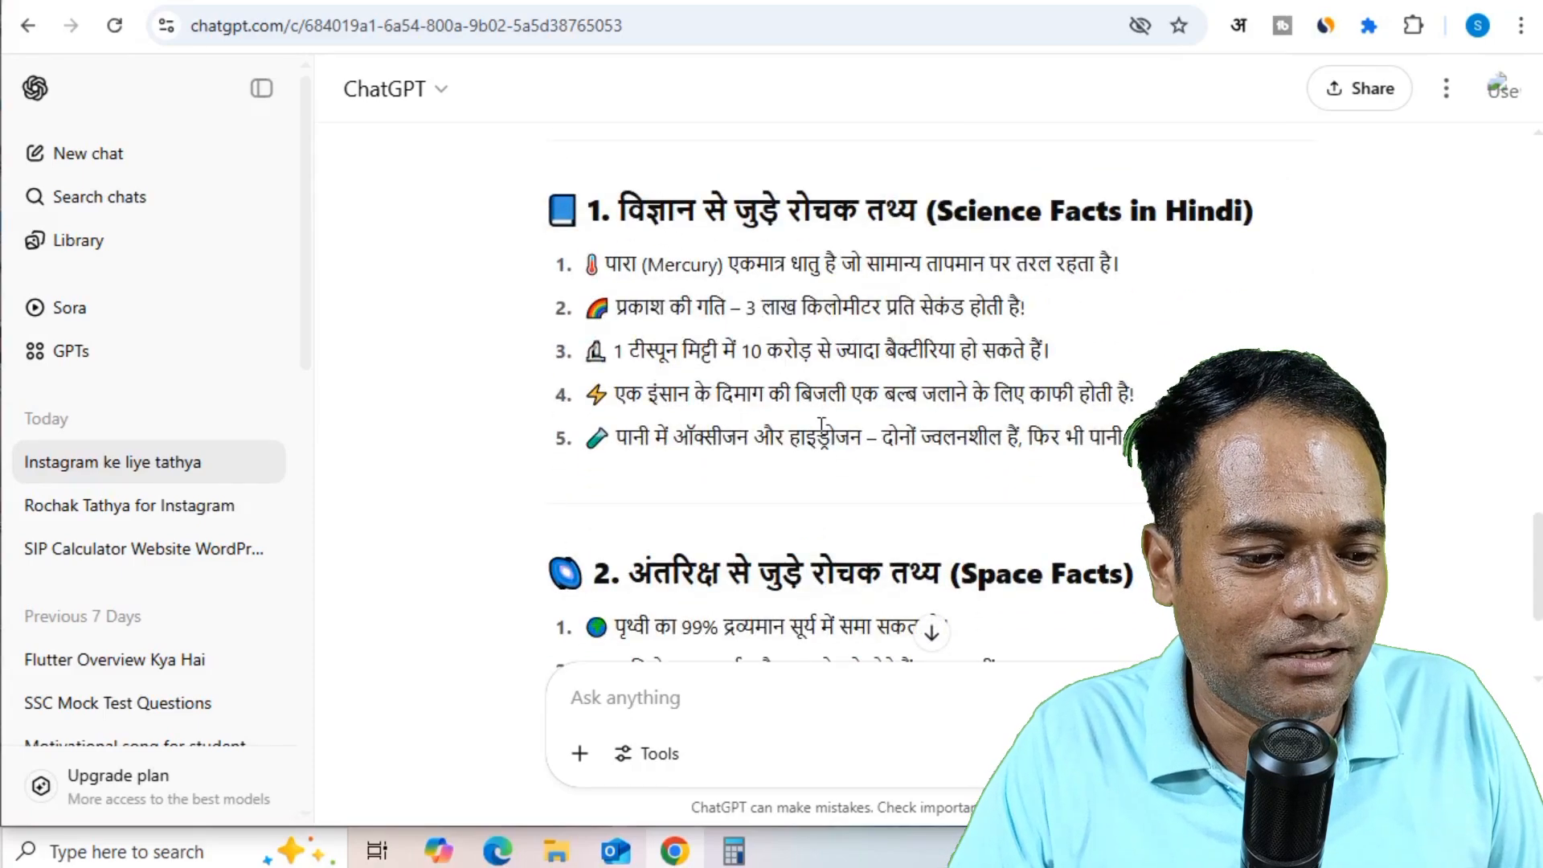
pyautogui.scroll(-5, 911, 511)
pyautogui.scroll(9, 911, 511)
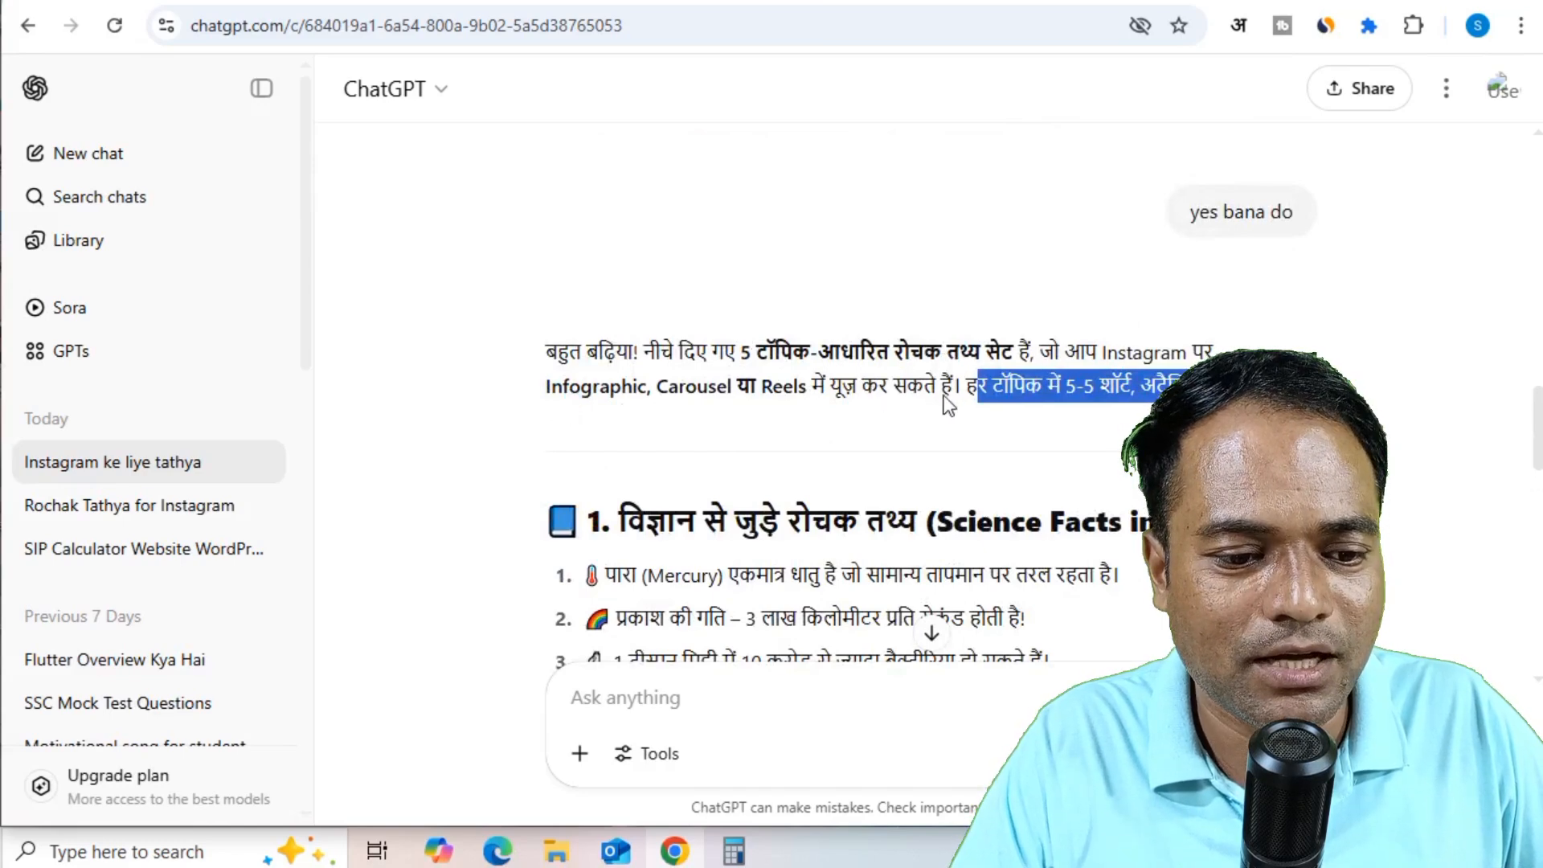
pyautogui.click(1118, 408)
pyautogui.moveTo(1086, 391); pyautogui.dragTo(1262, 394)
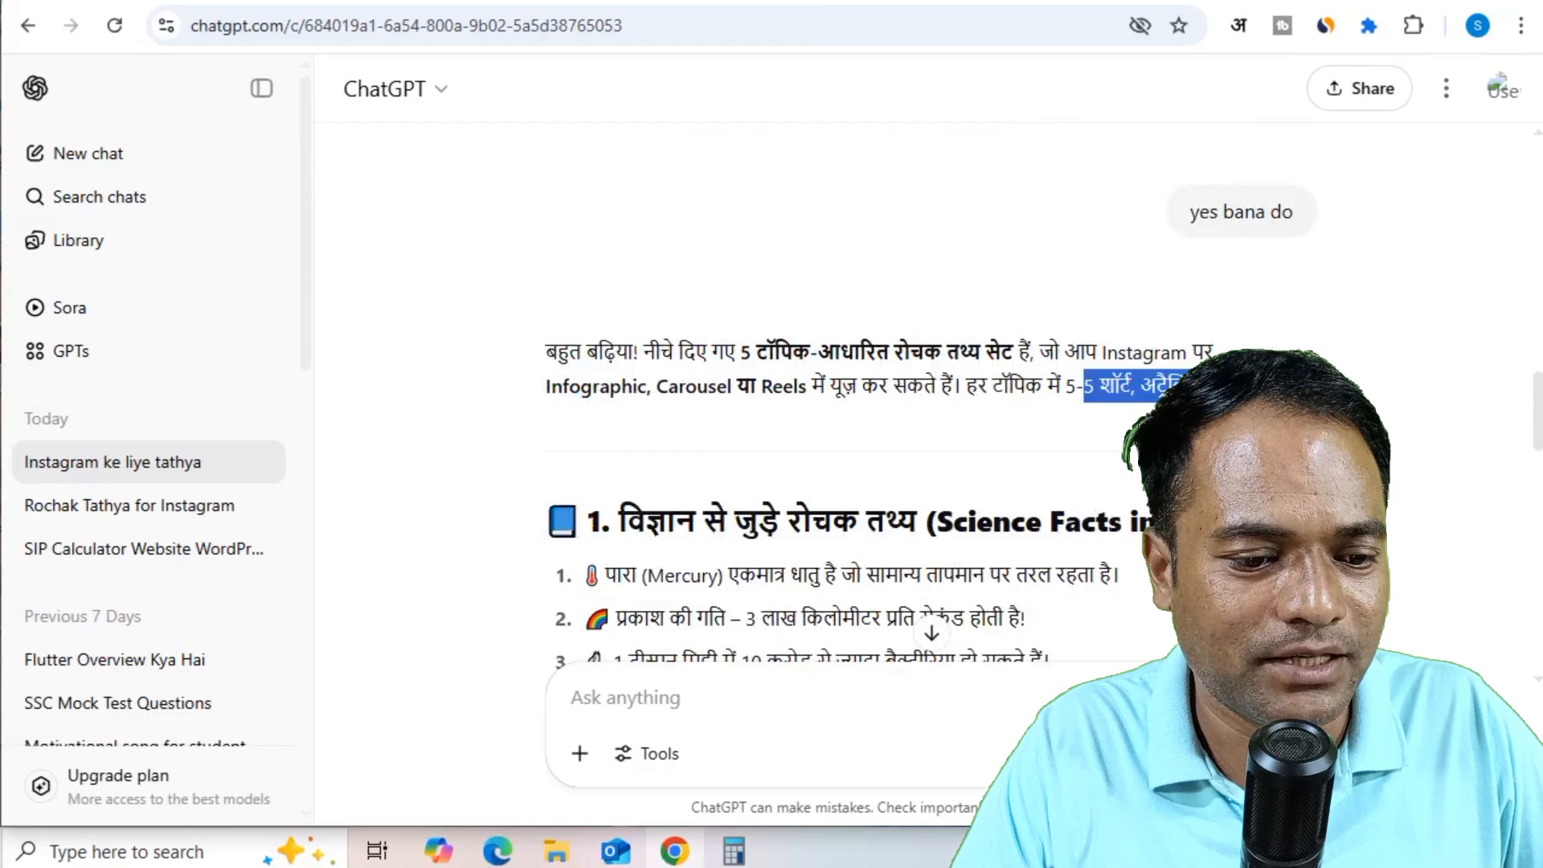
# - Look over the topic-based facts through the animal and tech sections, down to the bonus caption and closing offers
pyautogui.scroll(-3, 1027, 439)
pyautogui.scroll(-15, 1026, 437)
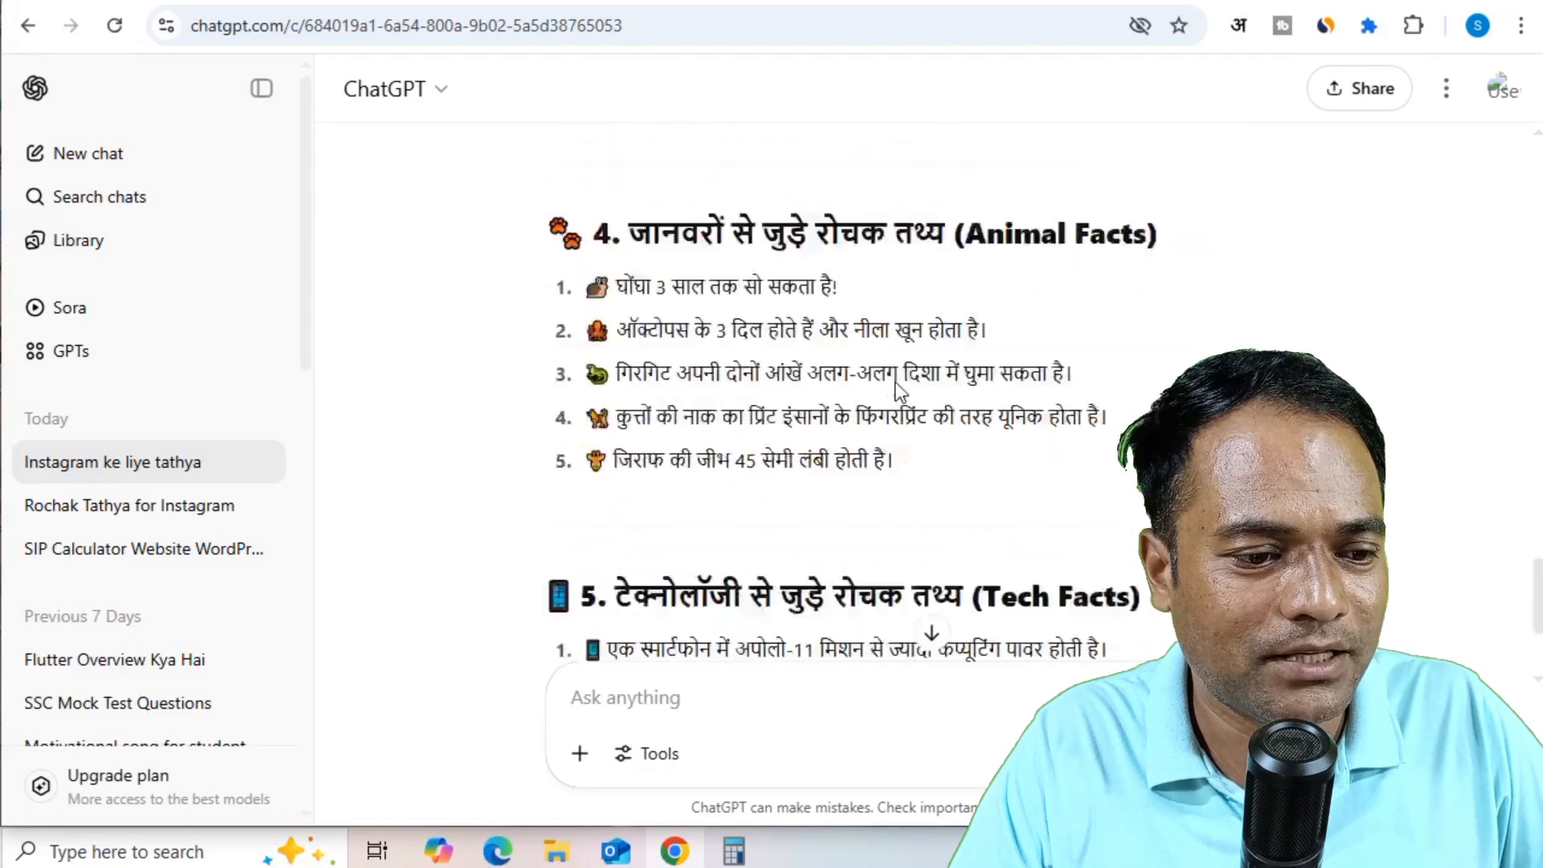
pyautogui.scroll(-5, 920, 390)
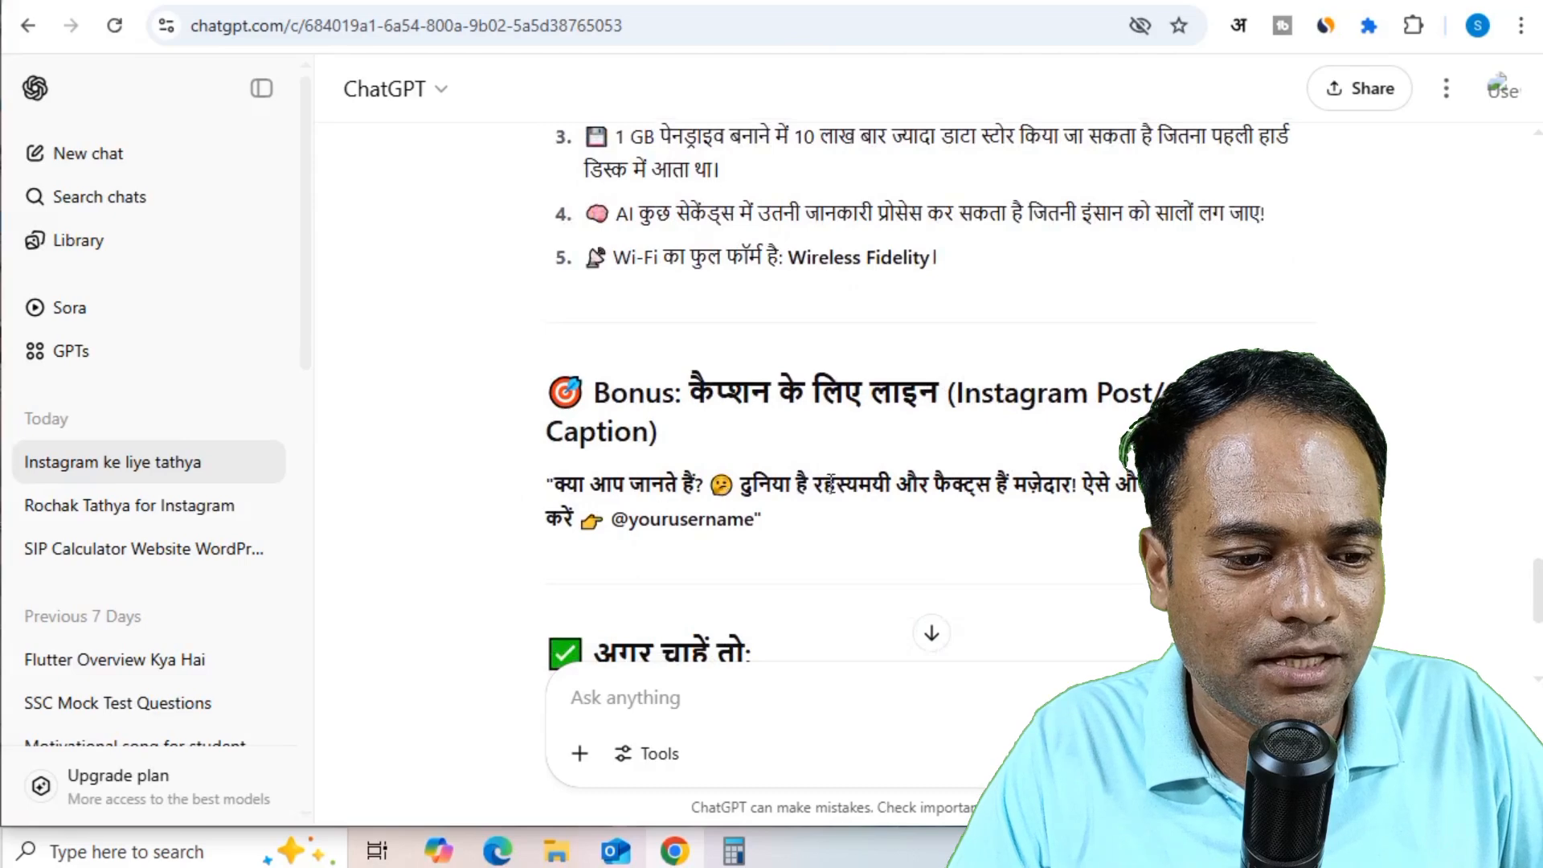
pyautogui.scroll(-5, 1101, 465)
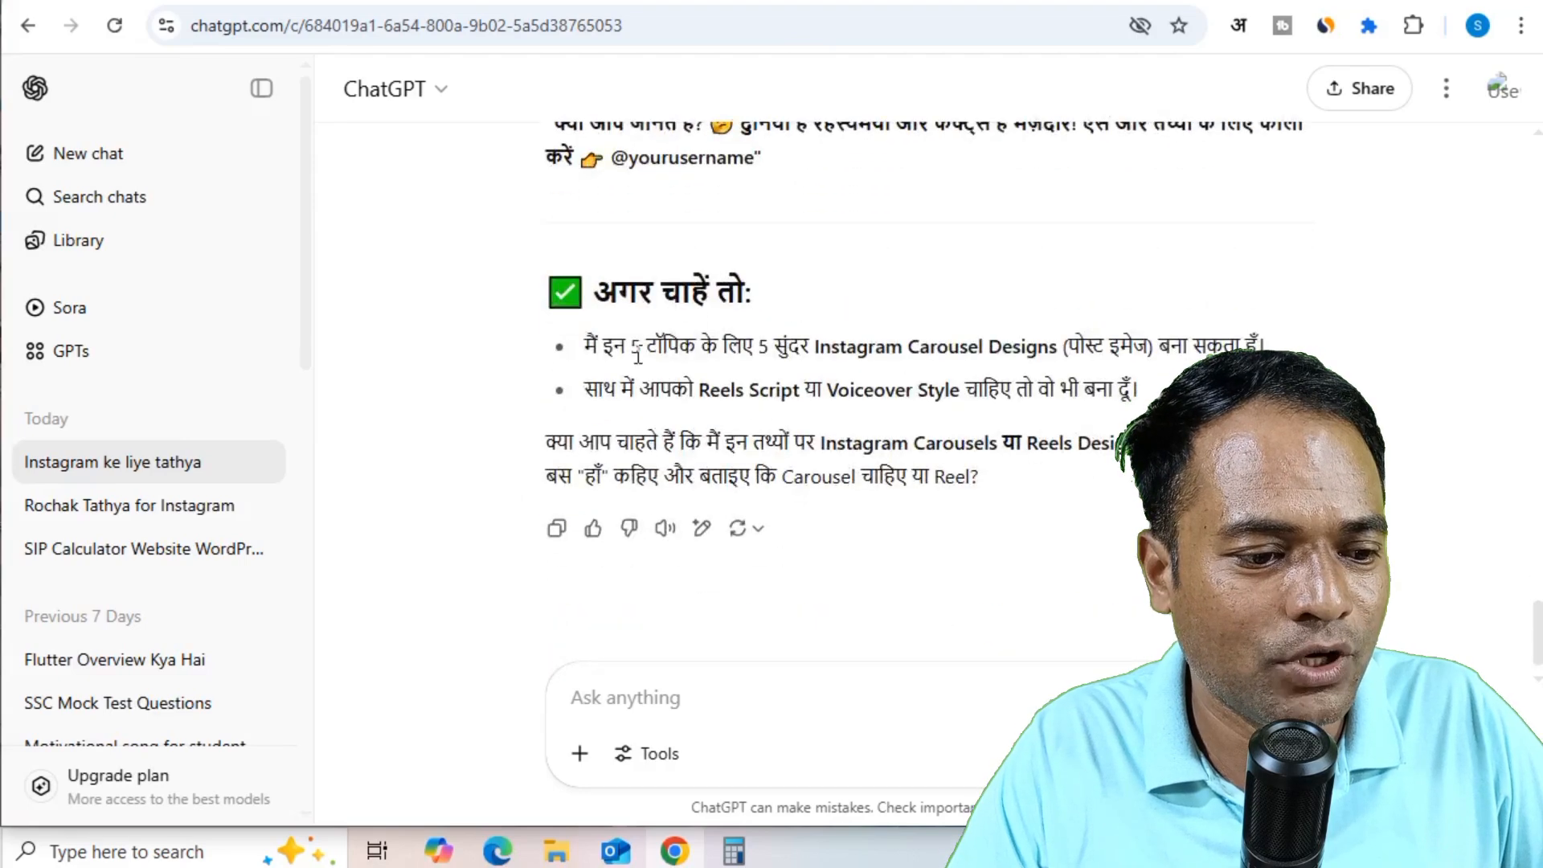
# - Read the closing offers of Instagram carousel designs, a reels script and voiceover style, highlighting the text along the way
pyautogui.moveTo(601, 350); pyautogui.dragTo(1014, 351)
pyautogui.click(1083, 387)
pyautogui.moveTo(624, 390); pyautogui.dragTo(884, 390)
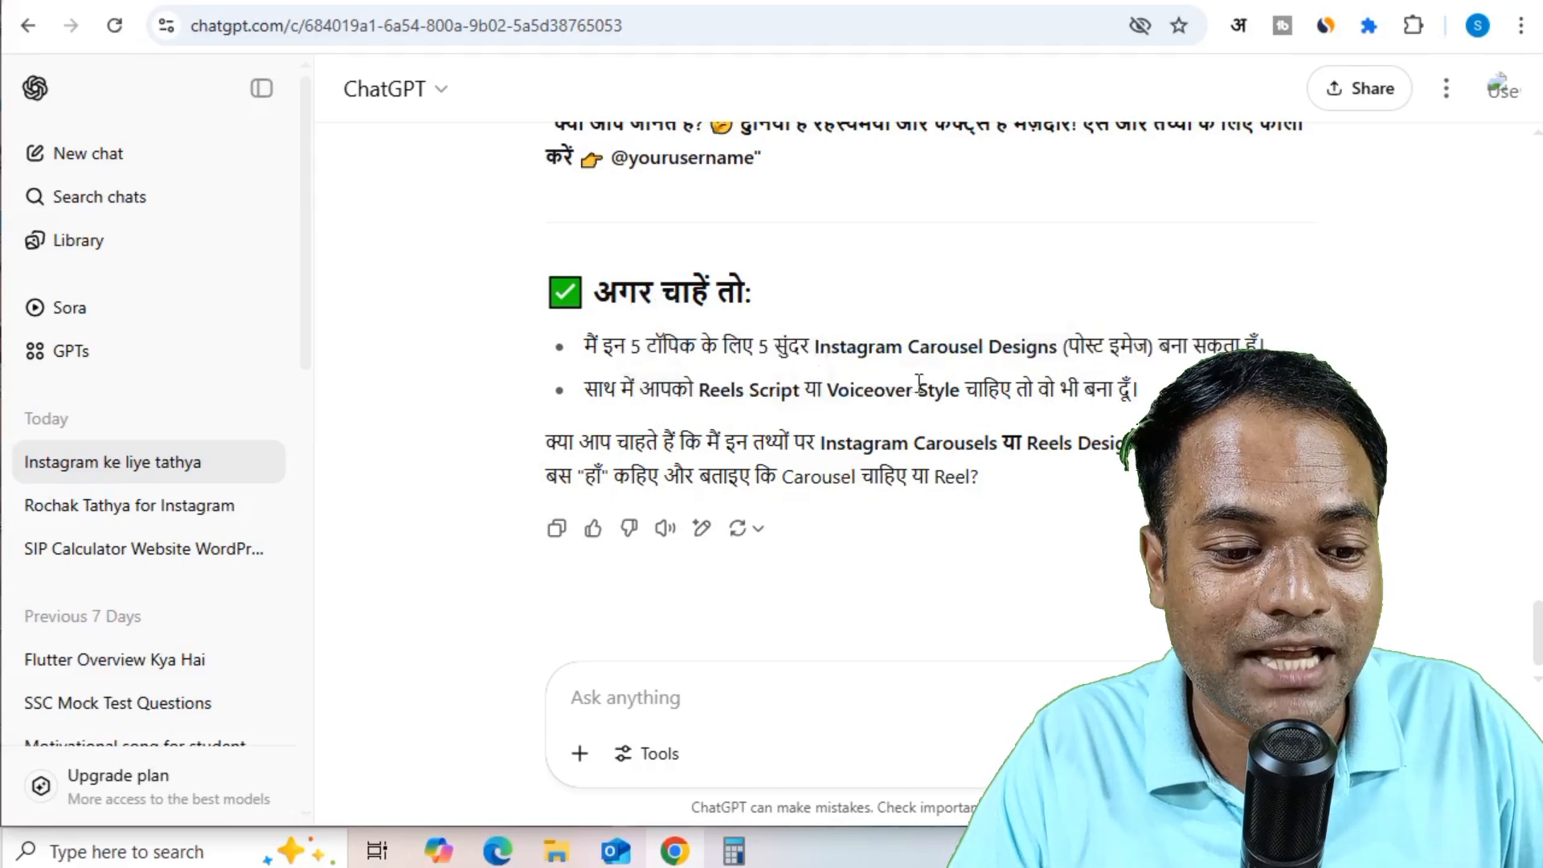
pyautogui.moveTo(918, 386); pyautogui.dragTo(1095, 391)
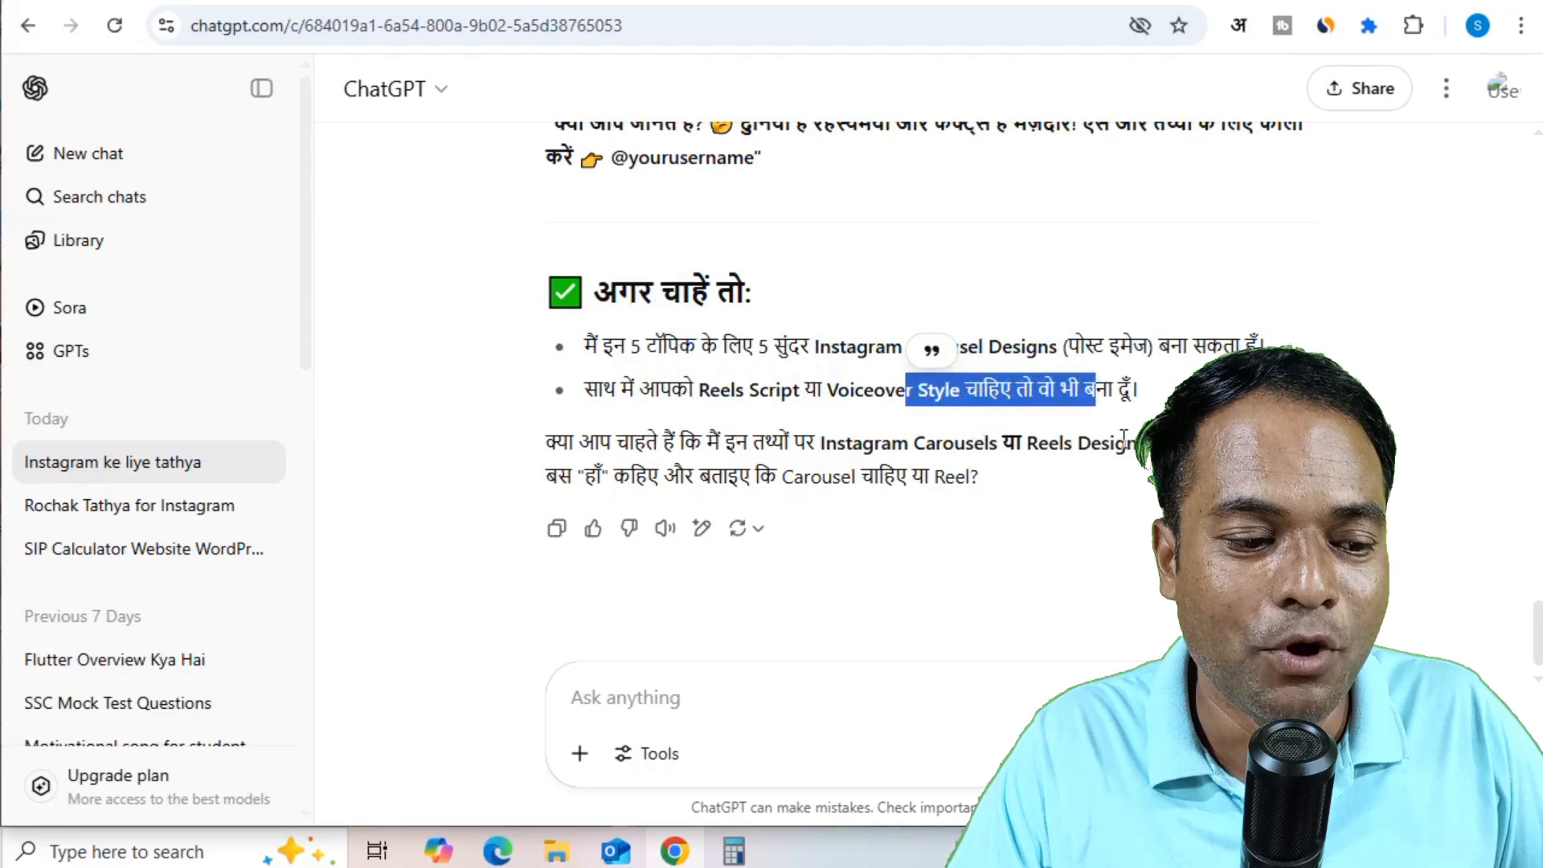
pyautogui.moveTo(559, 476); pyautogui.dragTo(970, 479)
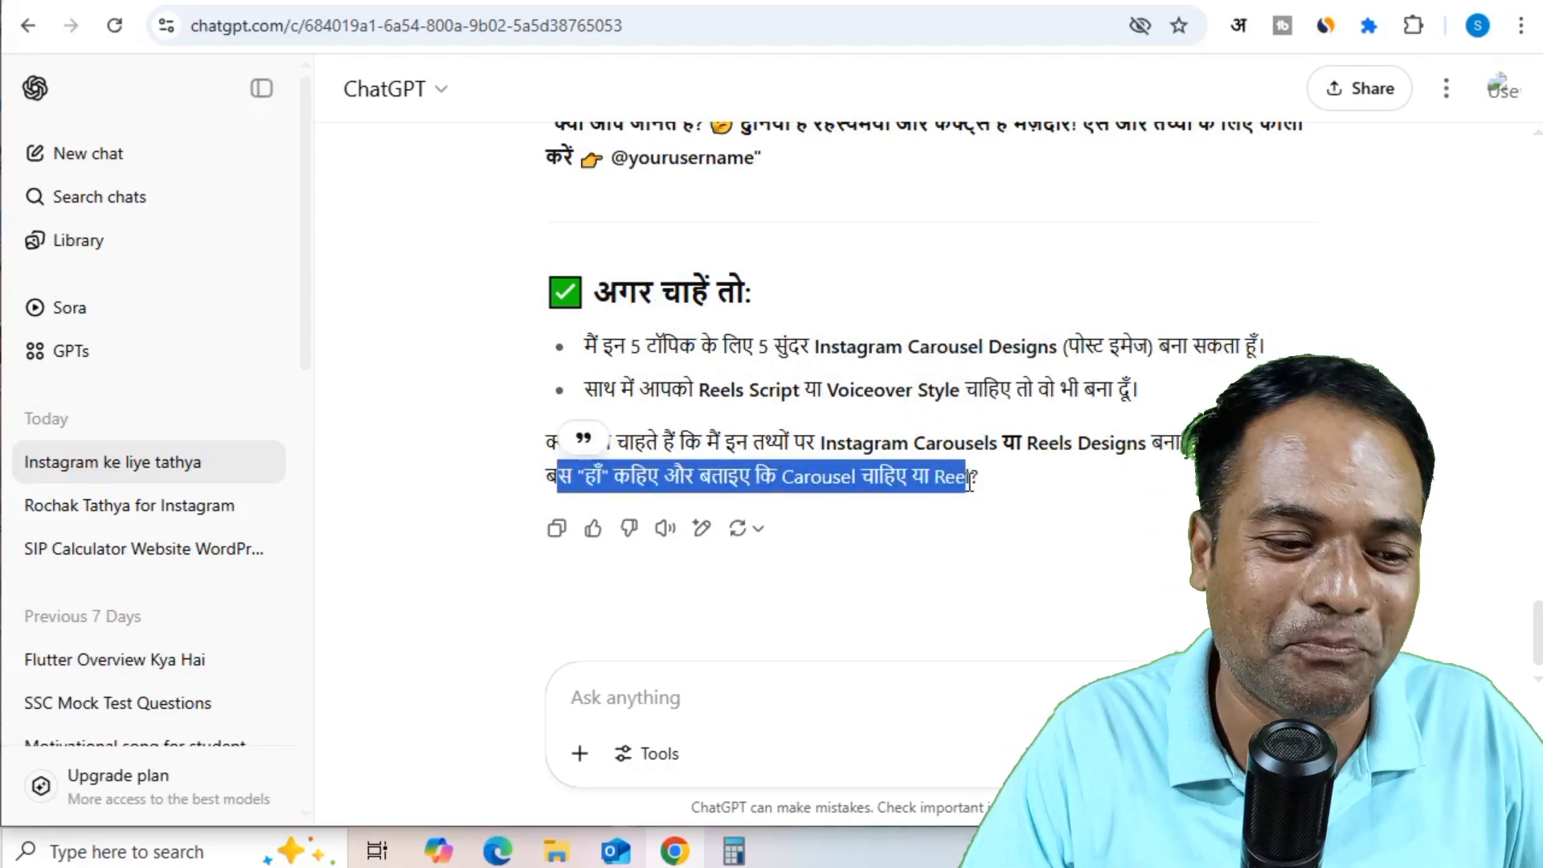
# - Reply "yes" to ChatGPT's question about making Instagram carousels or reels designs
pyautogui.click(970, 480)
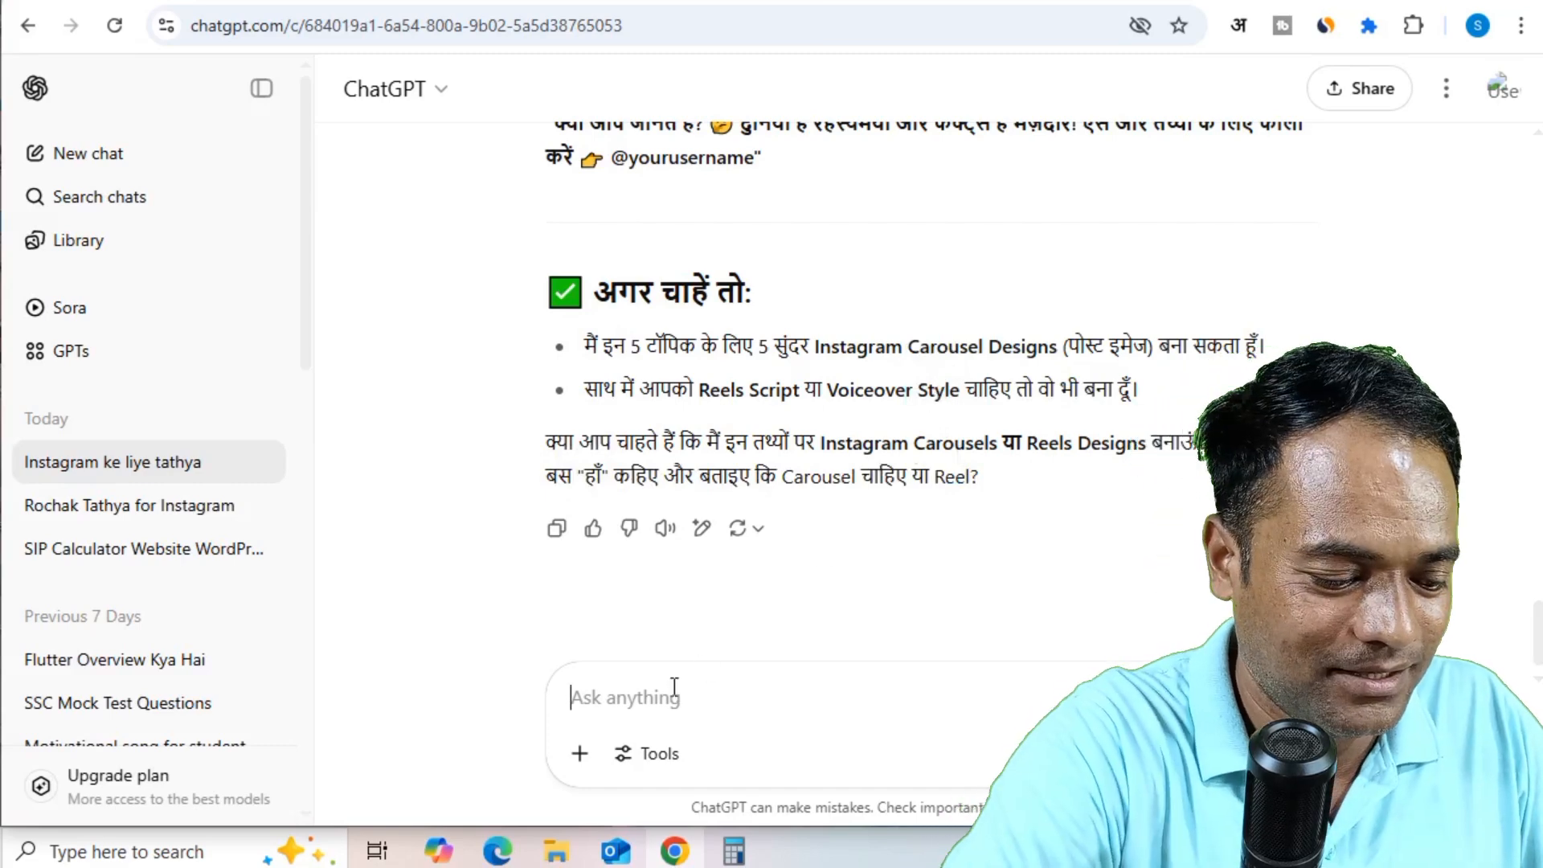
pyautogui.write('yes')
pyautogui.press('Return')
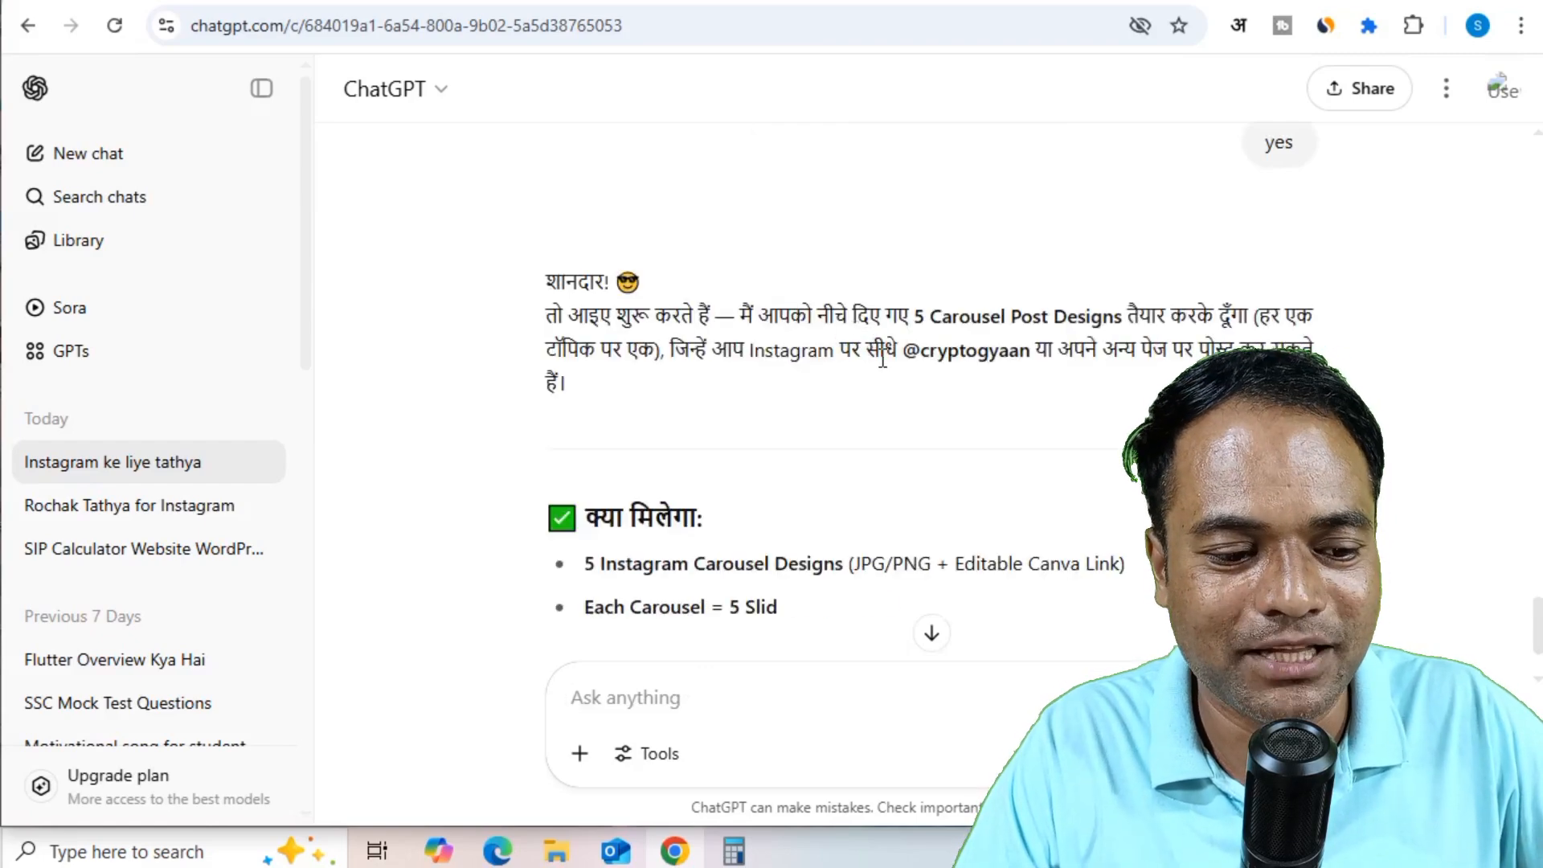
# - Look over the carousel plan, from the deliverables and topics to the questions about logo, Instagram username and file format
pyautogui.scroll(-2, 881, 387)
pyautogui.scroll(-5, 904, 423)
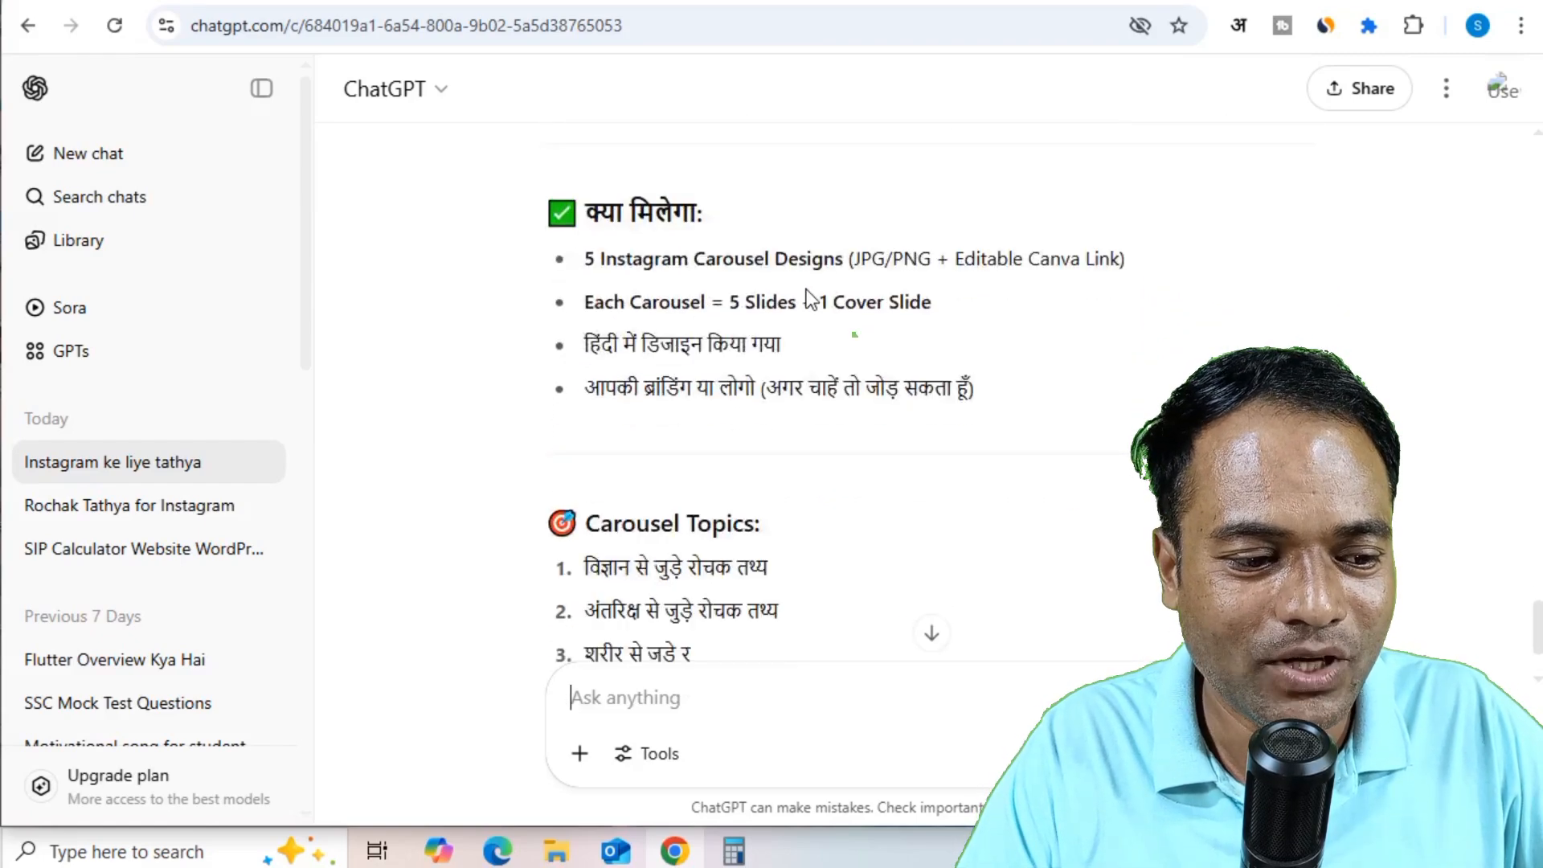
pyautogui.scroll(-2, 817, 335)
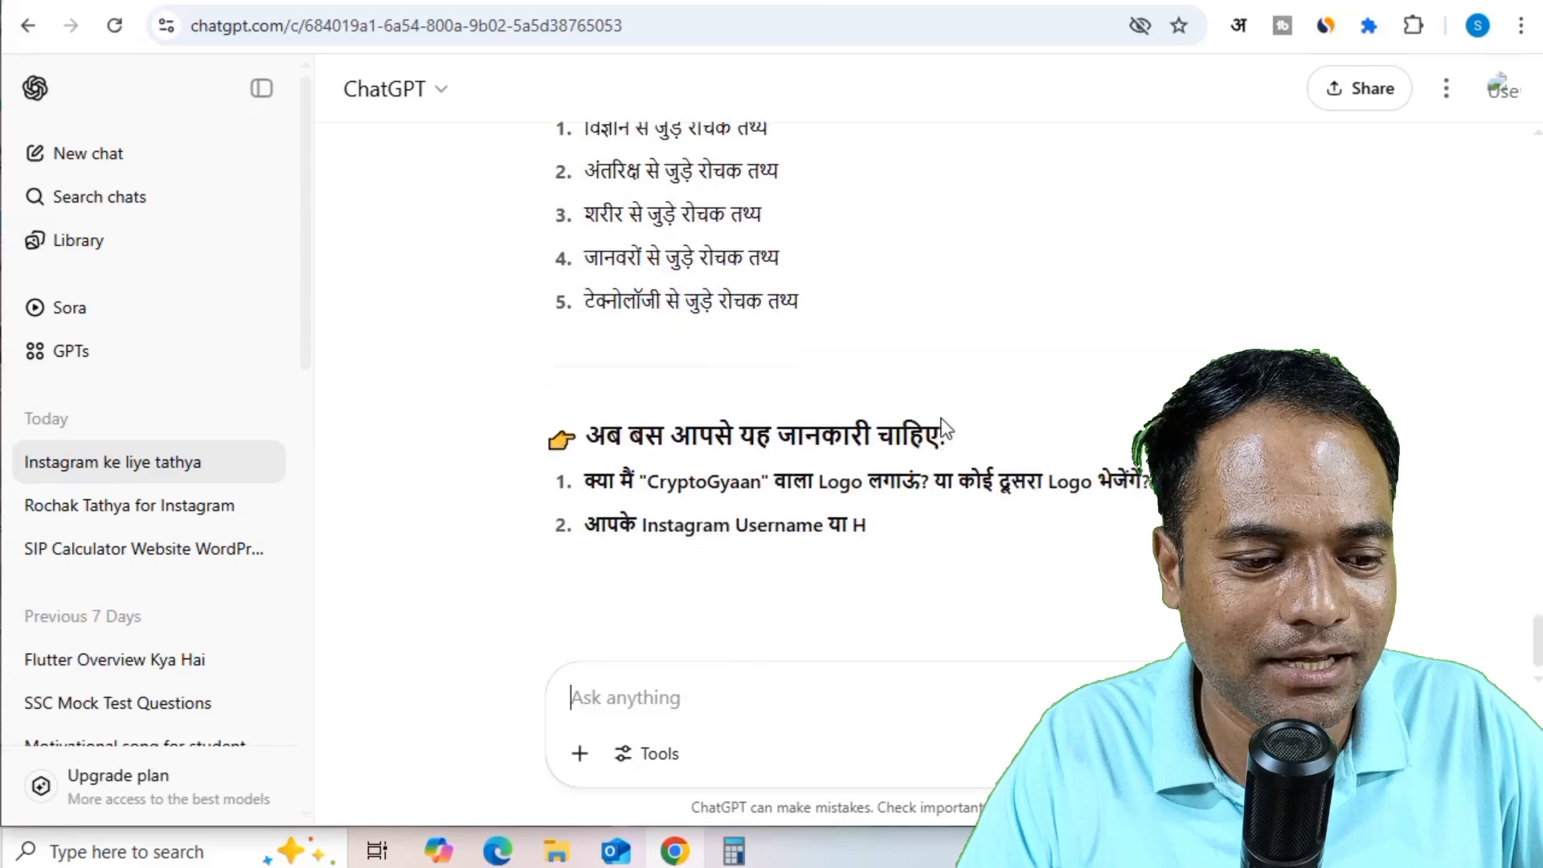
pyautogui.scroll(-2, 933, 401)
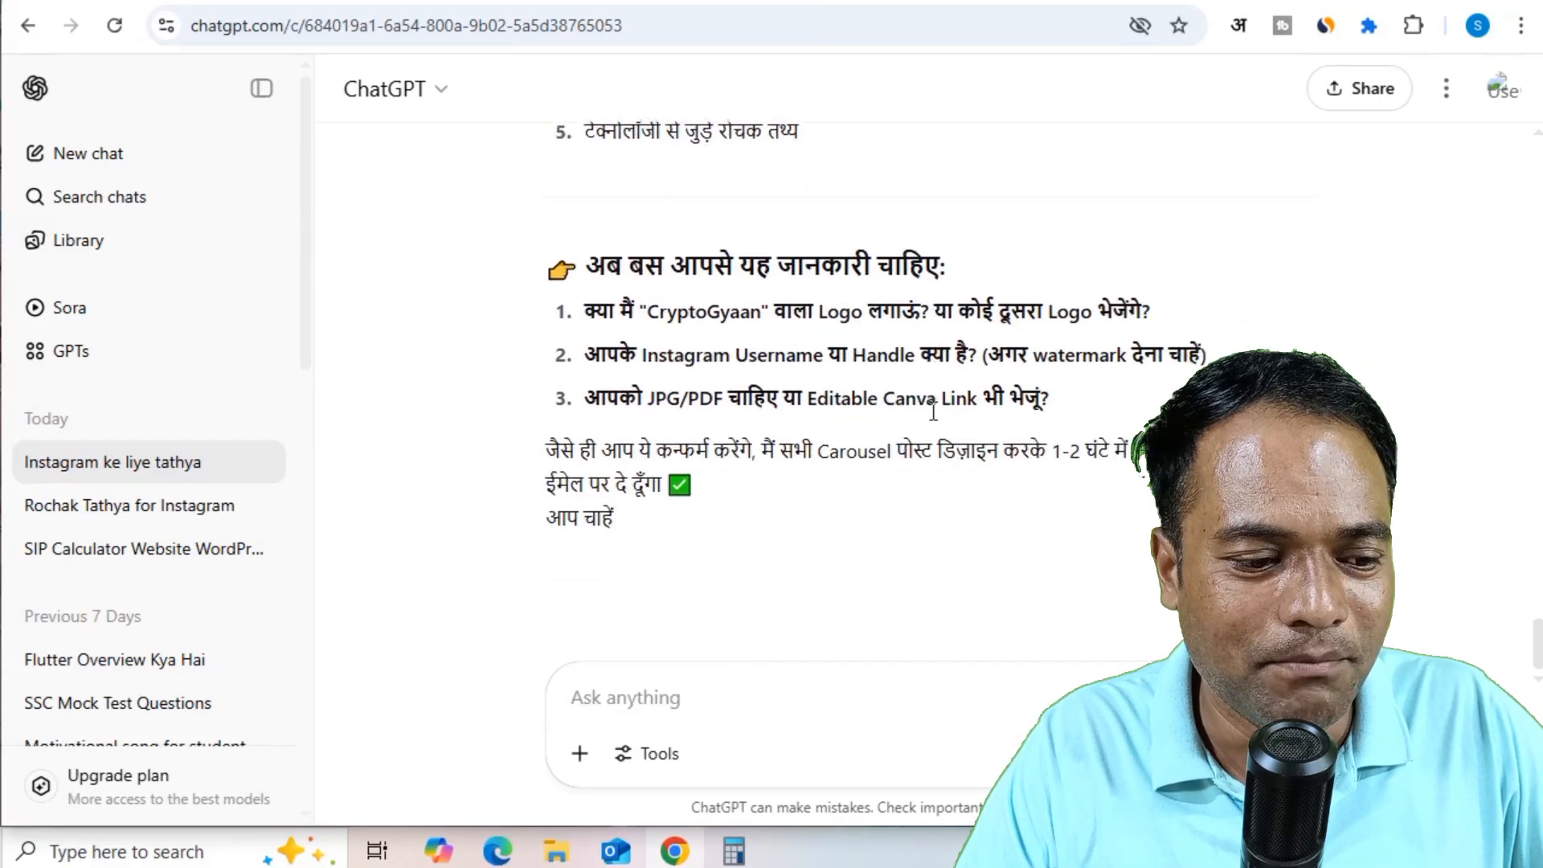
pyautogui.scroll(-1, 941, 426)
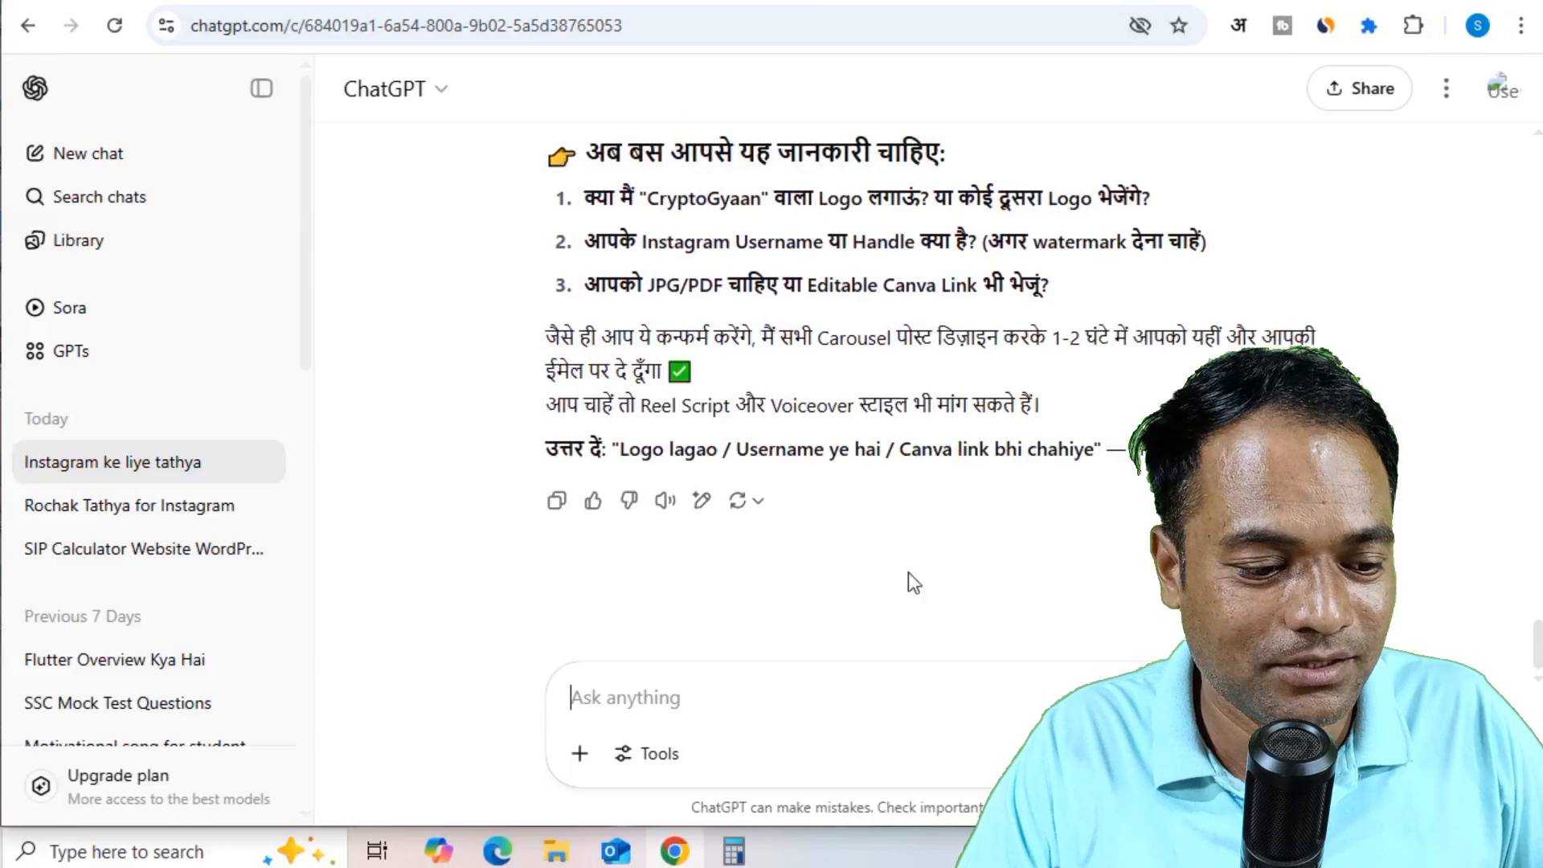
# - Send "ha" in answer to the carousel questions and read the opening of the response, highlighting its request for confirmation
pyautogui.write('ha')
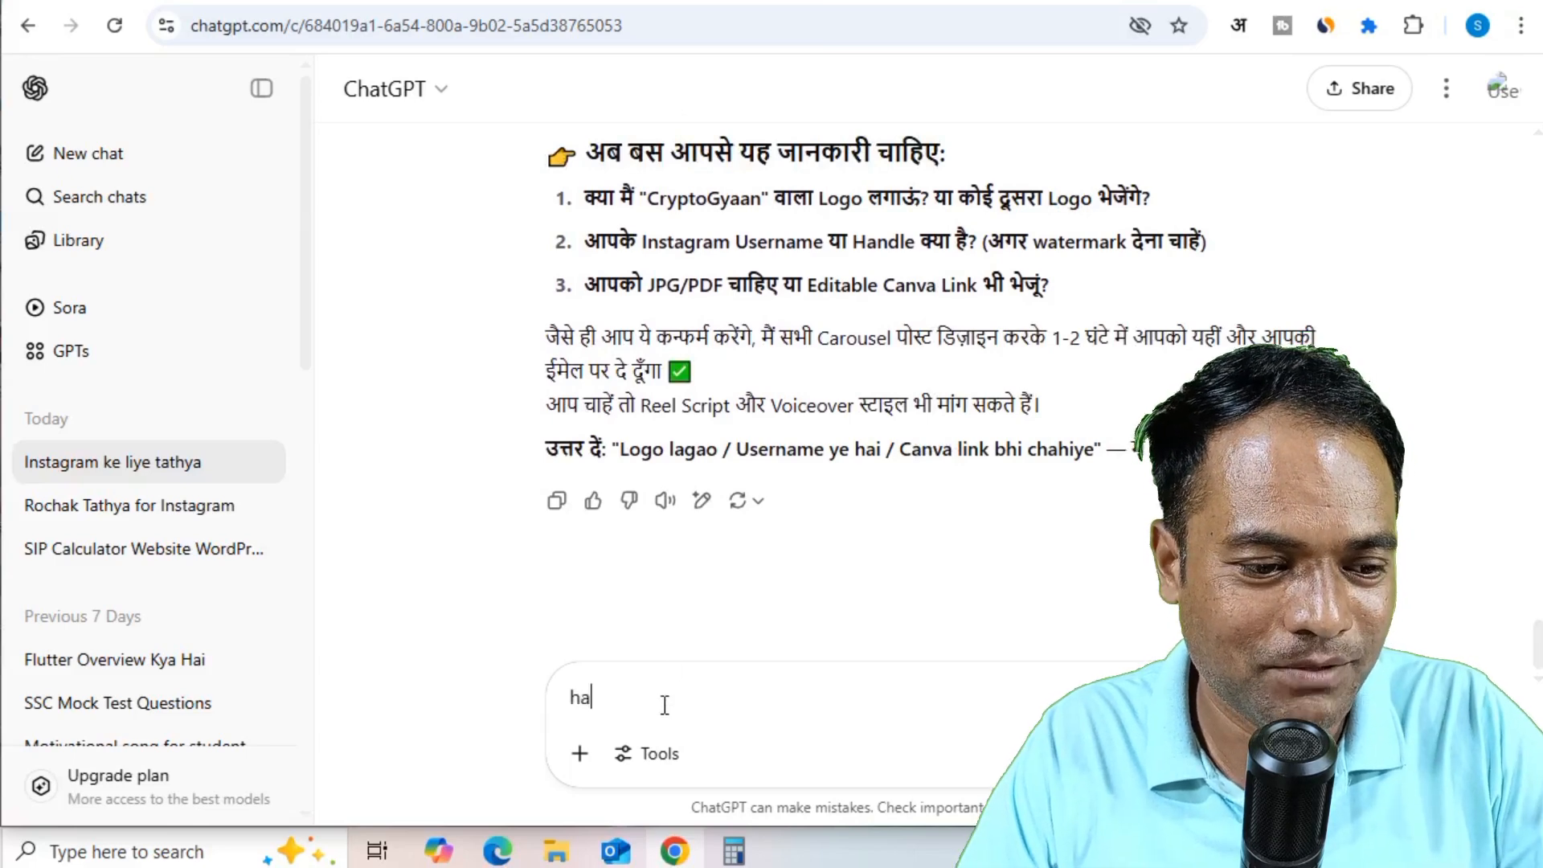
pyautogui.press('Return')
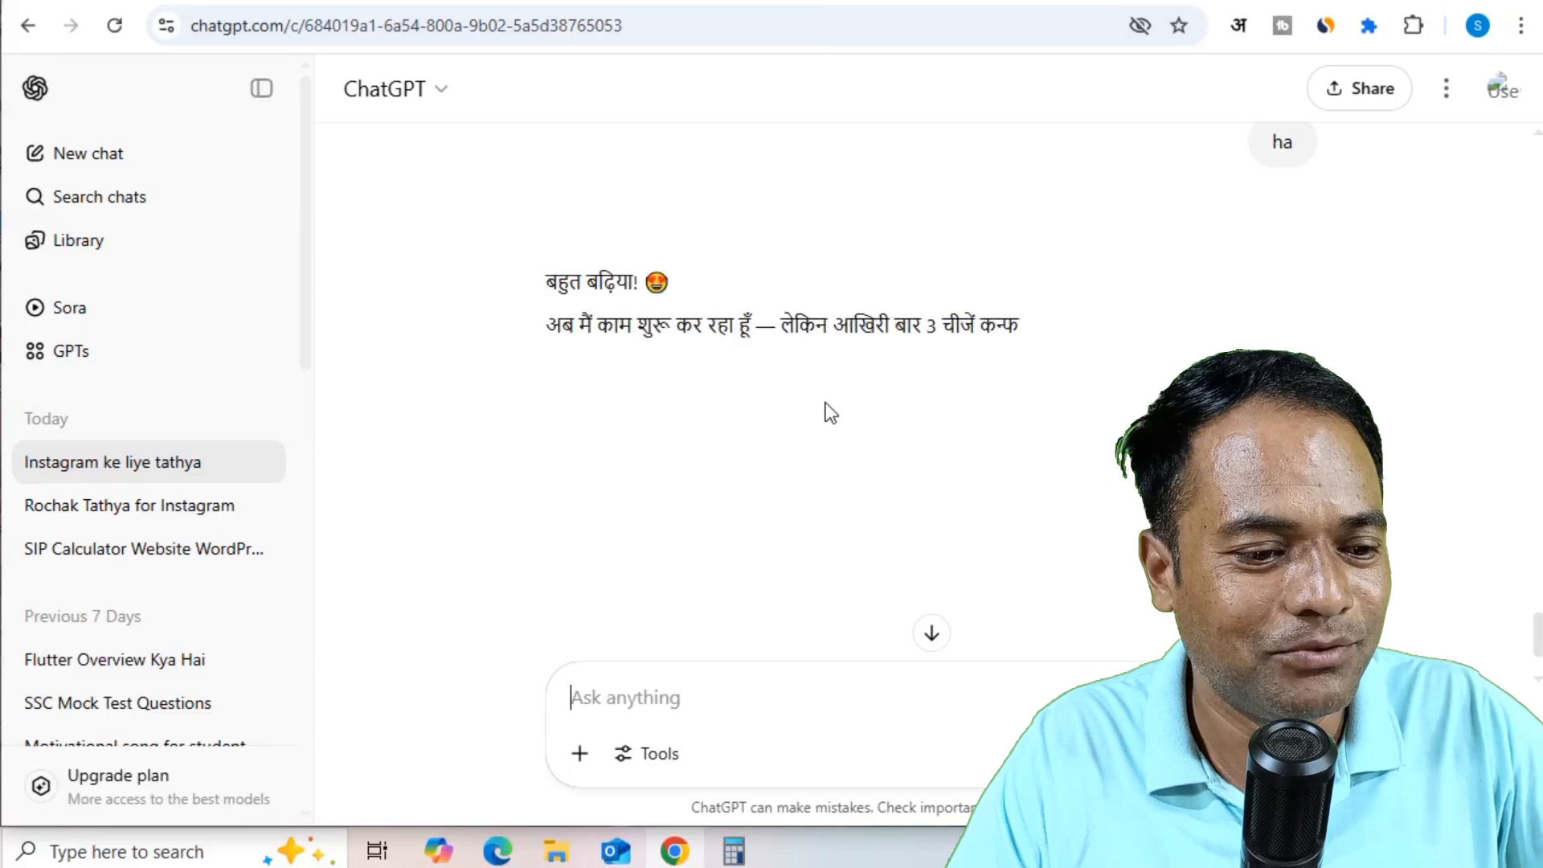
pyautogui.moveTo(672, 331); pyautogui.dragTo(753, 333)
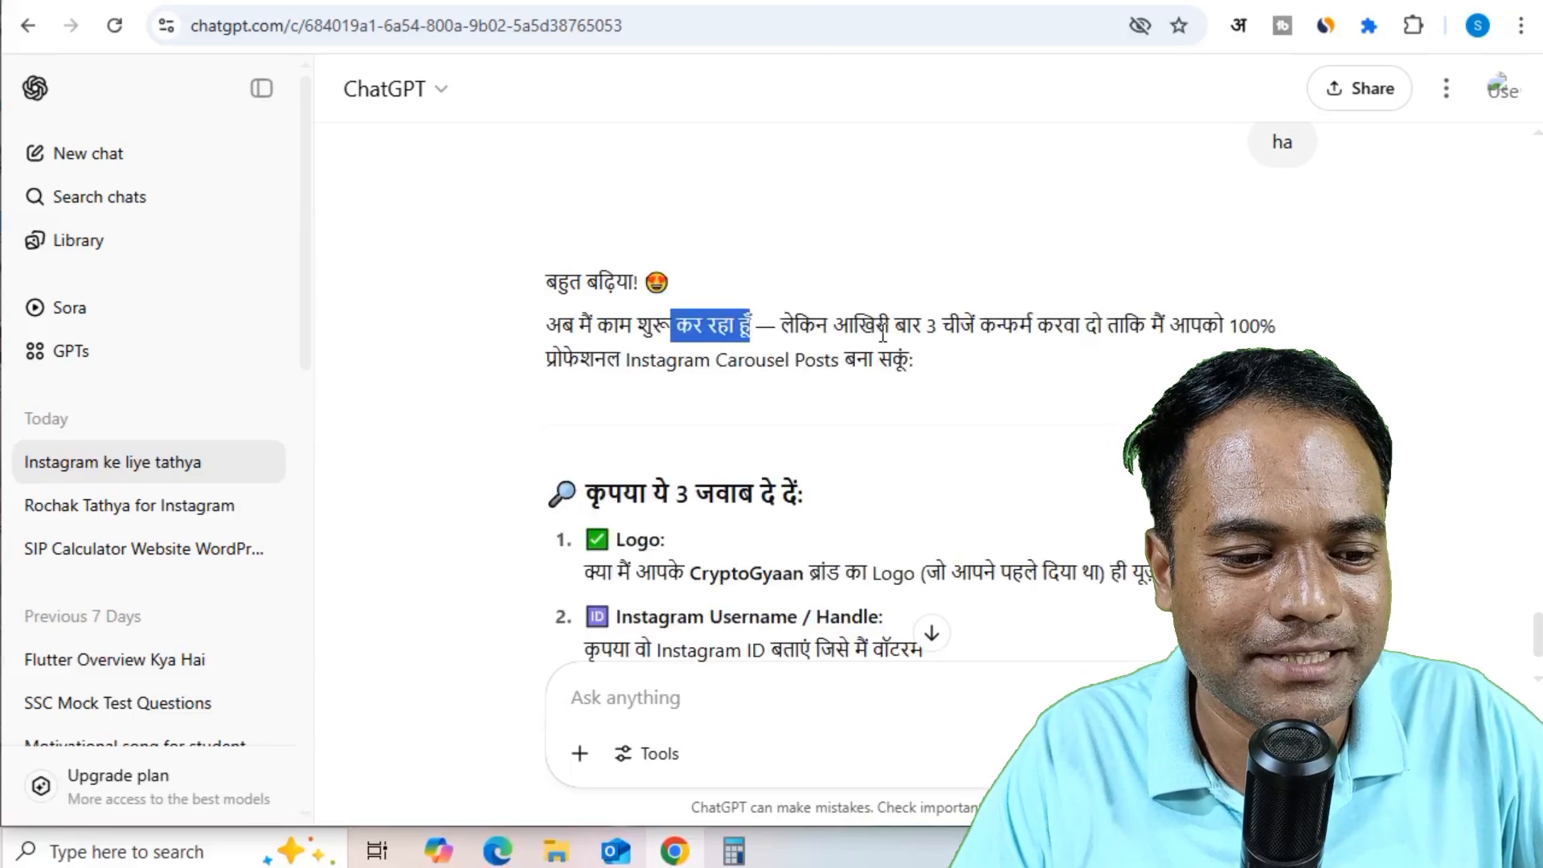
pyautogui.moveTo(877, 333); pyautogui.dragTo(1229, 347)
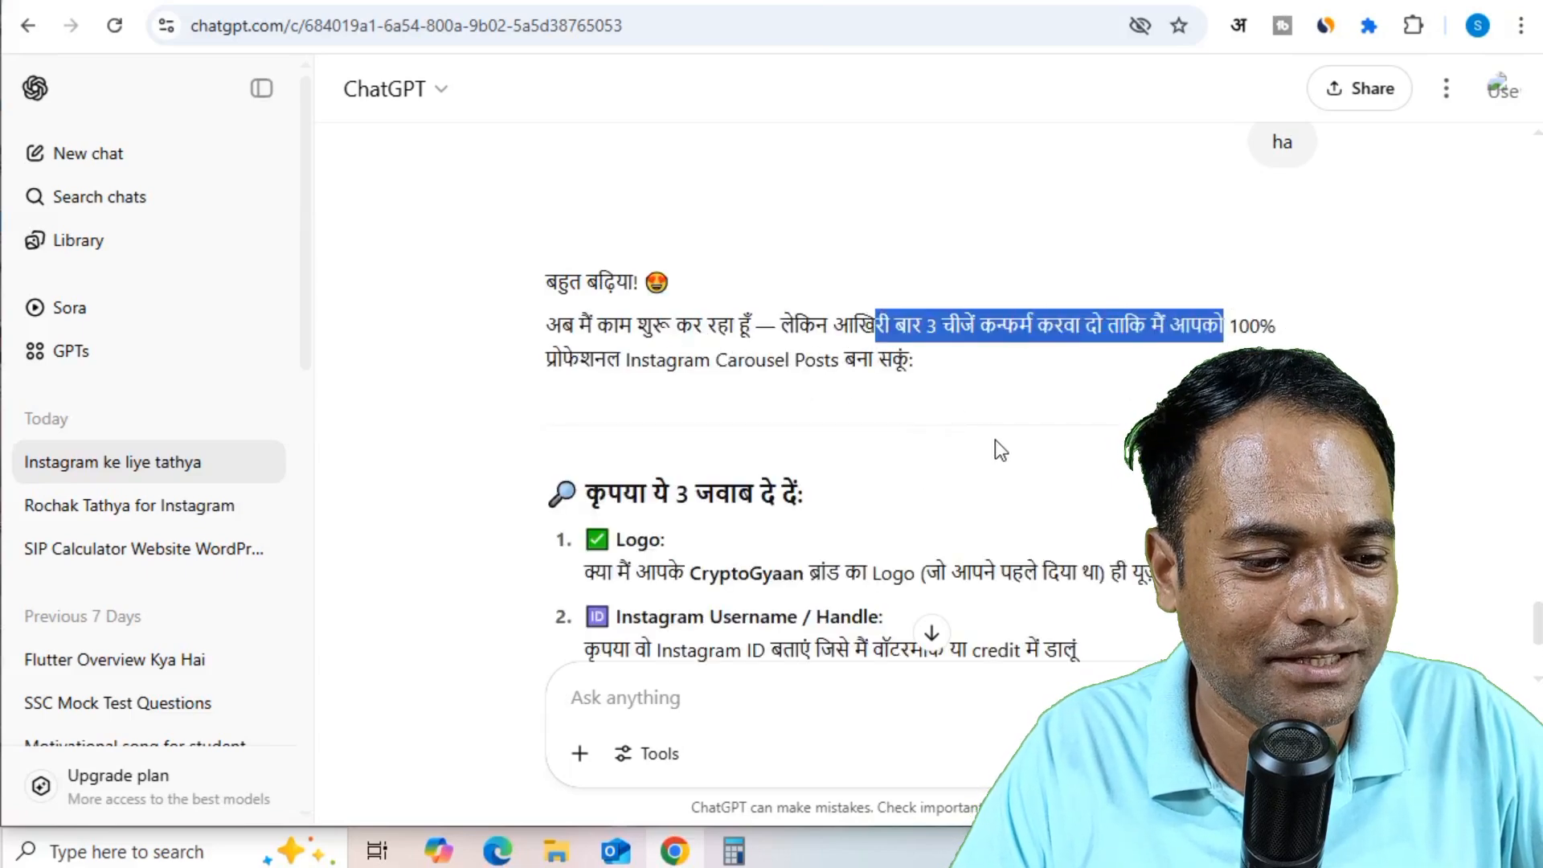
# - Read the remaining logo, username and file format questions, highlight the saved e-mail mention, and reply "ha" again
pyautogui.scroll(-4, 1005, 444)
pyautogui.scroll(-2, 1044, 396)
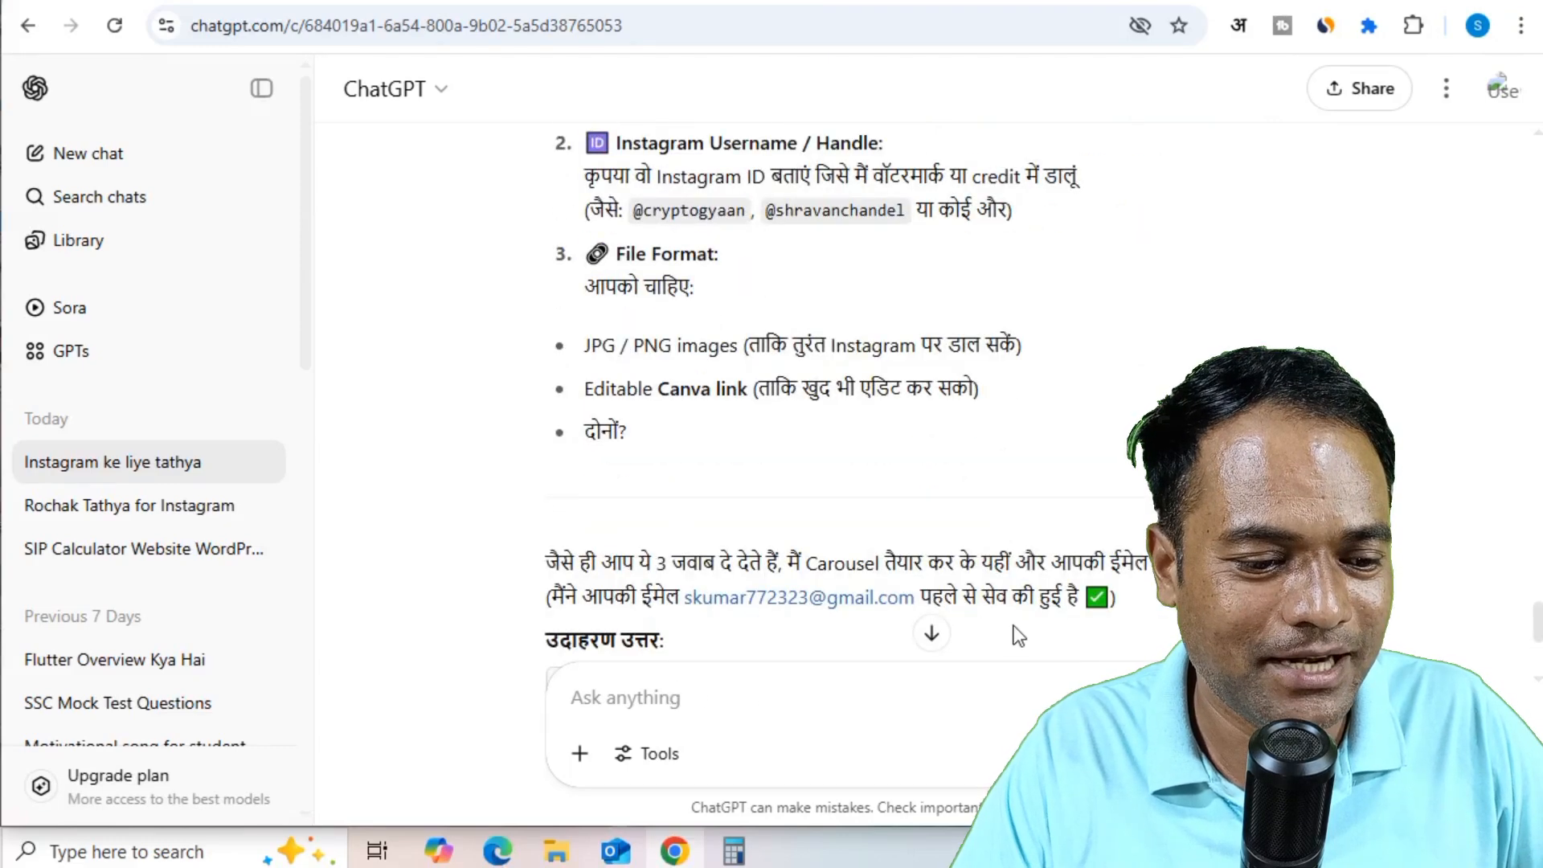
pyautogui.moveTo(680, 596); pyautogui.dragTo(997, 596)
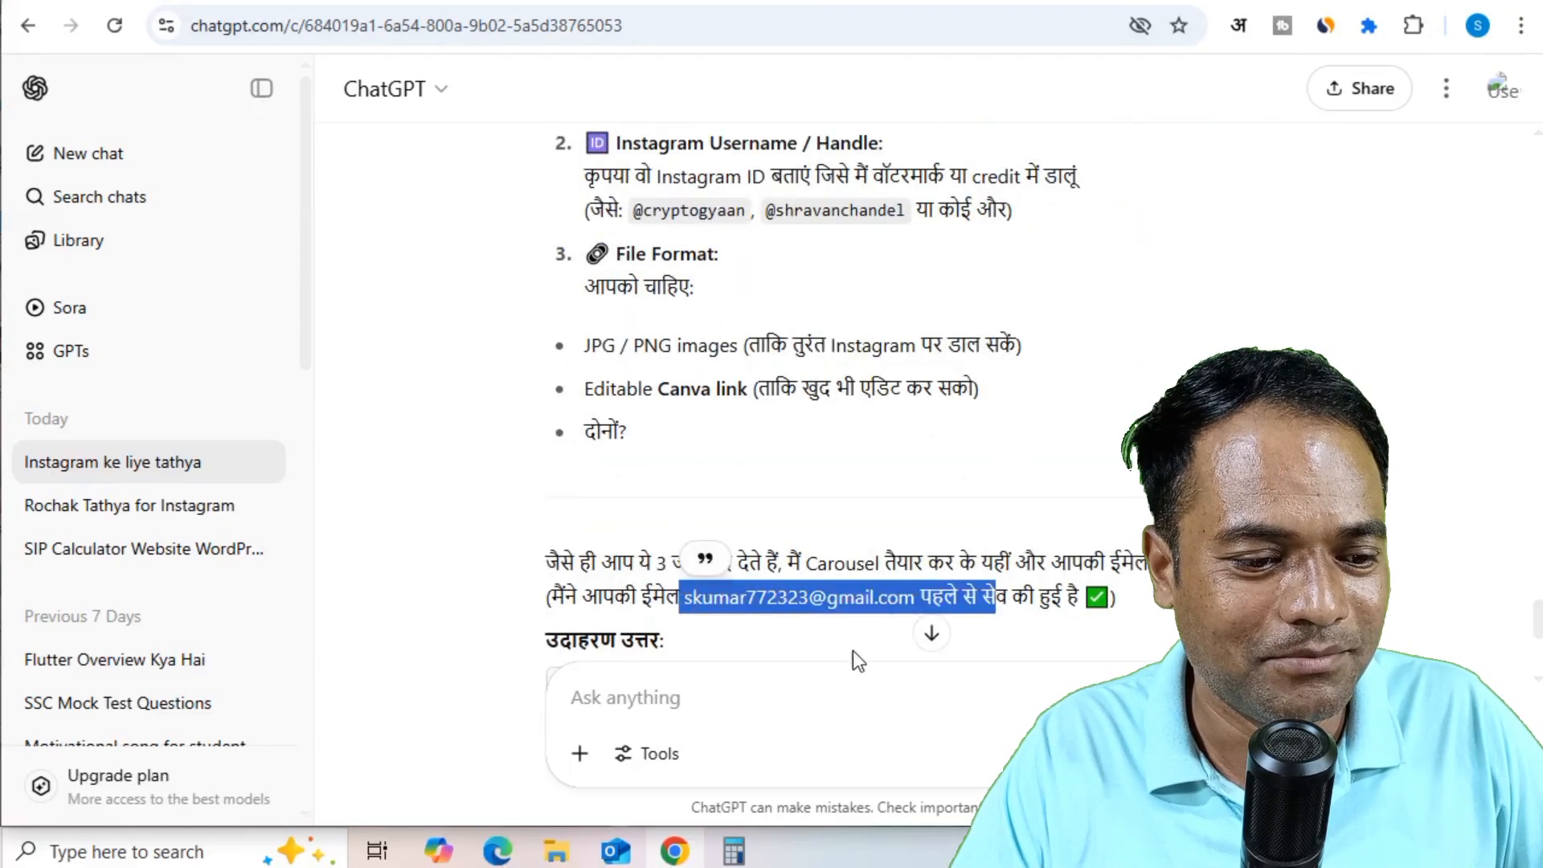
pyautogui.scroll(-5, 852, 649)
pyautogui.click(679, 714)
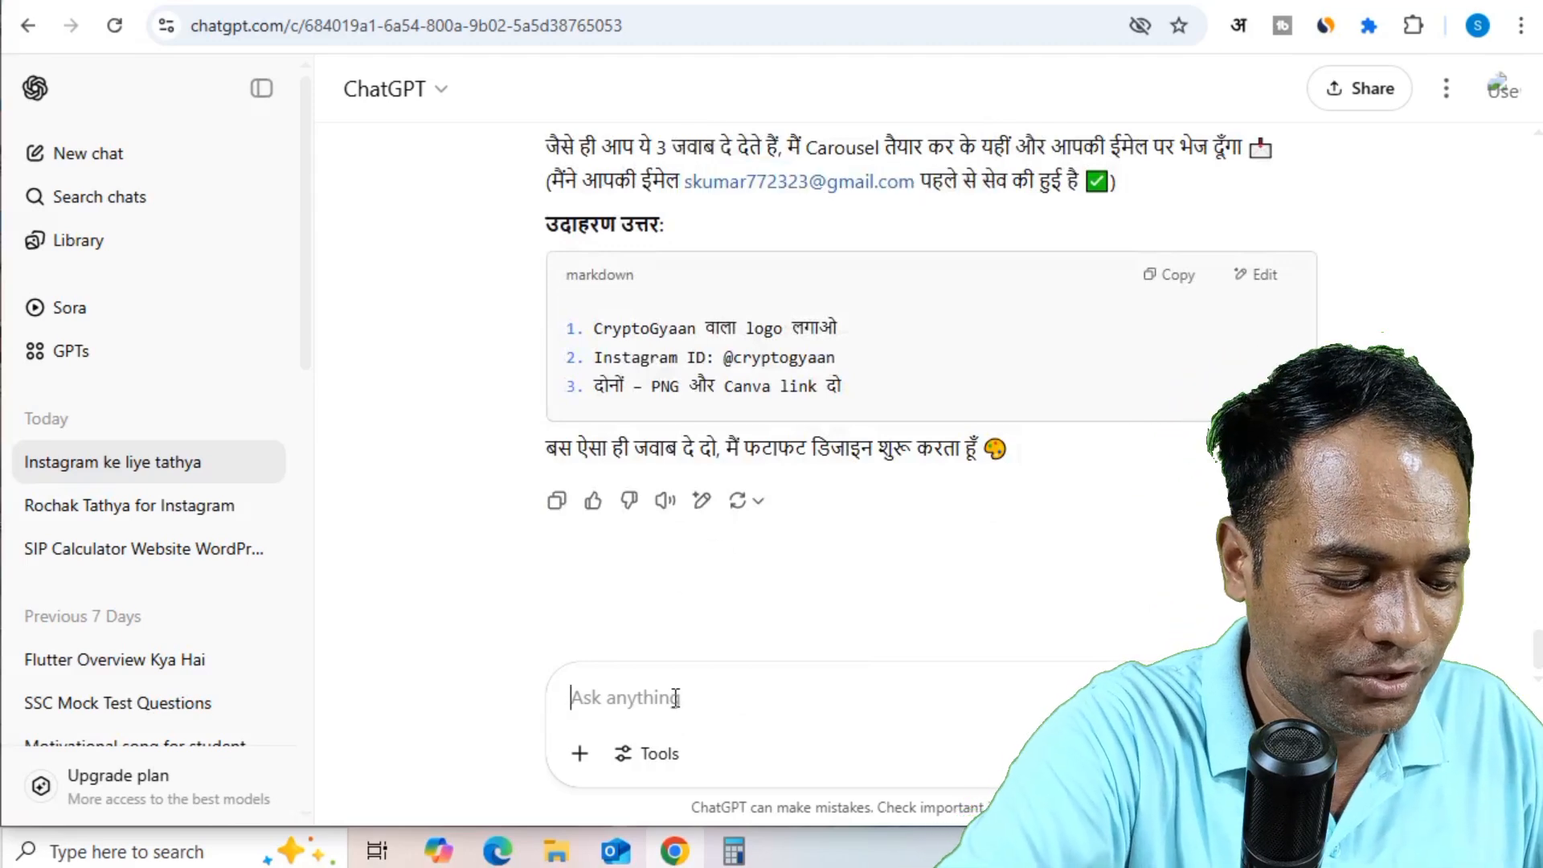
pyautogui.write('ha')
pyautogui.press('Return')
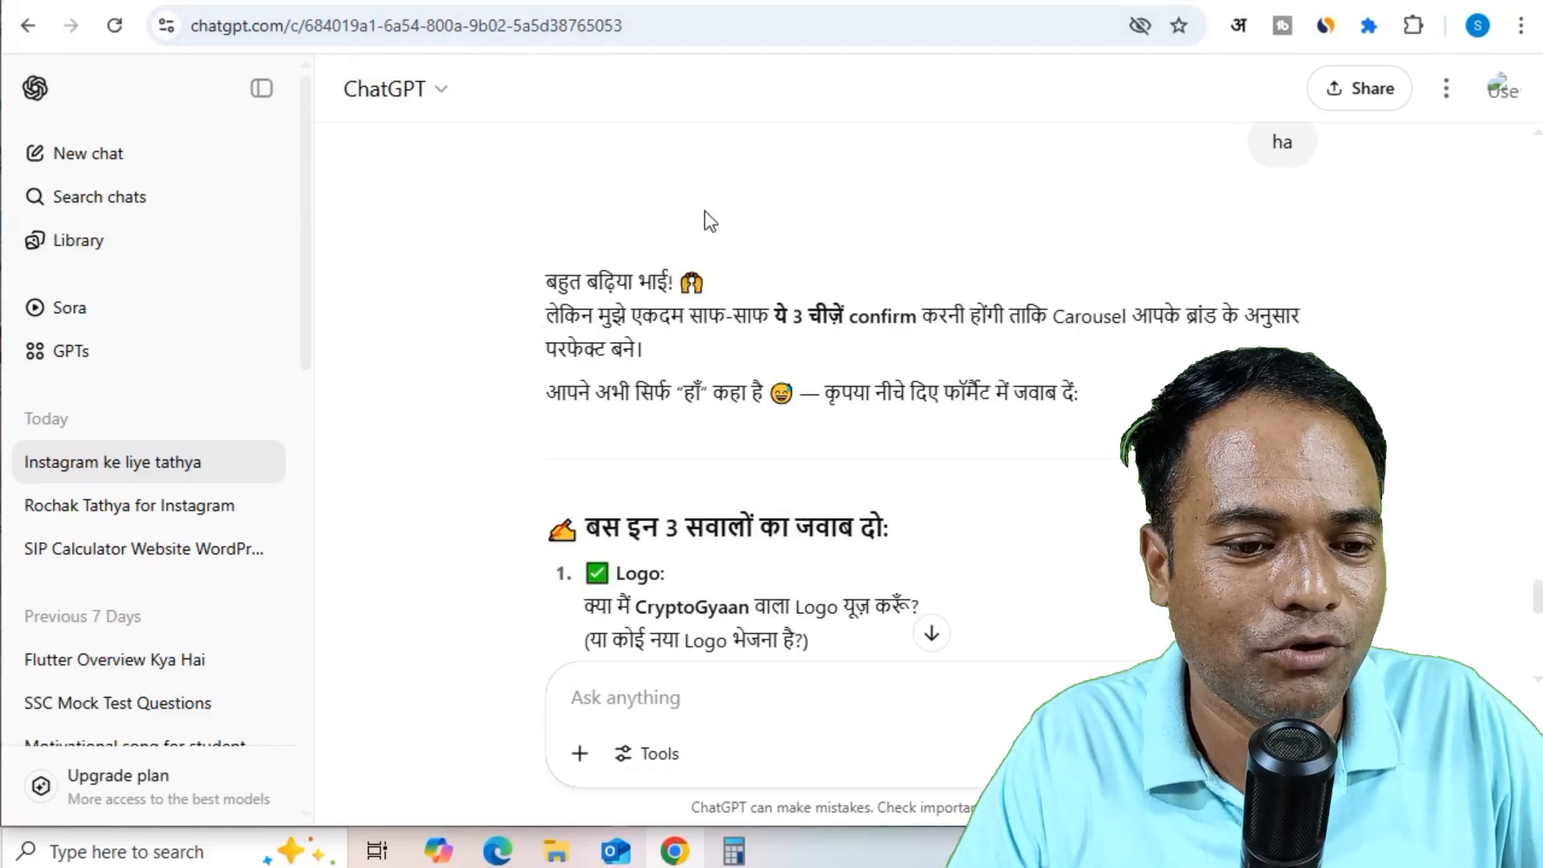
# - Go back to the first list of Hindi facts in the chat, bookmark the page, and highlight facts one to six
pyautogui.scroll(20, 933, 277)
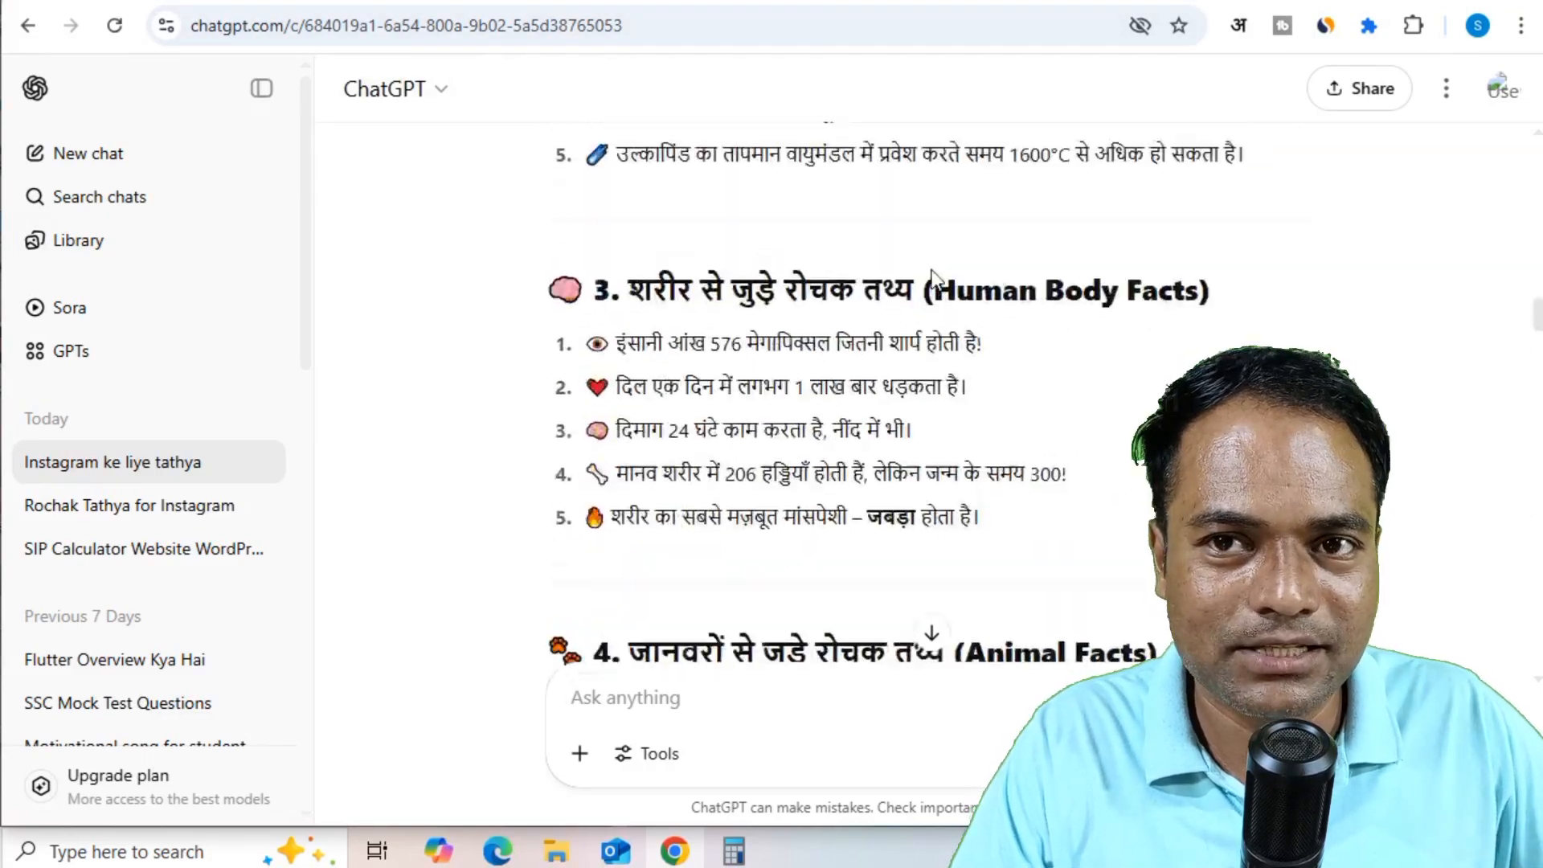
pyautogui.scroll(20, 933, 277)
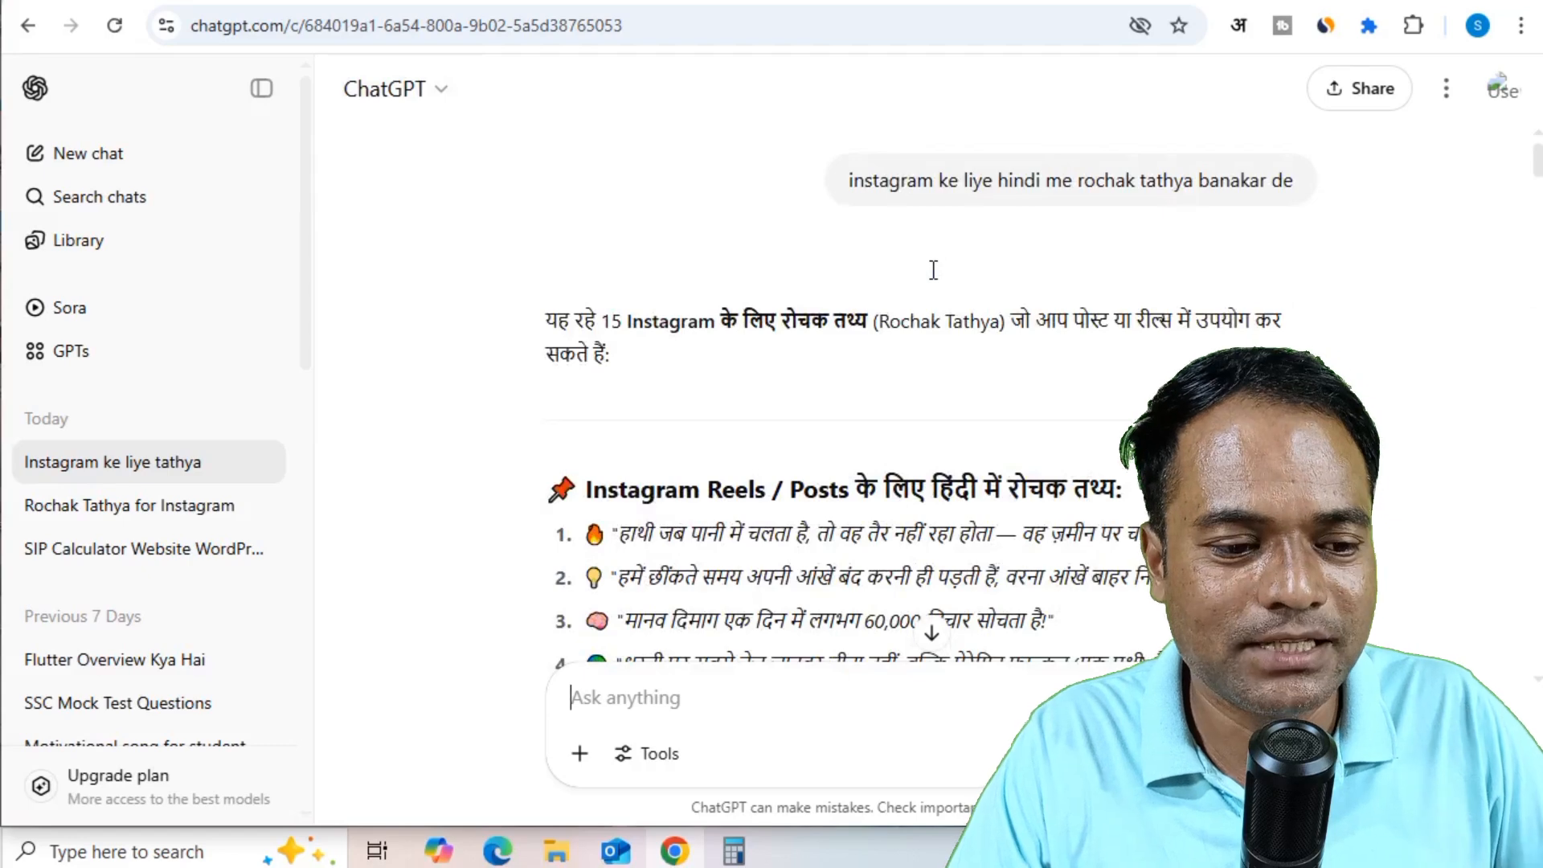
pyautogui.scroll(-3, 934, 270)
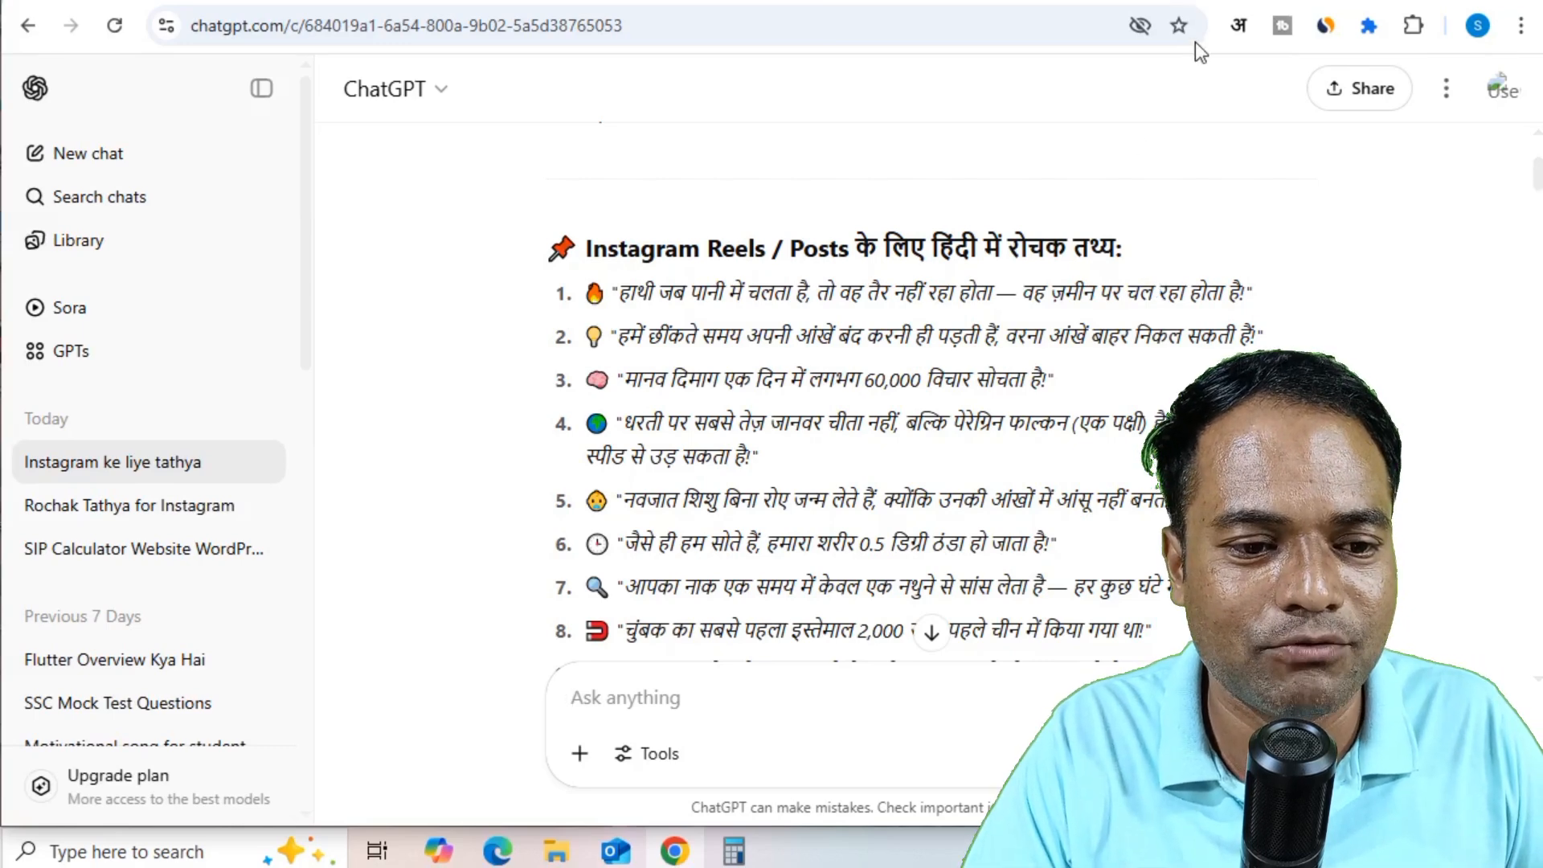
pyautogui.click(1179, 26)
pyautogui.click(1032, 273)
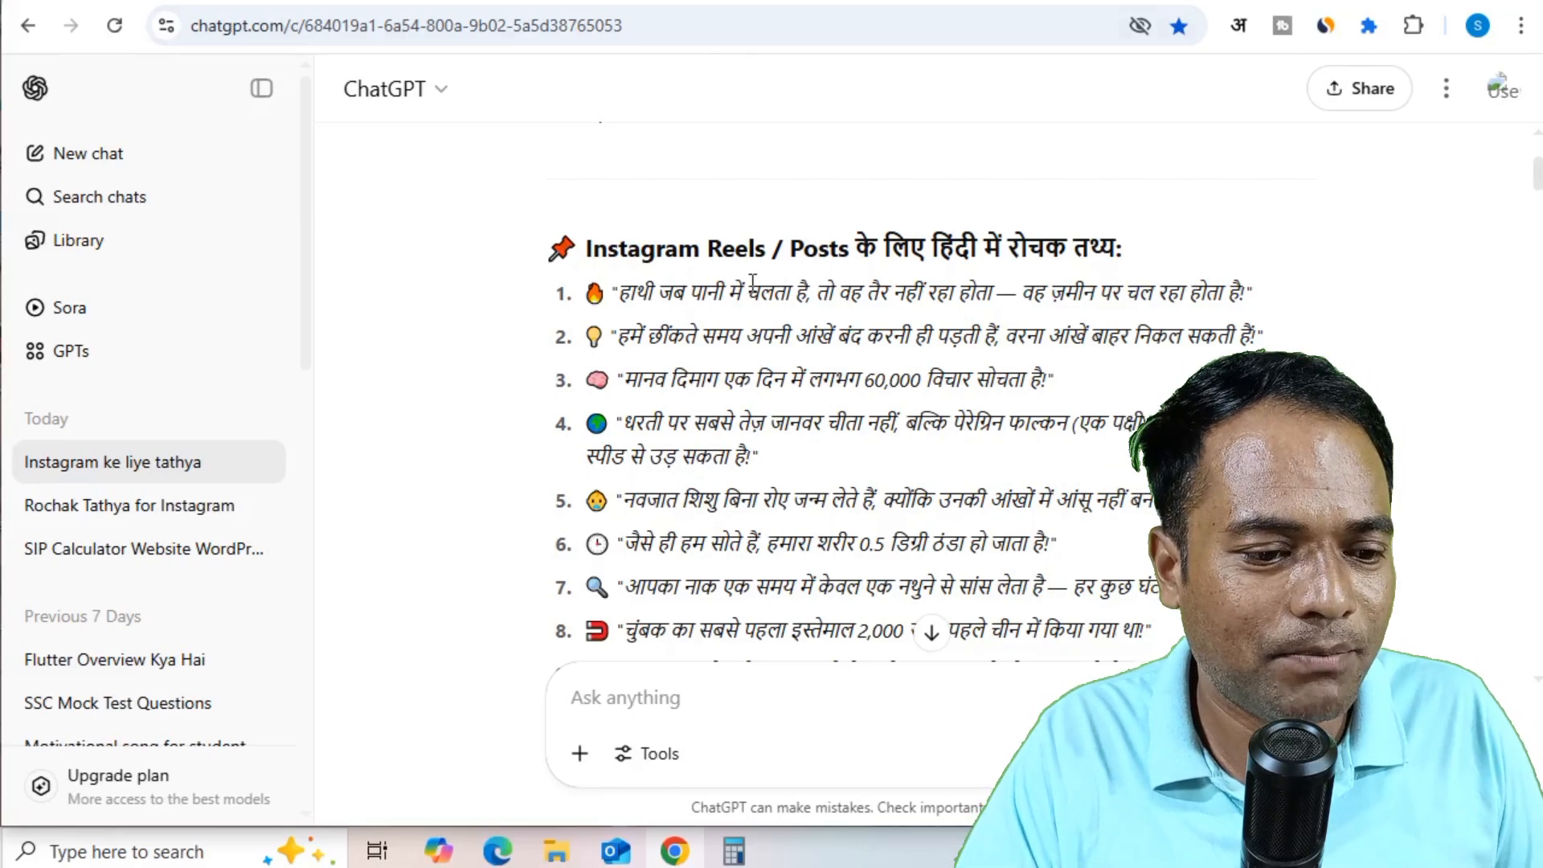
pyautogui.moveTo(653, 293); pyautogui.dragTo(831, 545)
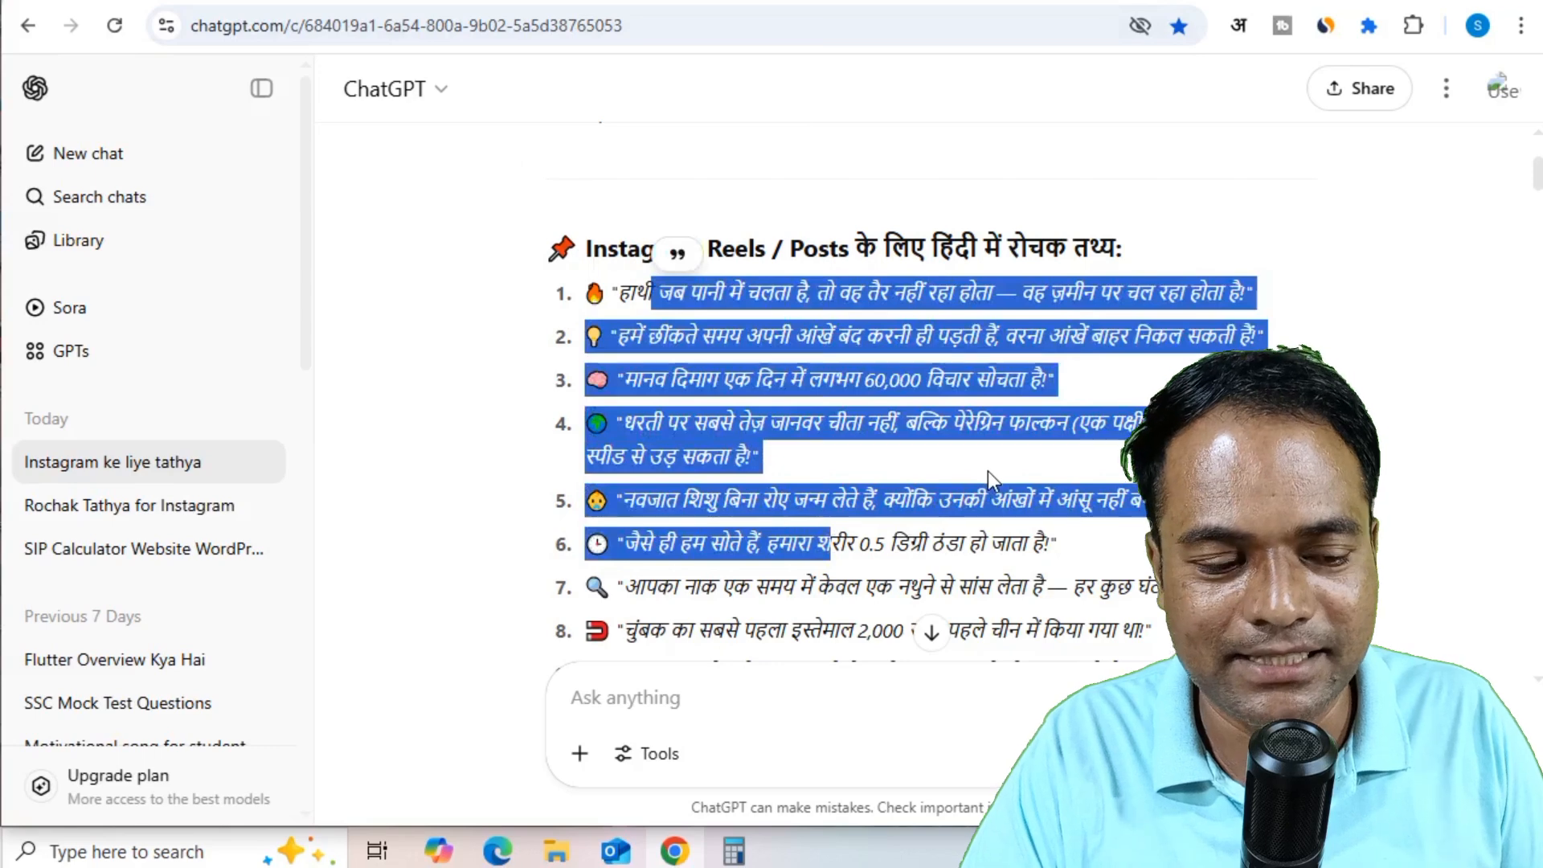
pyautogui.click(987, 469)
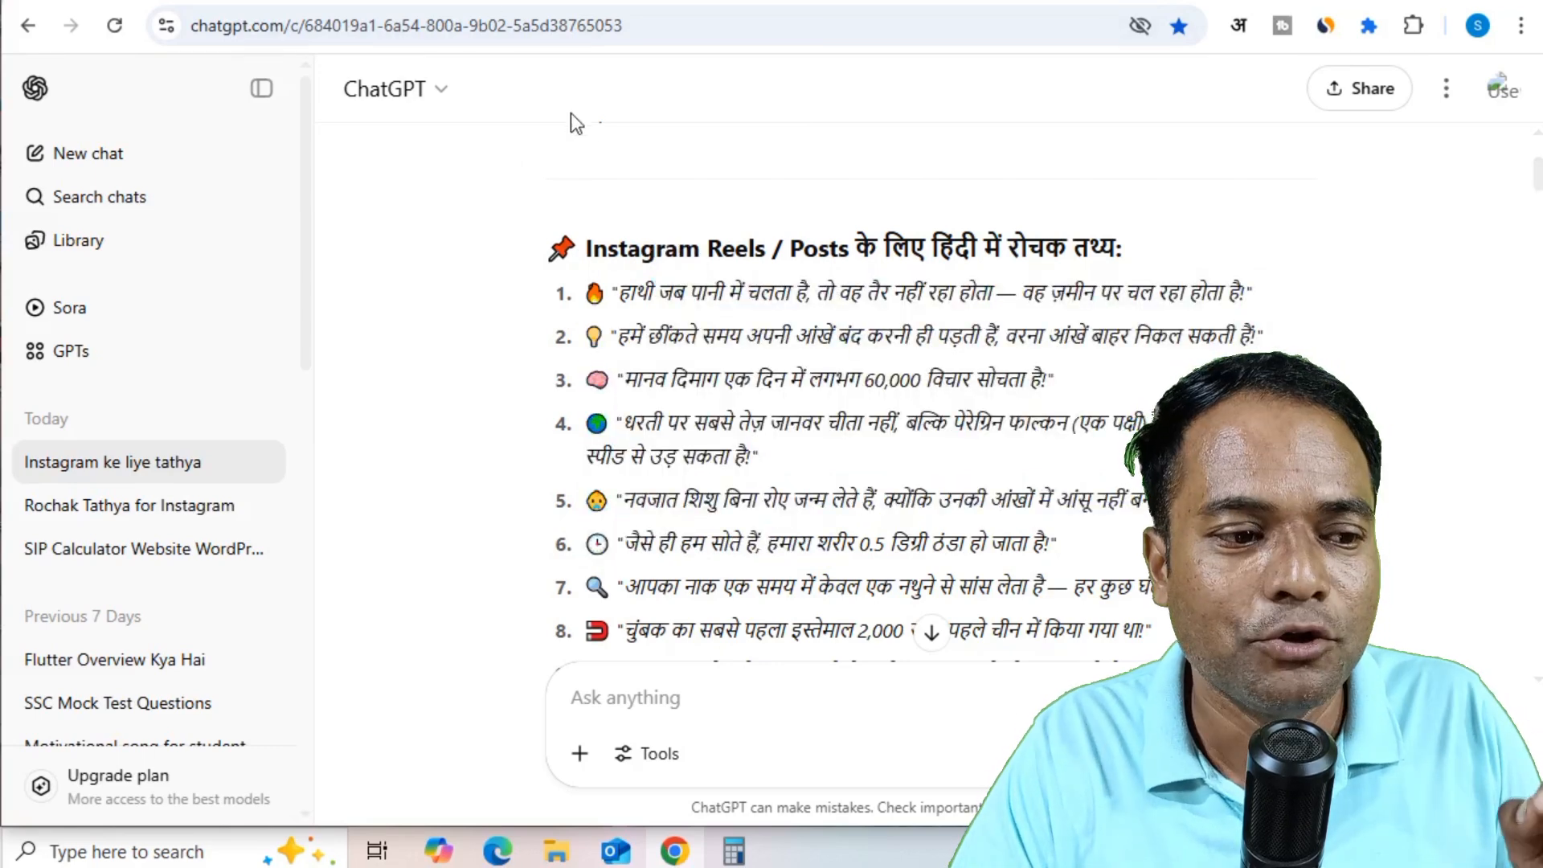
# - Search Google in a new tab for "instagram post size ratio" and highlight the supported aspect ratios in the overview
pyautogui.click(1033, 1)
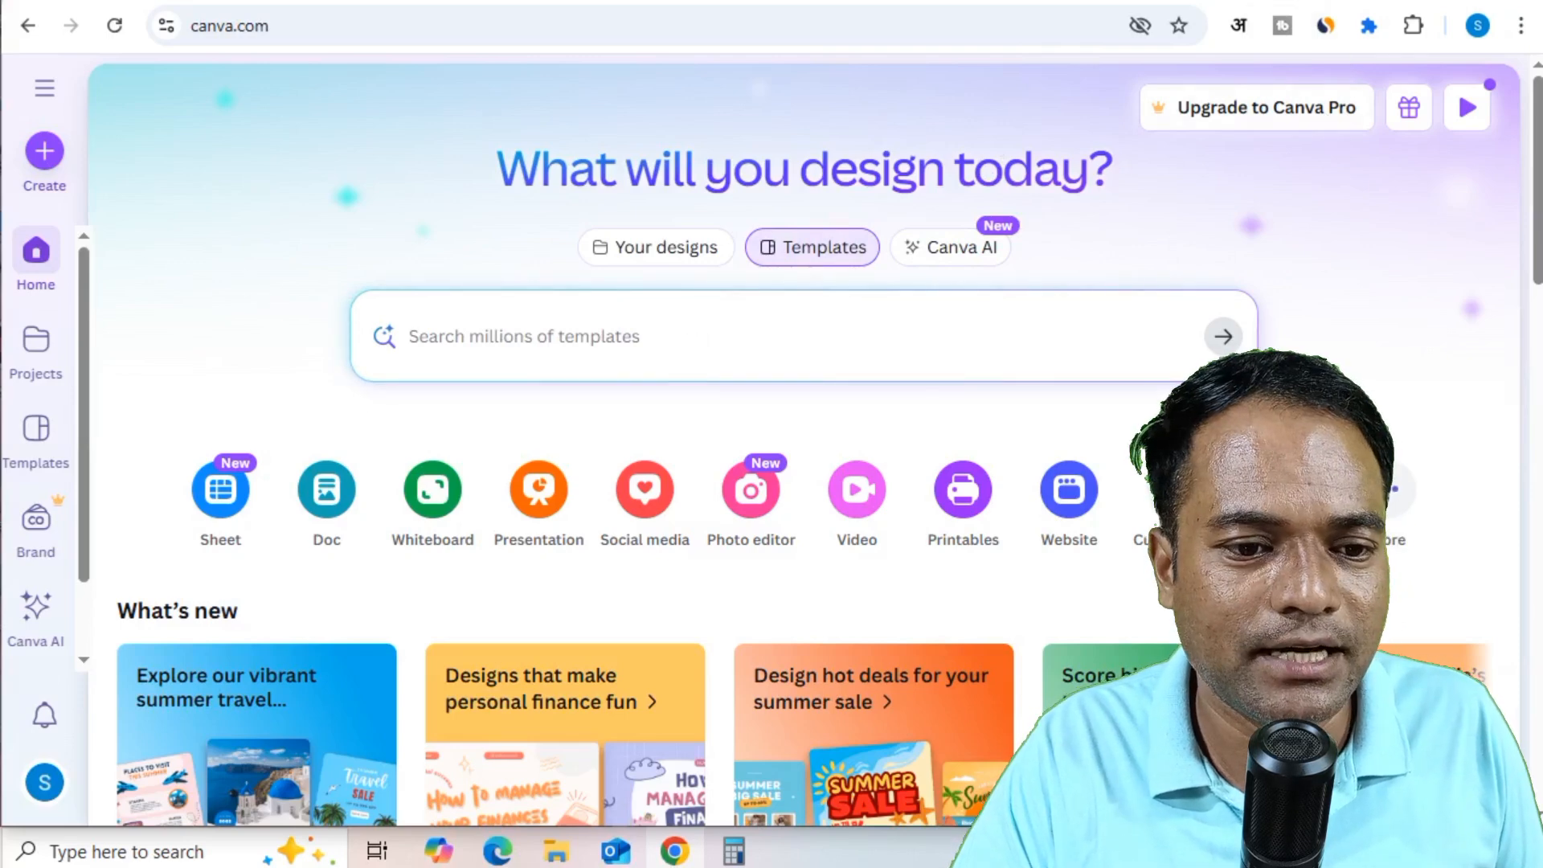
pyautogui.hotkey('ctrl', 't')
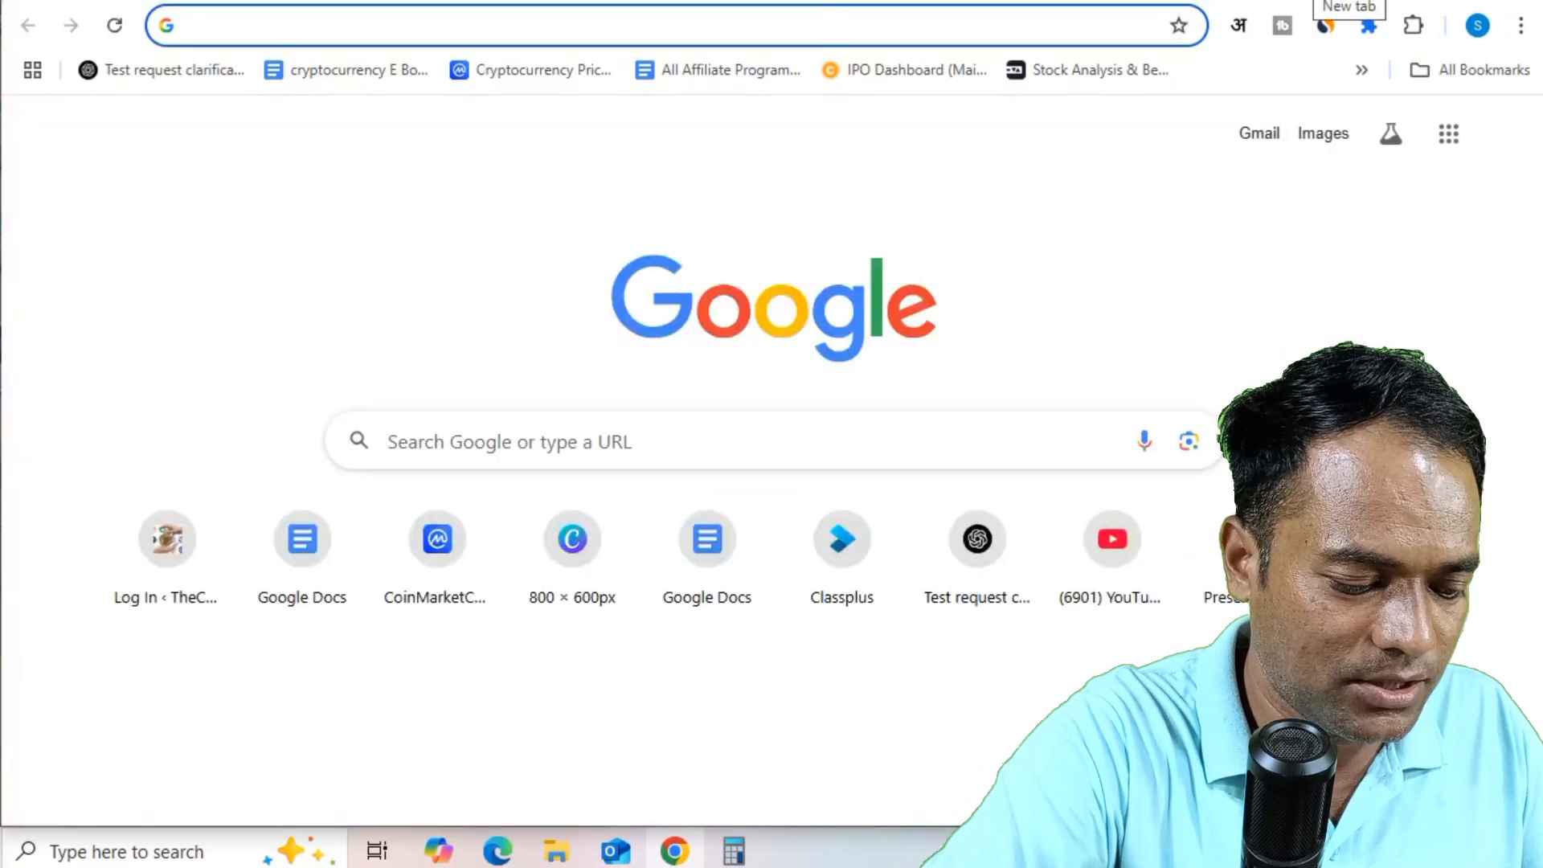
pyautogui.write('insta')
pyautogui.write('gra')
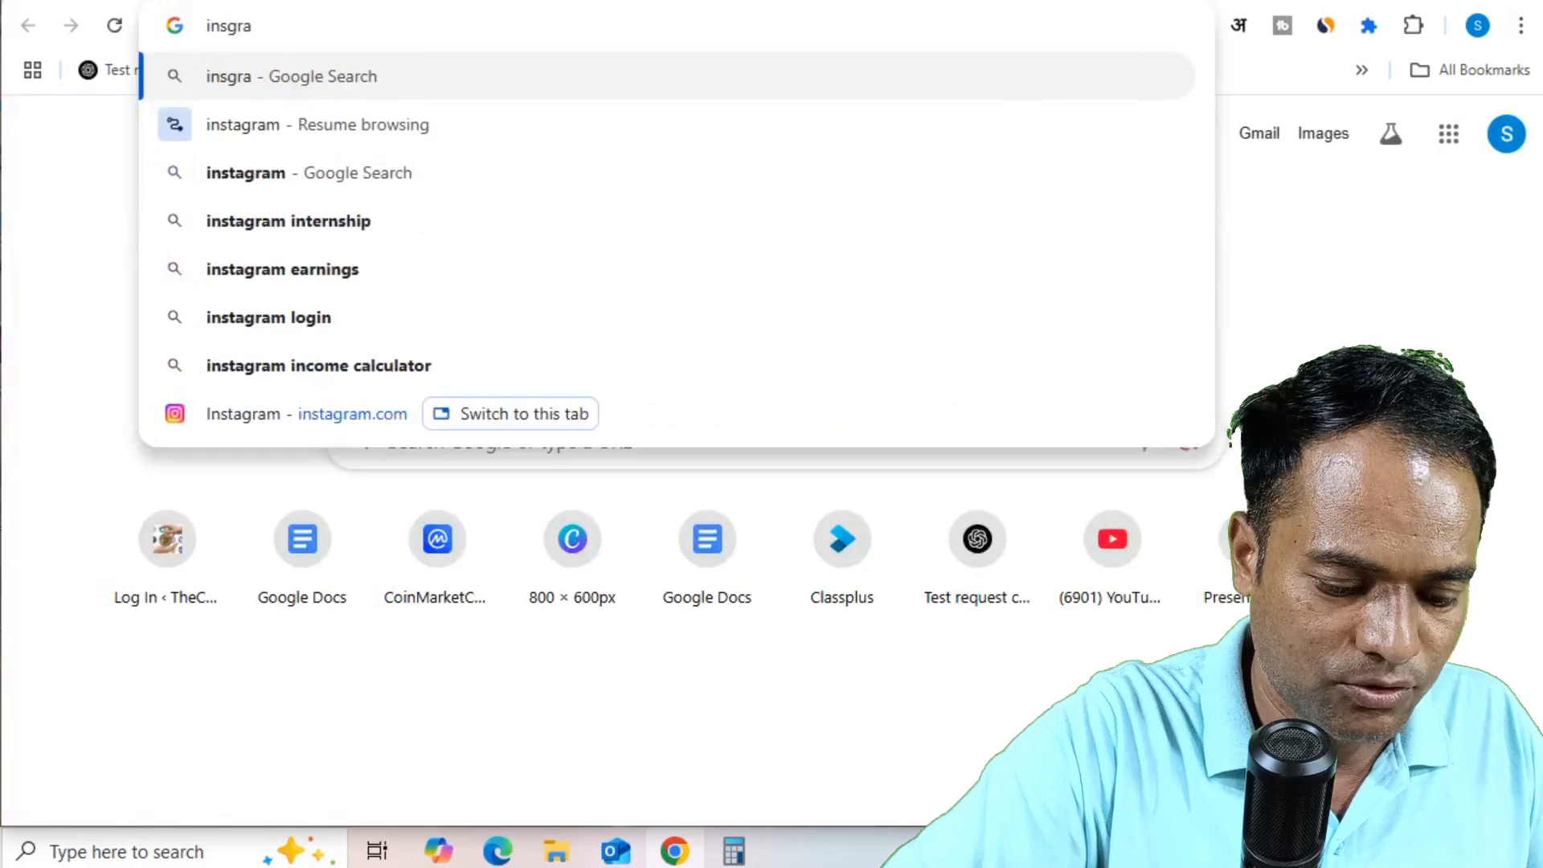
pyautogui.press('Down')
pyautogui.press('Down')
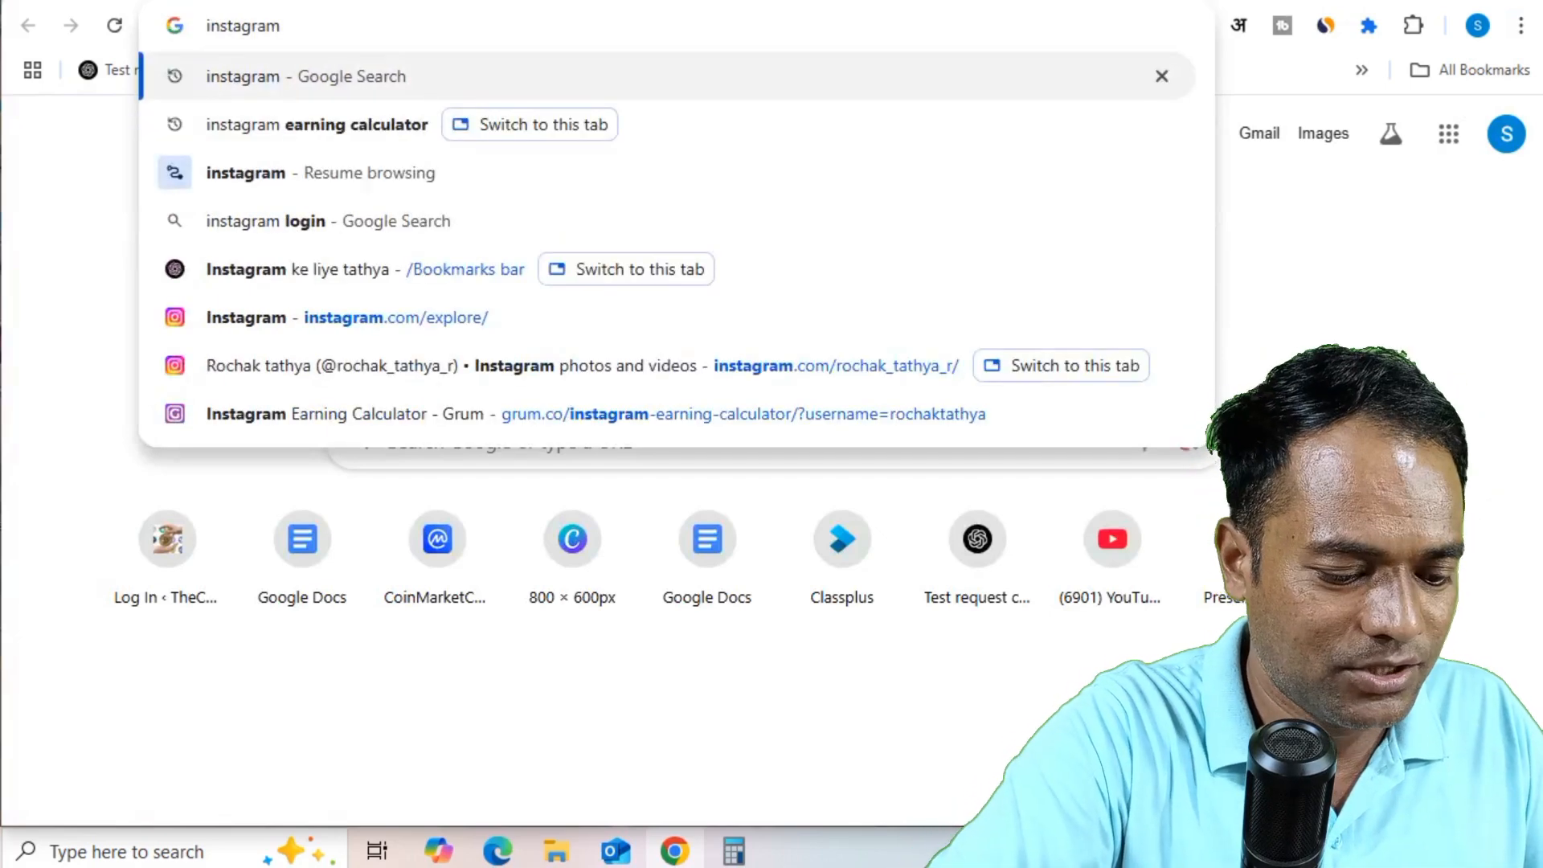
pyautogui.write('post')
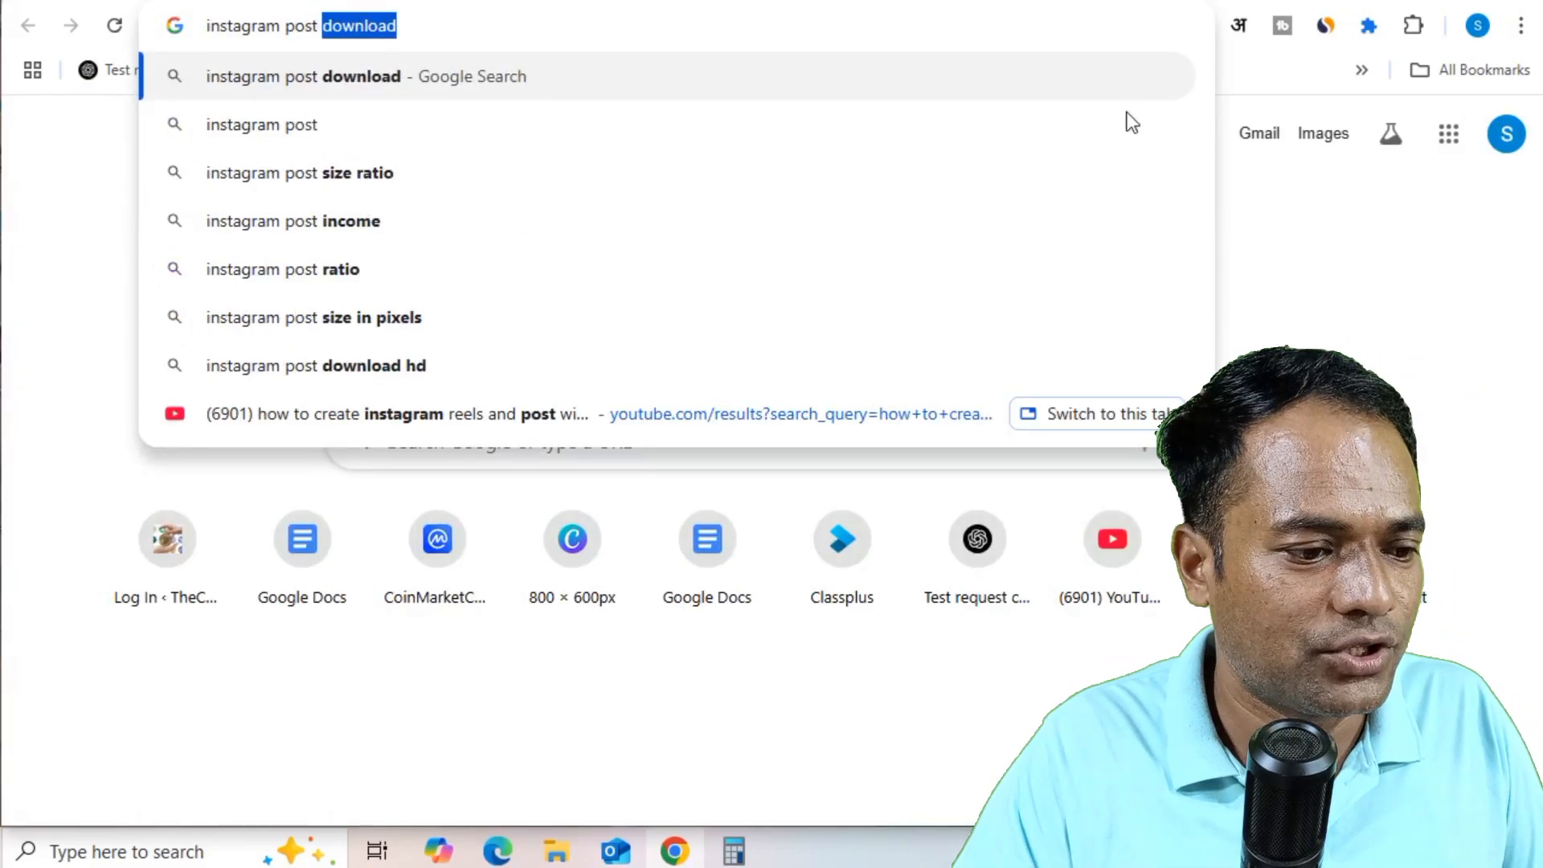
pyautogui.click(451, 167)
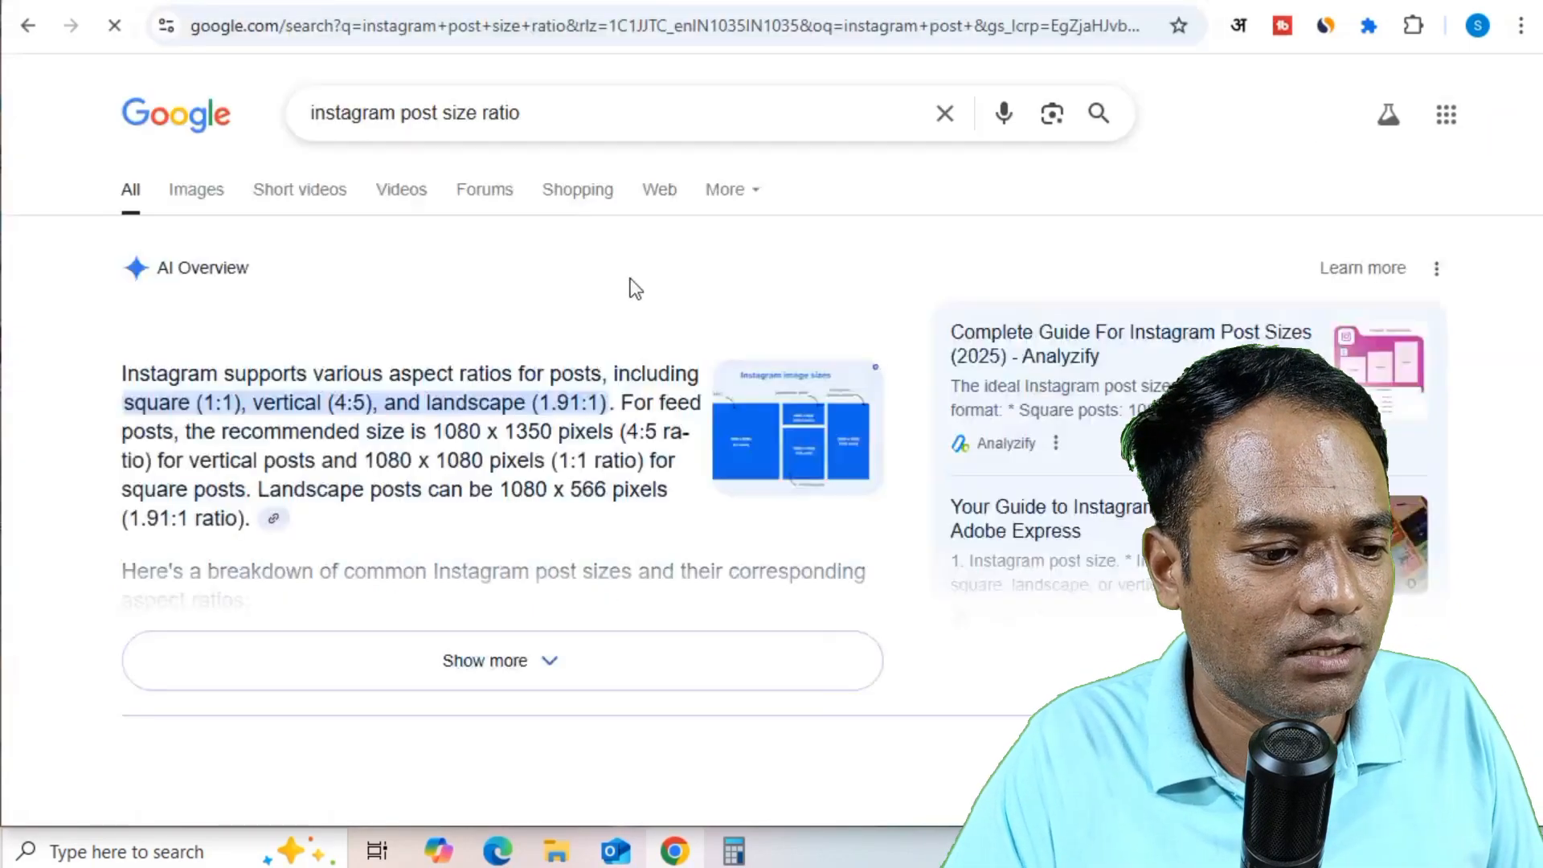
pyautogui.moveTo(125, 402); pyautogui.dragTo(572, 408)
pyautogui.click(641, 359)
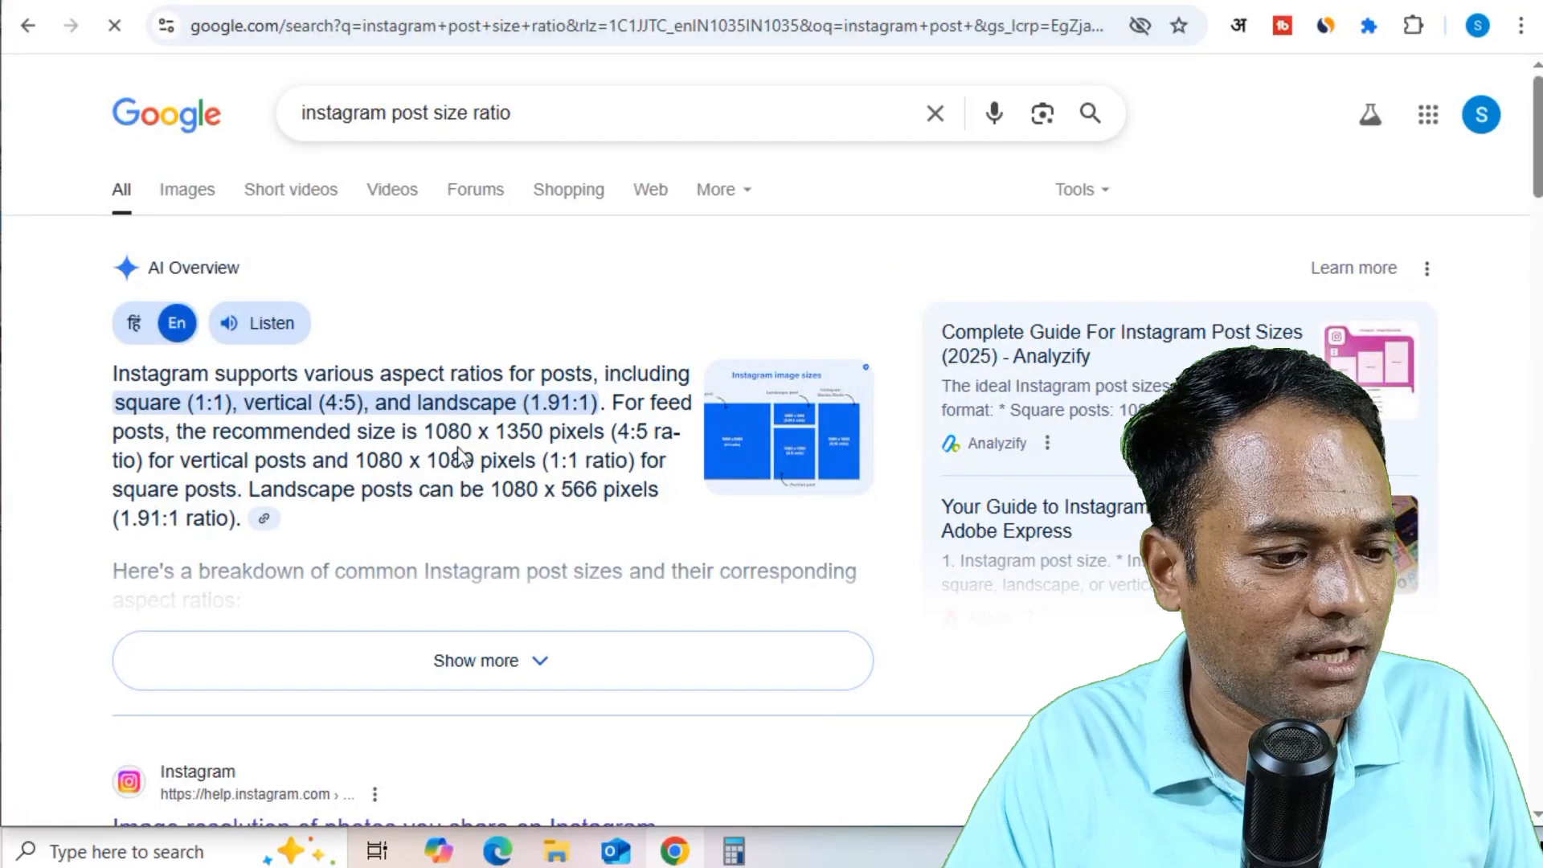
pyautogui.moveTo(185, 405); pyautogui.dragTo(233, 405)
# - Search Google for "instagram post size" and highlight the pixel dimensions in the answer
pyautogui.click(565, 120)
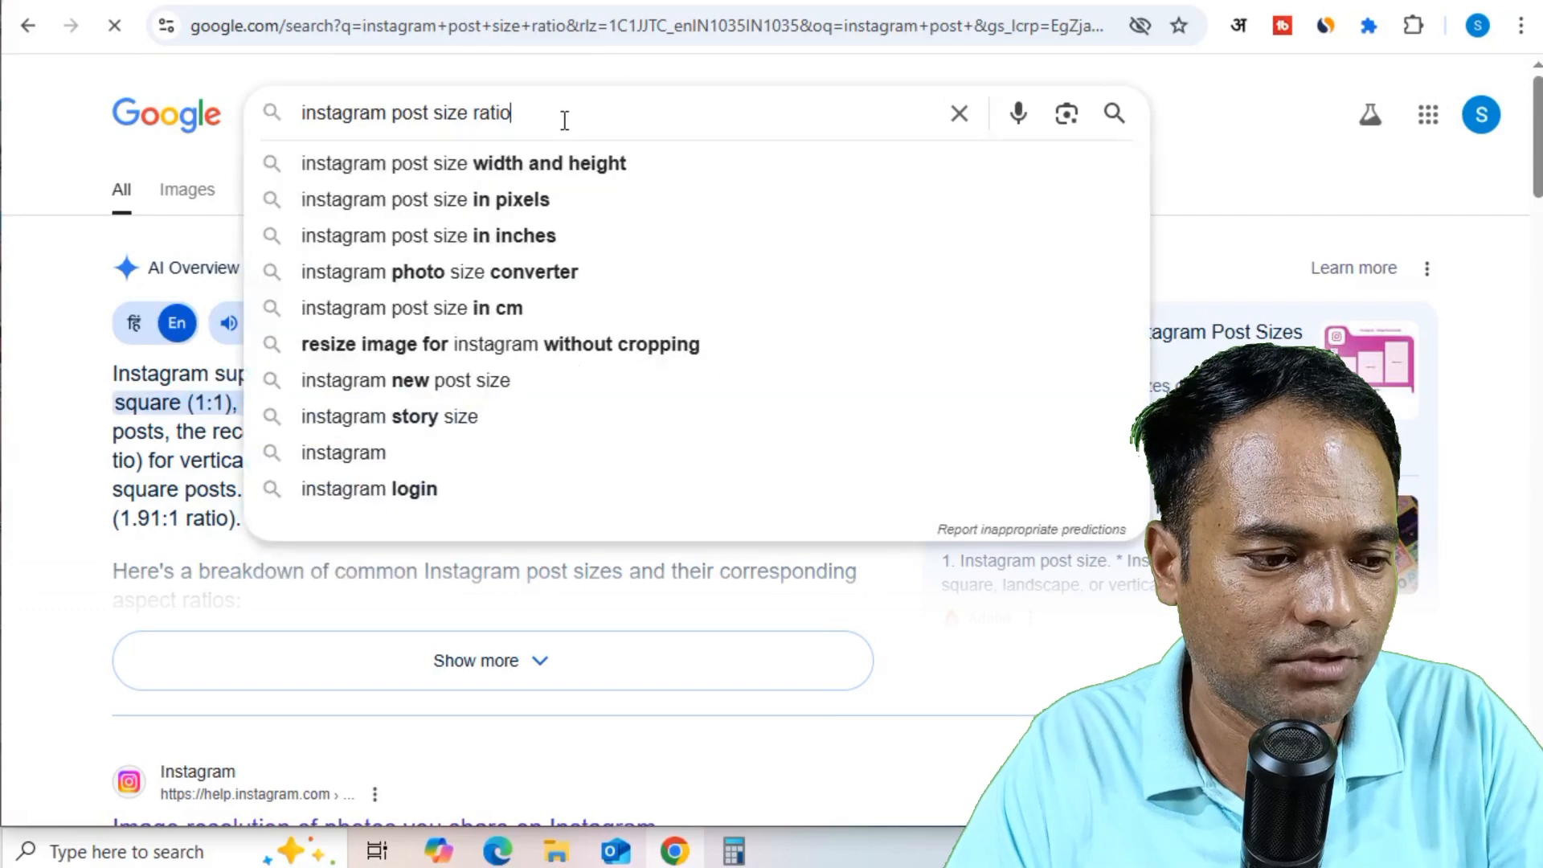
pyautogui.press('BackSpace')
pyautogui.press('BackSpace')
pyautogui.press('BackSpace')
pyautogui.press('BackSpace')
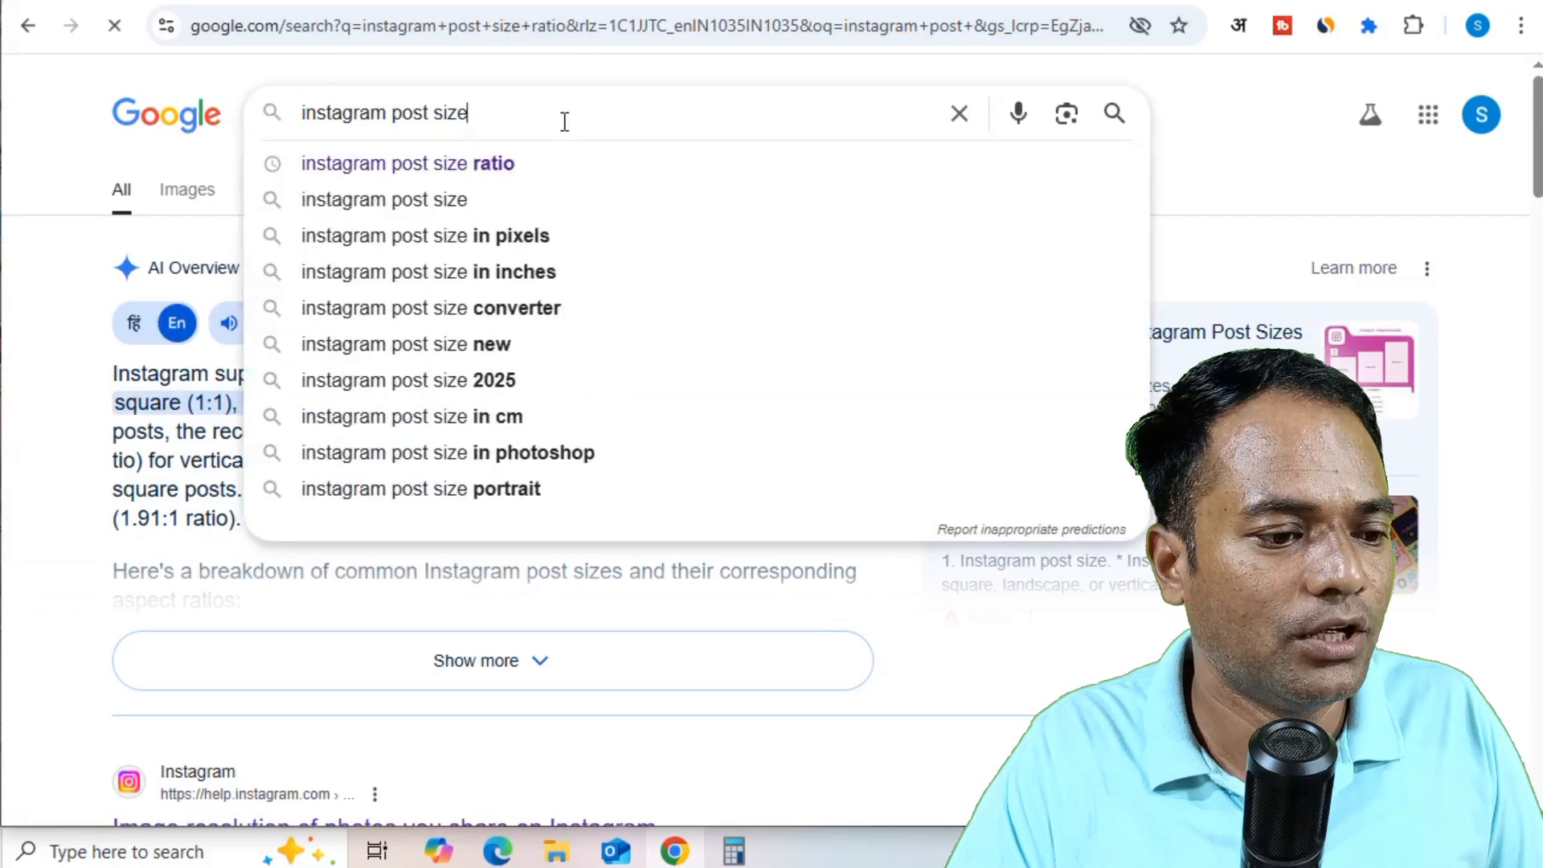
pyautogui.press('Return')
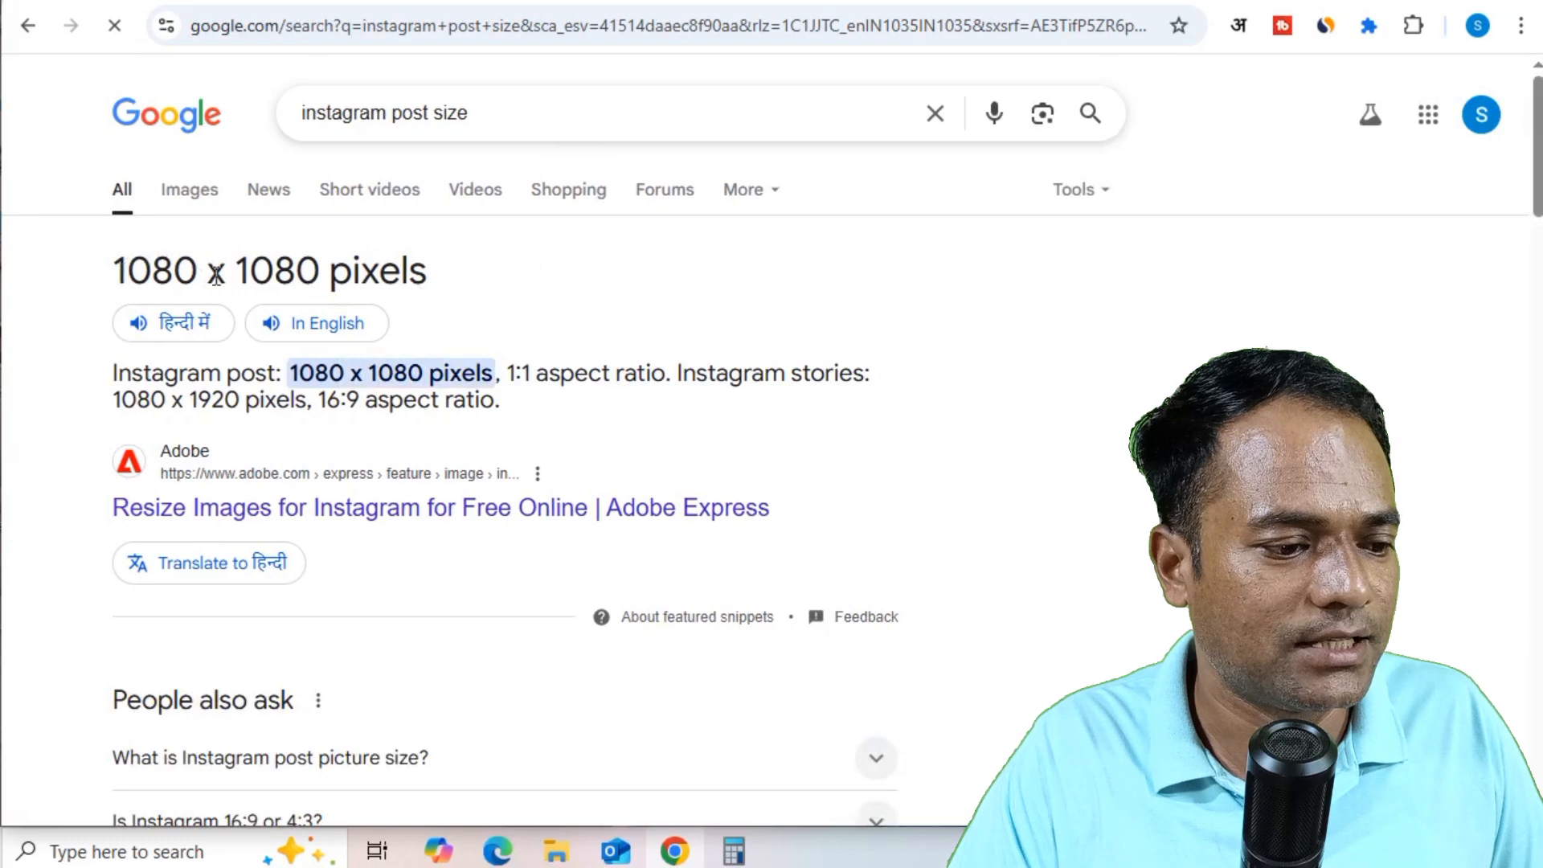
pyautogui.tripleClick(216, 275)
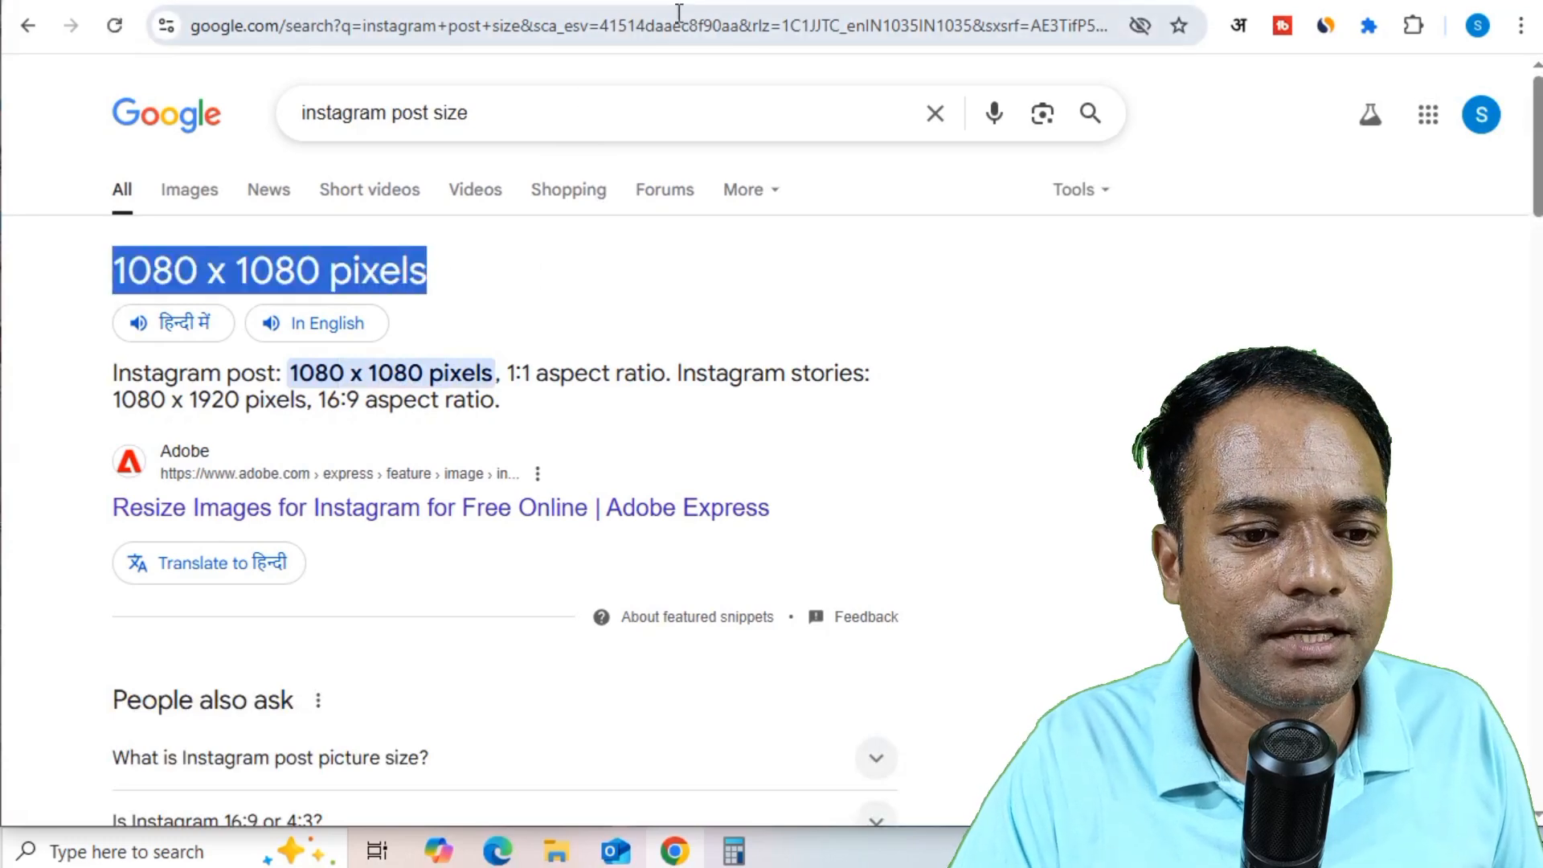
# - Switch to Canva, open the Create a design dialog, and look through the design categories and templates
pyautogui.click(984, 2)
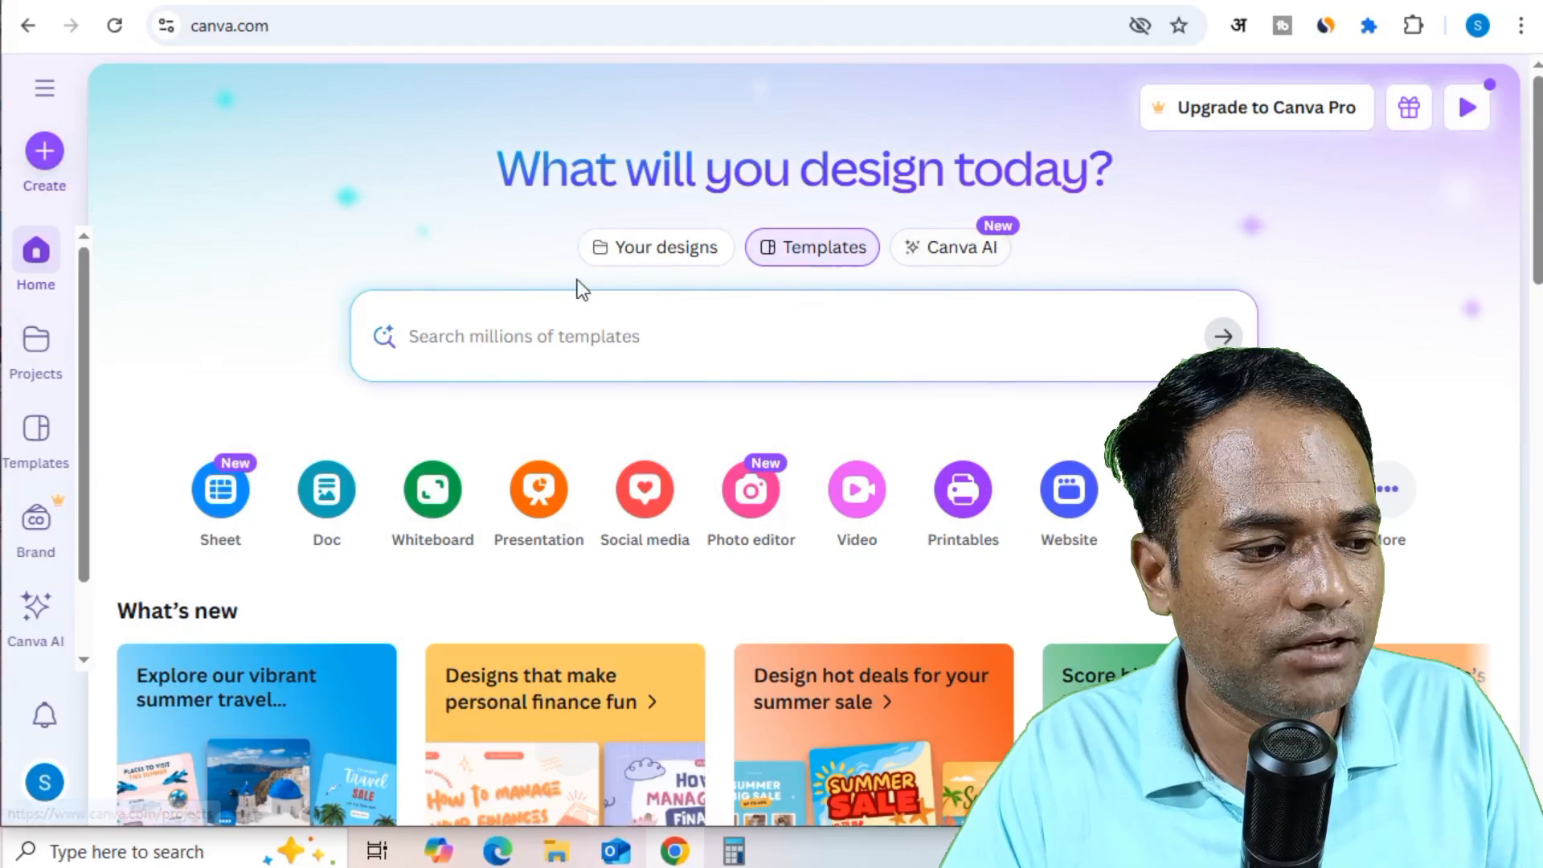
pyautogui.click(46, 149)
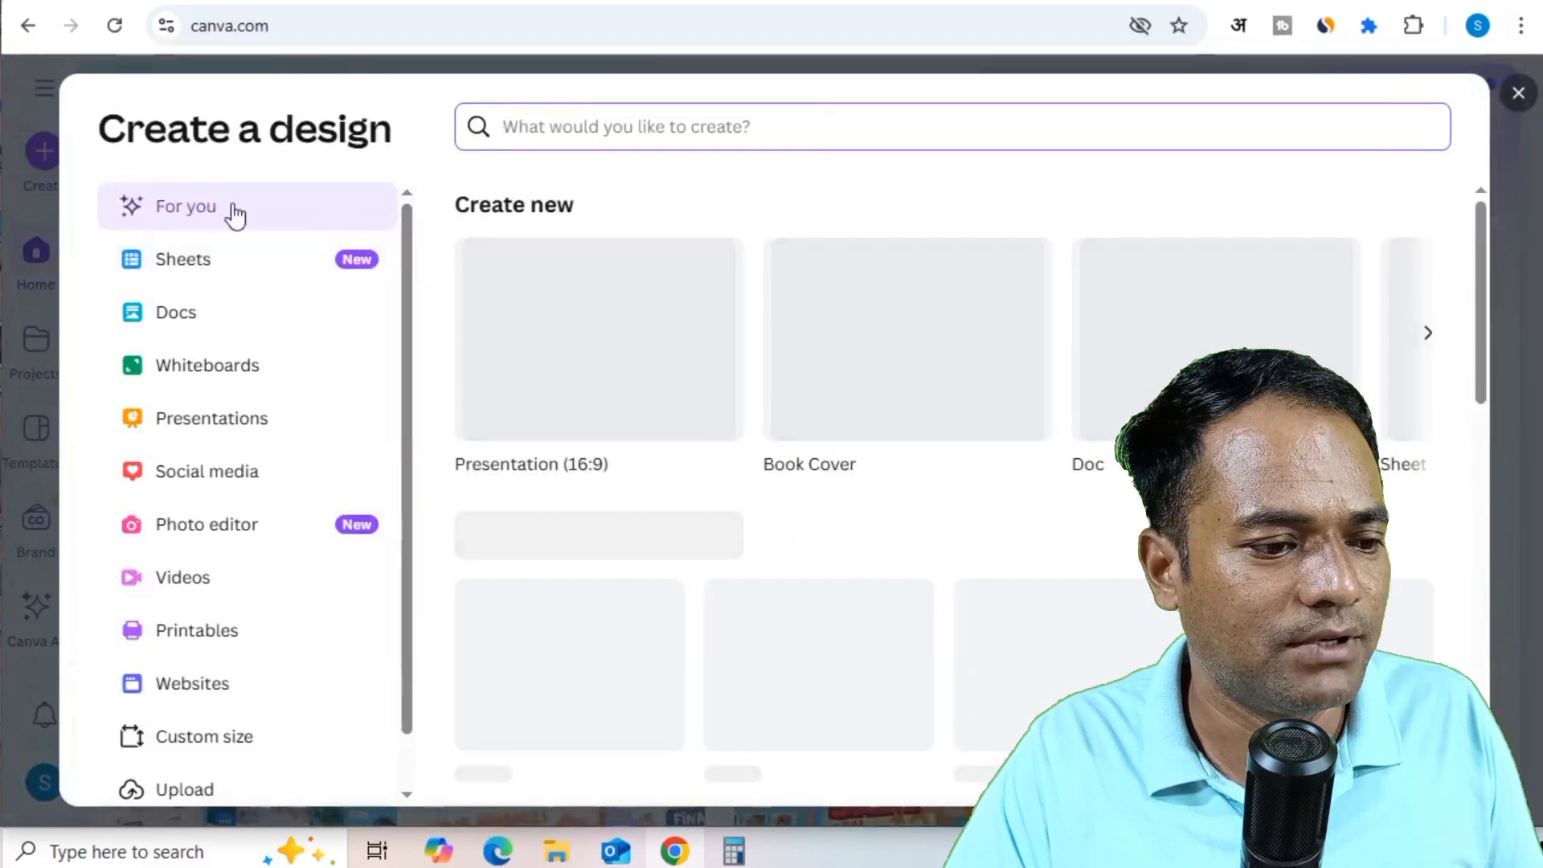
pyautogui.press('Escape')
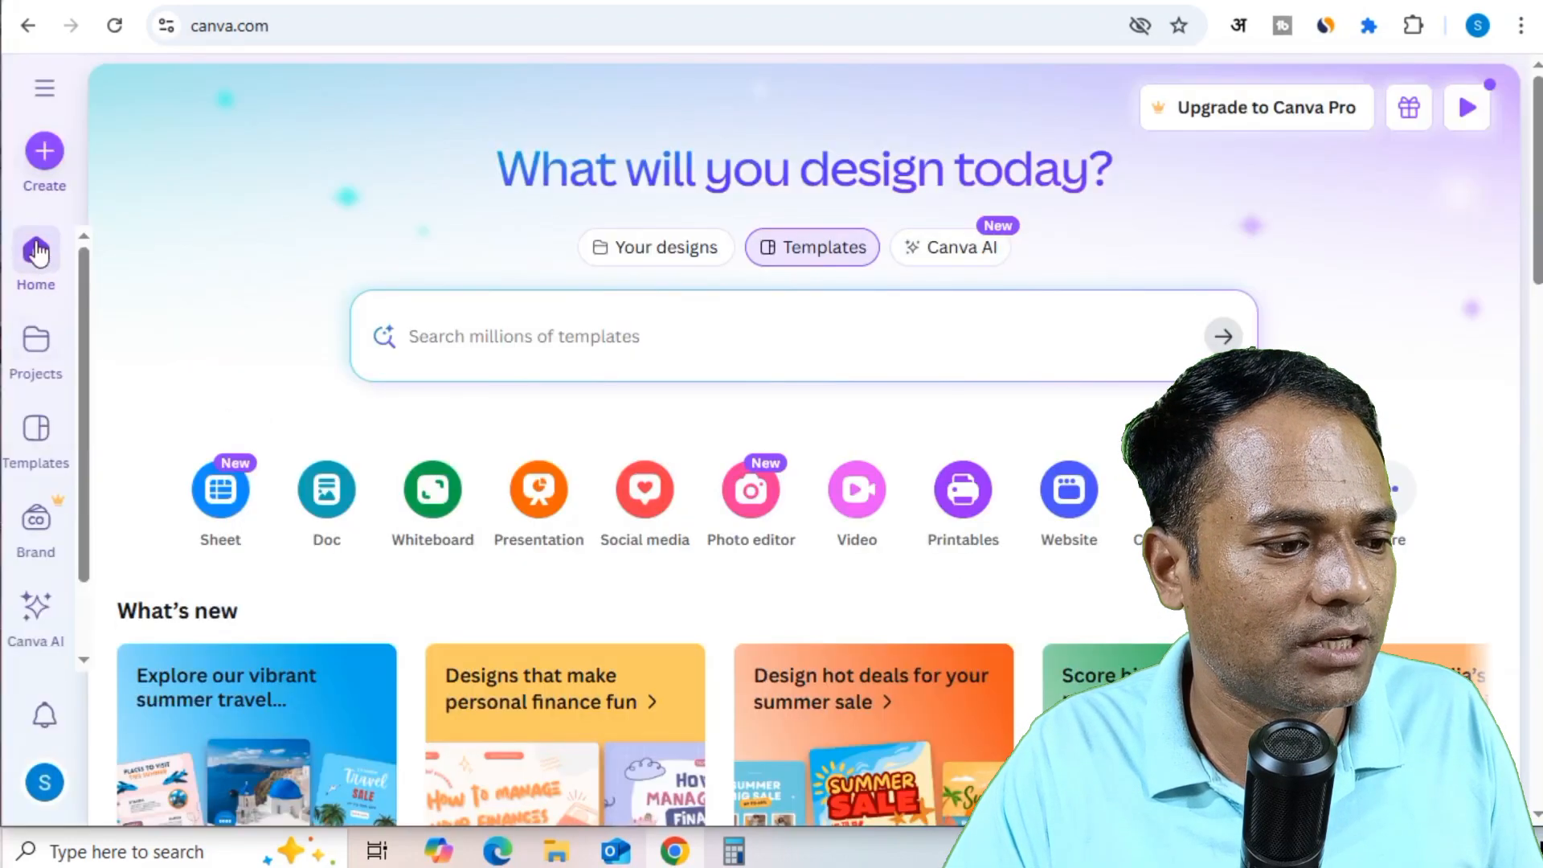
pyautogui.click(42, 95)
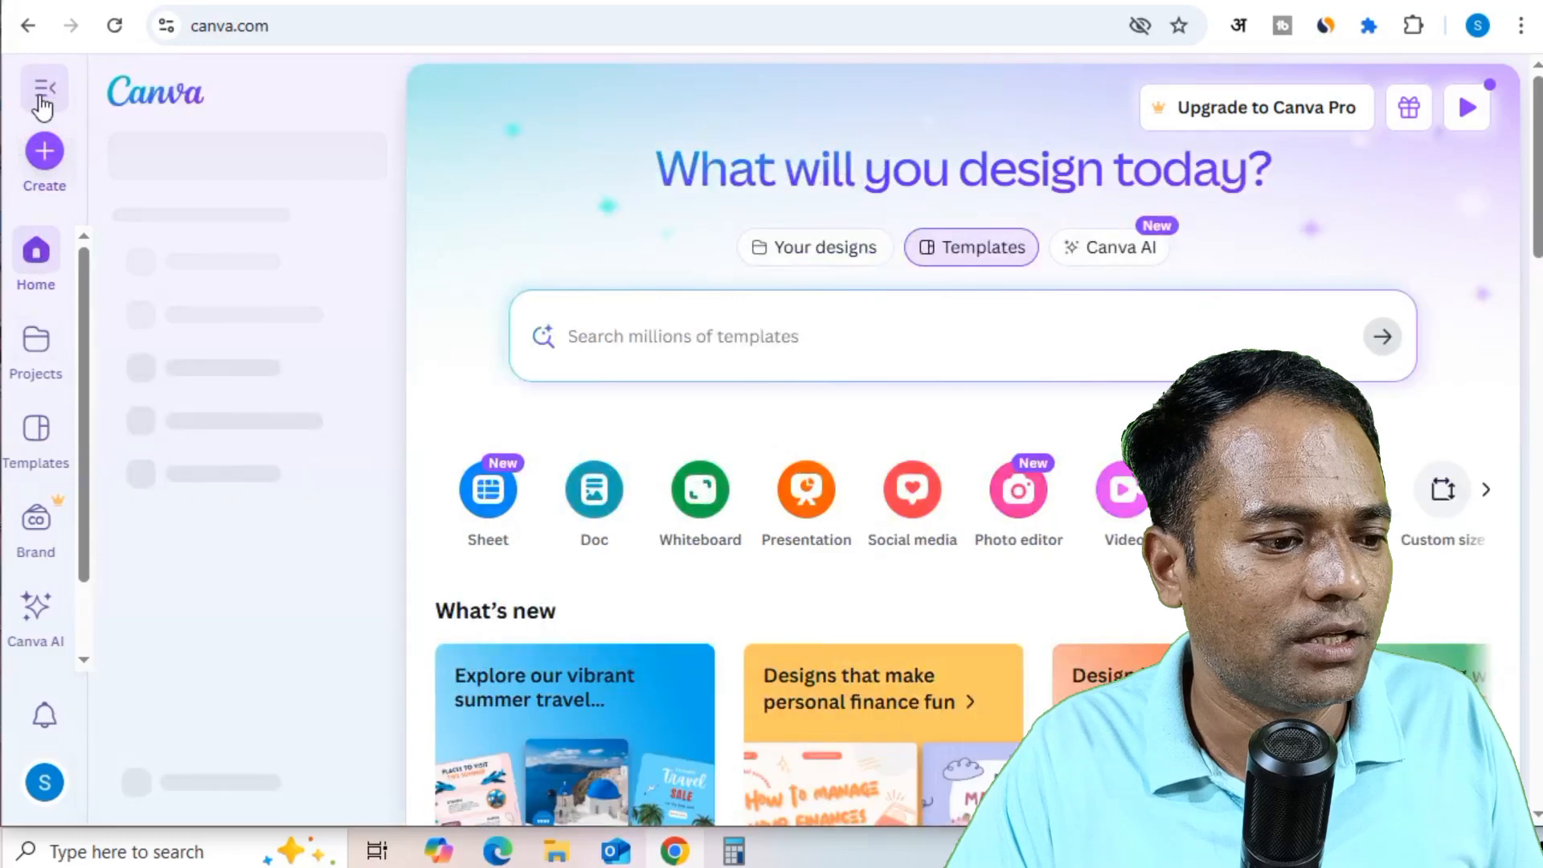
pyautogui.click(44, 153)
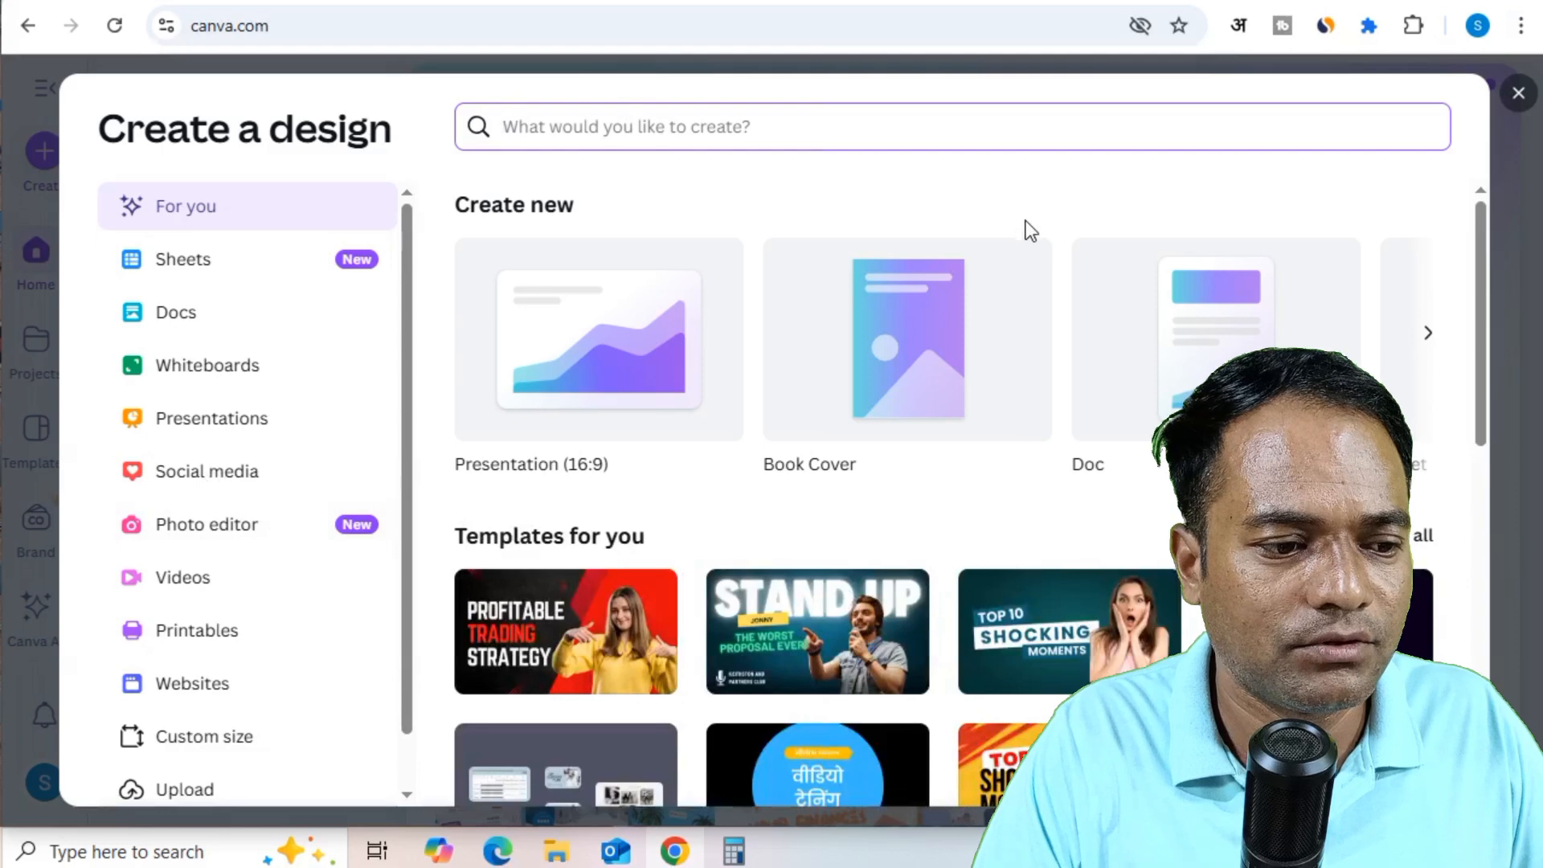
pyautogui.scroll(-1, 250, 426)
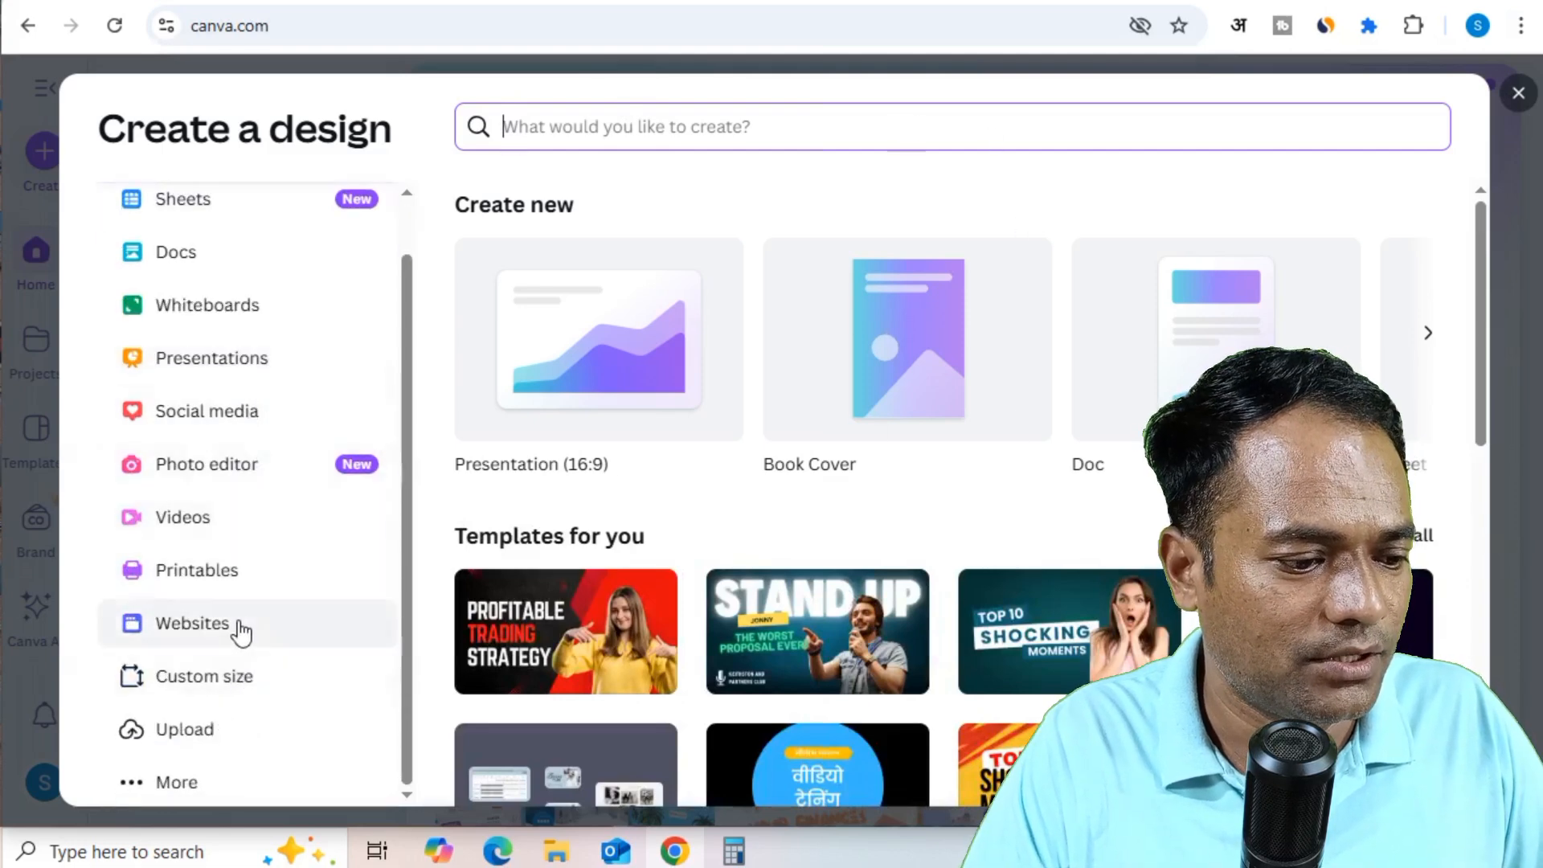
pyautogui.scroll(1, 225, 675)
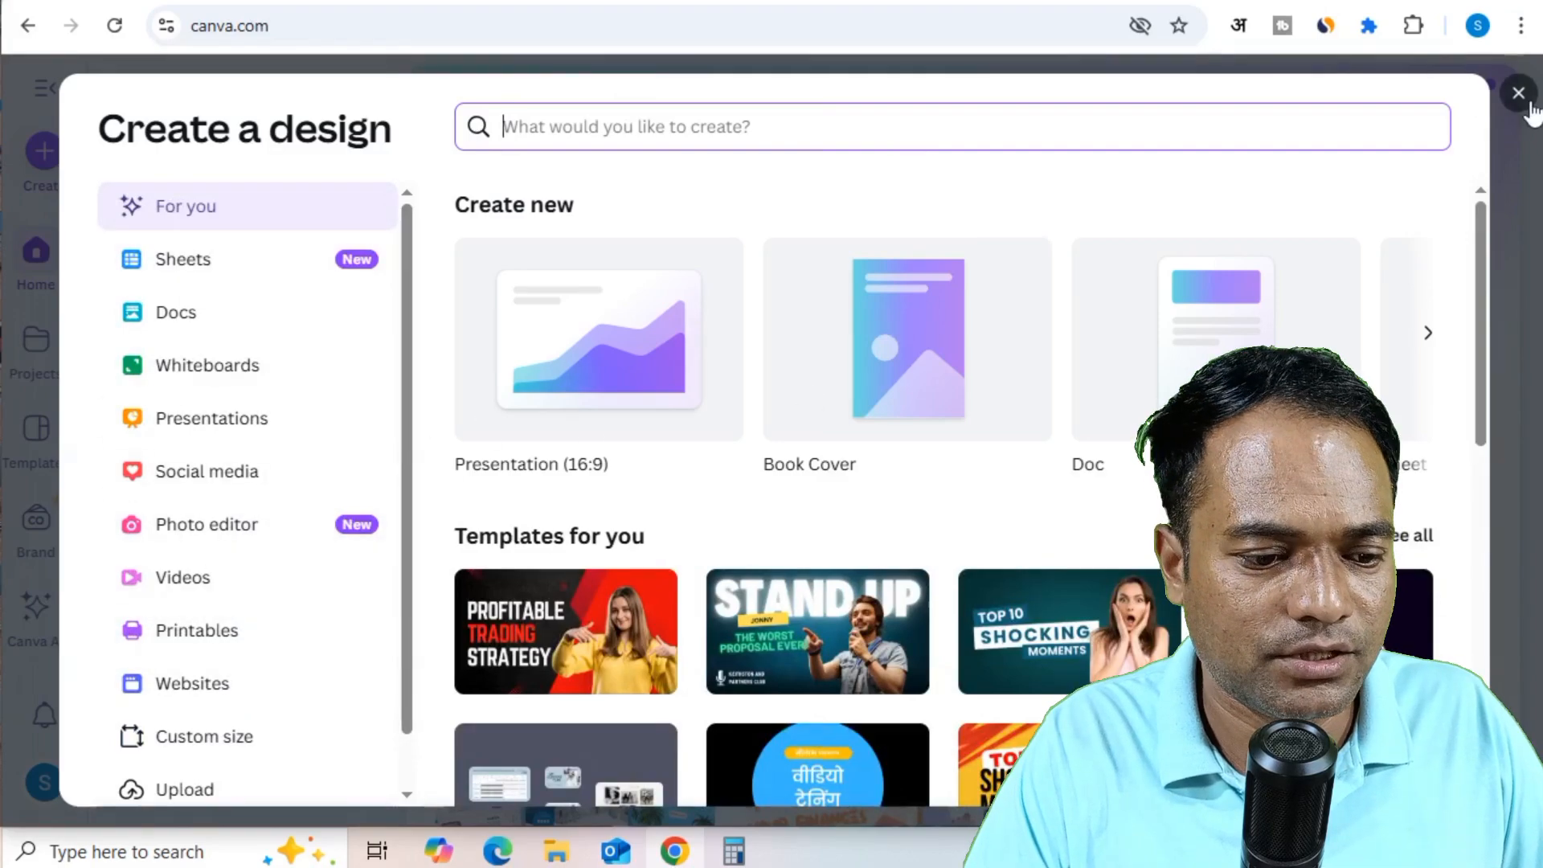
pyautogui.scroll(-5, 999, 541)
pyautogui.scroll(5, 1206, 361)
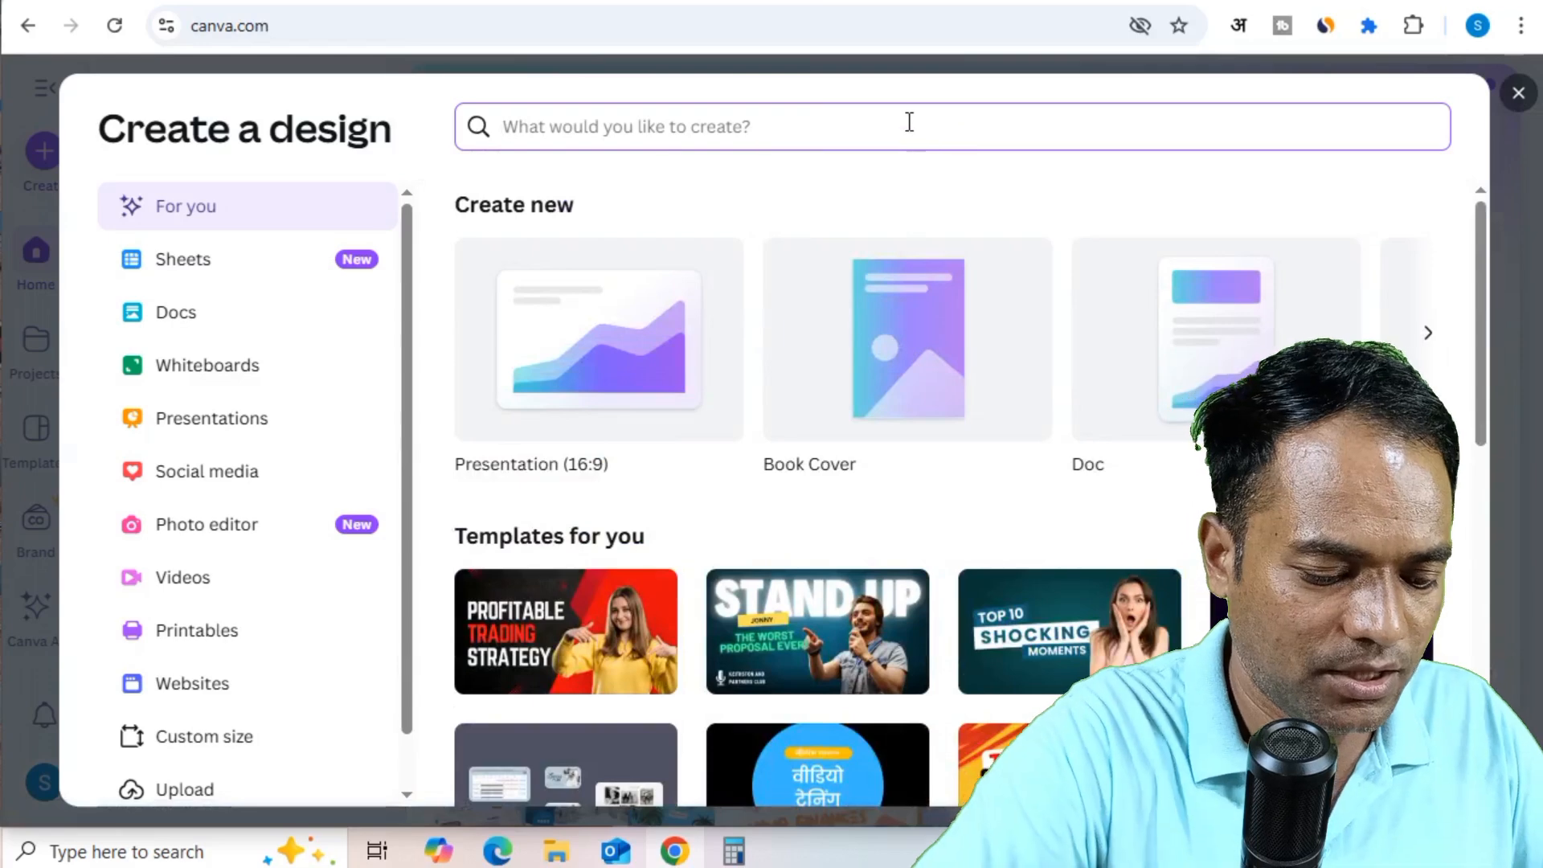
# - Search the design types for "instagram post" and create a blank Instagram Post (Square) design
pyautogui.write('instag')
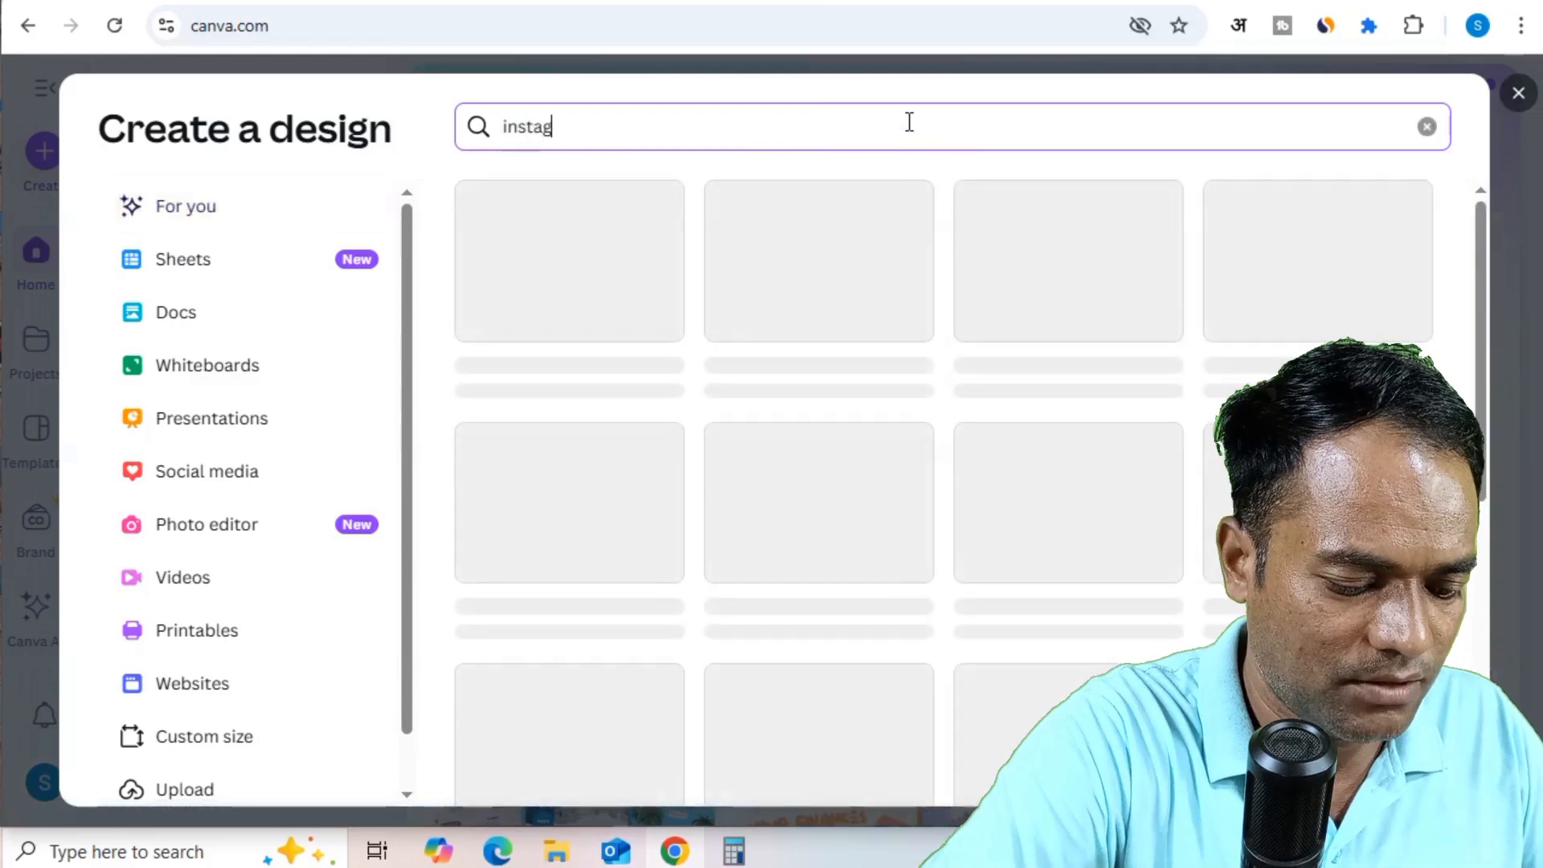
pyautogui.write('ram post')
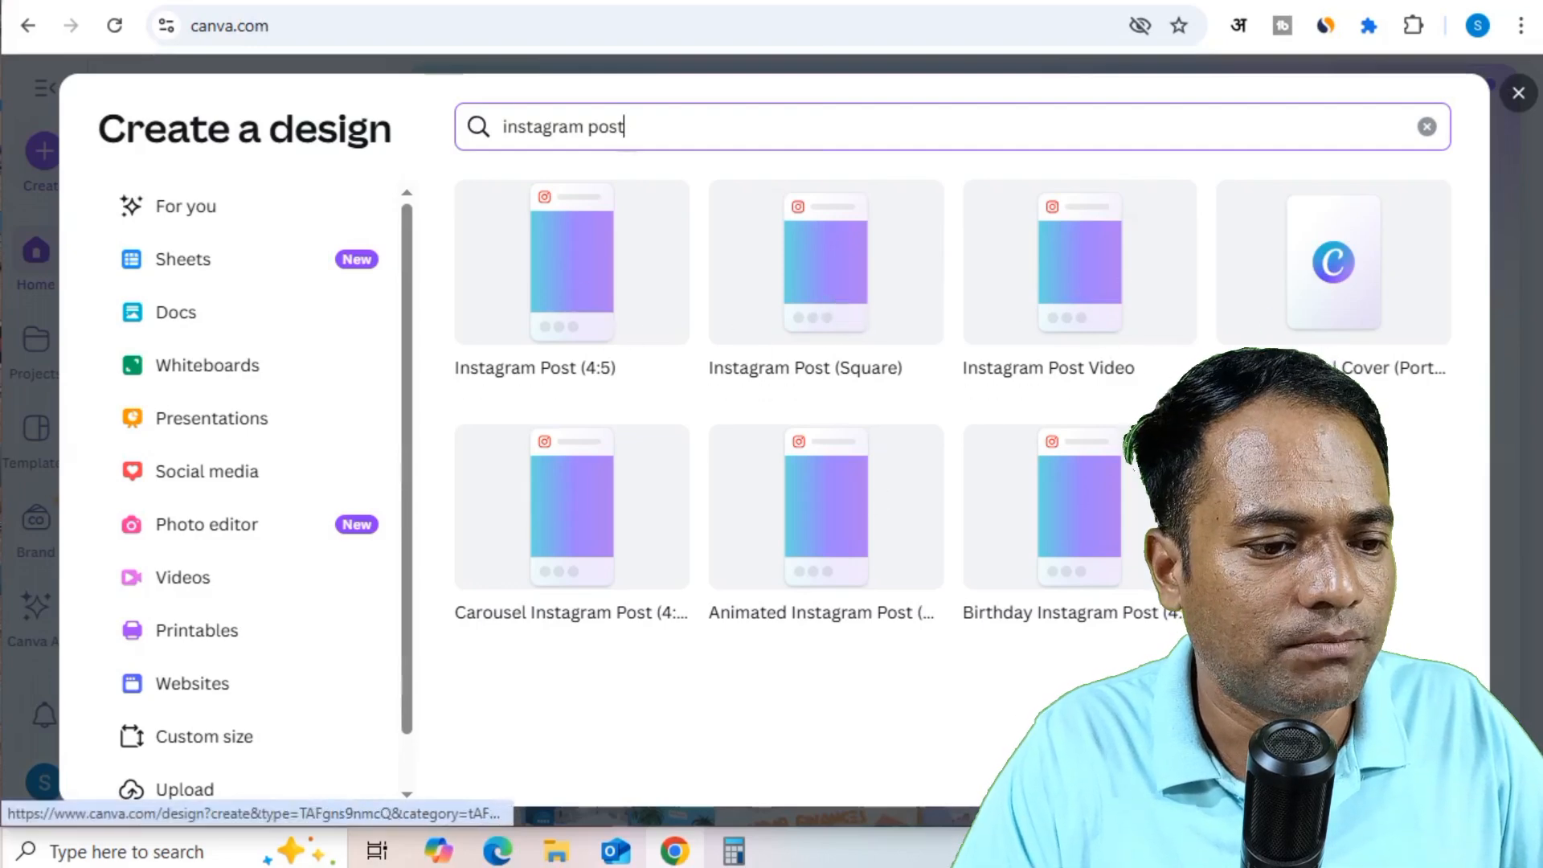
pyautogui.click(828, 281)
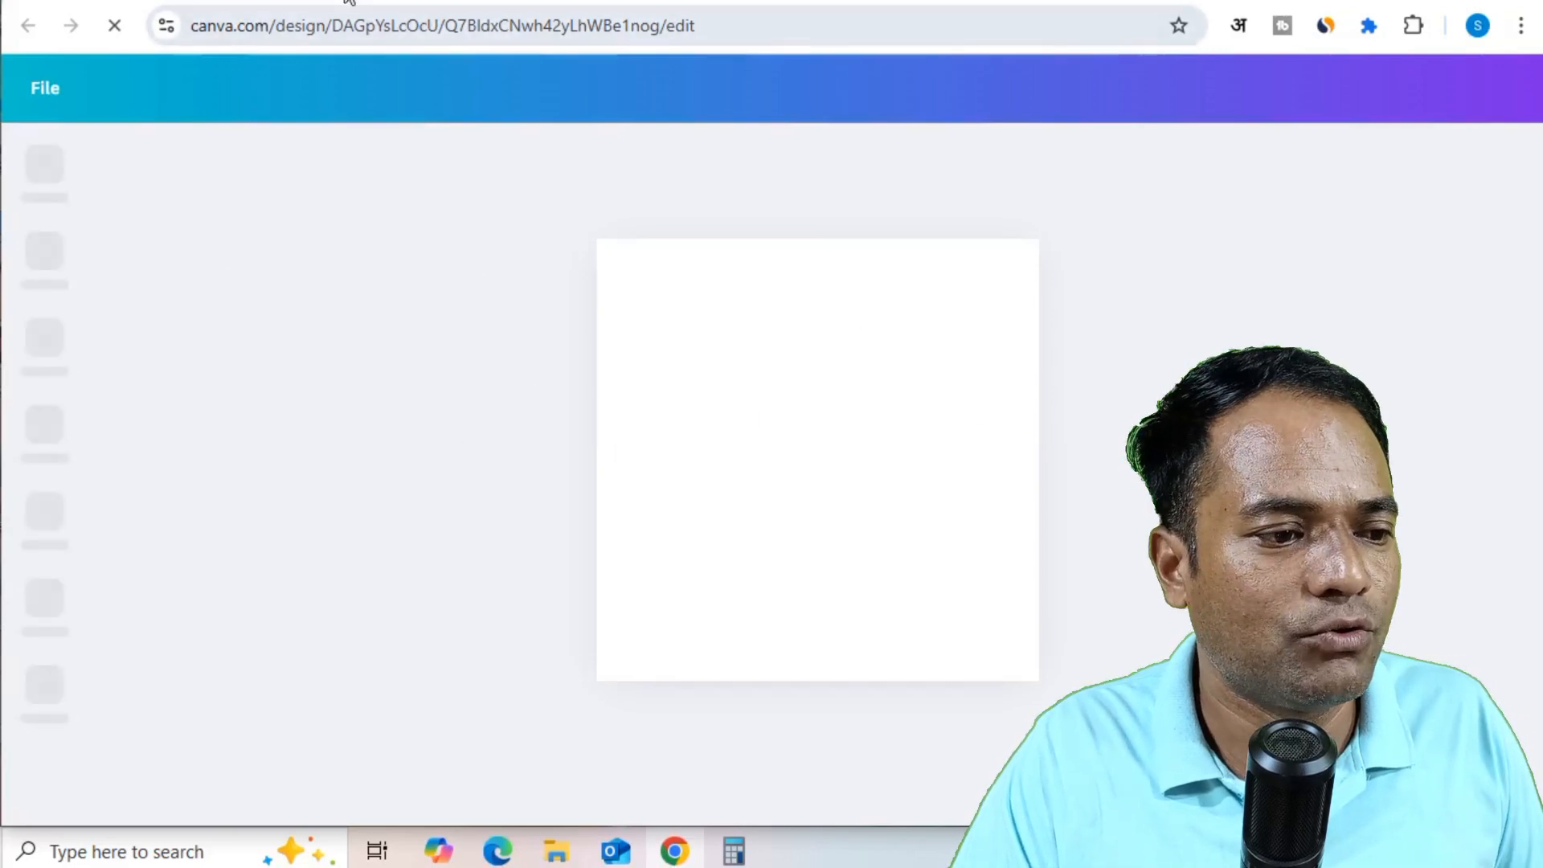
# - Switch back to the ChatGPT facts list and read facts two and three, highlighting their text
pyautogui.click(257, 2)
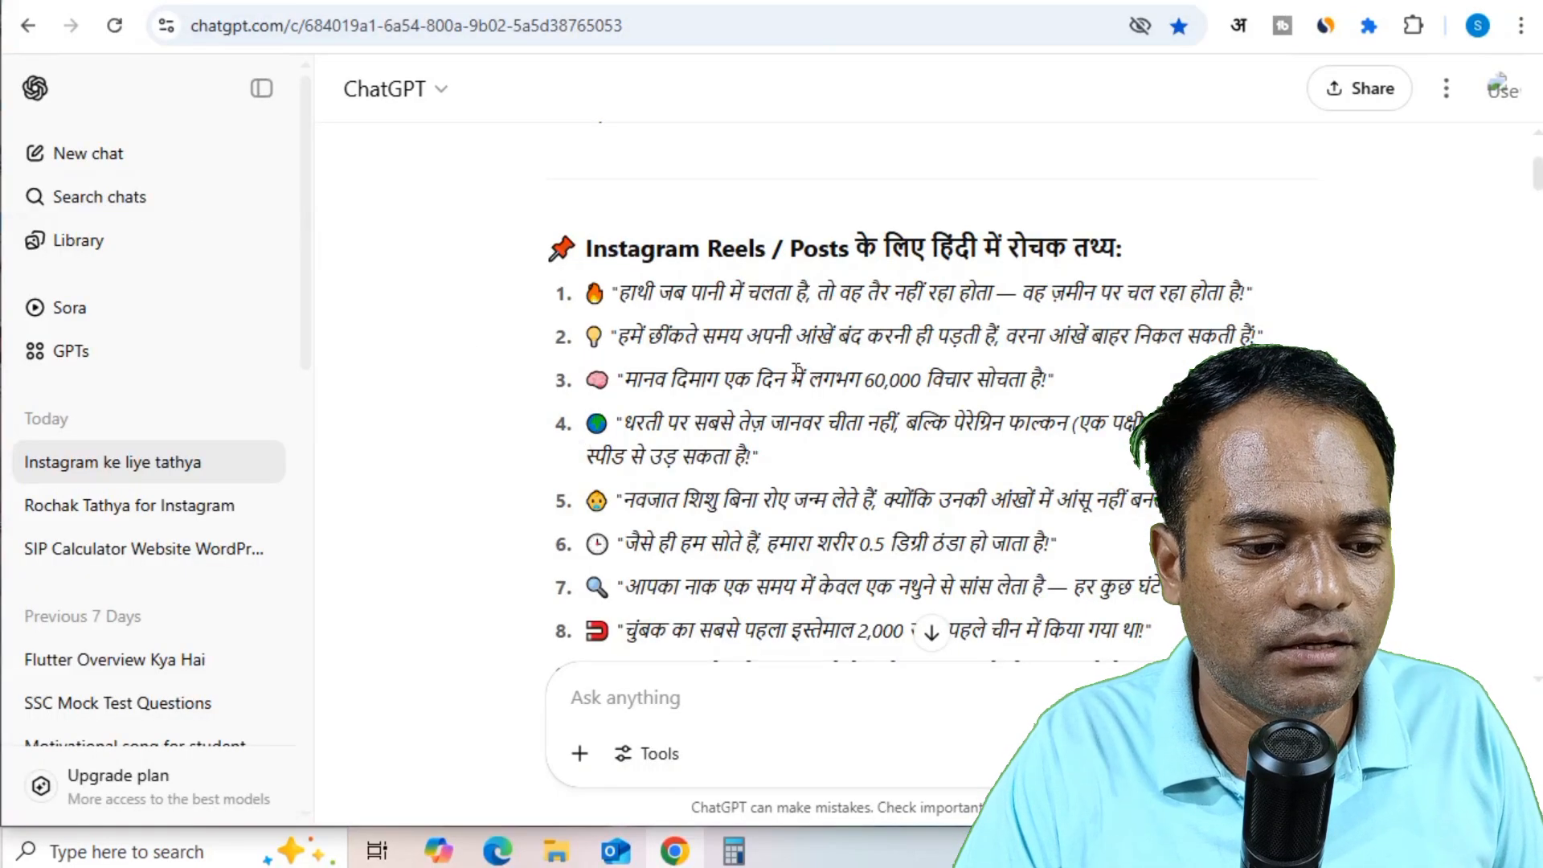
pyautogui.moveTo(877, 341); pyautogui.dragTo(916, 341)
pyautogui.click(968, 344)
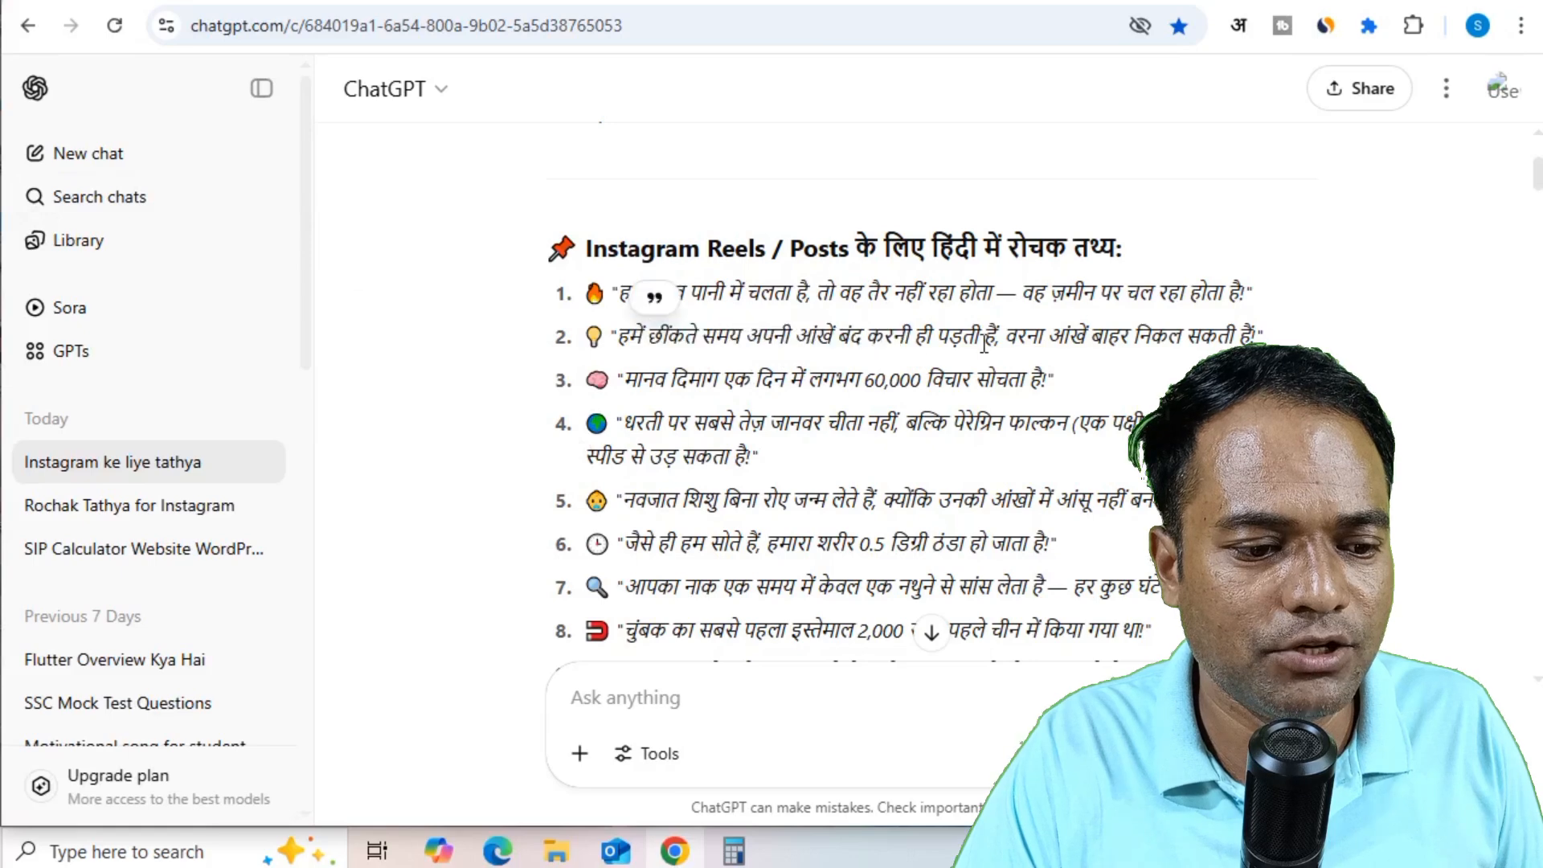
pyautogui.moveTo(668, 381); pyautogui.dragTo(996, 385)
pyautogui.click(985, 386)
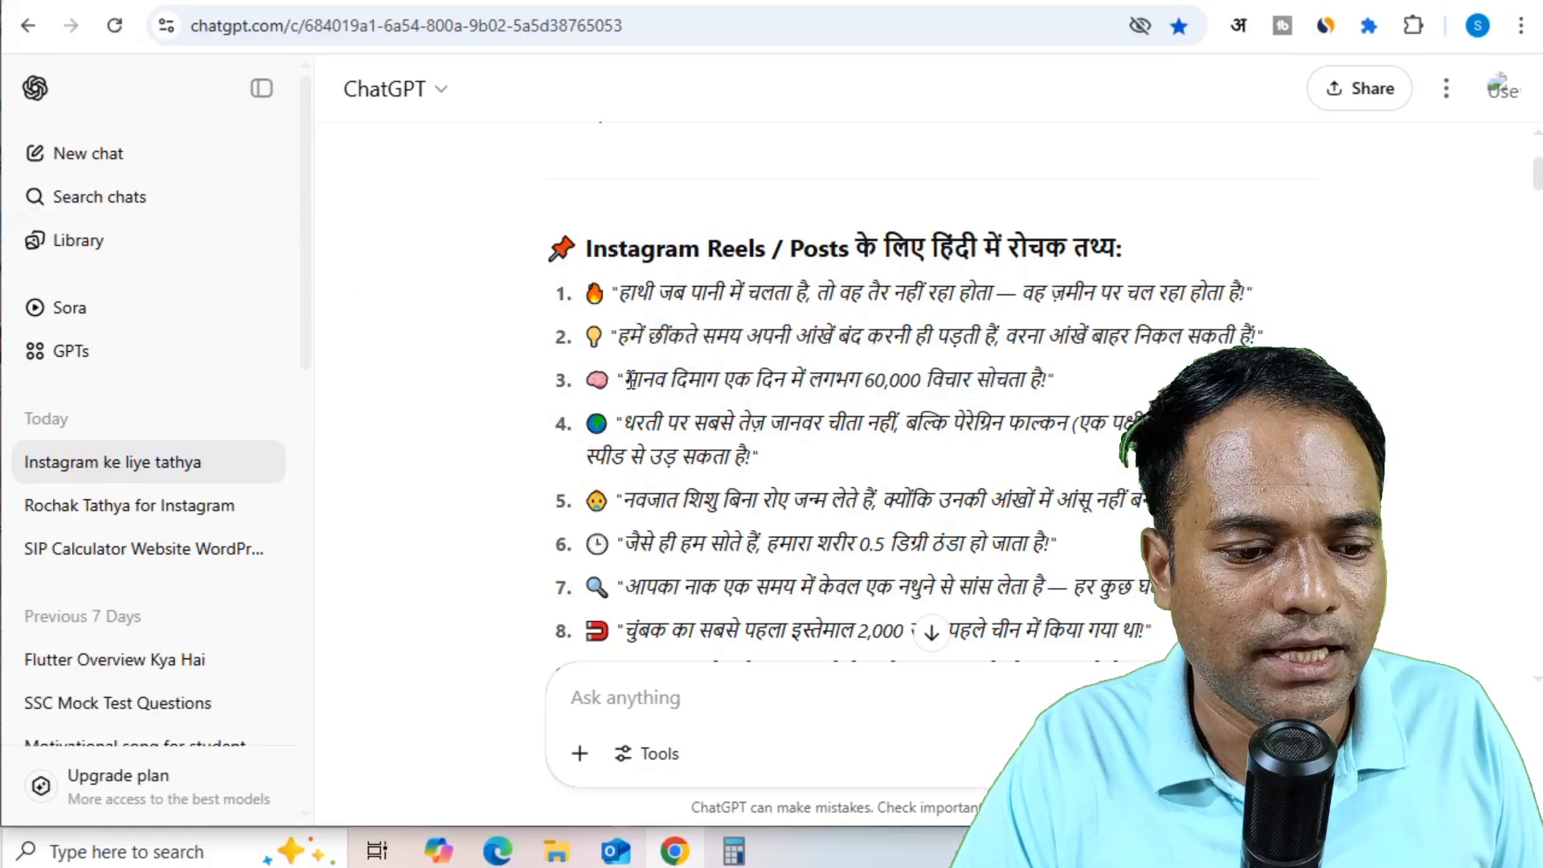
# - Highlight fact three about the human brain, and search Google Images for "mind"
pyautogui.moveTo(631, 381); pyautogui.dragTo(1077, 382)
pyautogui.click(1077, 383)
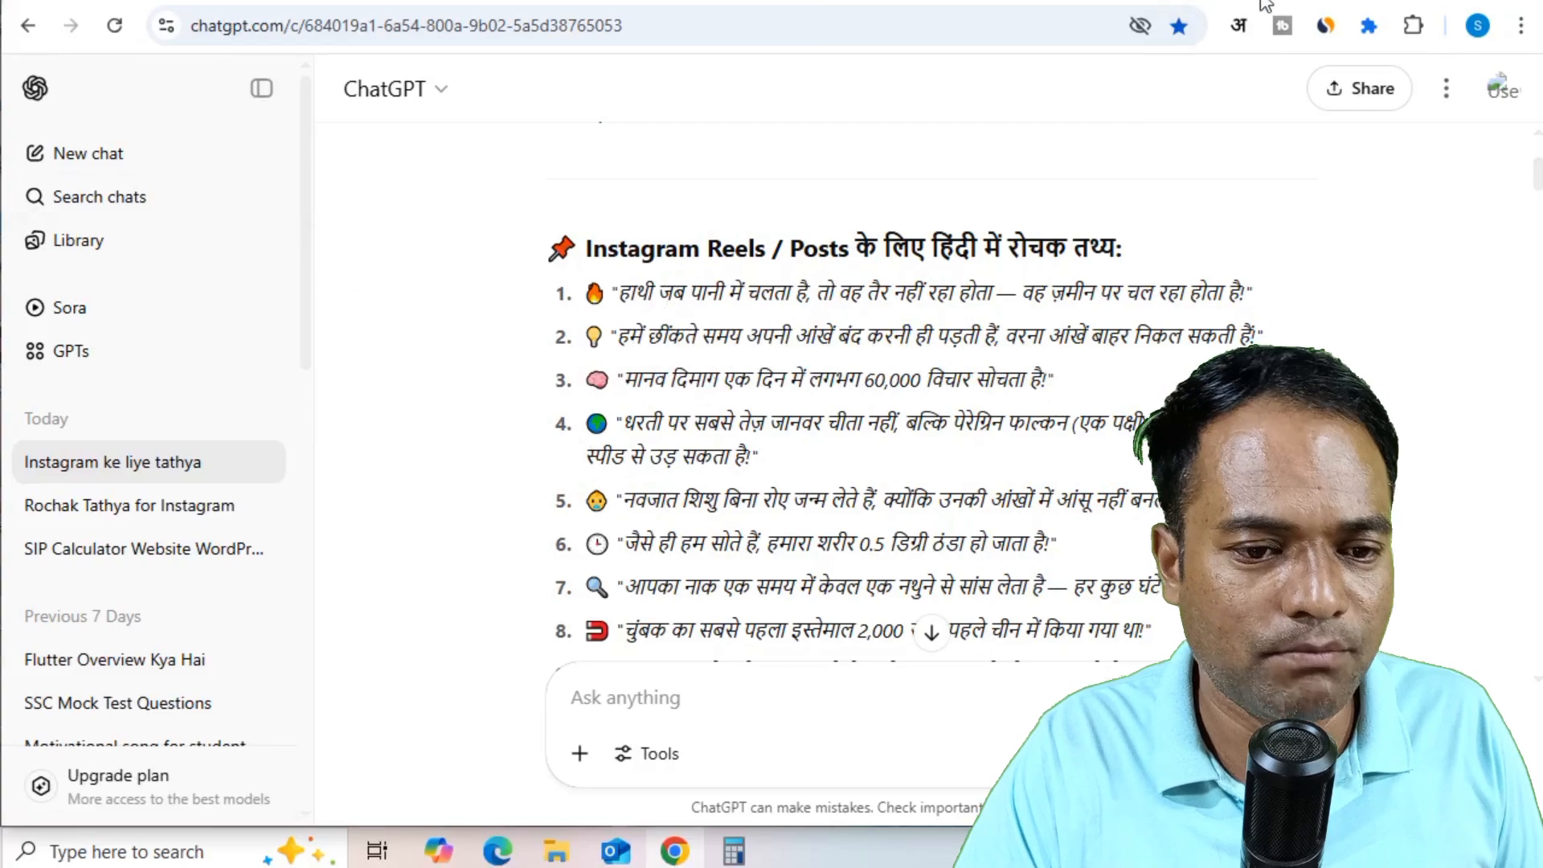
pyautogui.hotkey('ctrl', 't')
pyautogui.write('mind')
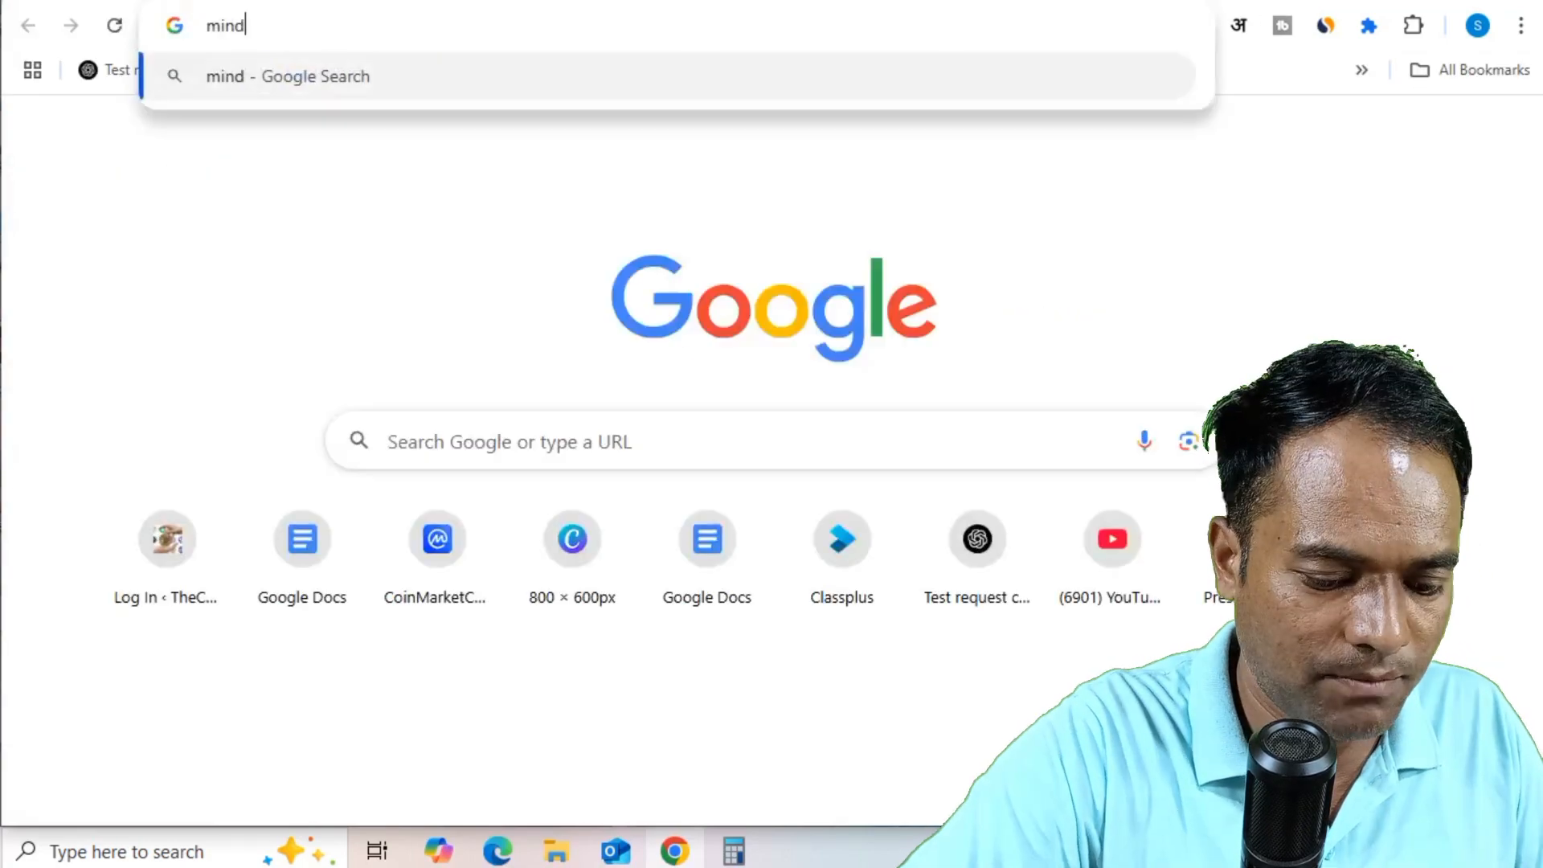
pyautogui.press('Return')
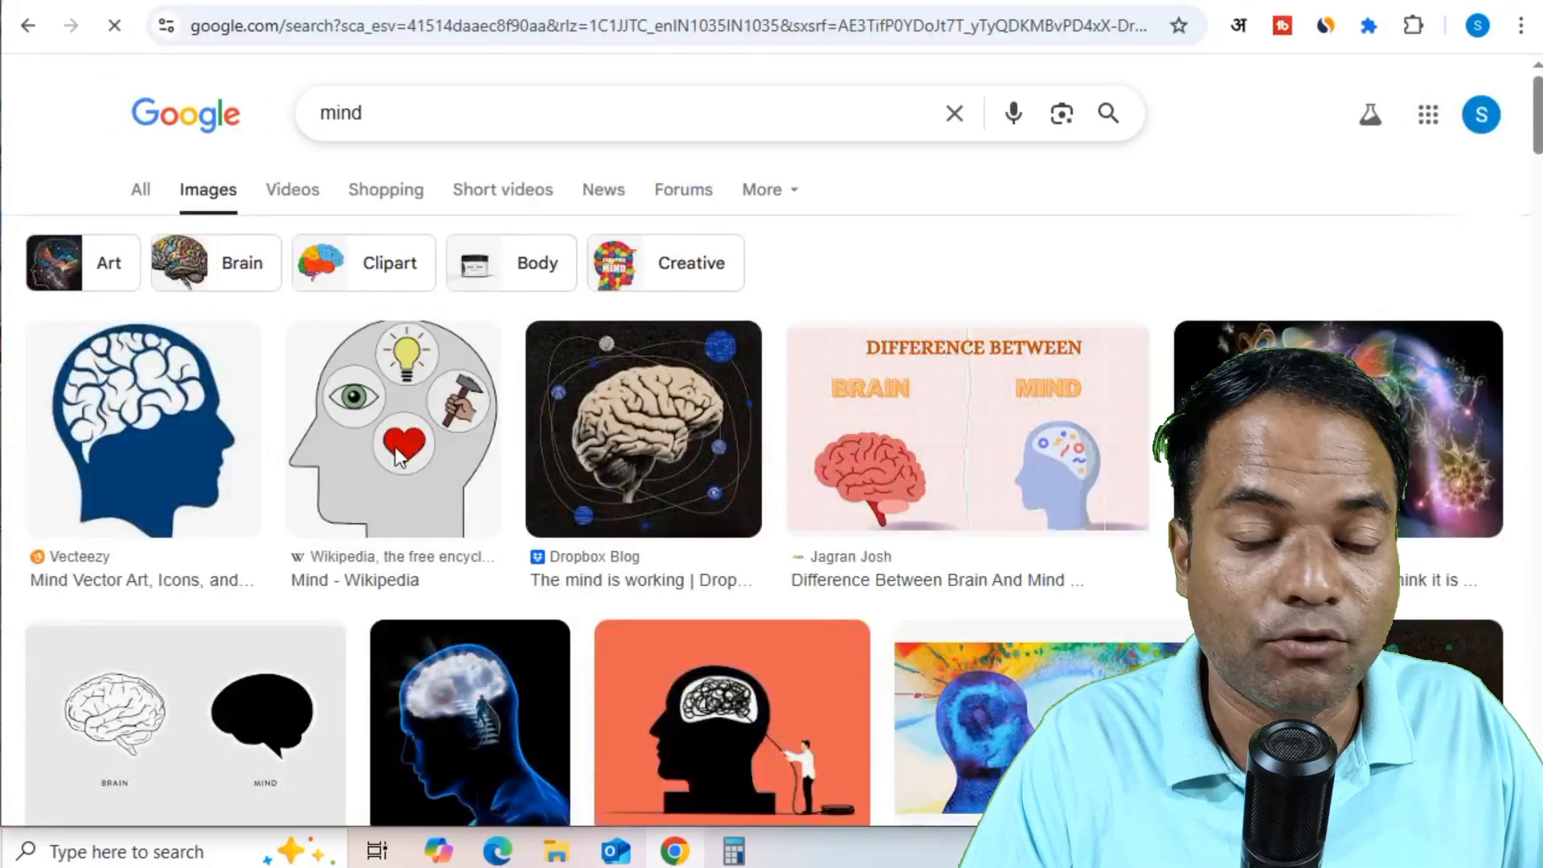
# - Filter the image results by usage rights to show only Creative Commons licenses
pyautogui.click(914, 199)
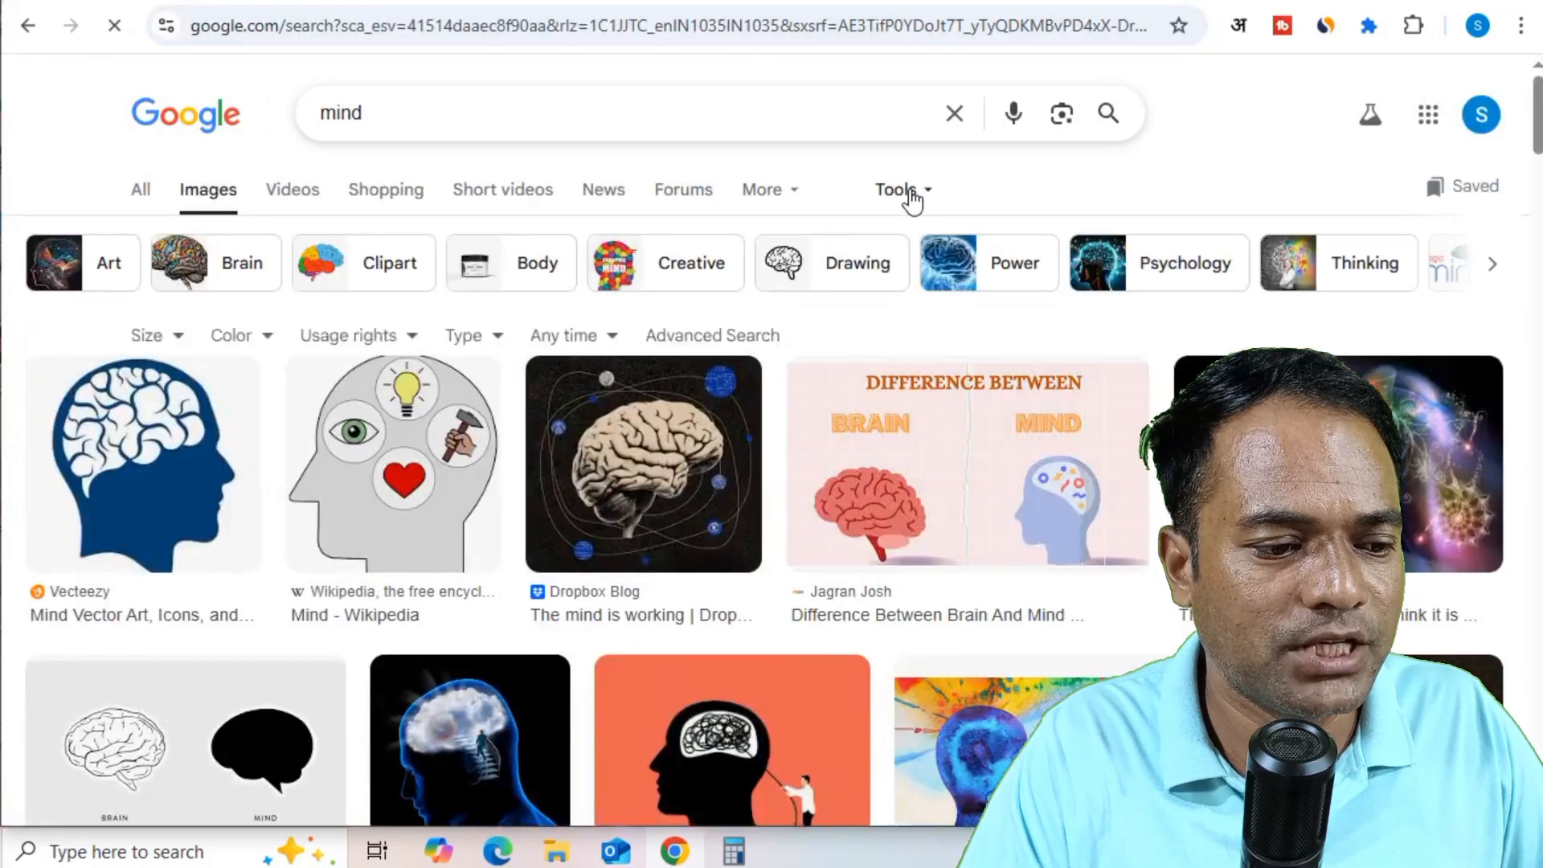
pyautogui.click(369, 338)
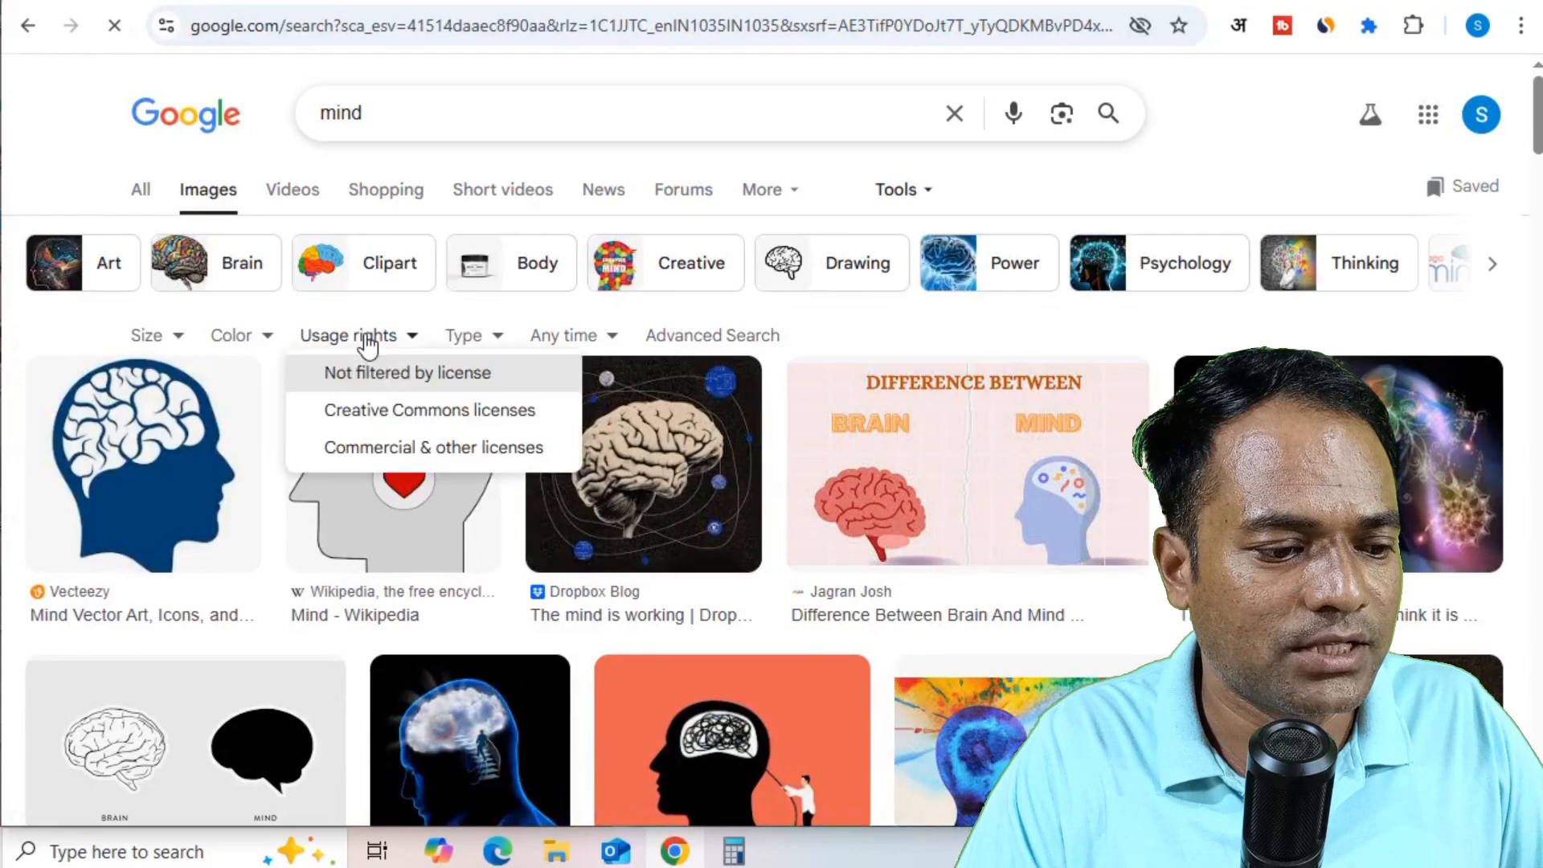
pyautogui.click(426, 416)
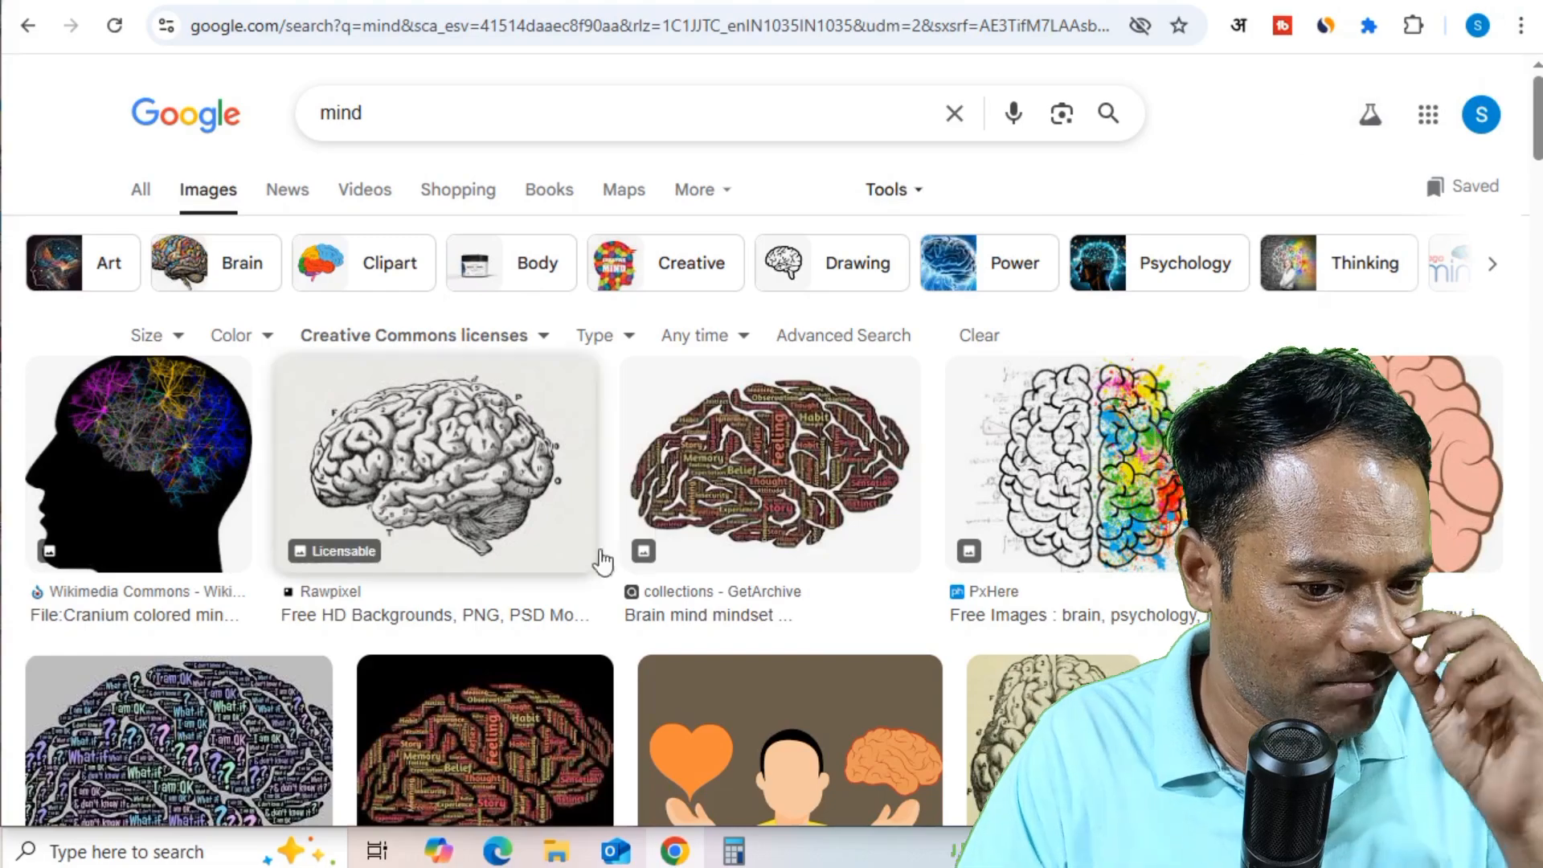
# - Look through the filtered images and save PxHere's half-colored brain picture to Downloads as the JPEG "images (2)"
pyautogui.scroll(-2, 874, 480)
pyautogui.scroll(-3, 874, 480)
pyautogui.scroll(5, 925, 466)
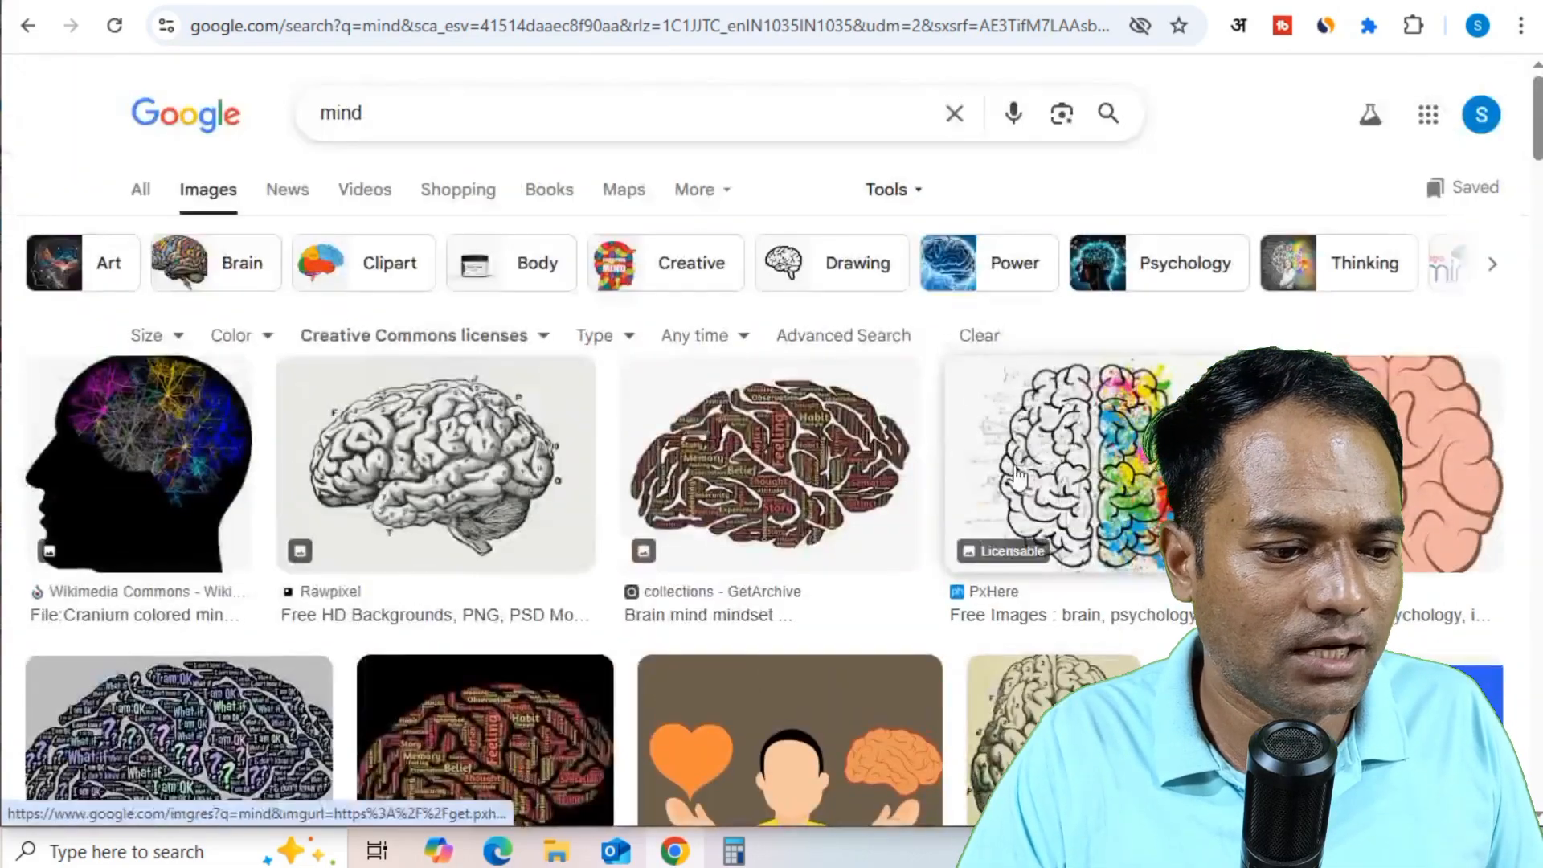
pyautogui.scroll(-3, 1097, 229)
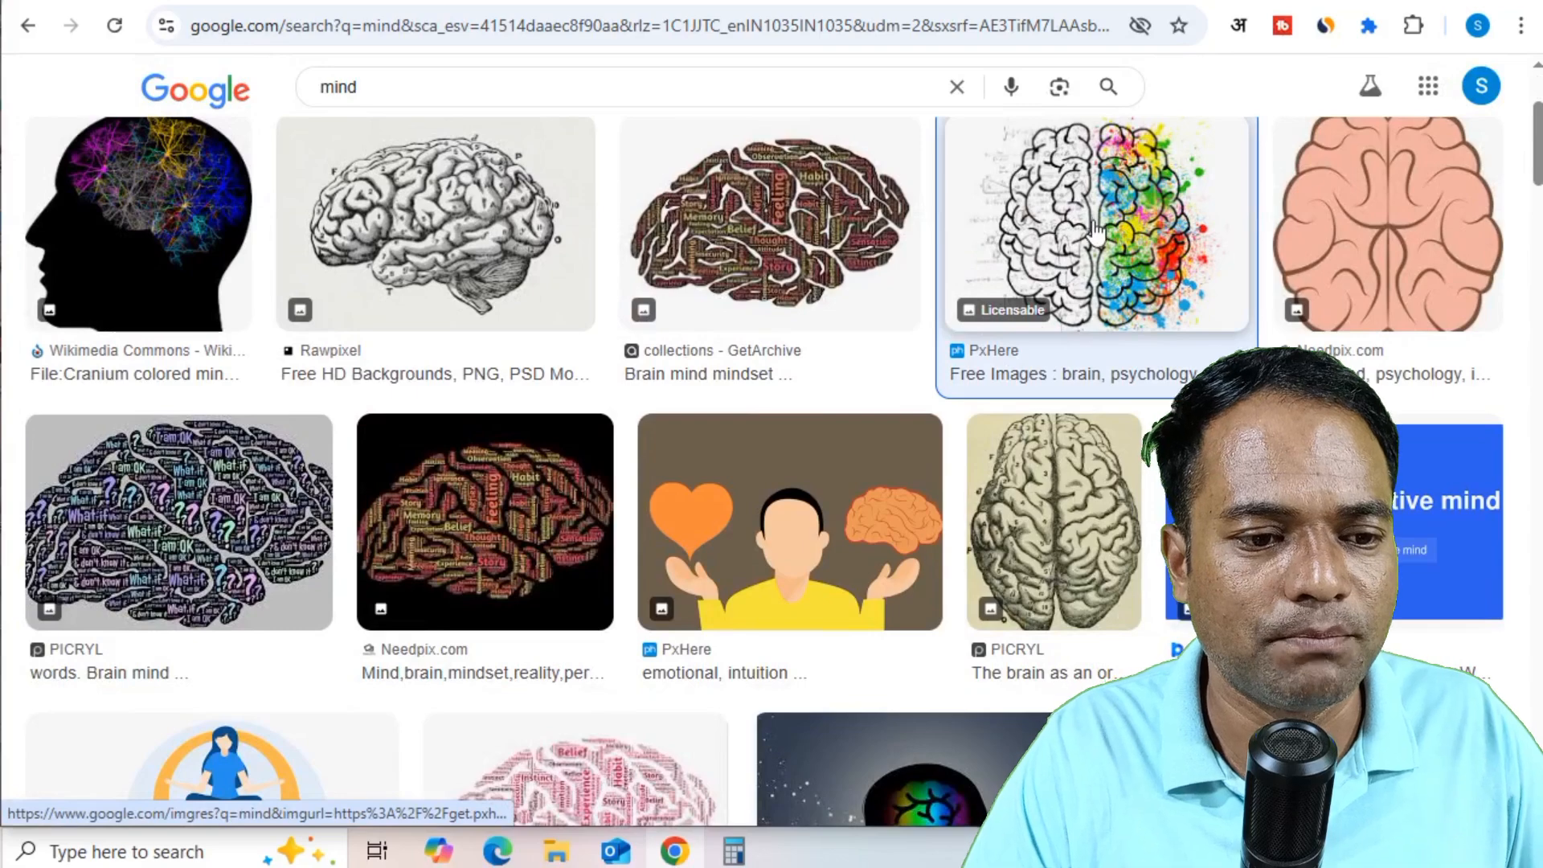
pyautogui.click(1097, 229)
pyautogui.rightClick(1281, 305)
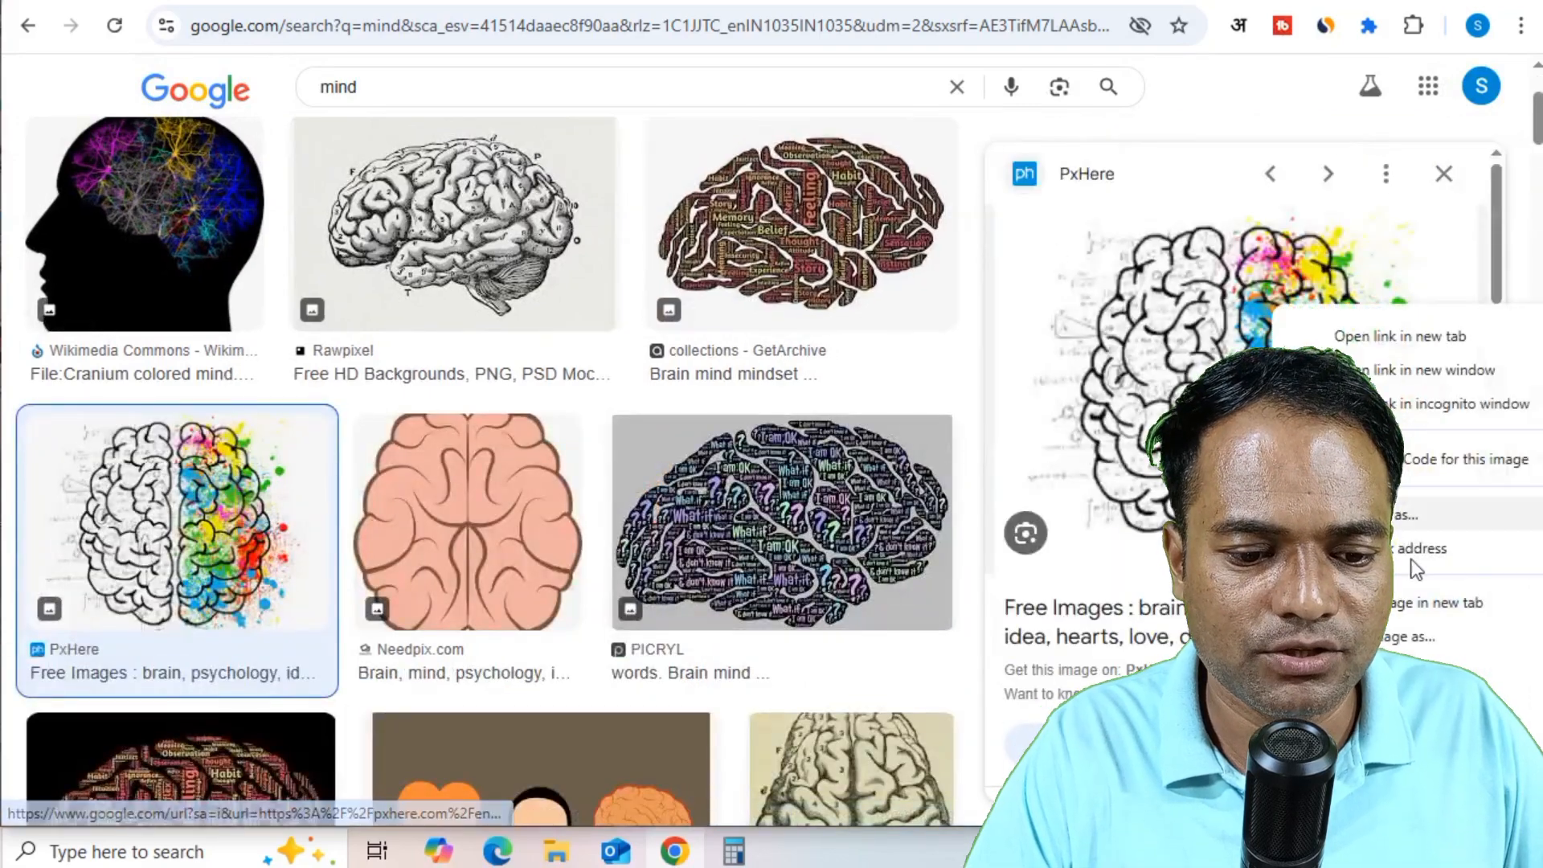
pyautogui.click(1402, 637)
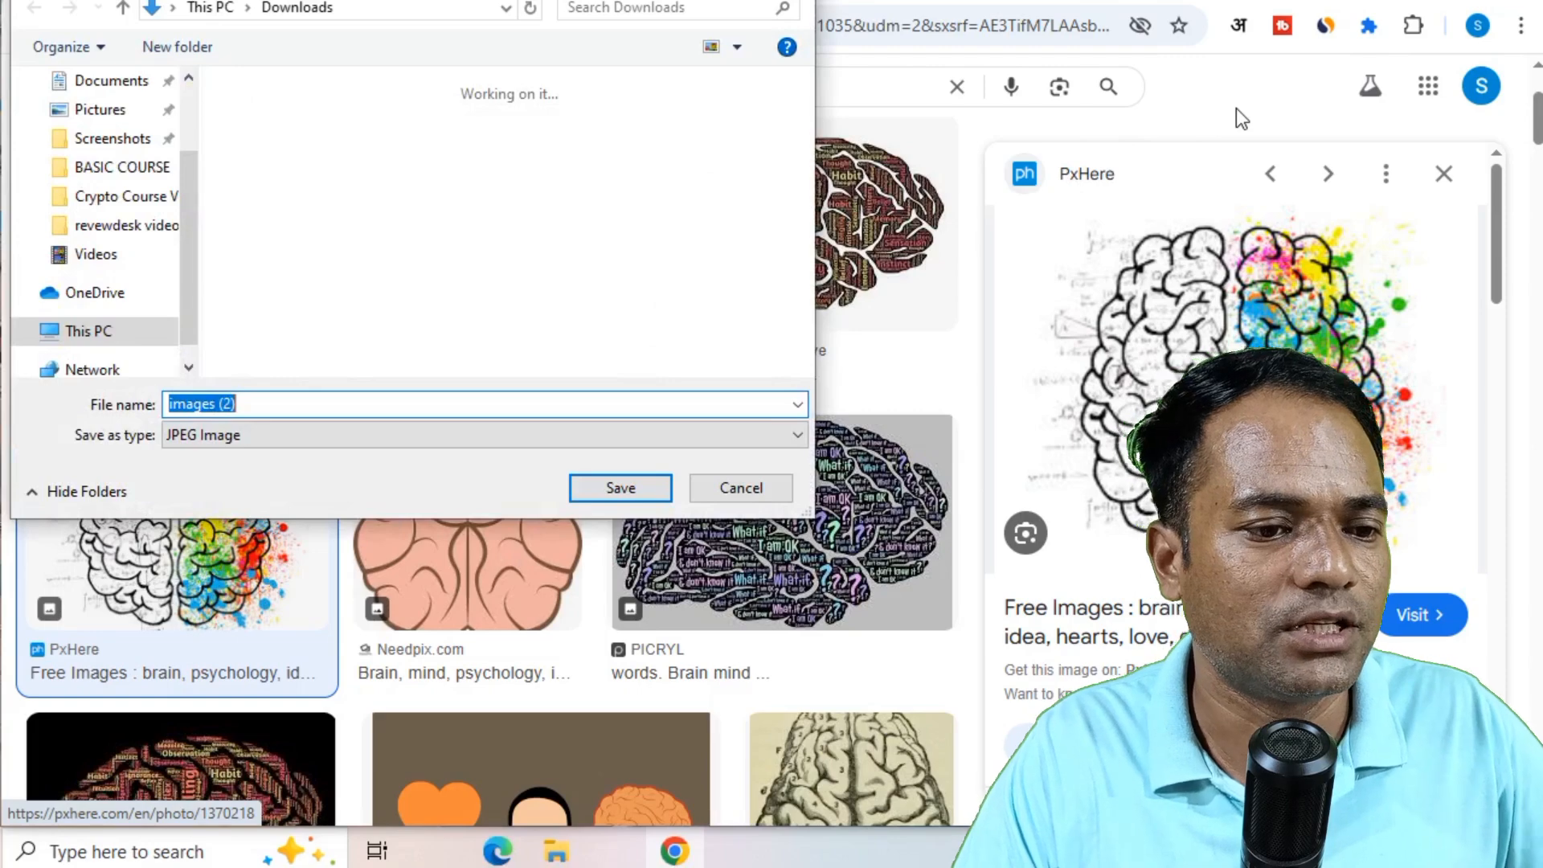
pyautogui.click(623, 487)
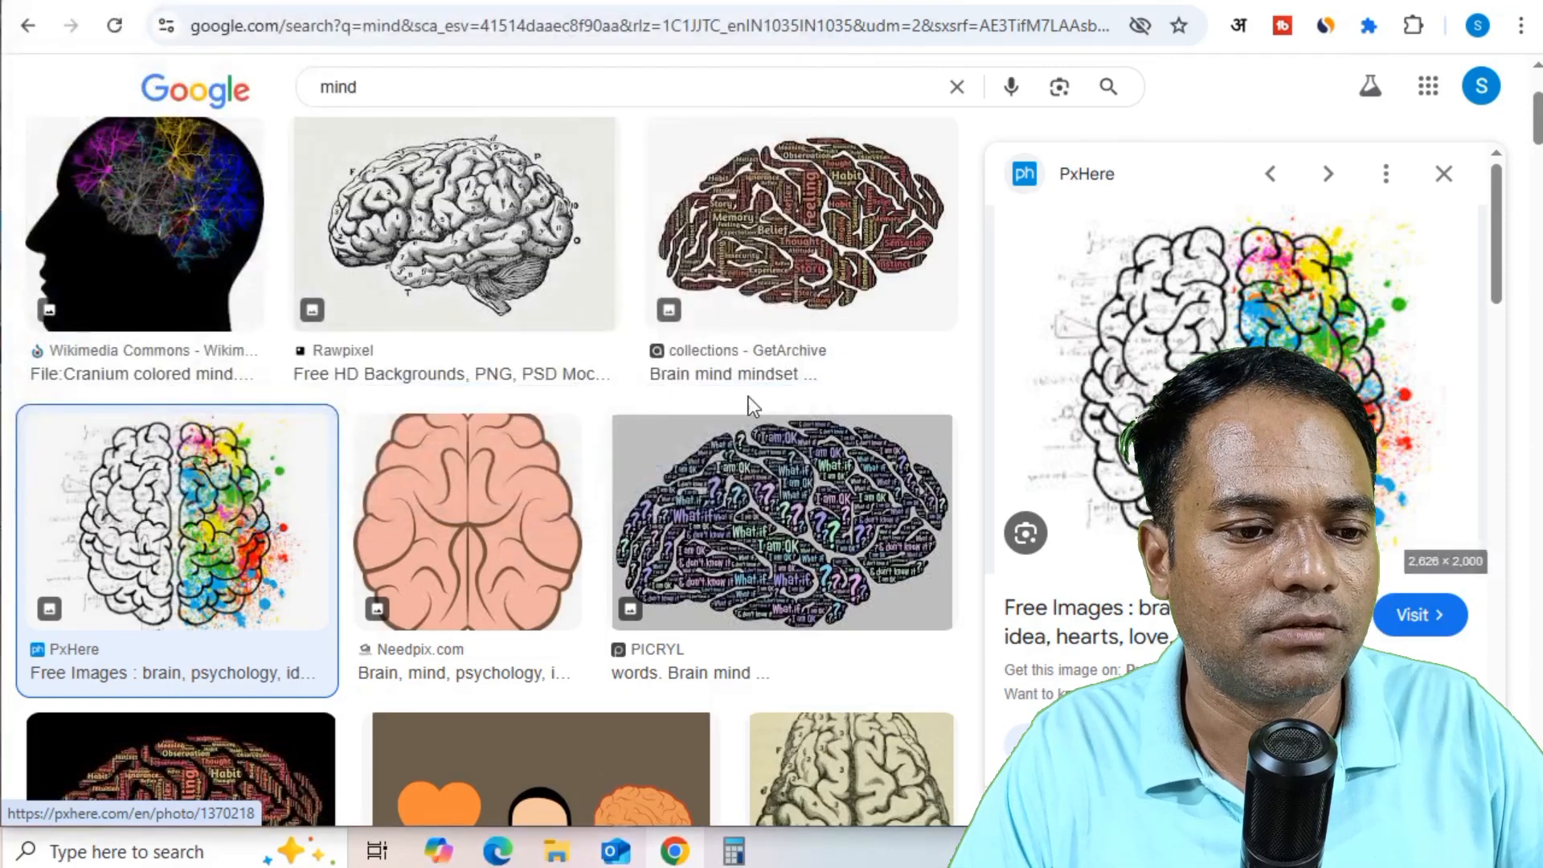
# - Switch to the blank Canva design and upload the downloaded brain image "images (2)", dismissing the tip about uploading with apps
pyautogui.click(903, 2)
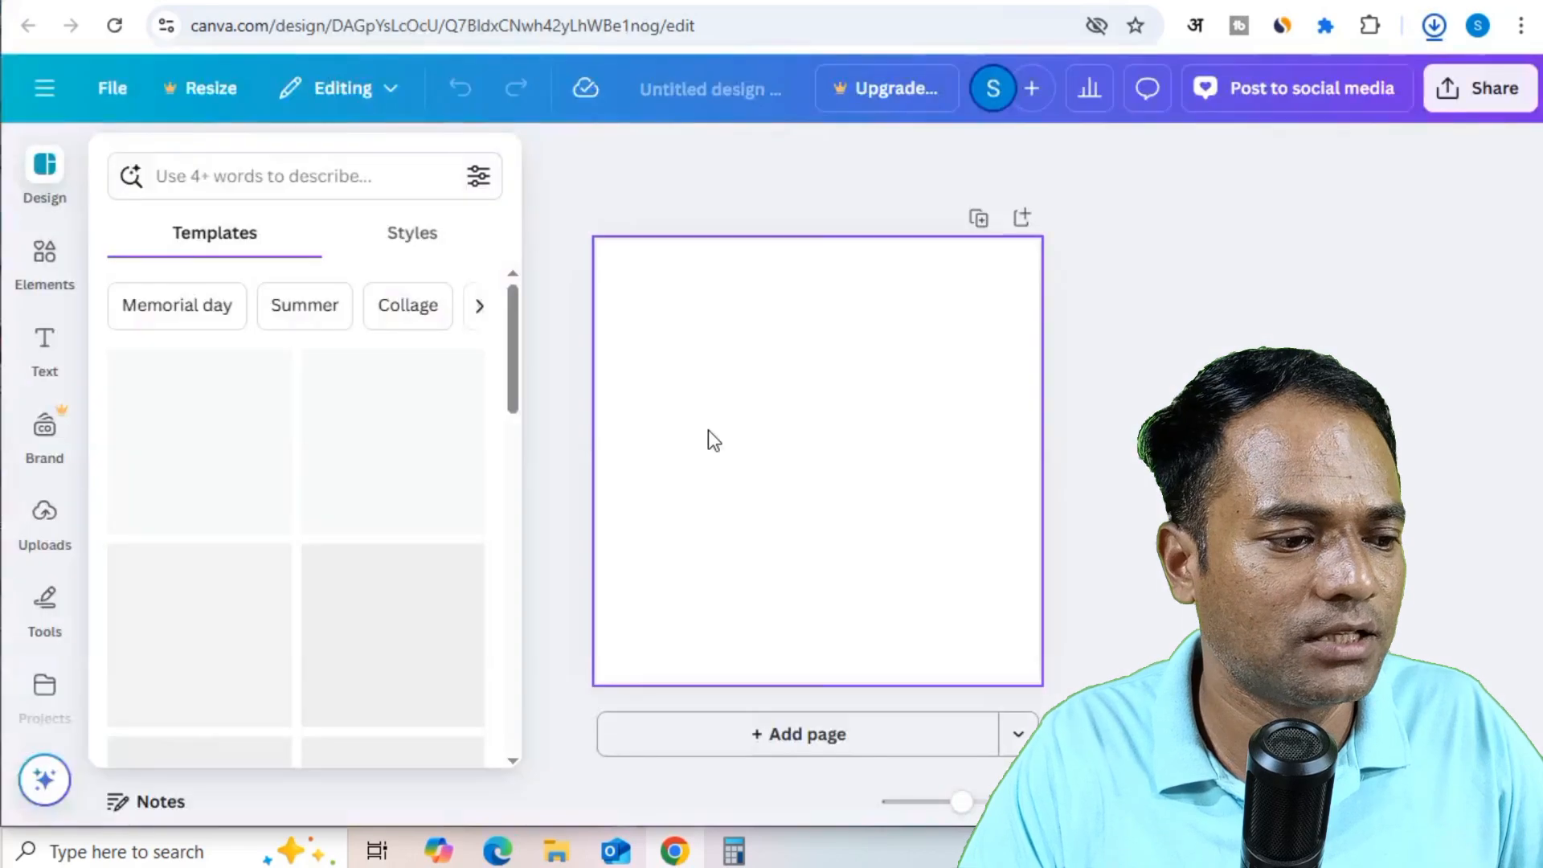
pyautogui.click(44, 519)
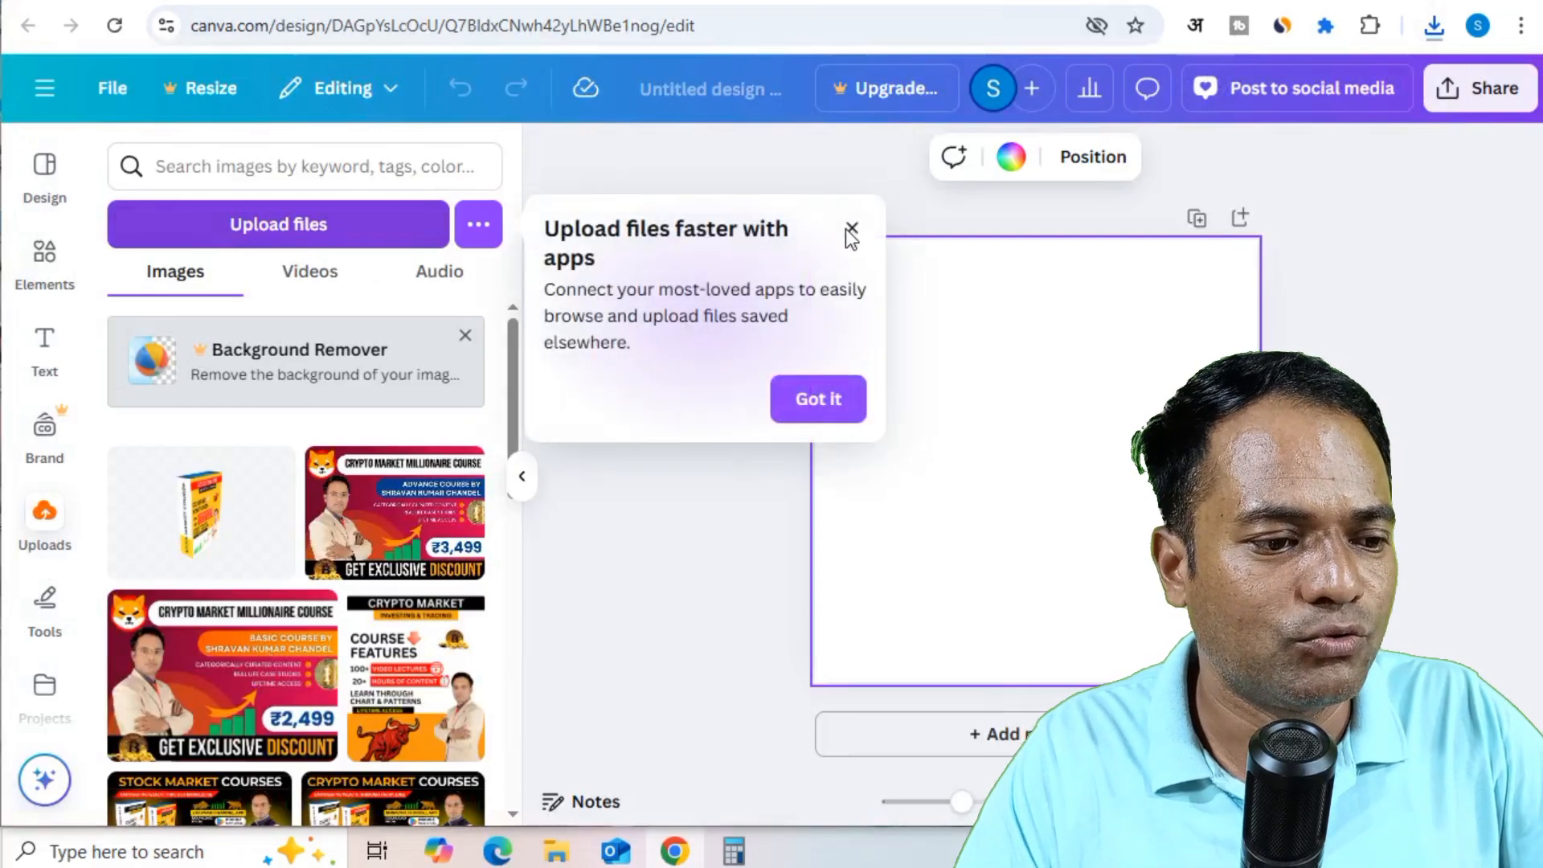
pyautogui.click(819, 409)
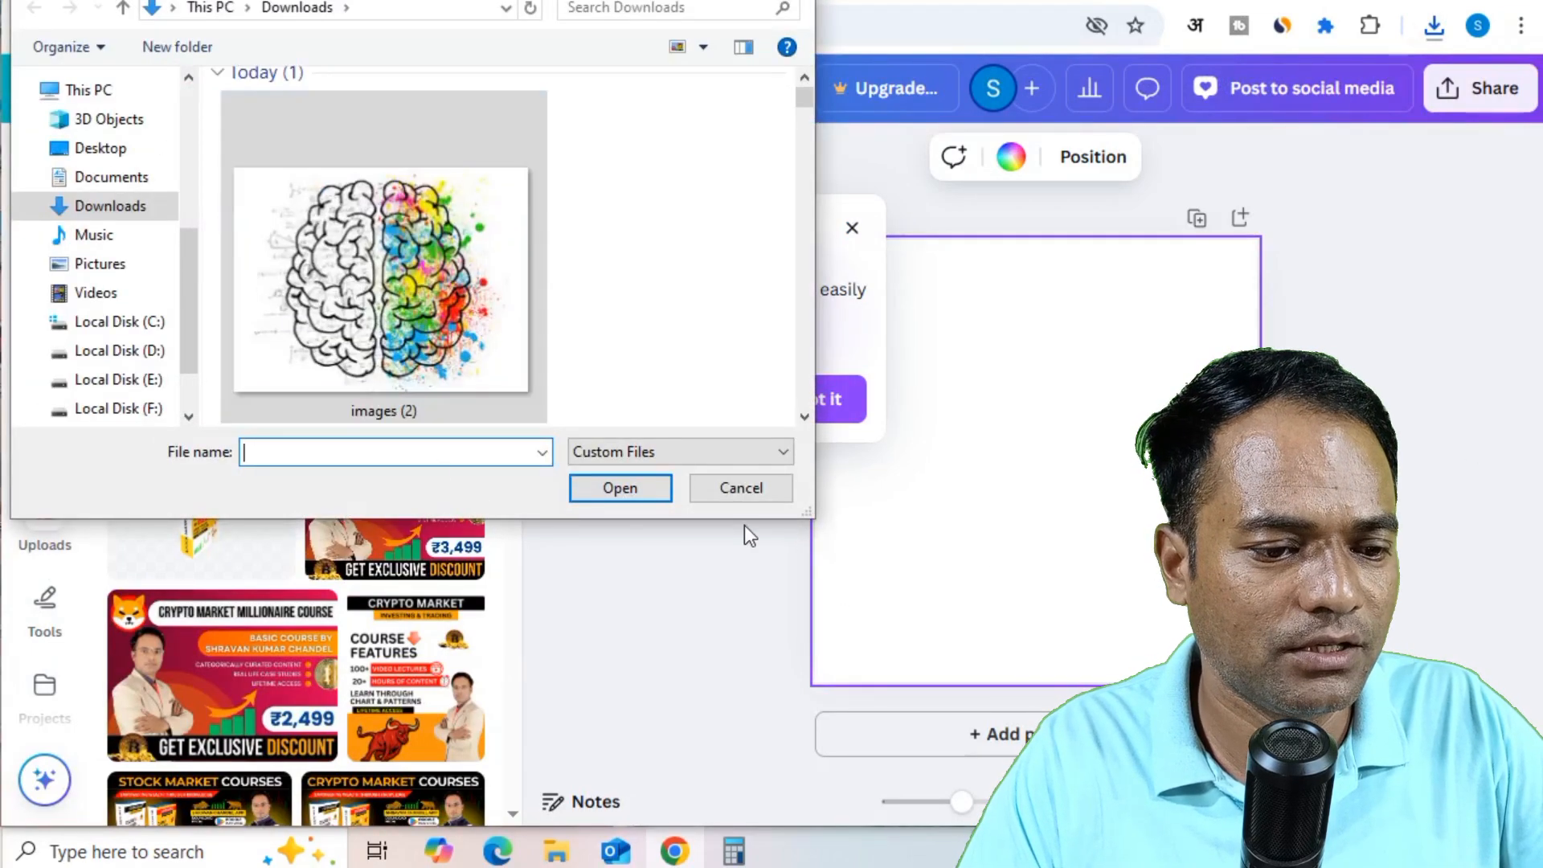
pyautogui.click(741, 488)
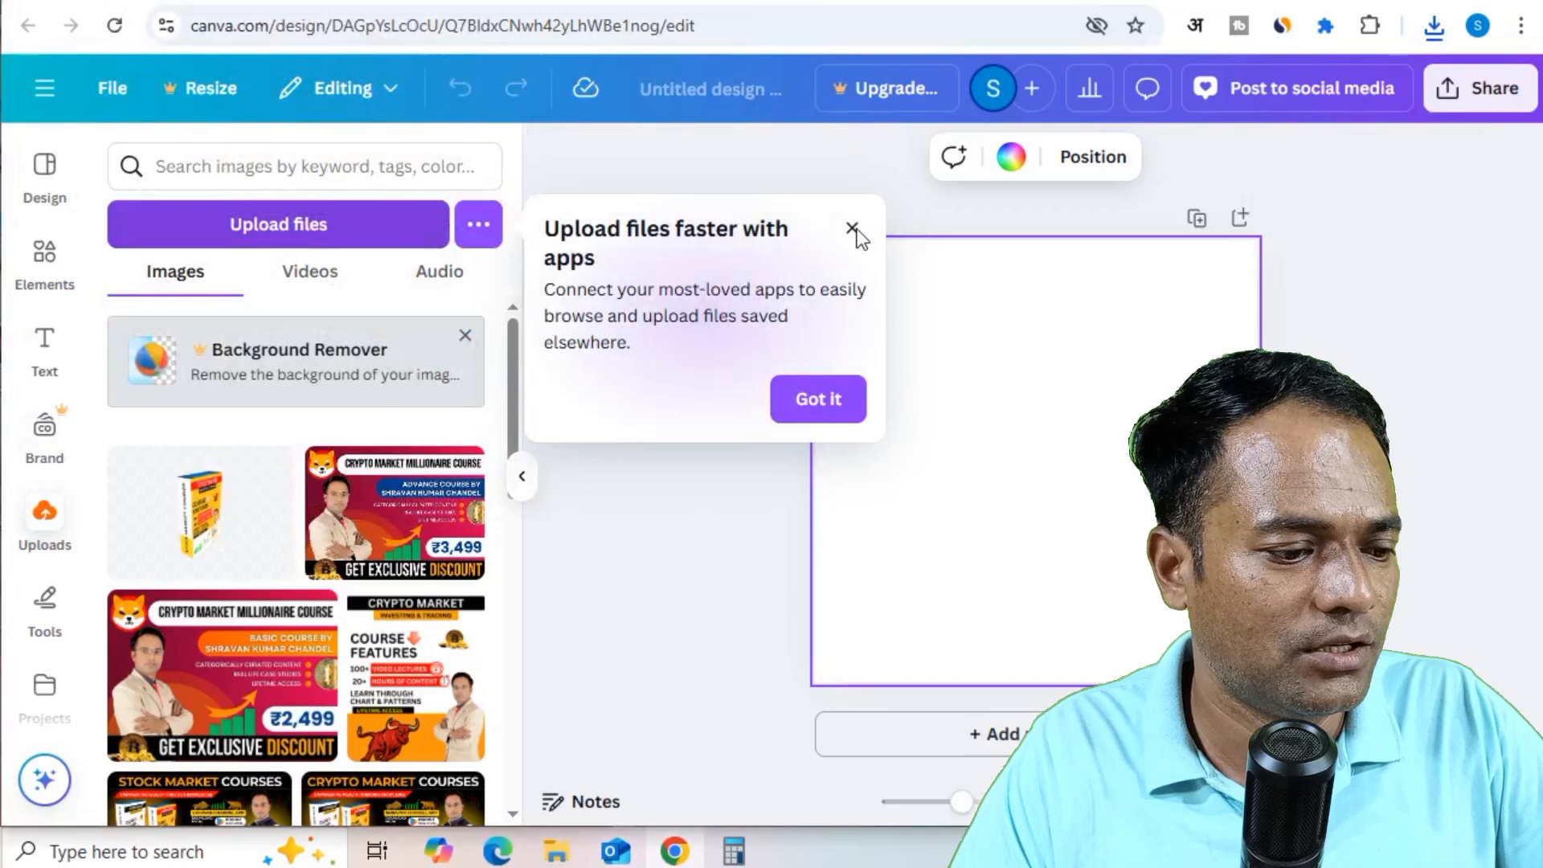
pyautogui.click(842, 400)
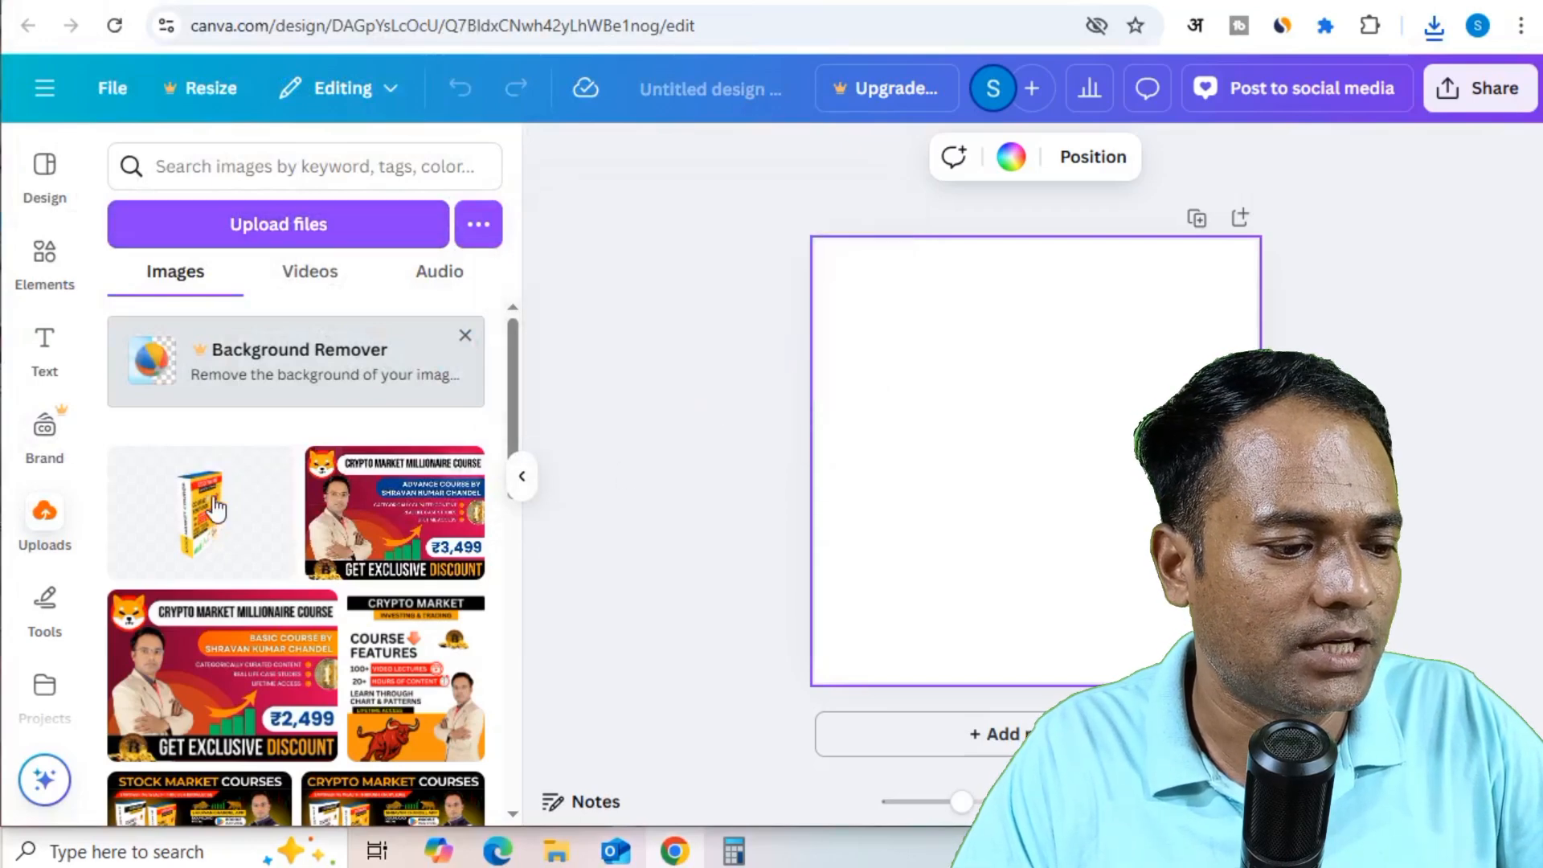
pyautogui.moveTo(272, 475)
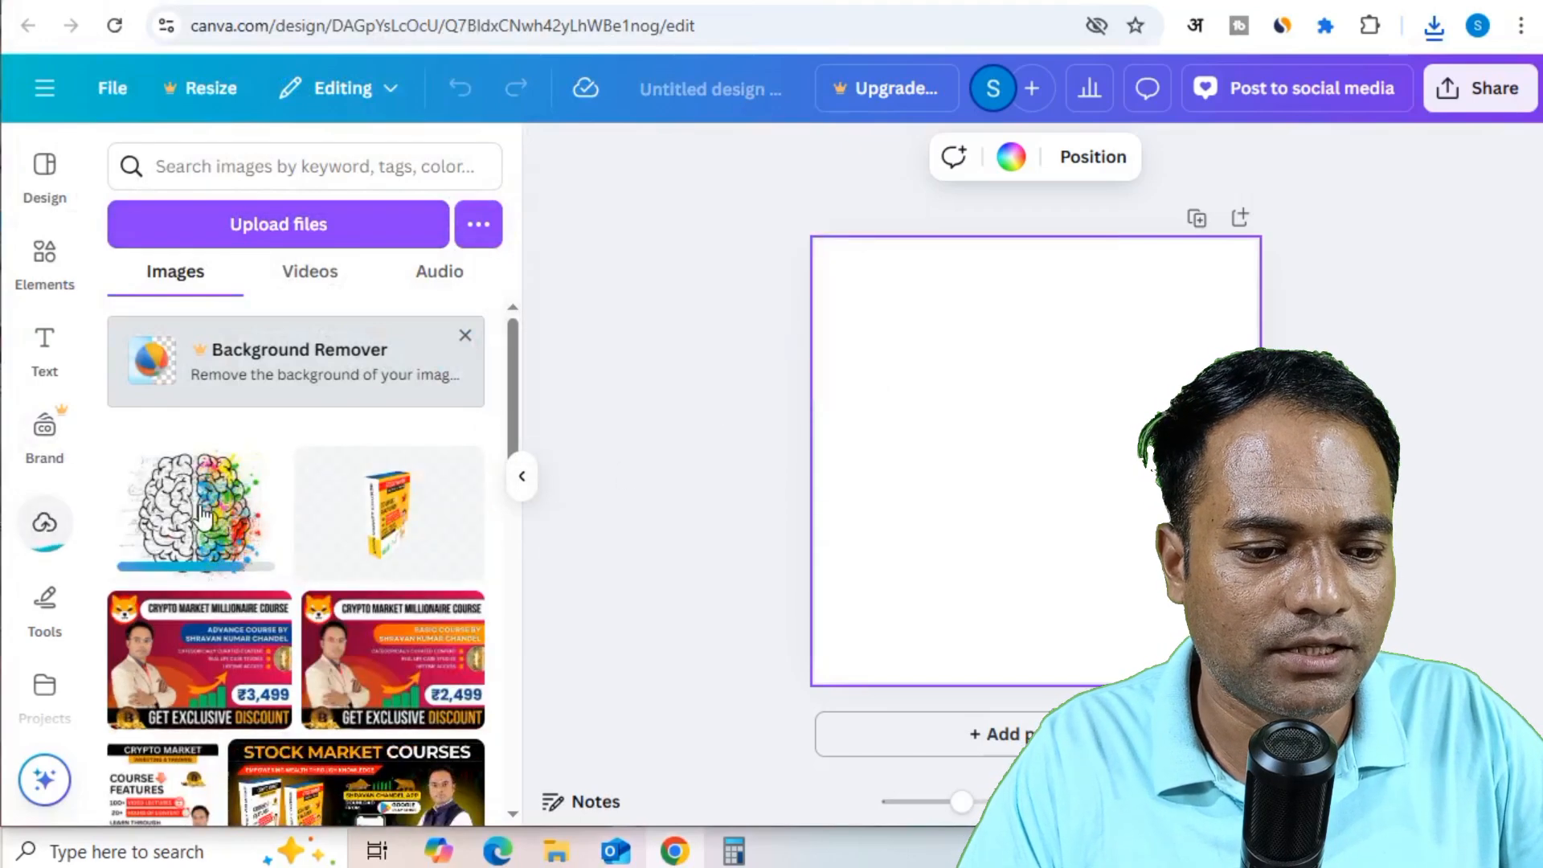
# - Place the uploaded brain image on the page, enlarge it, and center it in the upper part of the square
pyautogui.click(203, 515)
pyautogui.moveTo(1033, 464); pyautogui.dragTo(978, 332)
pyautogui.moveTo(1055, 408); pyautogui.dragTo(1201, 517)
pyautogui.click(1215, 521)
pyautogui.moveTo(1176, 466); pyautogui.dragTo(1192, 477)
pyautogui.click(1464, 387)
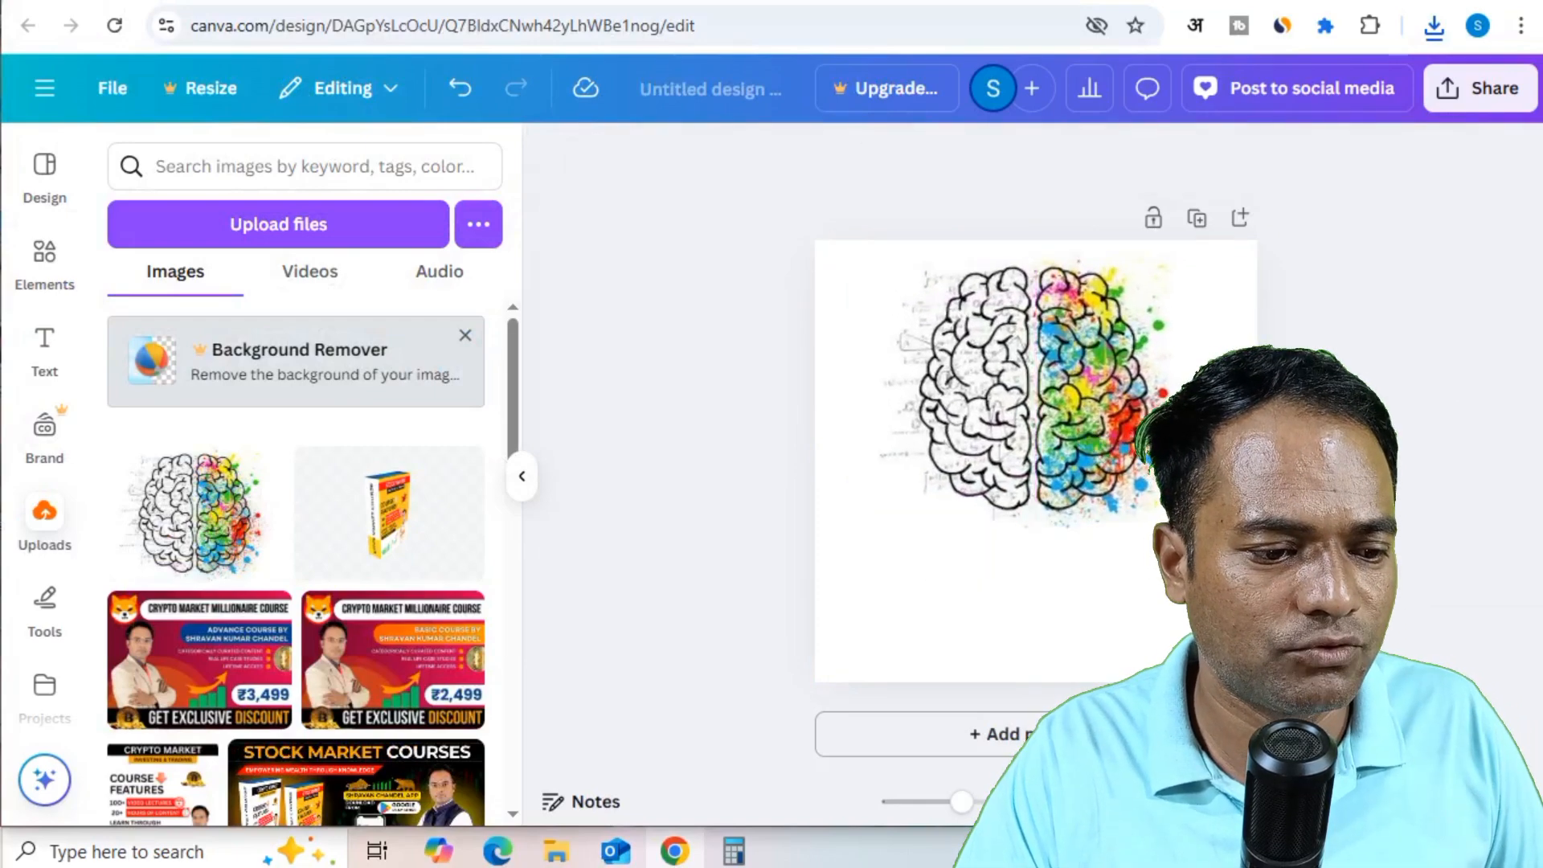
# - Copy the text of fact three from the ChatGPT list and return to the Canva design
pyautogui.click(183, 2)
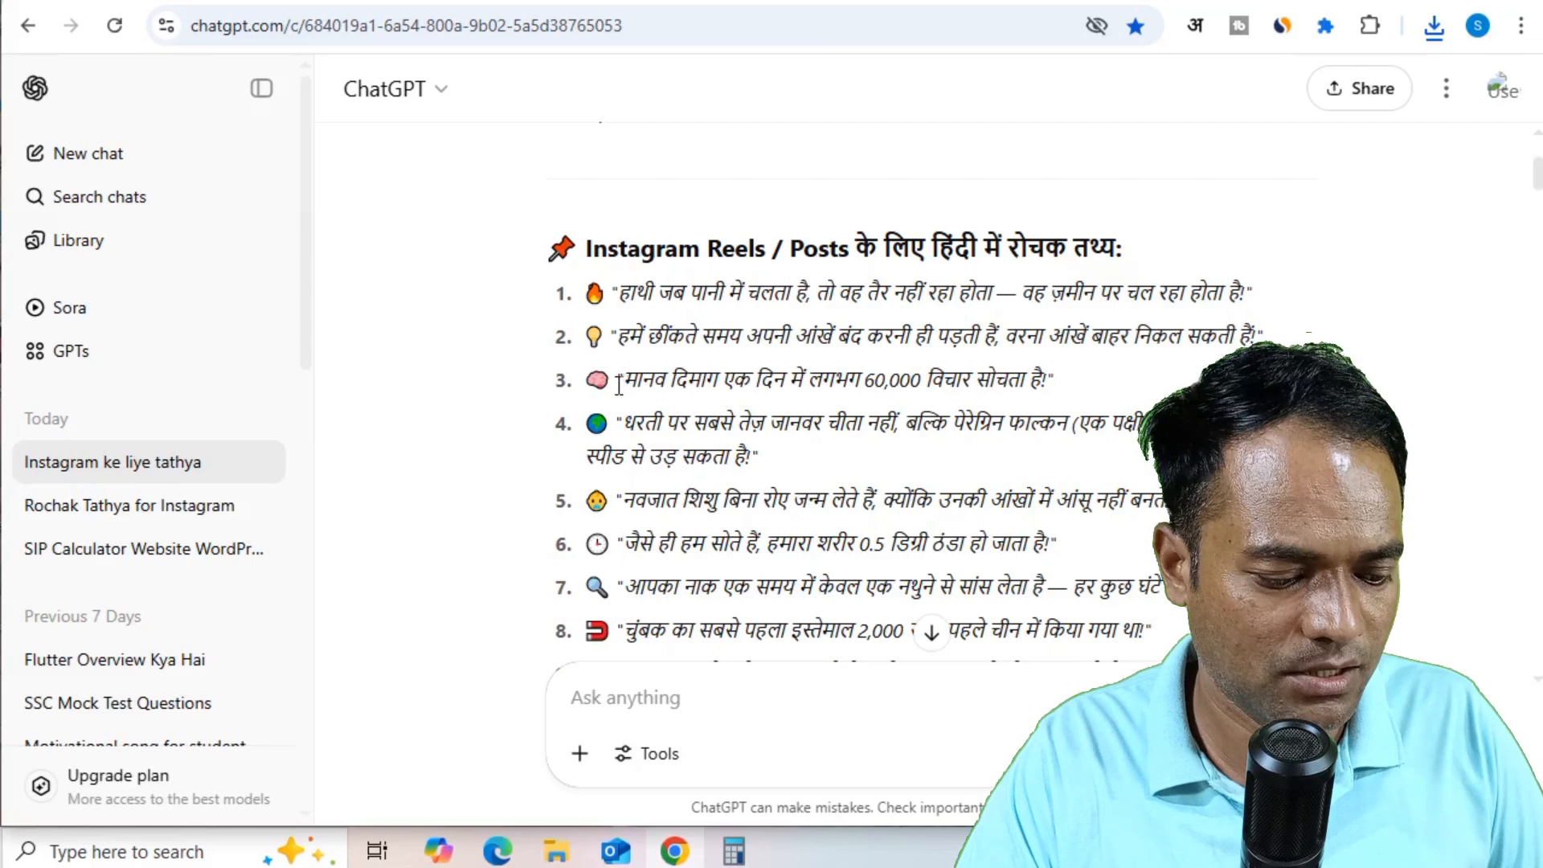
pyautogui.moveTo(620, 382); pyautogui.dragTo(1061, 387)
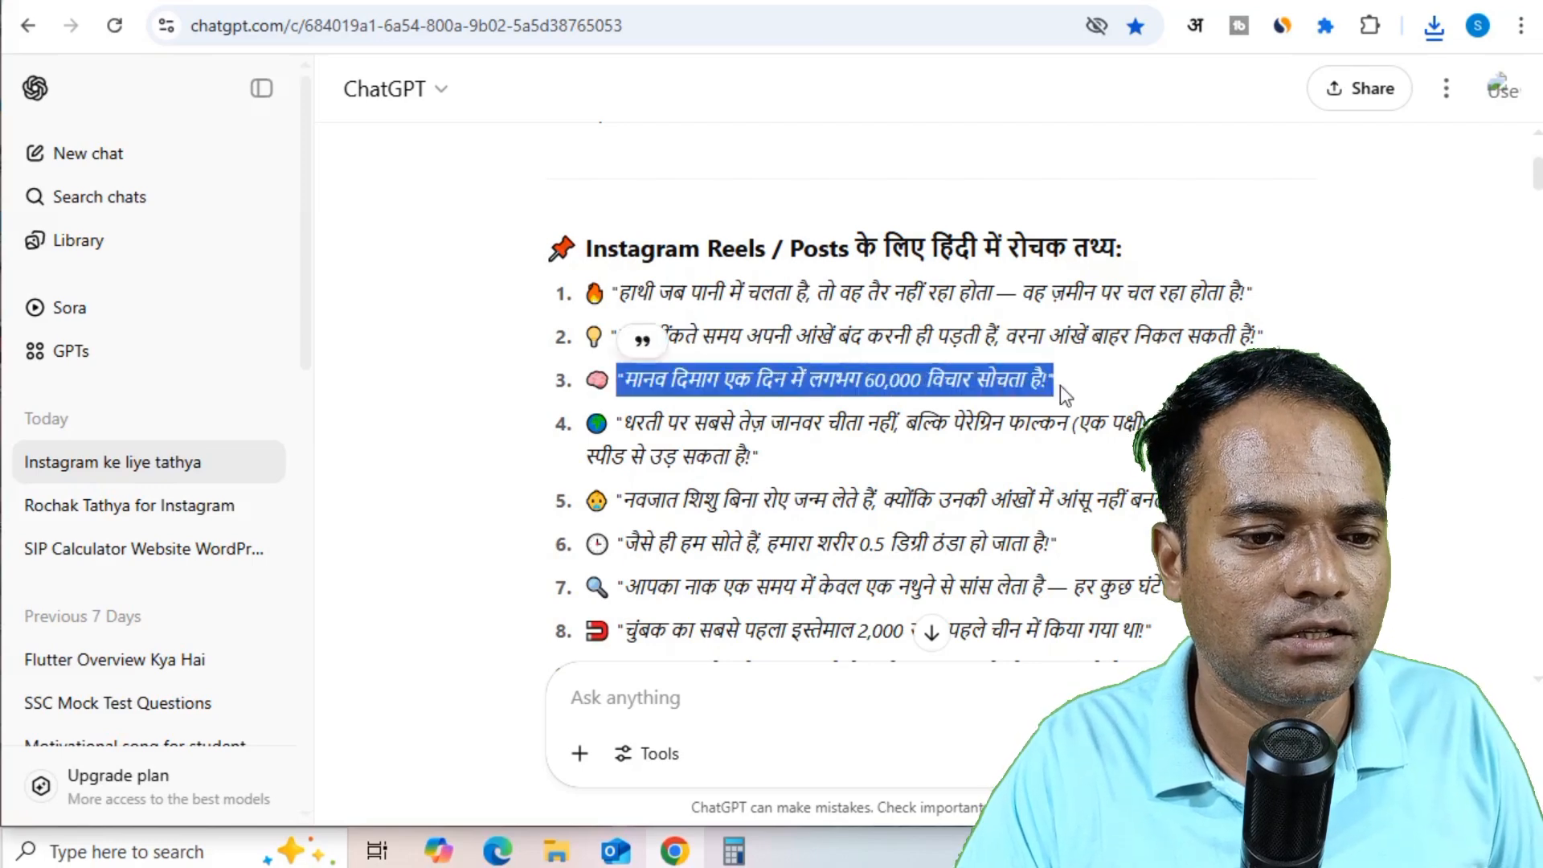
pyautogui.click(949, 3)
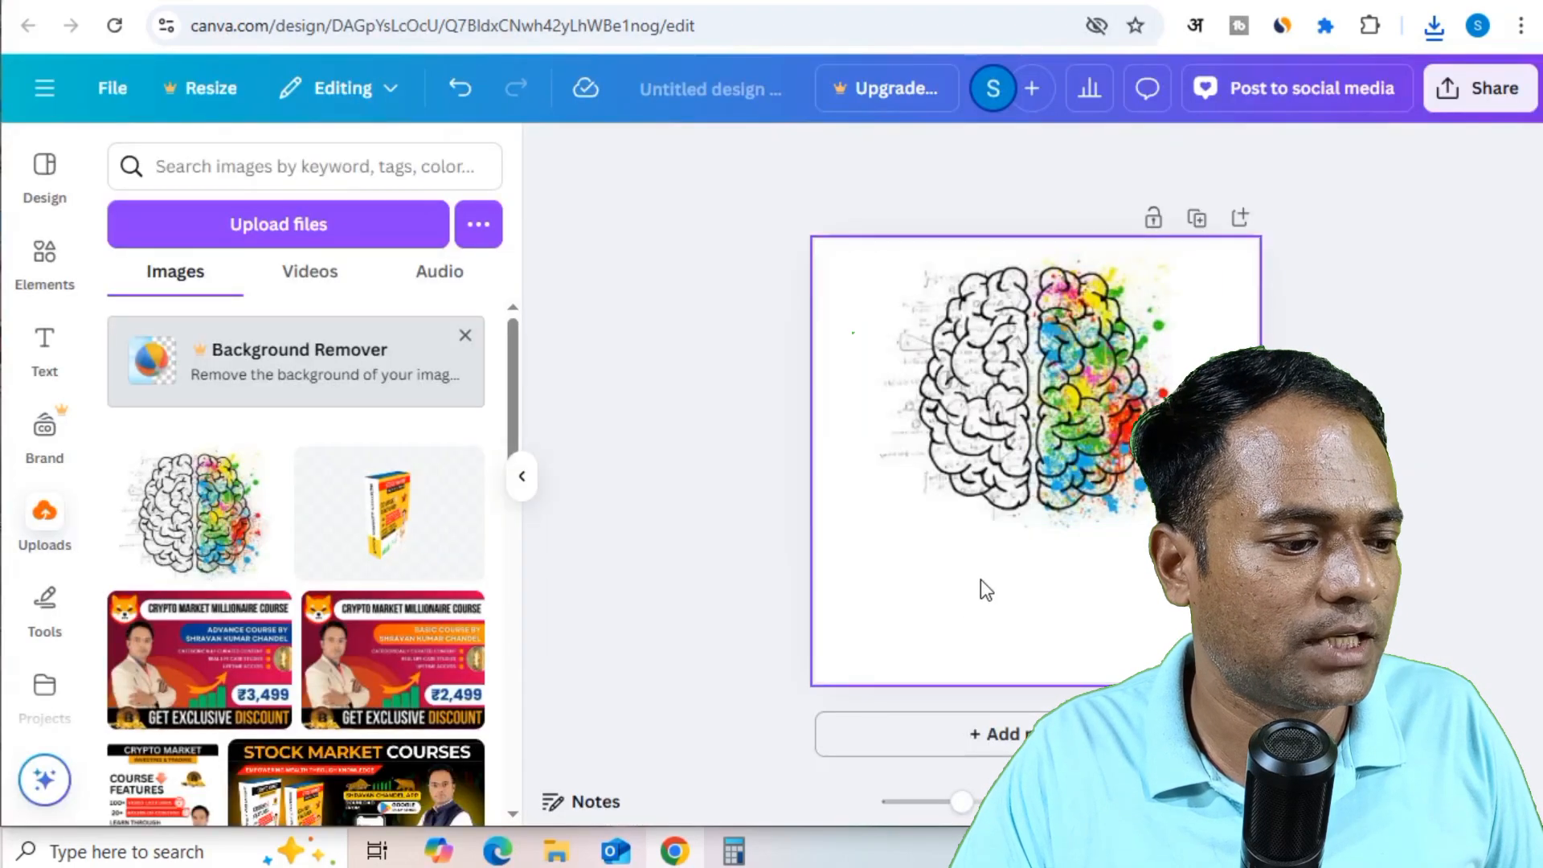
# - Add a heading to the page and replace its placeholder text with the copied Hindi fact about 60,000 thoughts
pyautogui.click(986, 590)
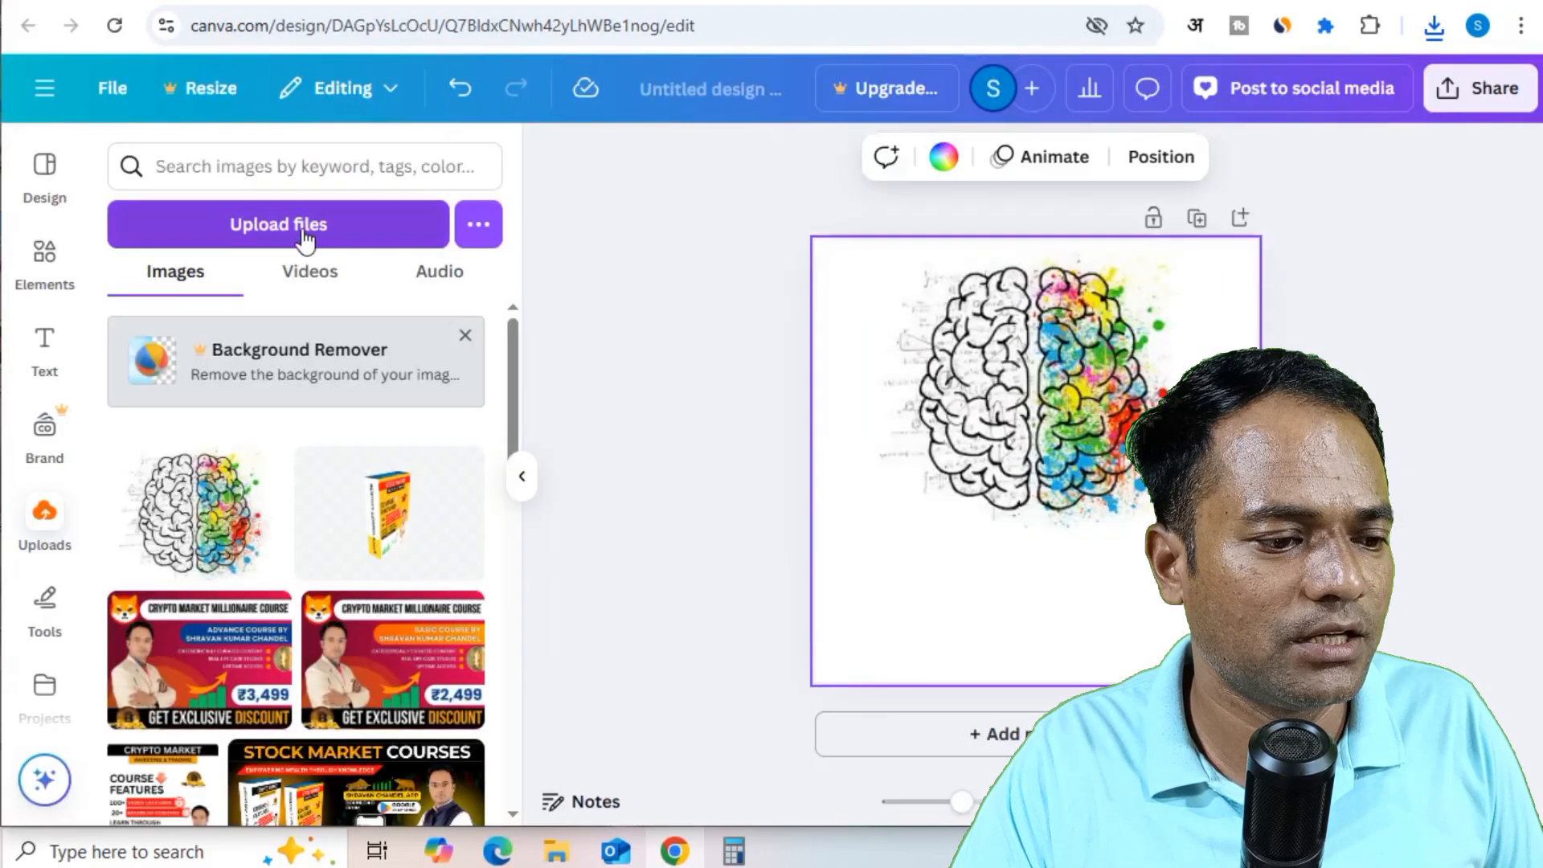
pyautogui.click(45, 346)
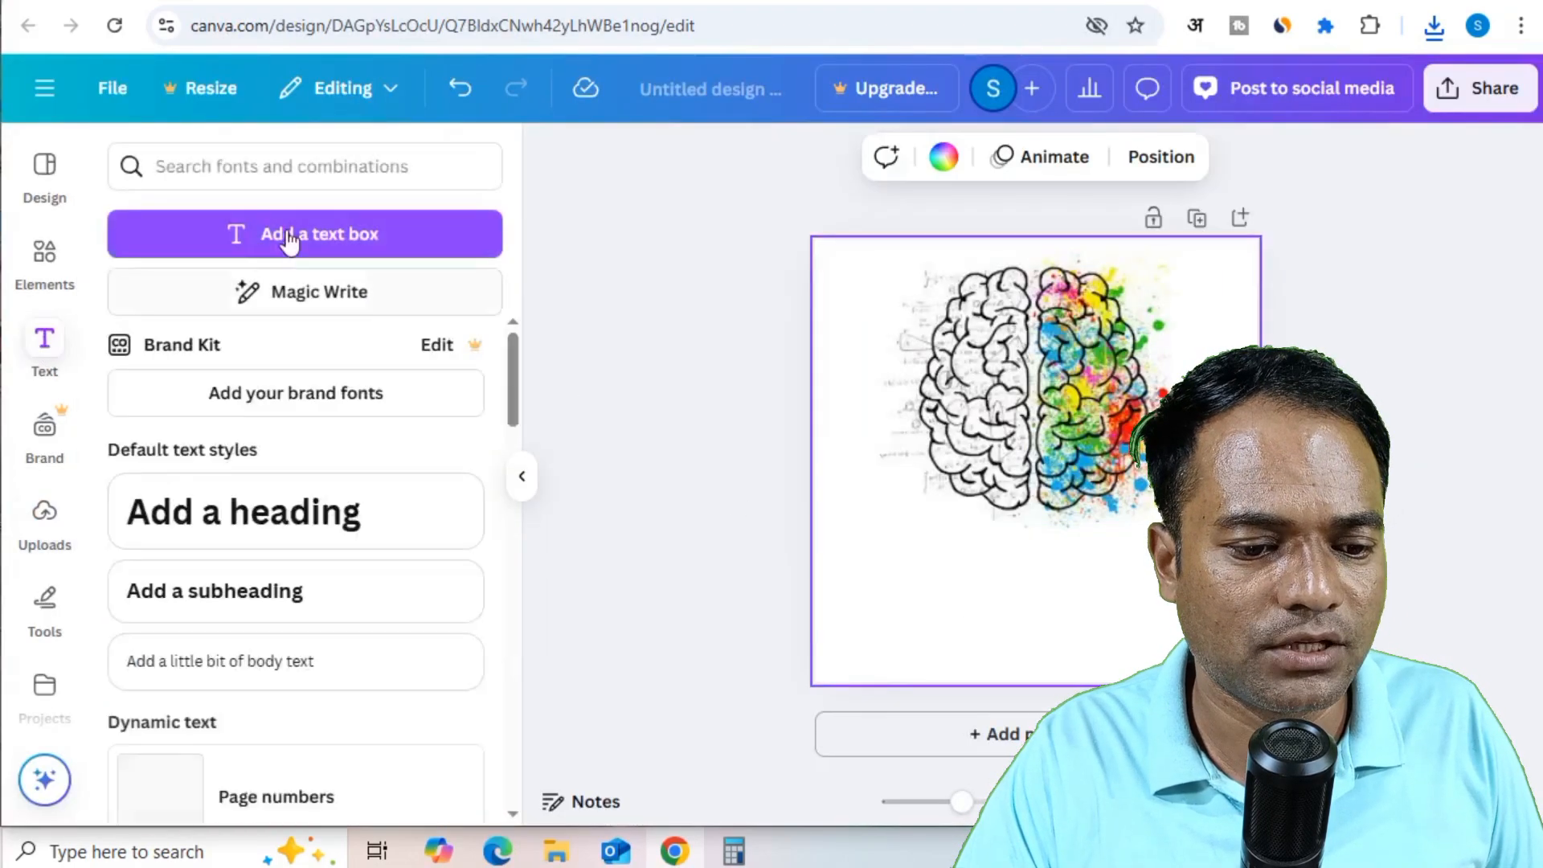
pyautogui.click(241, 512)
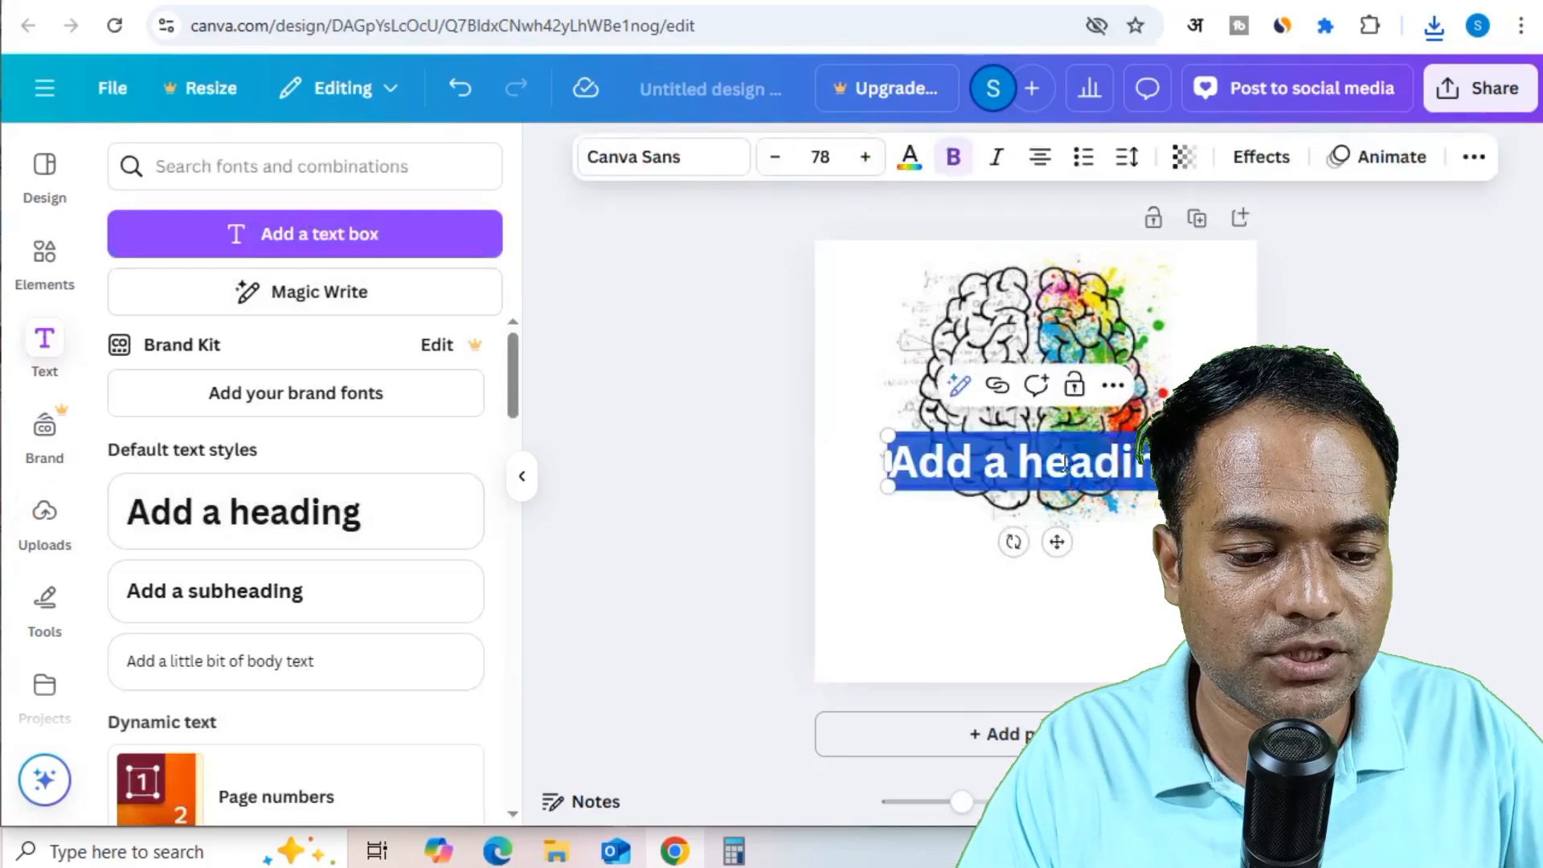
pyautogui.hotkey('ctrl', 'v')
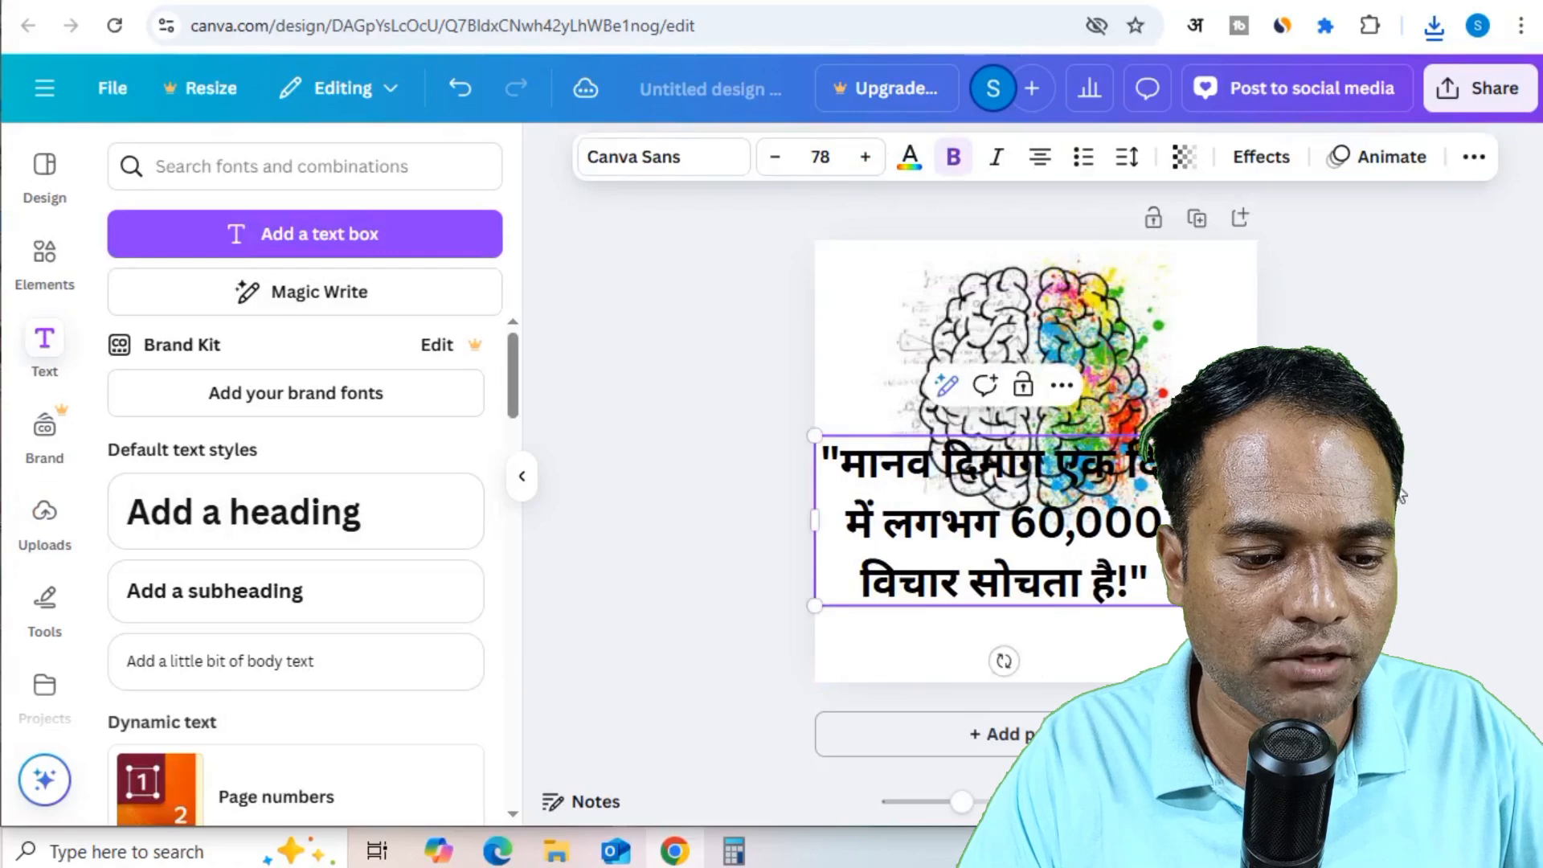
pyautogui.click(1401, 495)
# - Shrink the Hindi fact text and move it into the empty area below the brain image
pyautogui.click(1163, 579)
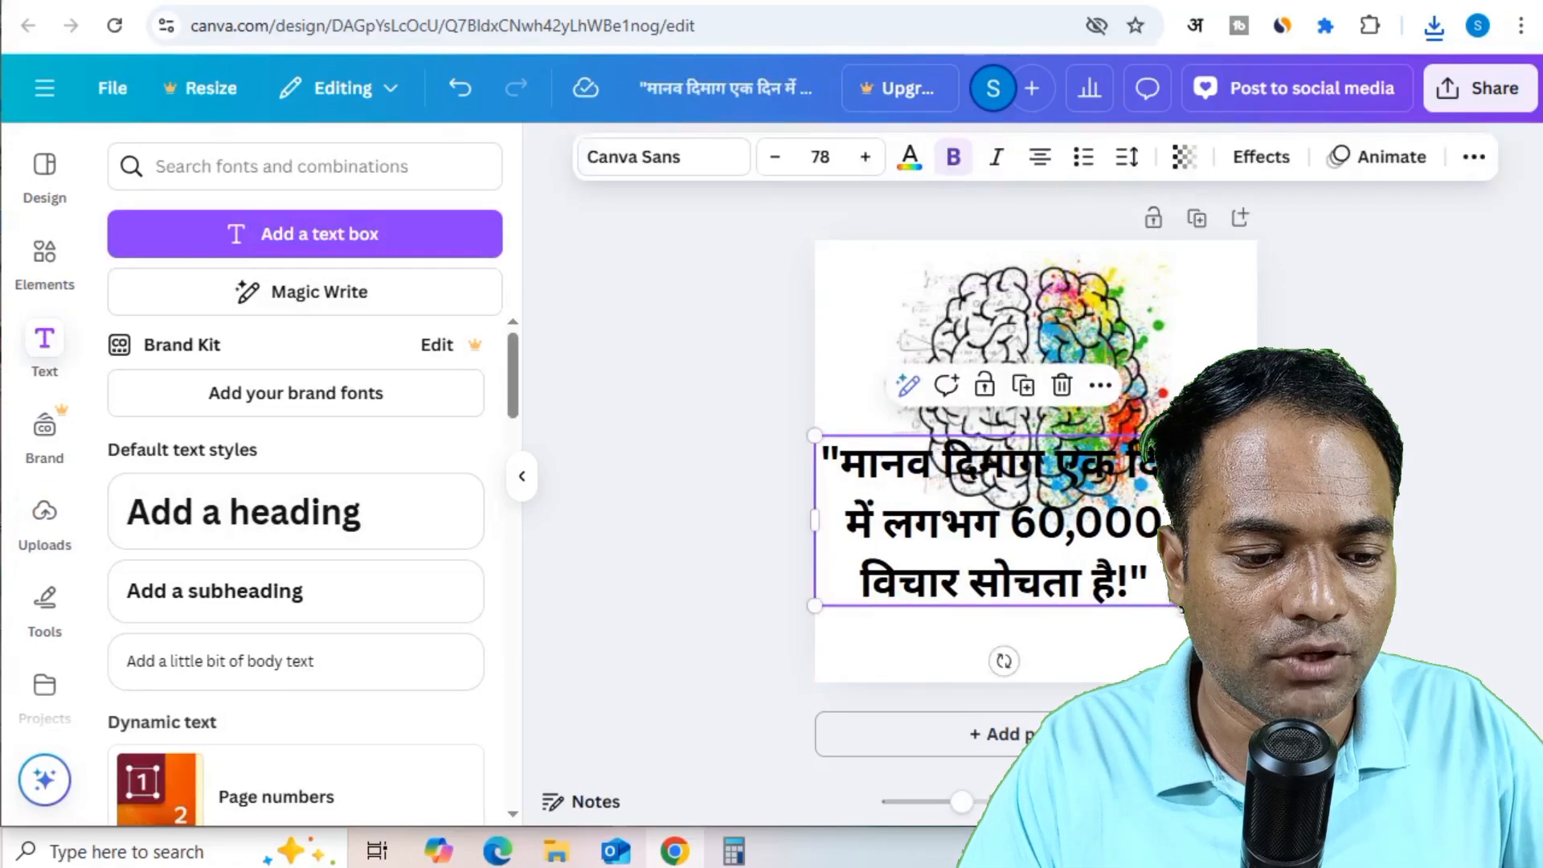
pyautogui.moveTo(1173, 604); pyautogui.dragTo(1125, 574)
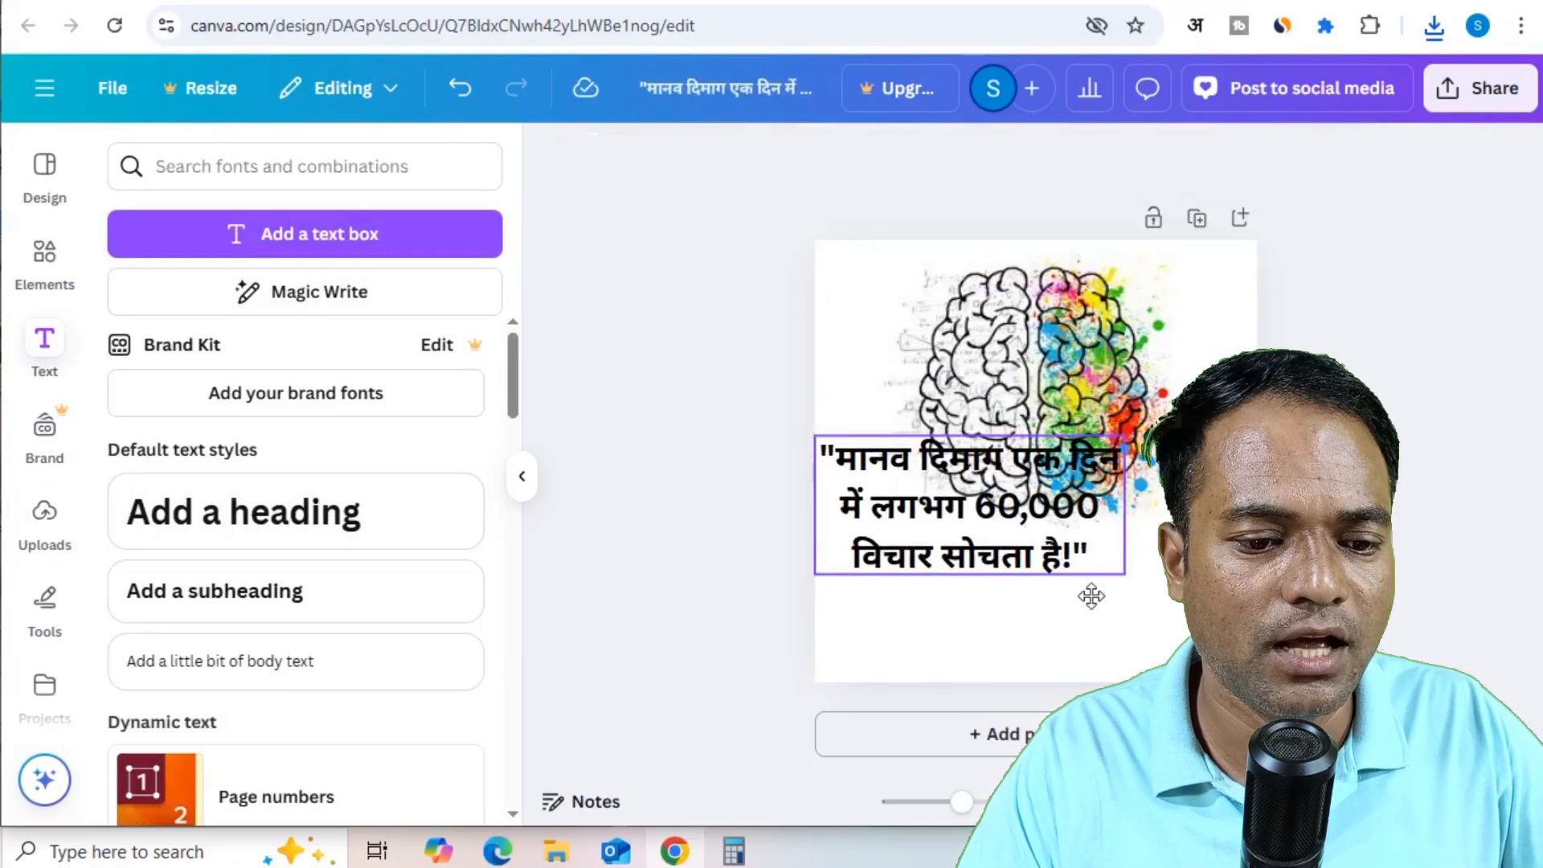
pyautogui.moveTo(1033, 534); pyautogui.dragTo(1099, 625)
pyautogui.click(1359, 514)
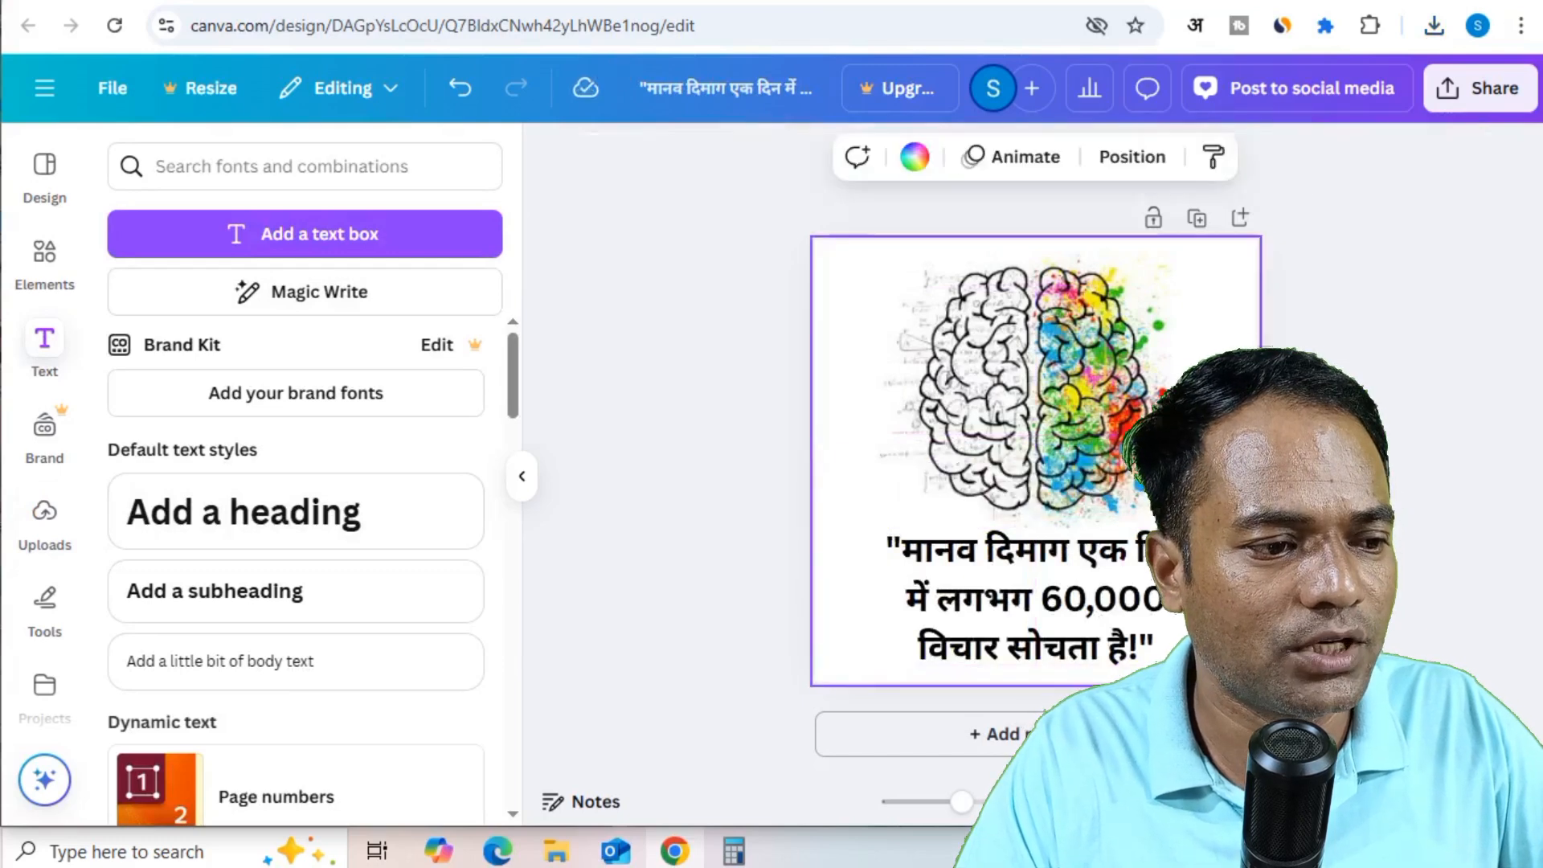
# - Switch to the rochaktathya Instagram page and examine the background and text styling of its posts
pyautogui.click(302, 1)
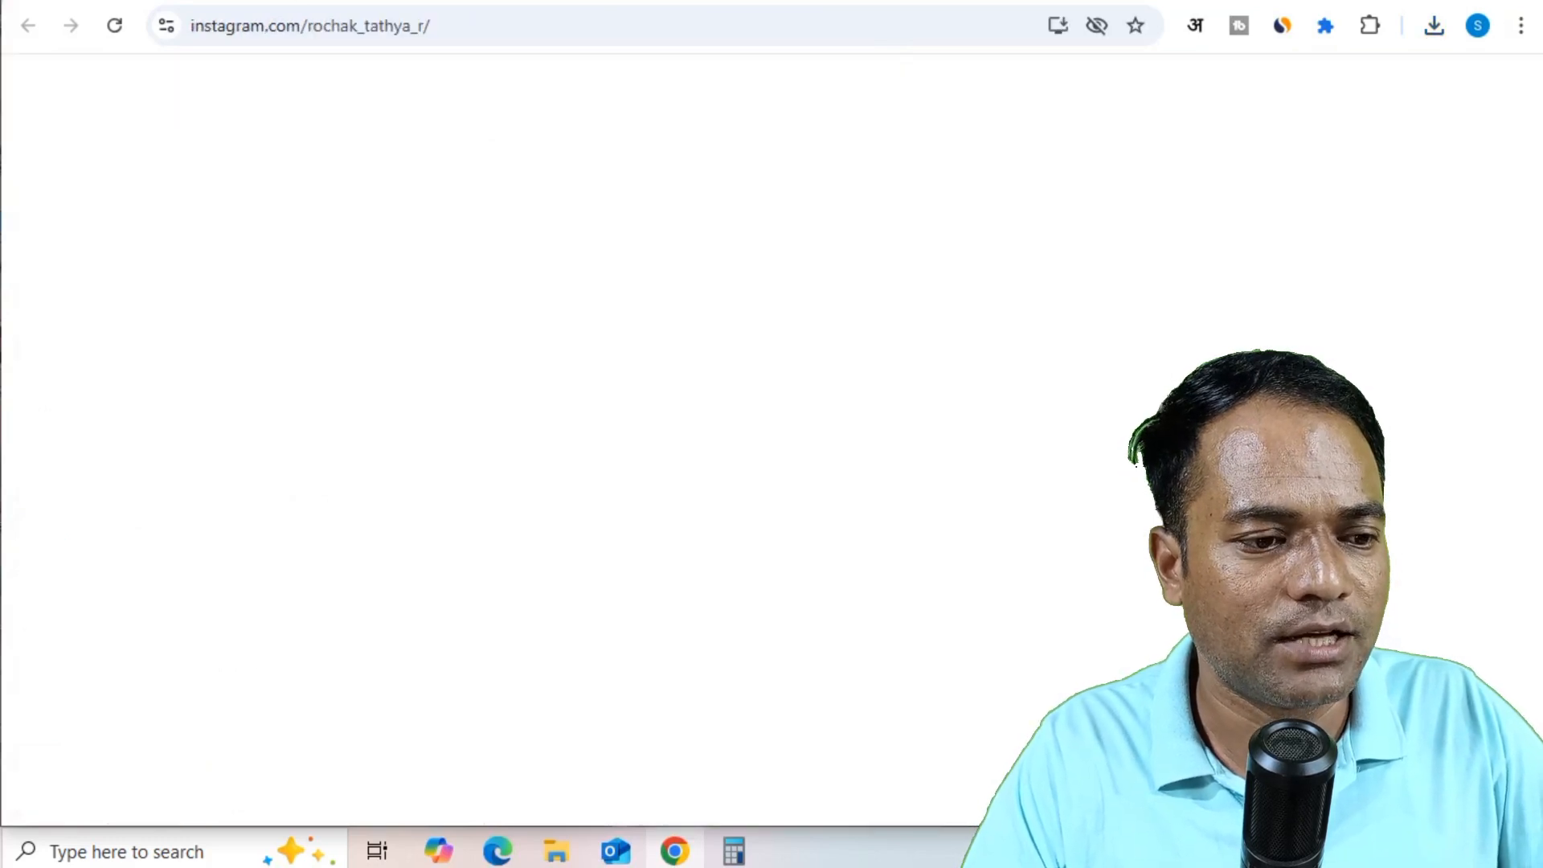
pyautogui.click(229, 2)
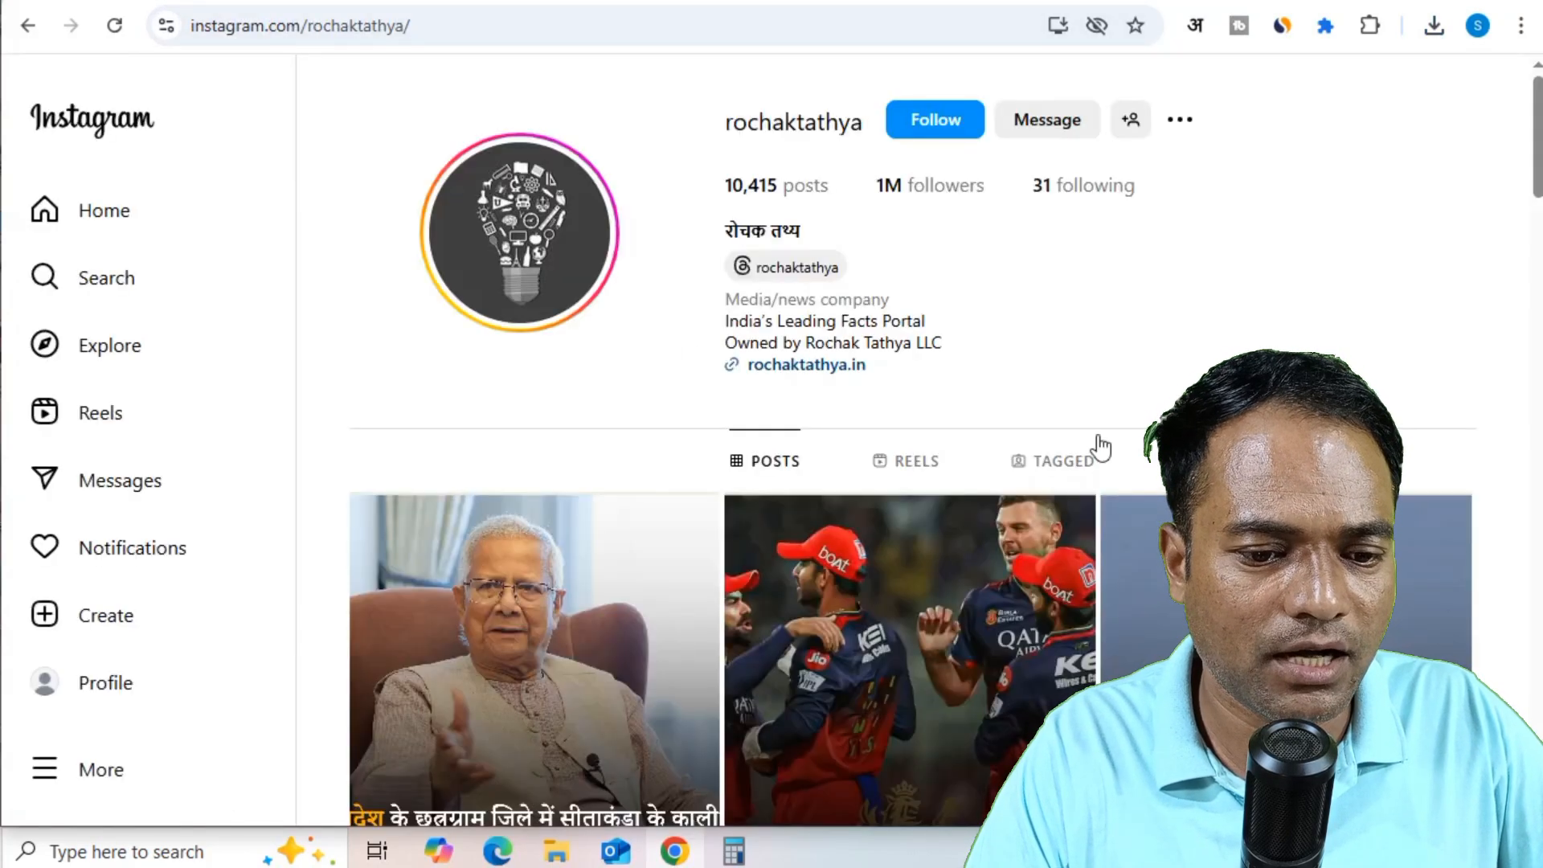
pyautogui.scroll(-10, 1527, 466)
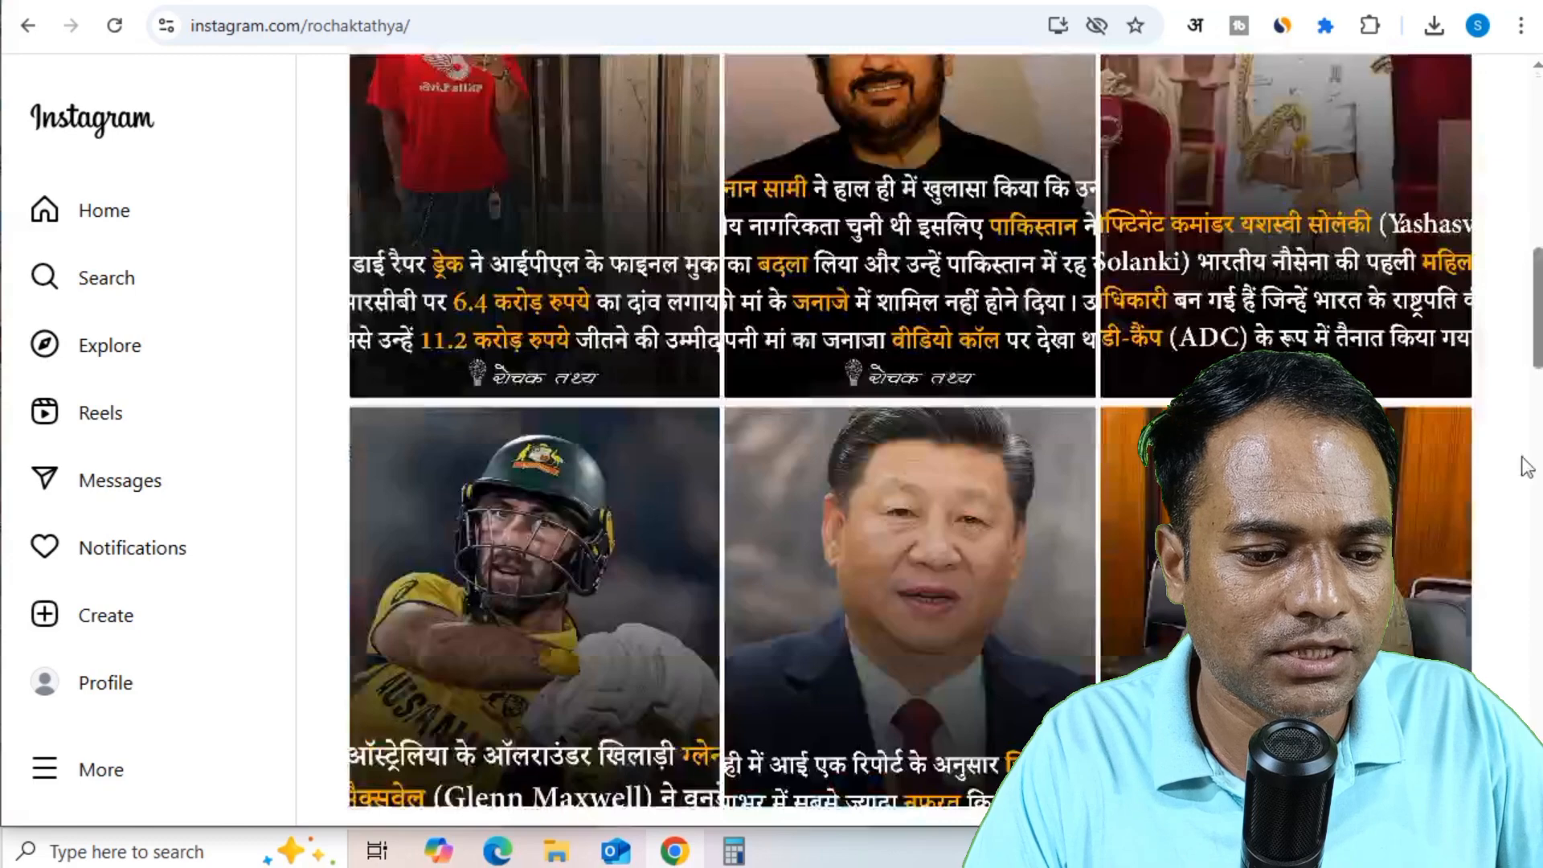
pyautogui.scroll(-15, 1528, 467)
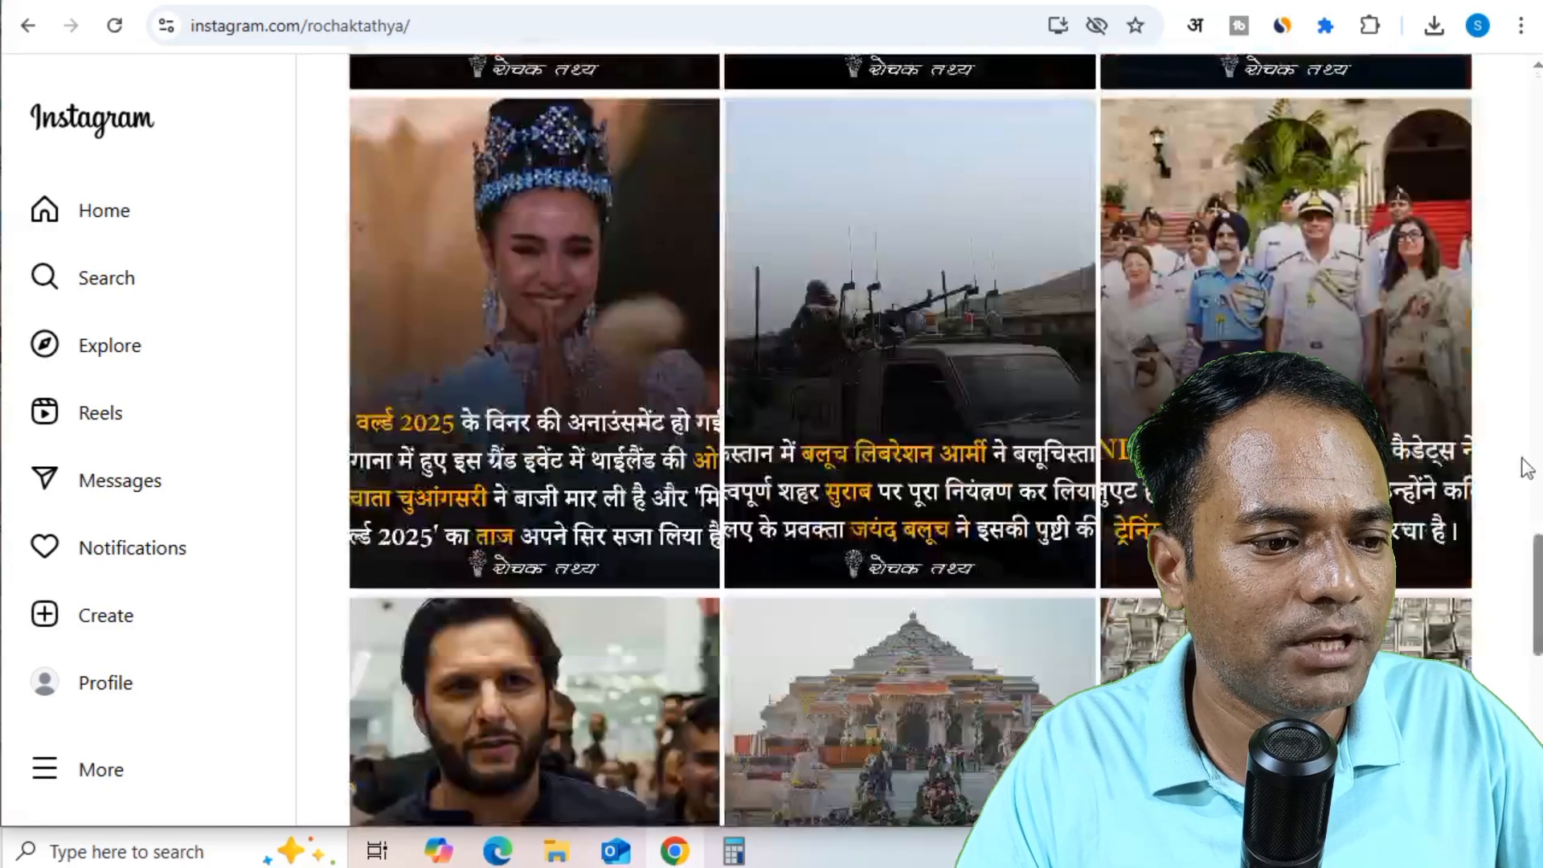
pyautogui.scroll(-6, 1527, 468)
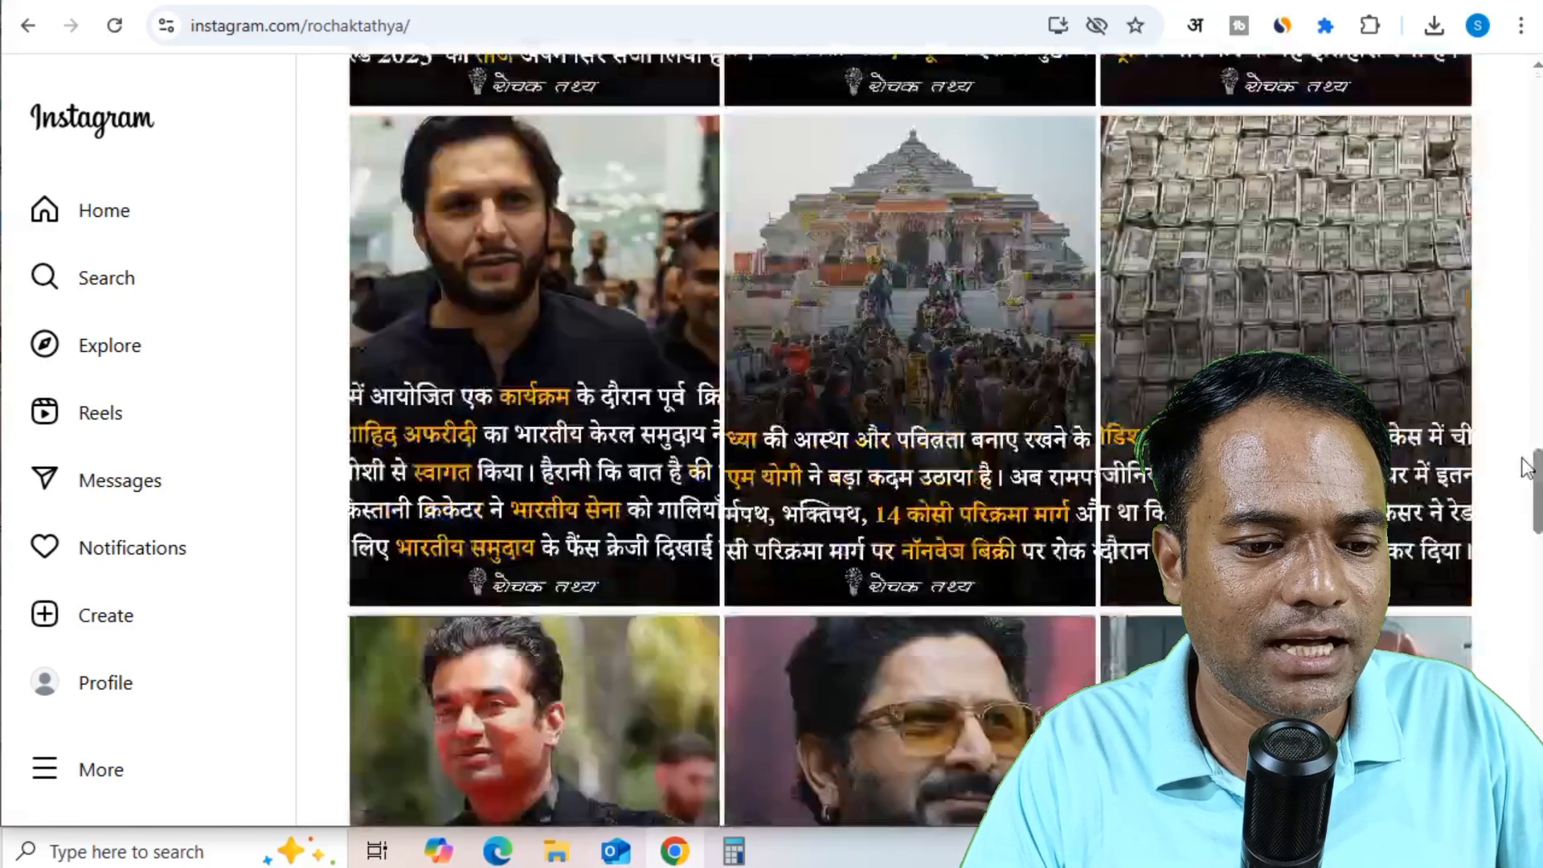
pyautogui.scroll(-3, 1527, 468)
# - Return to the Canva design and set the page background color to black
pyautogui.click(946, 2)
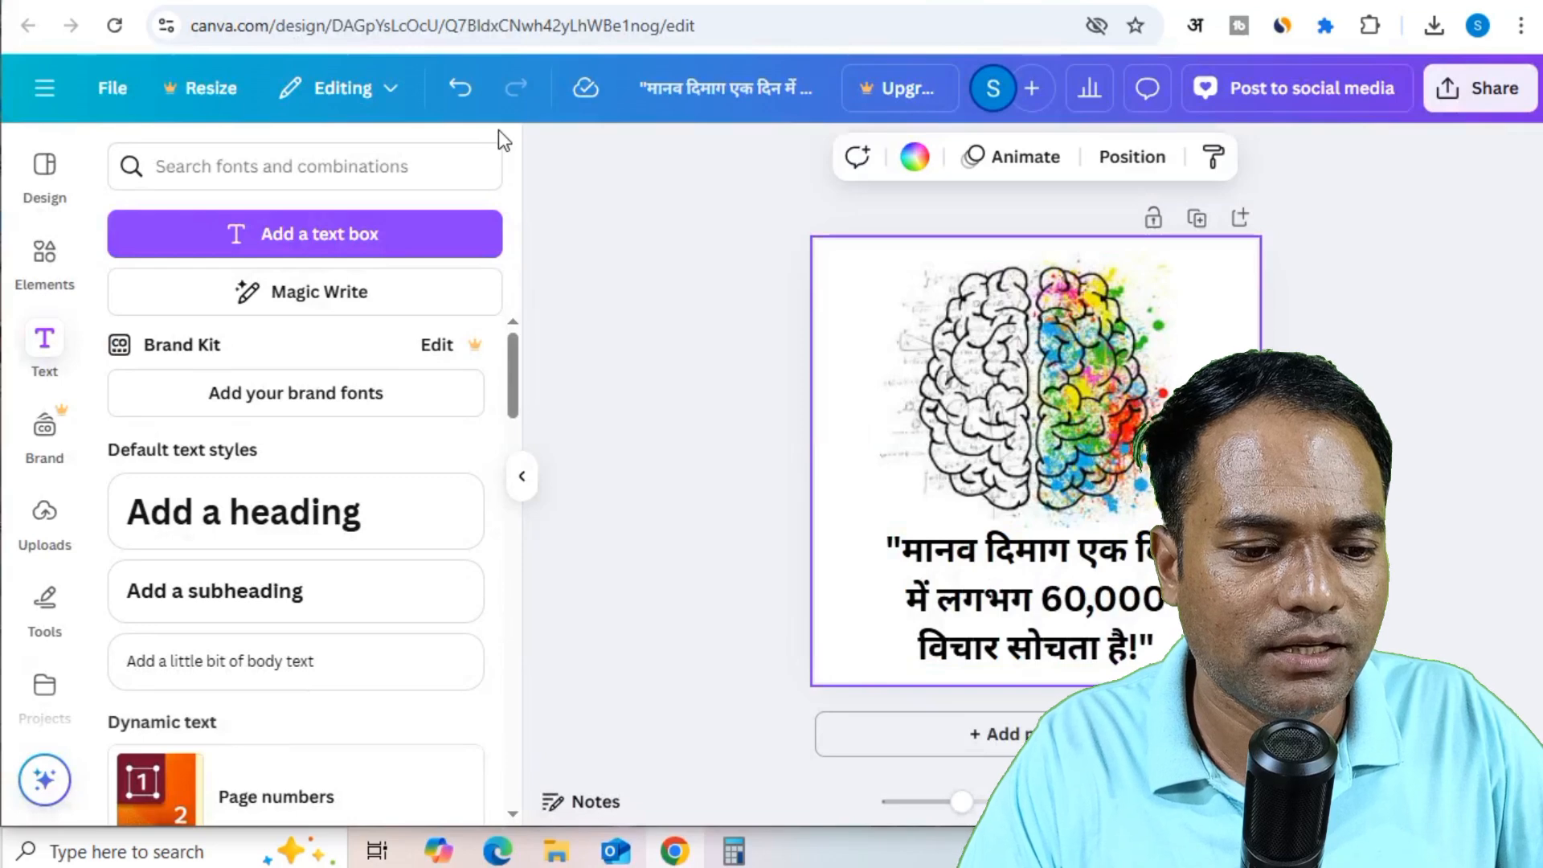
pyautogui.click(915, 157)
pyautogui.click(198, 348)
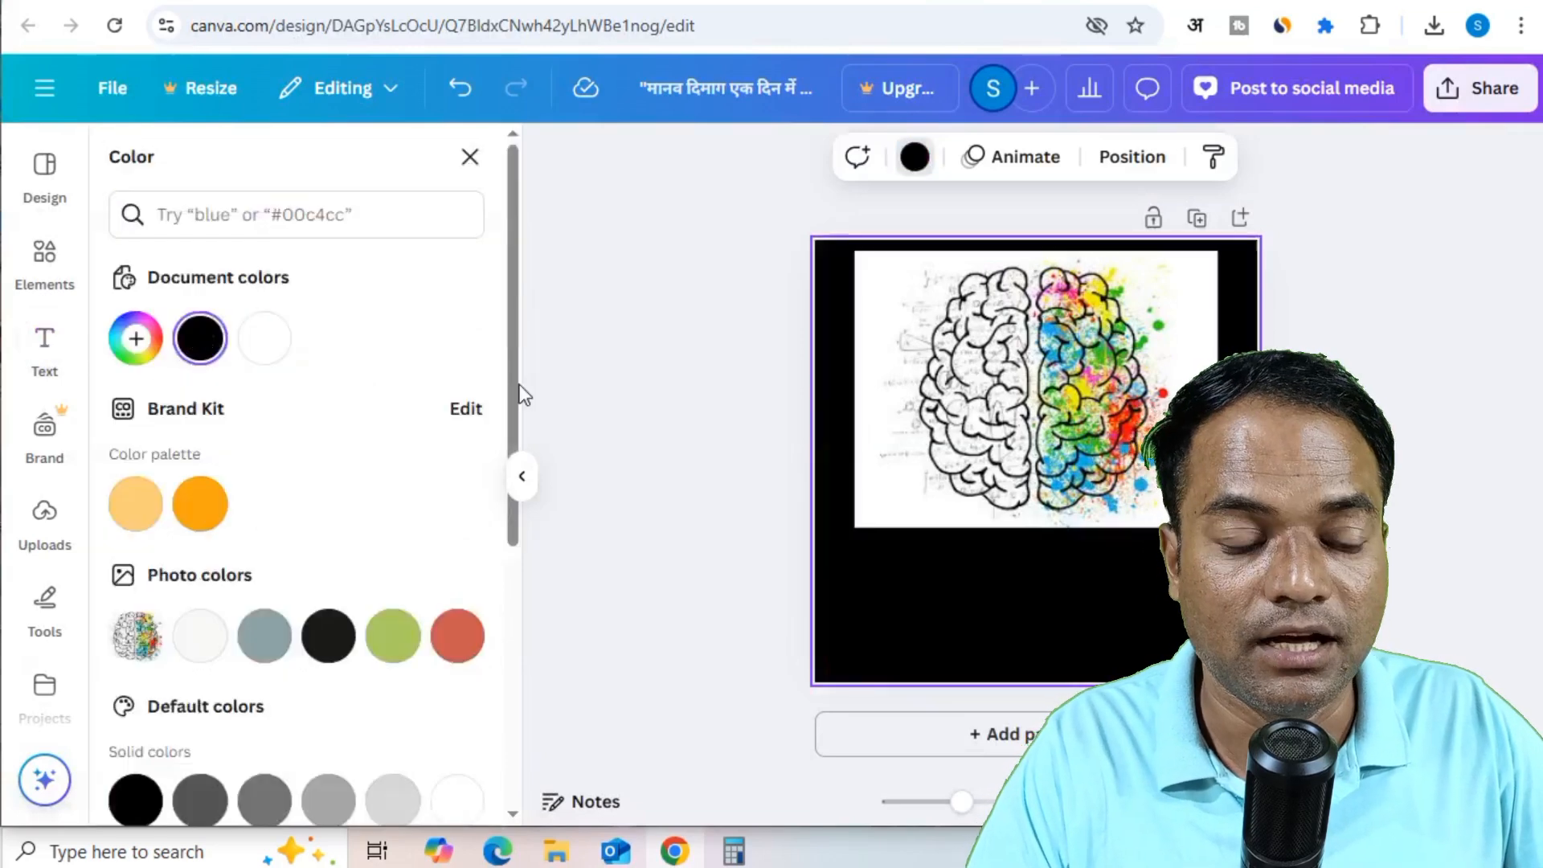
# - Set the page background to white, then move the brain image up and enlarge it to fill the space above the text
pyautogui.click(264, 337)
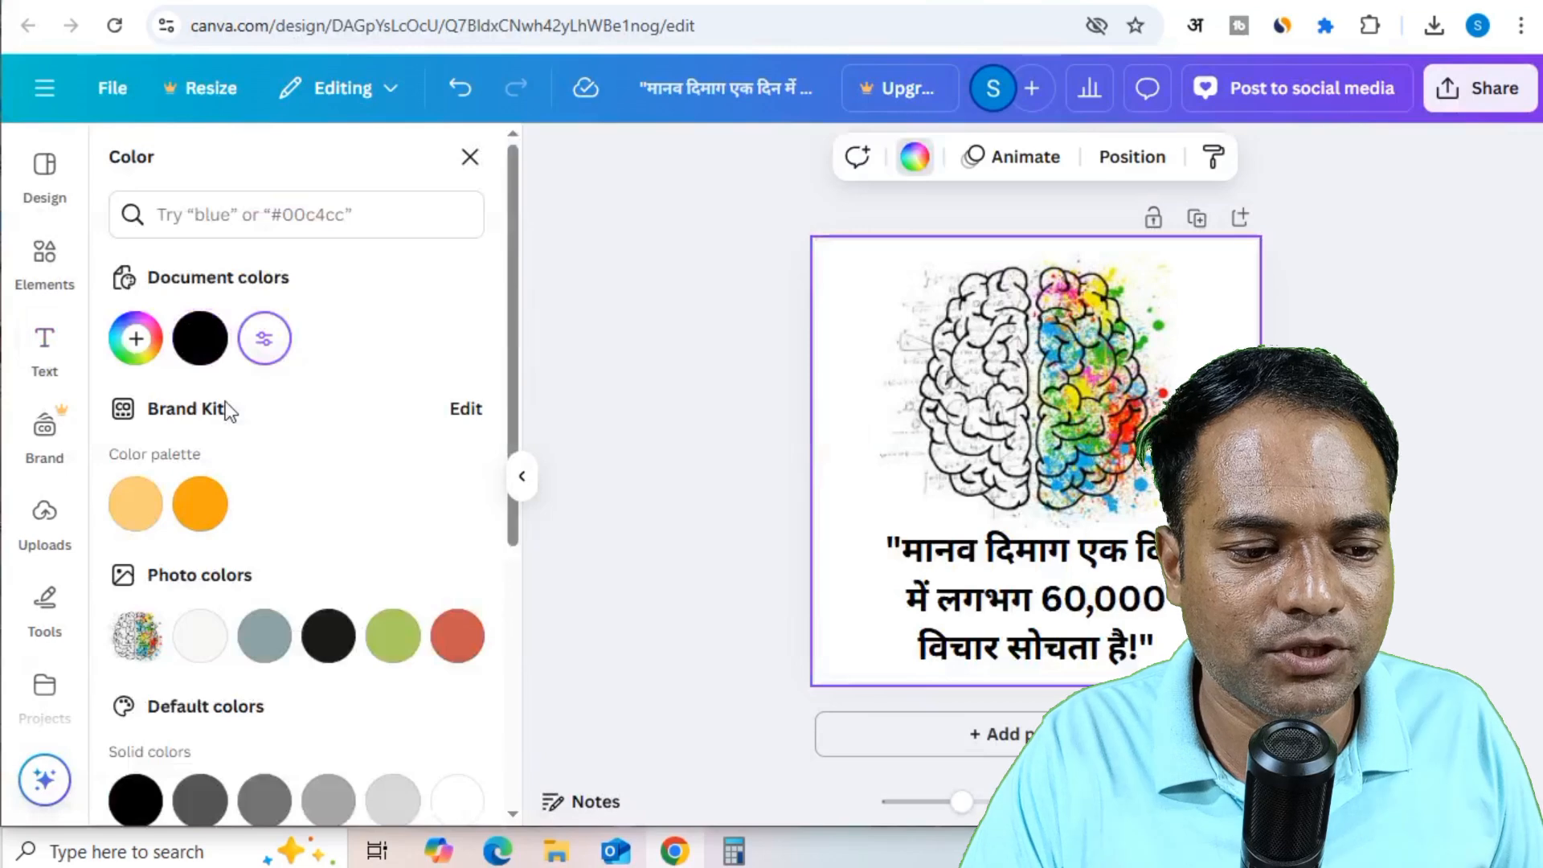
pyautogui.click(1112, 414)
pyautogui.moveTo(1111, 414); pyautogui.dragTo(1096, 403)
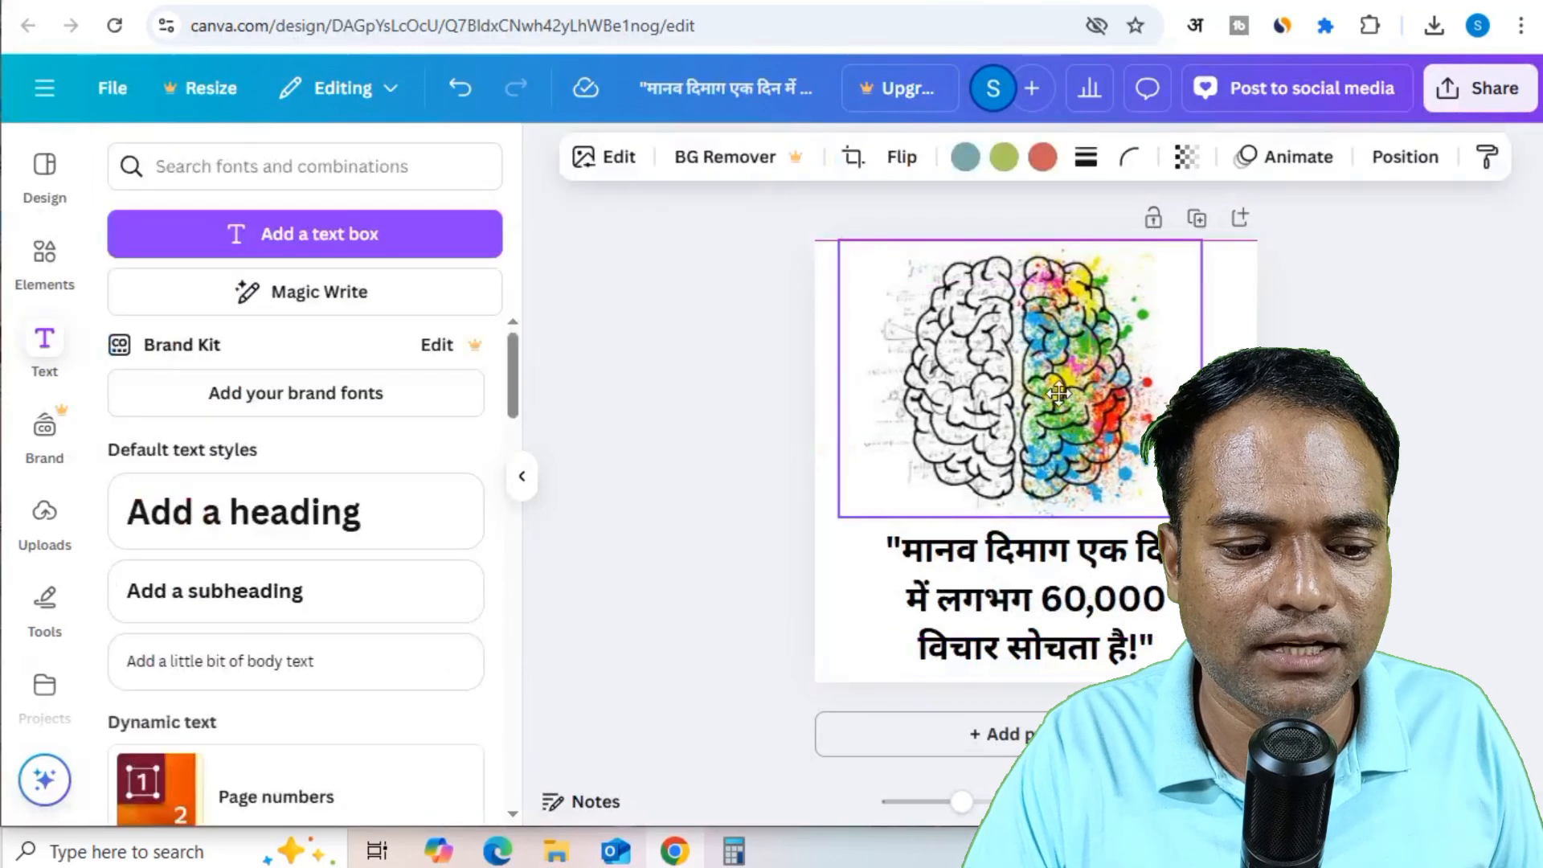
pyautogui.moveTo(1202, 517); pyautogui.dragTo(1230, 539)
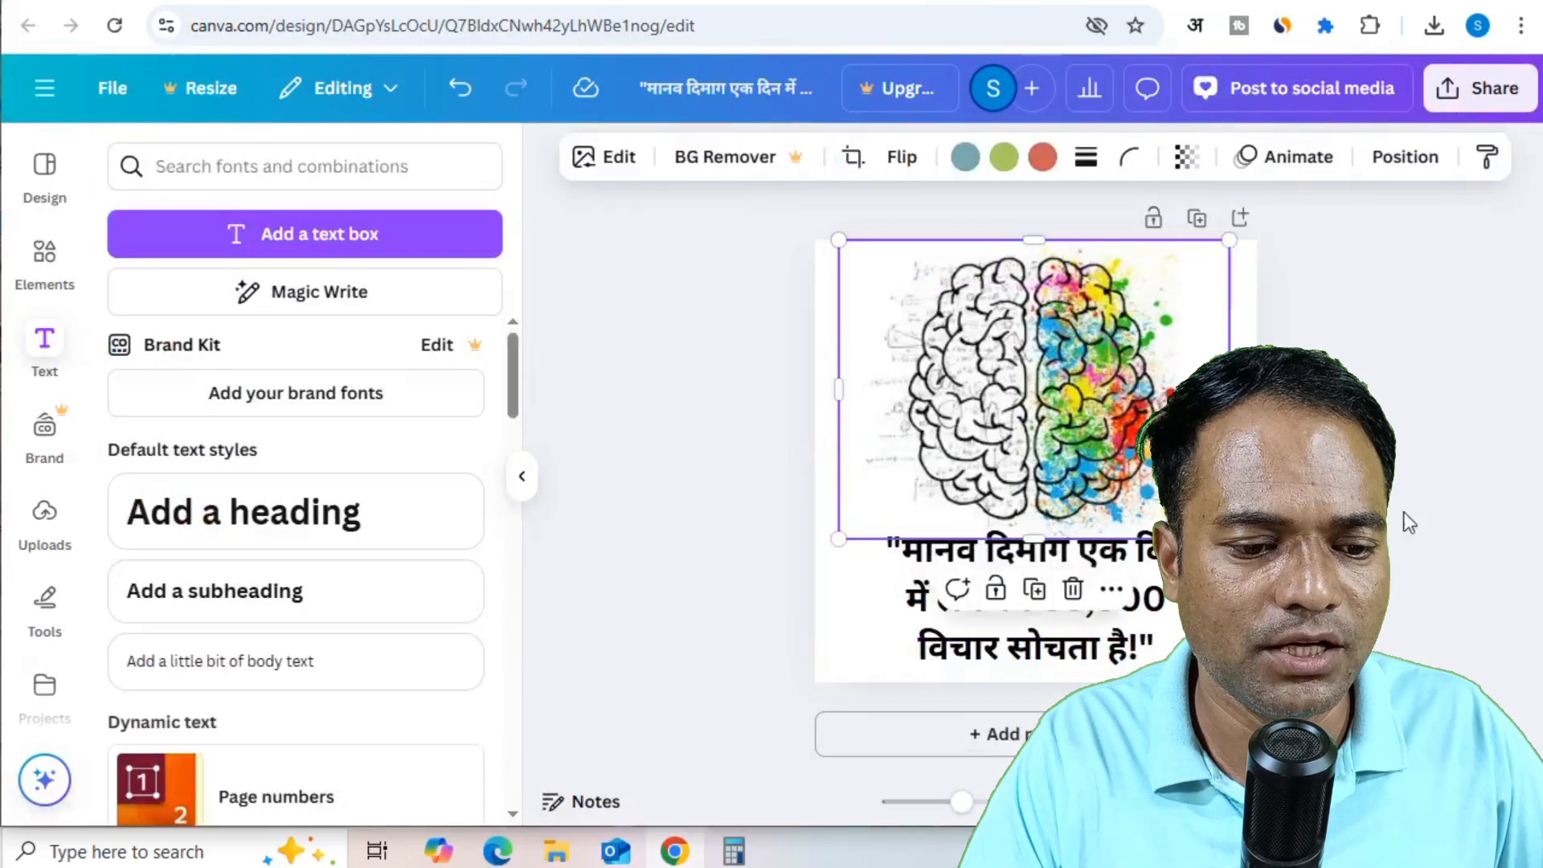
pyautogui.click(1150, 597)
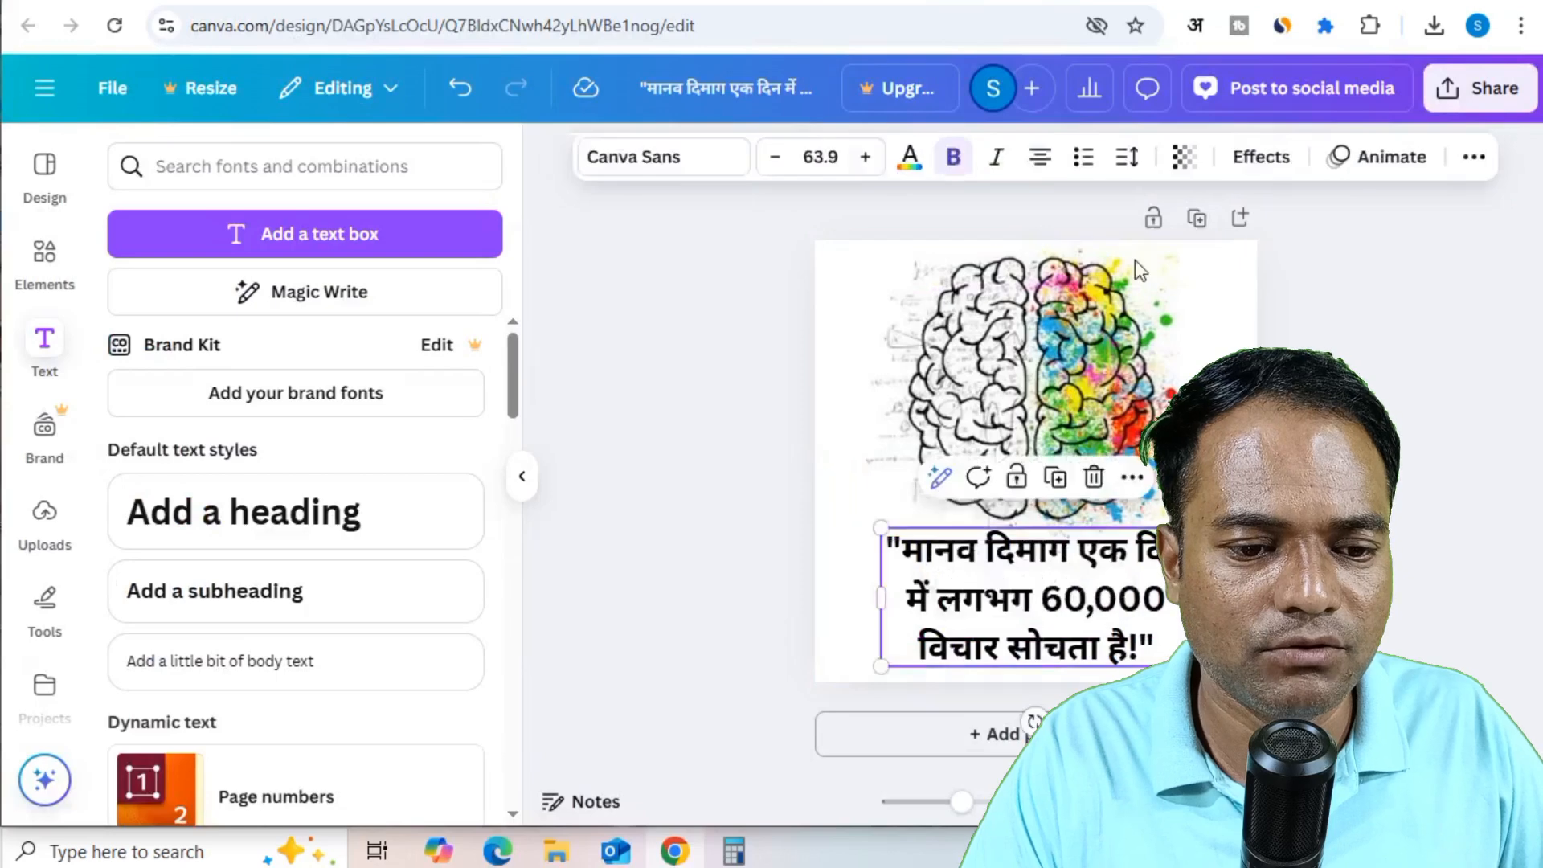
pyautogui.click(1474, 157)
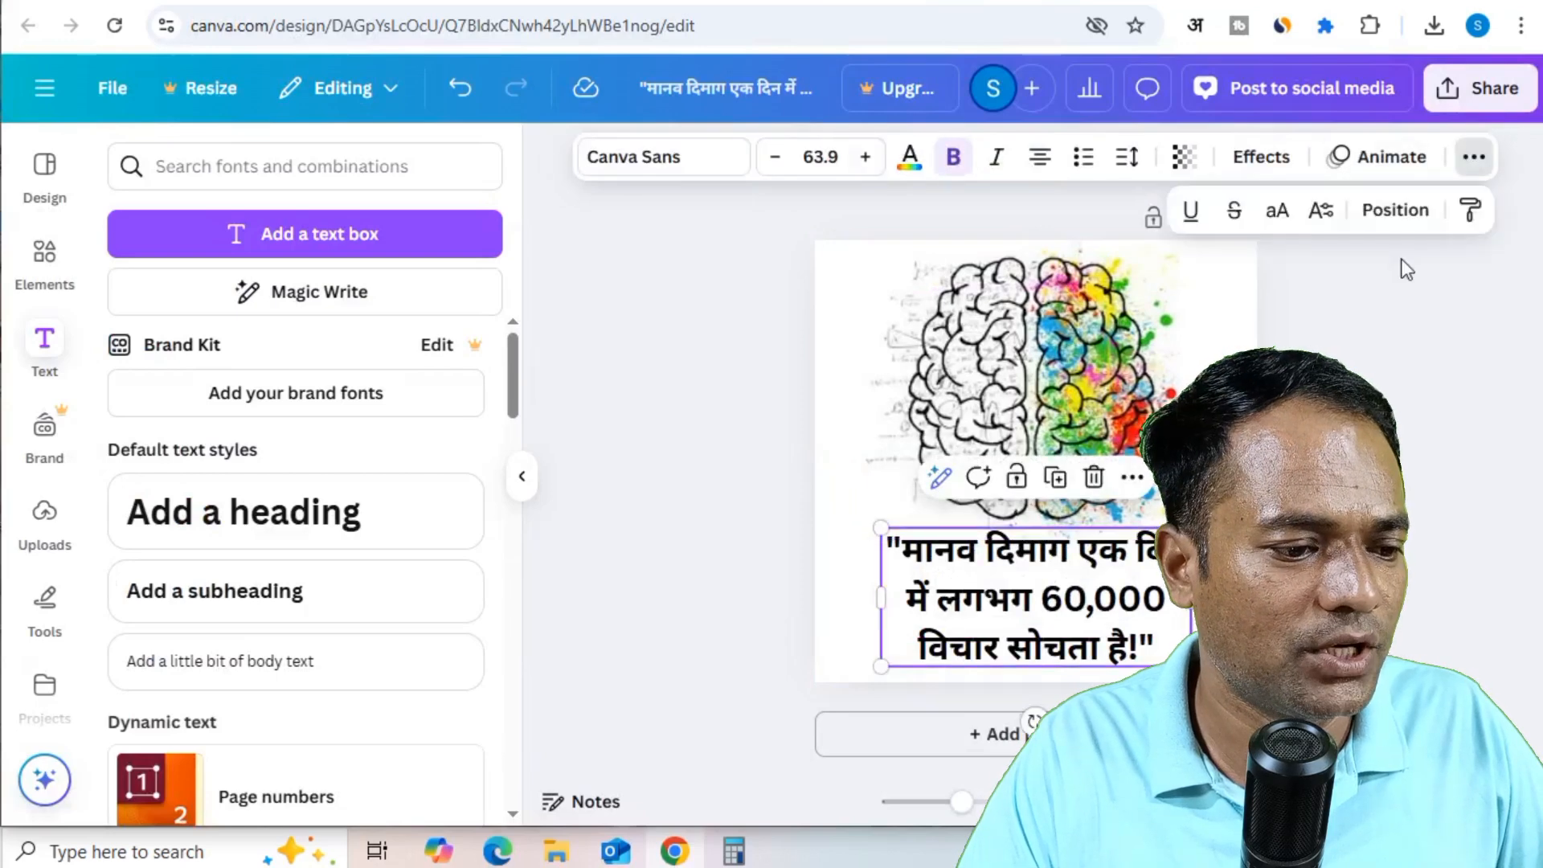
pyautogui.click(1395, 209)
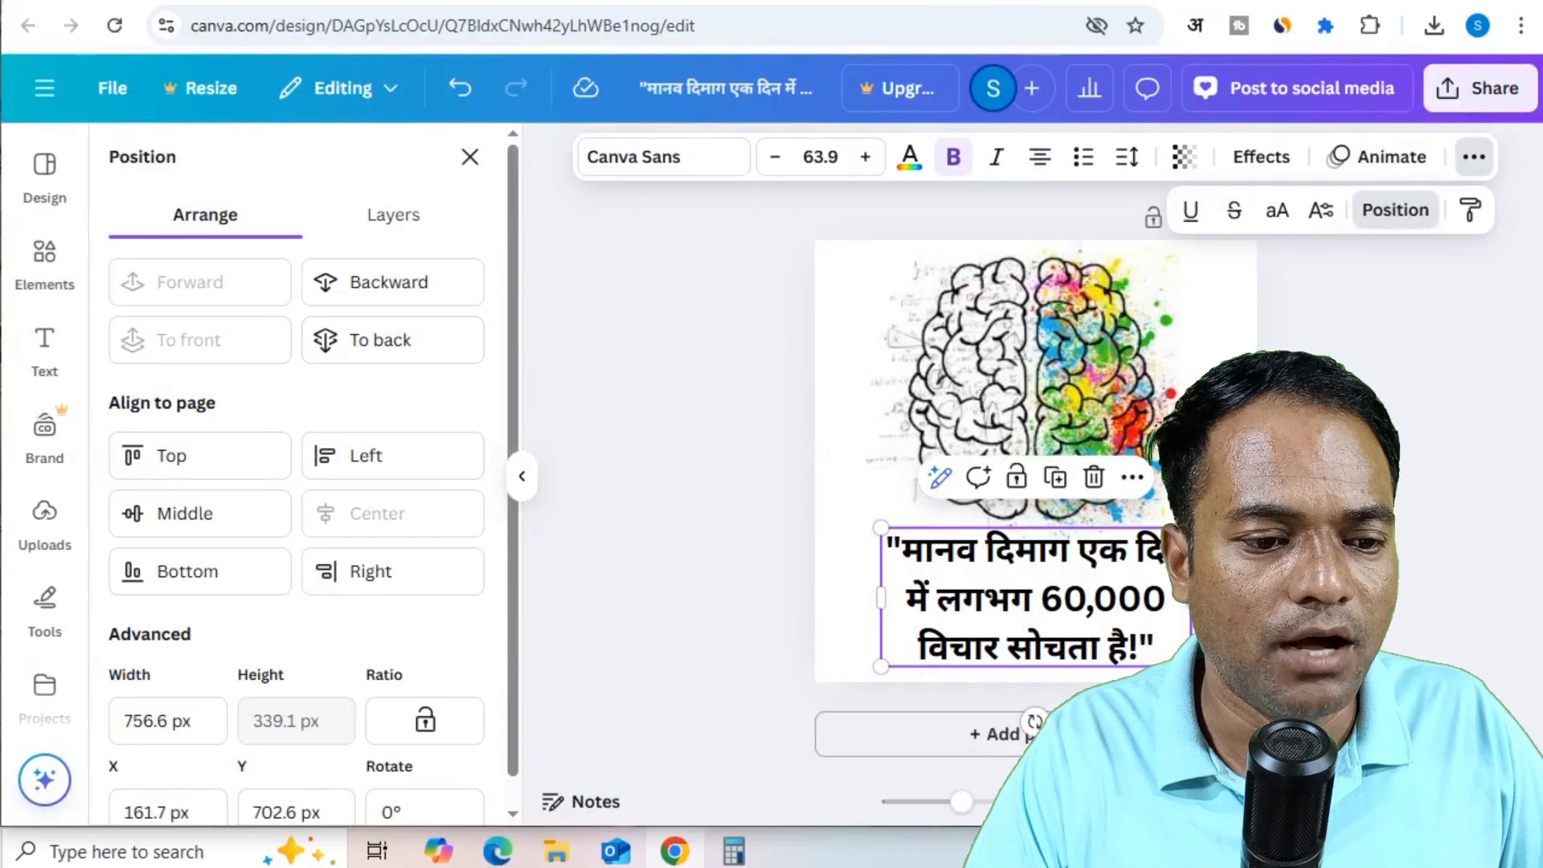
pyautogui.click(471, 157)
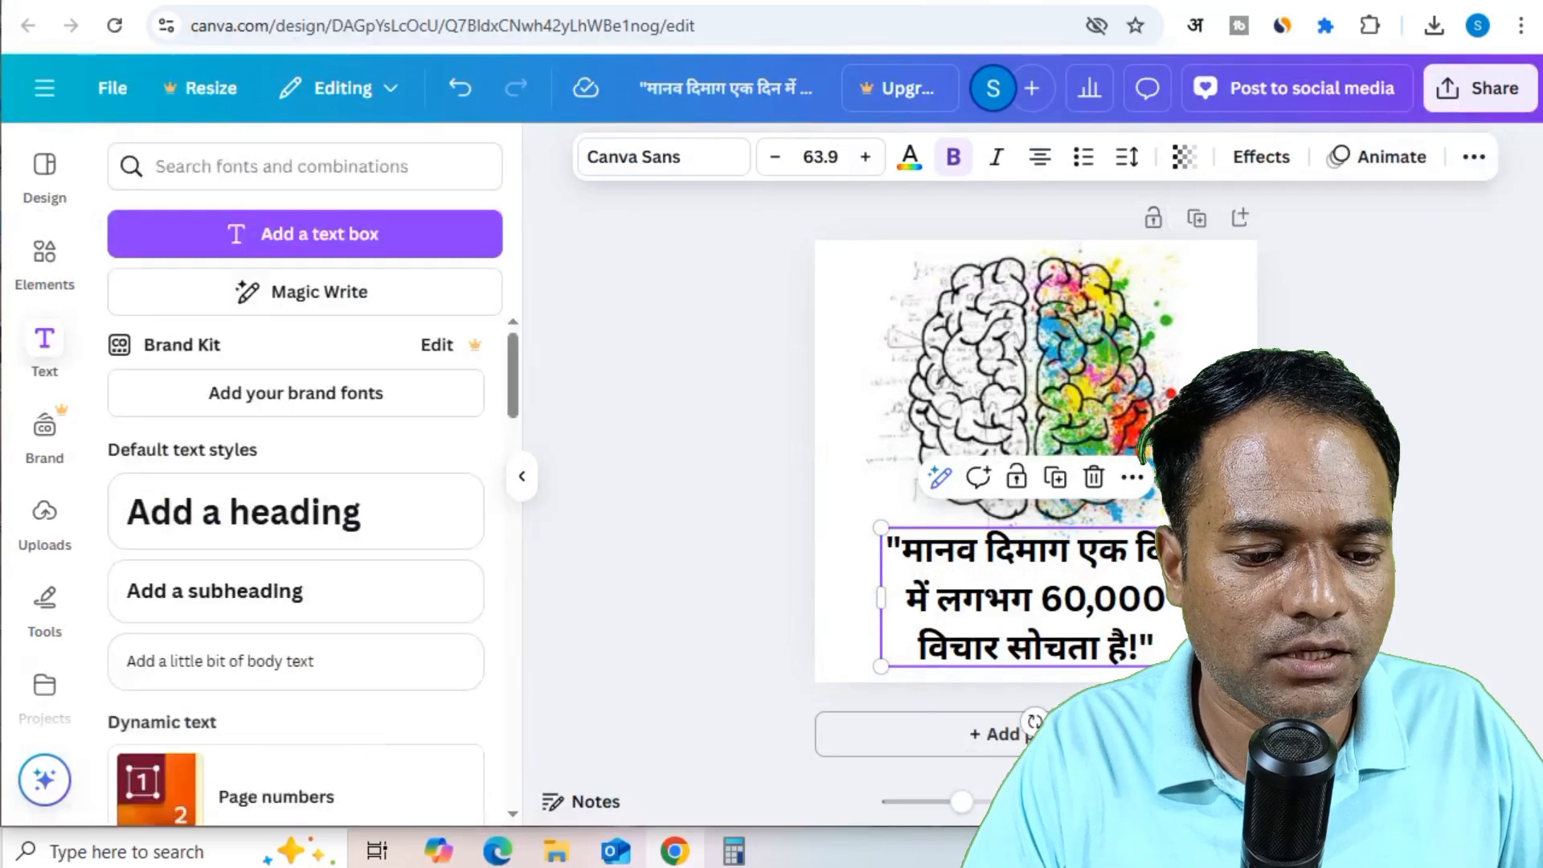
# - Color the words "लगभग 60,000" in the Hindi fact bright red, #FF0606
pyautogui.click(1076, 573)
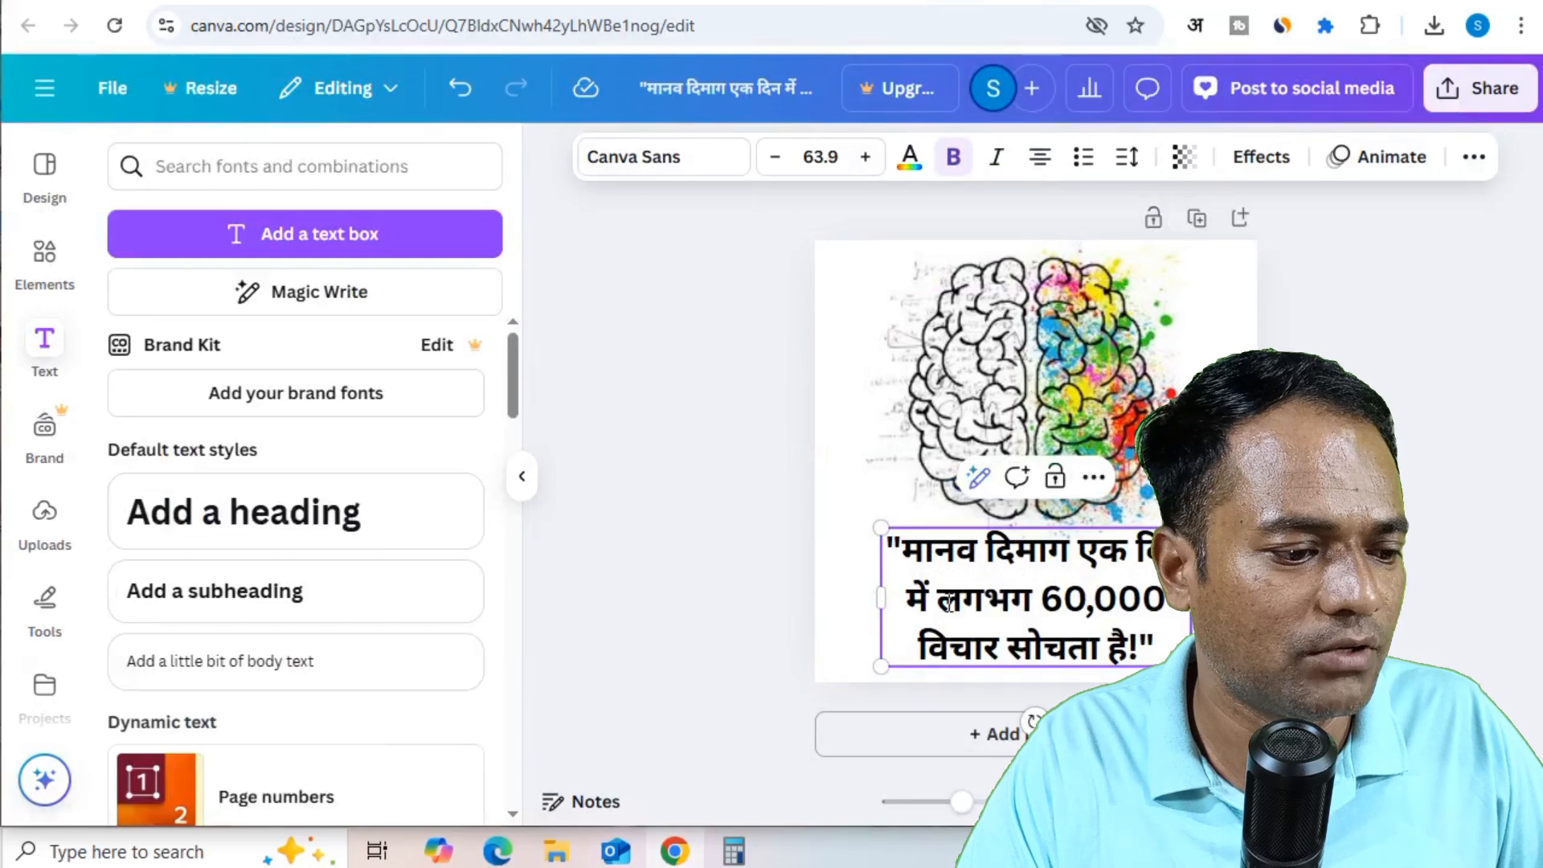
pyautogui.moveTo(939, 602); pyautogui.dragTo(1166, 599)
pyautogui.click(910, 156)
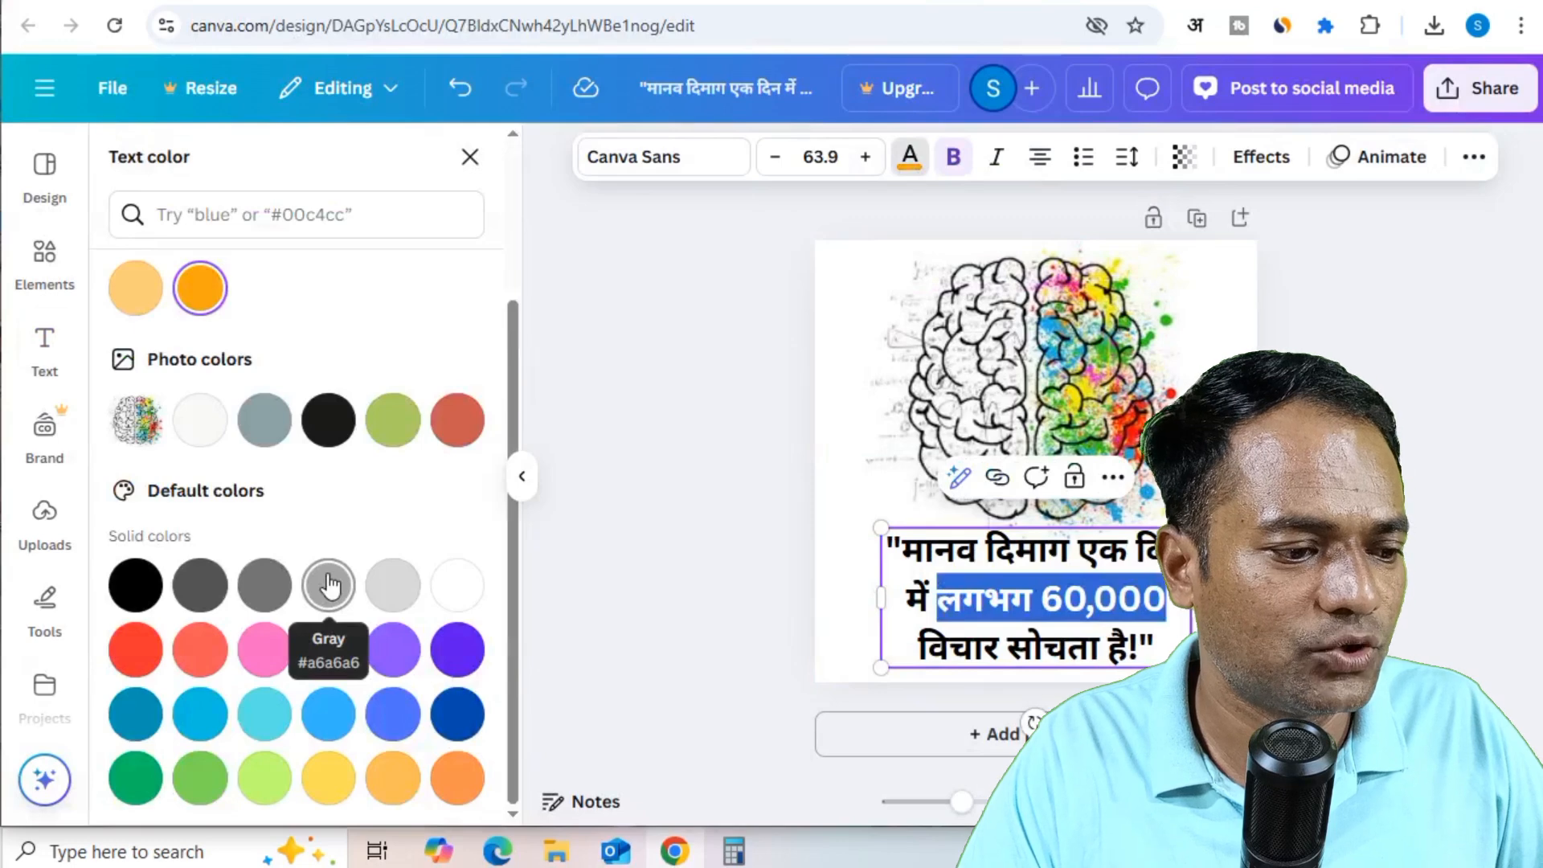
pyautogui.scroll(4, 337, 365)
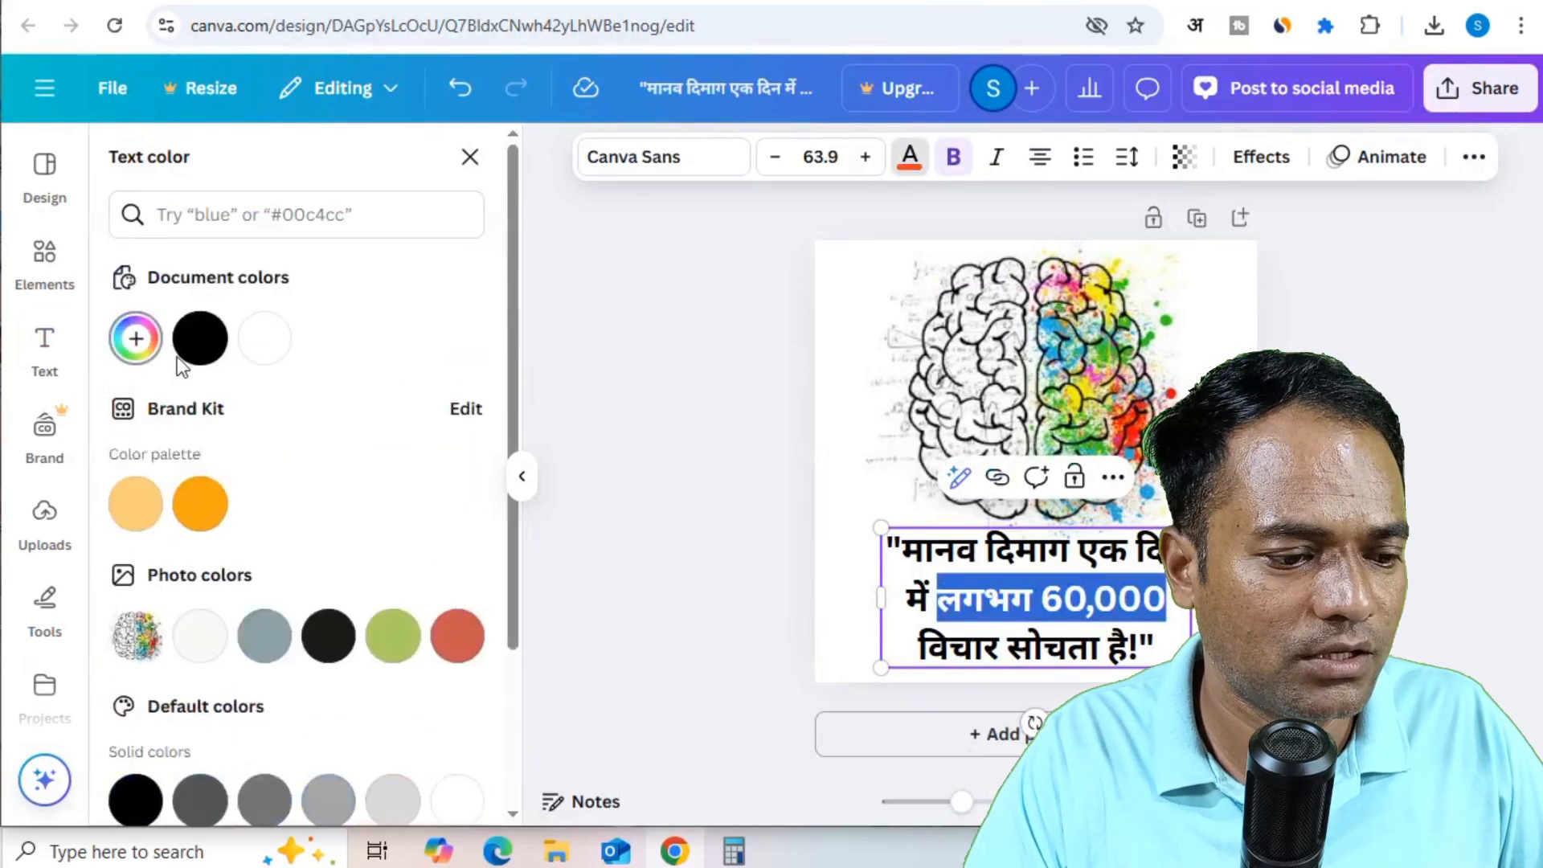
pyautogui.click(138, 339)
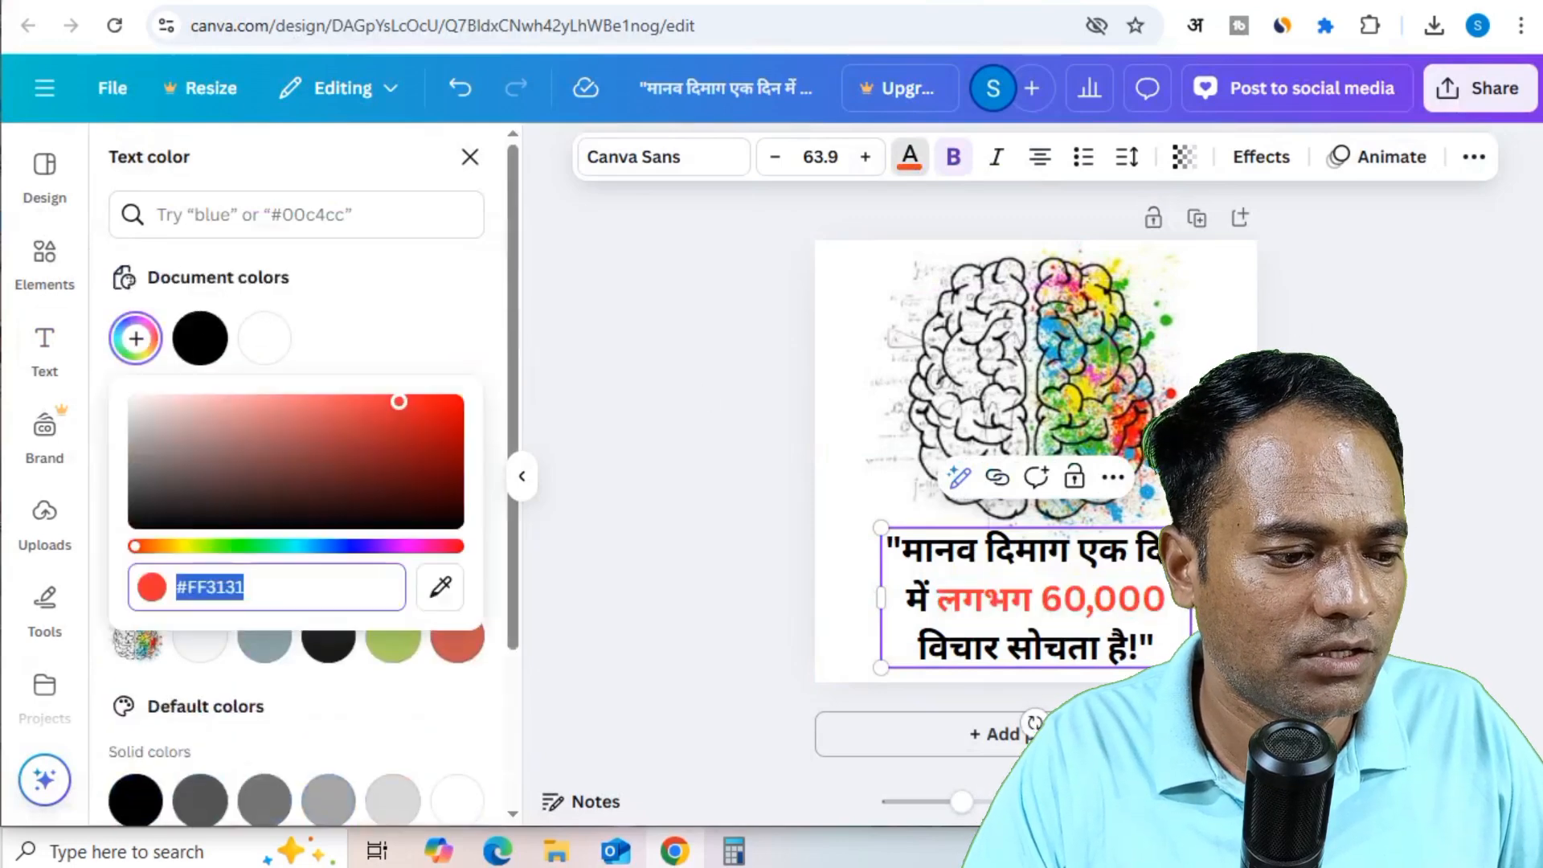
pyautogui.click(461, 403)
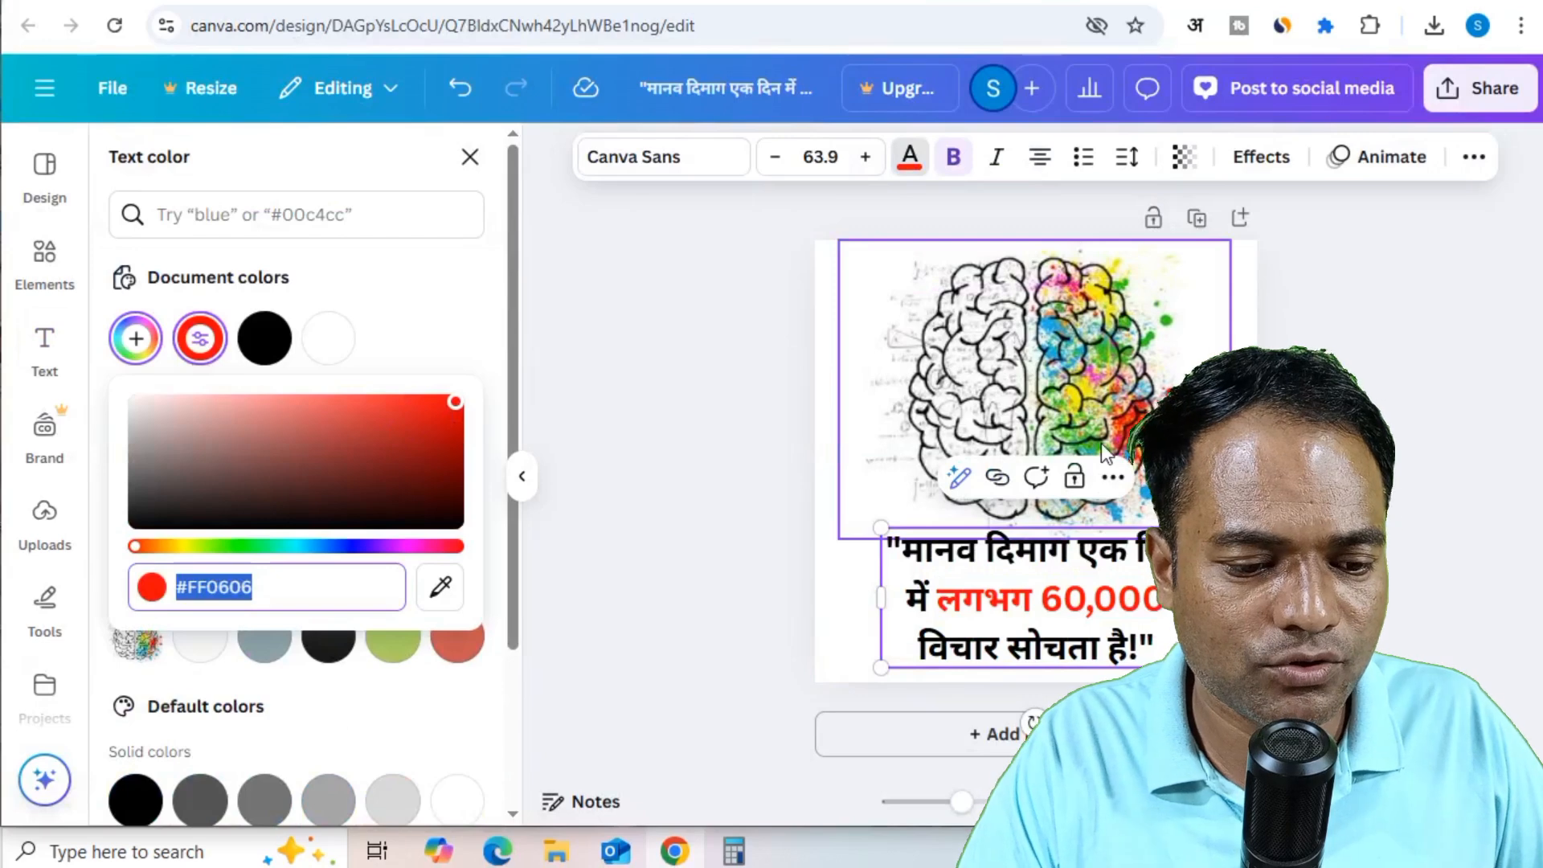
pyautogui.click(1032, 691)
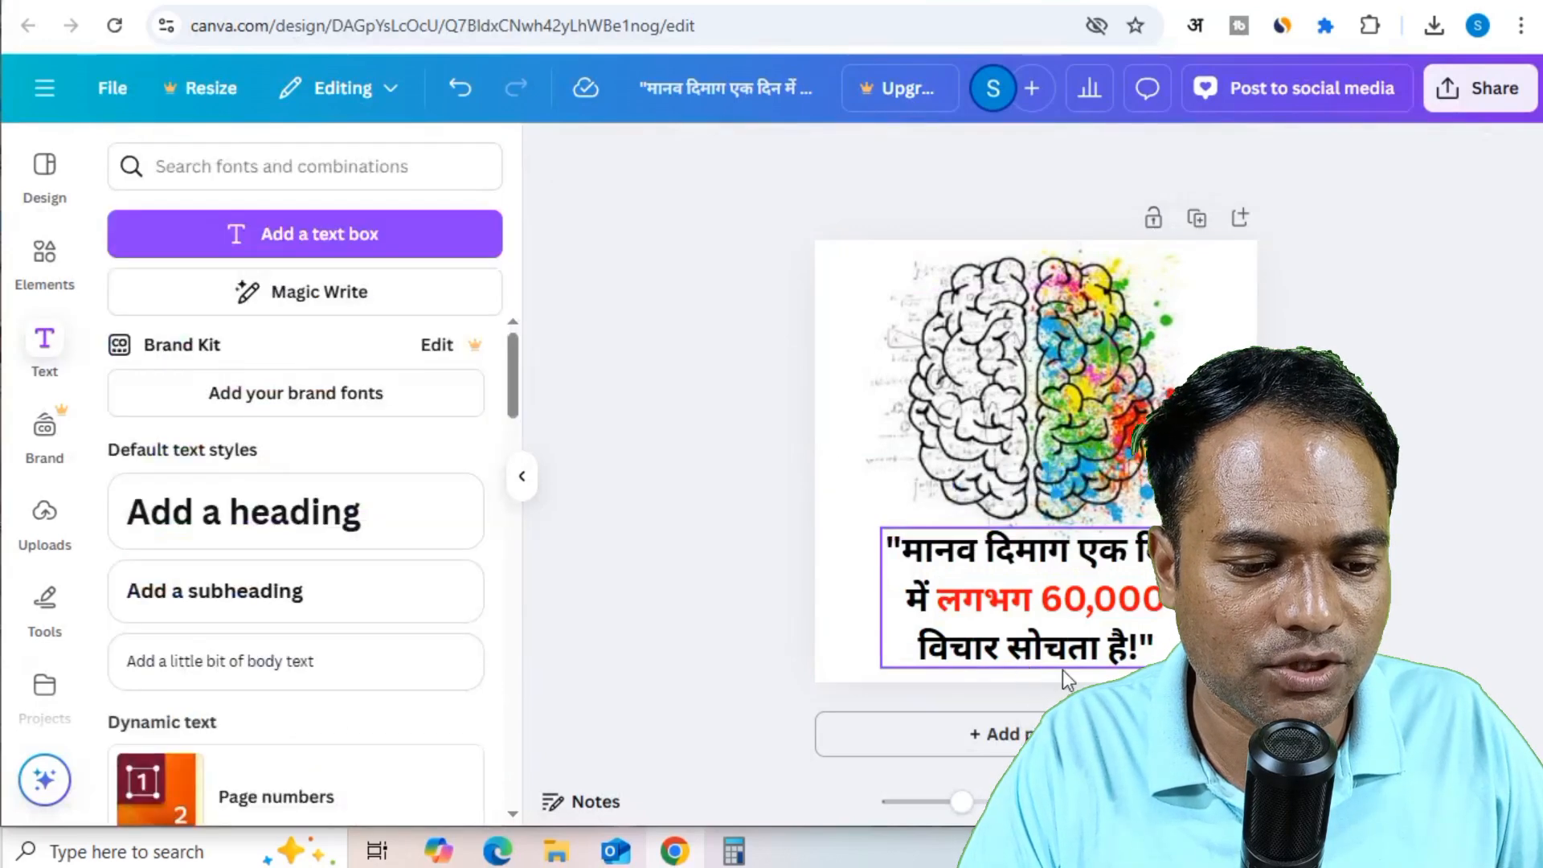
# - Color the word "सोचता" in the last line of the Hindi fact dark blue
pyautogui.click(1014, 655)
pyautogui.moveTo(1008, 648); pyautogui.dragTo(1100, 653)
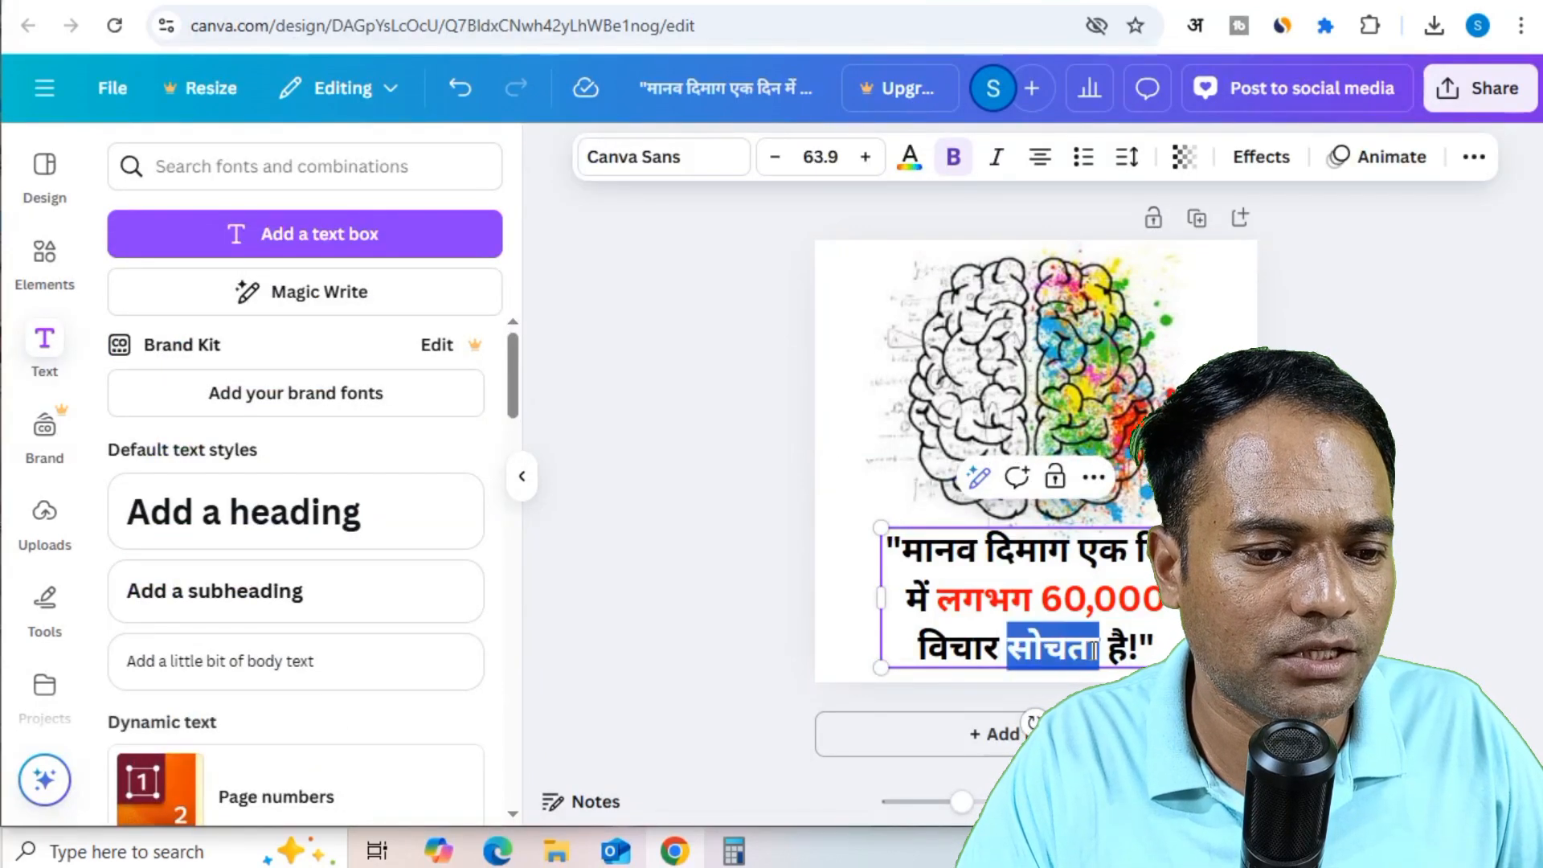
pyautogui.click(905, 168)
pyautogui.scroll(-3, 332, 531)
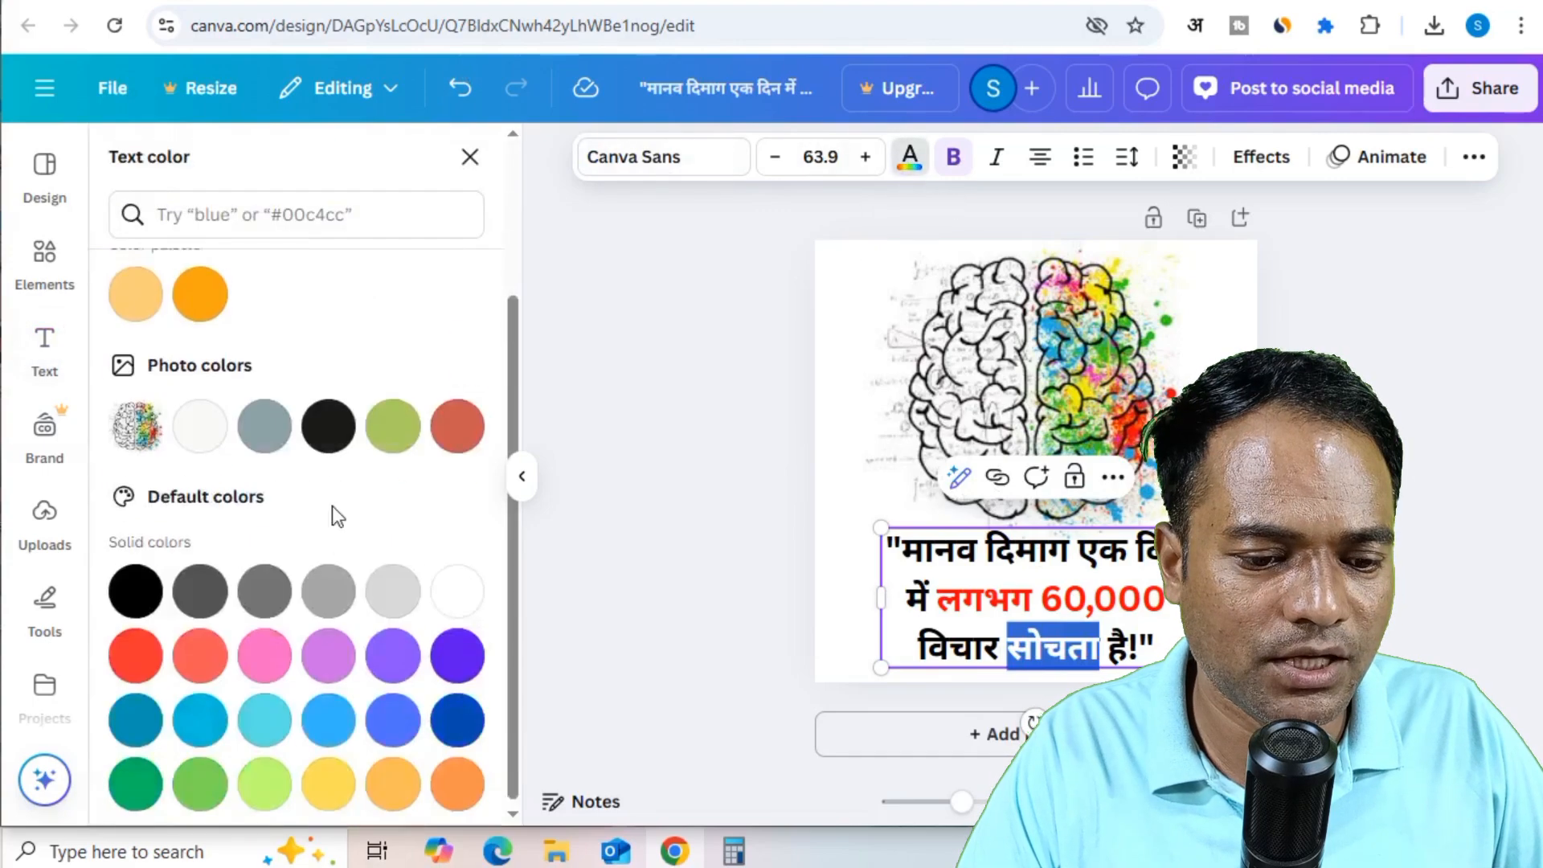
pyautogui.click(456, 714)
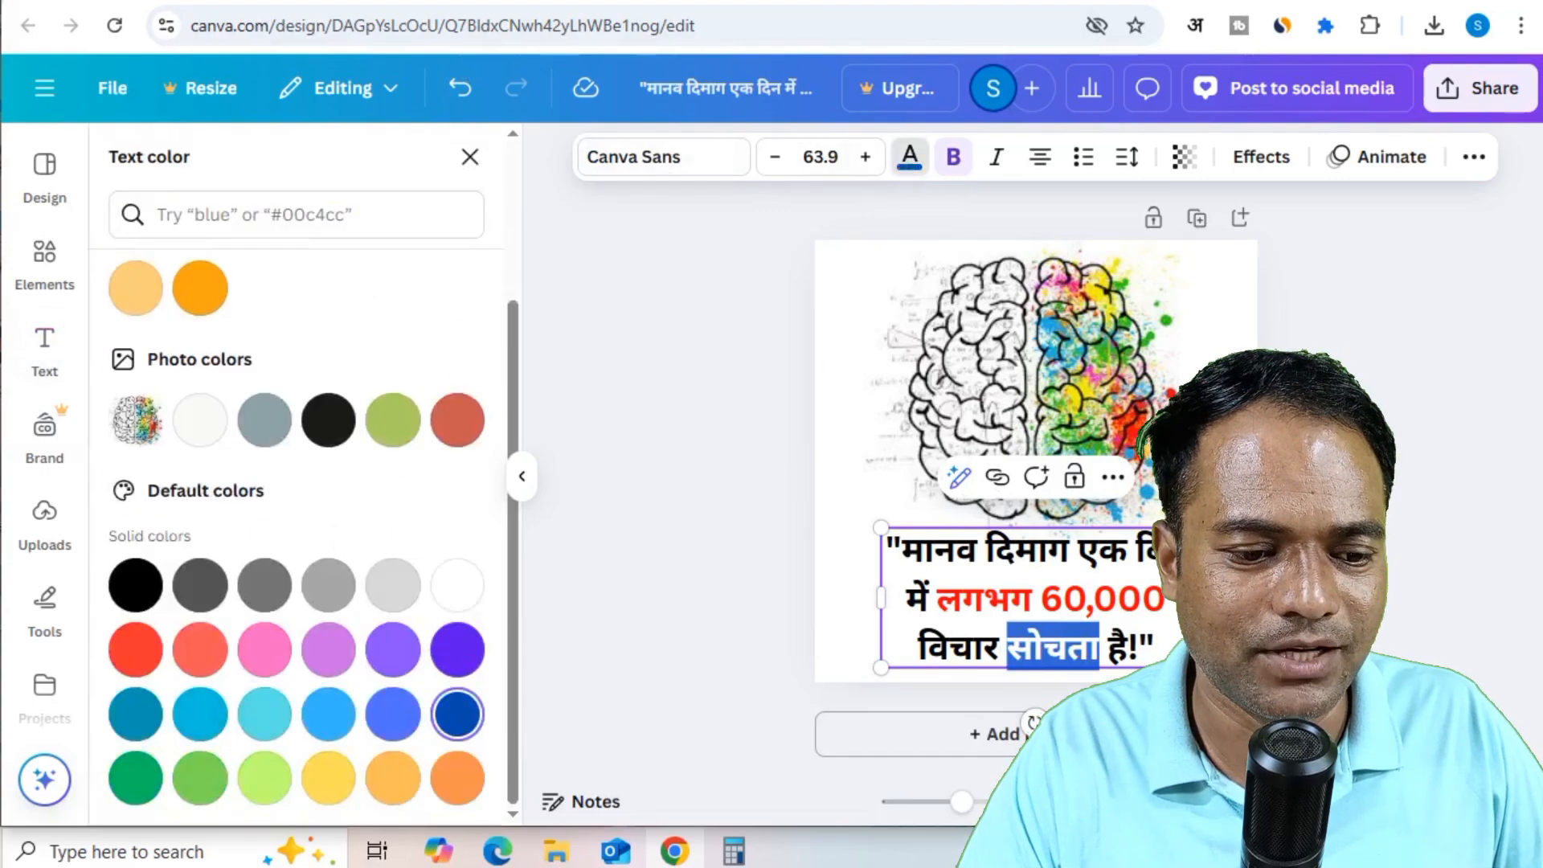
pyautogui.click(707, 563)
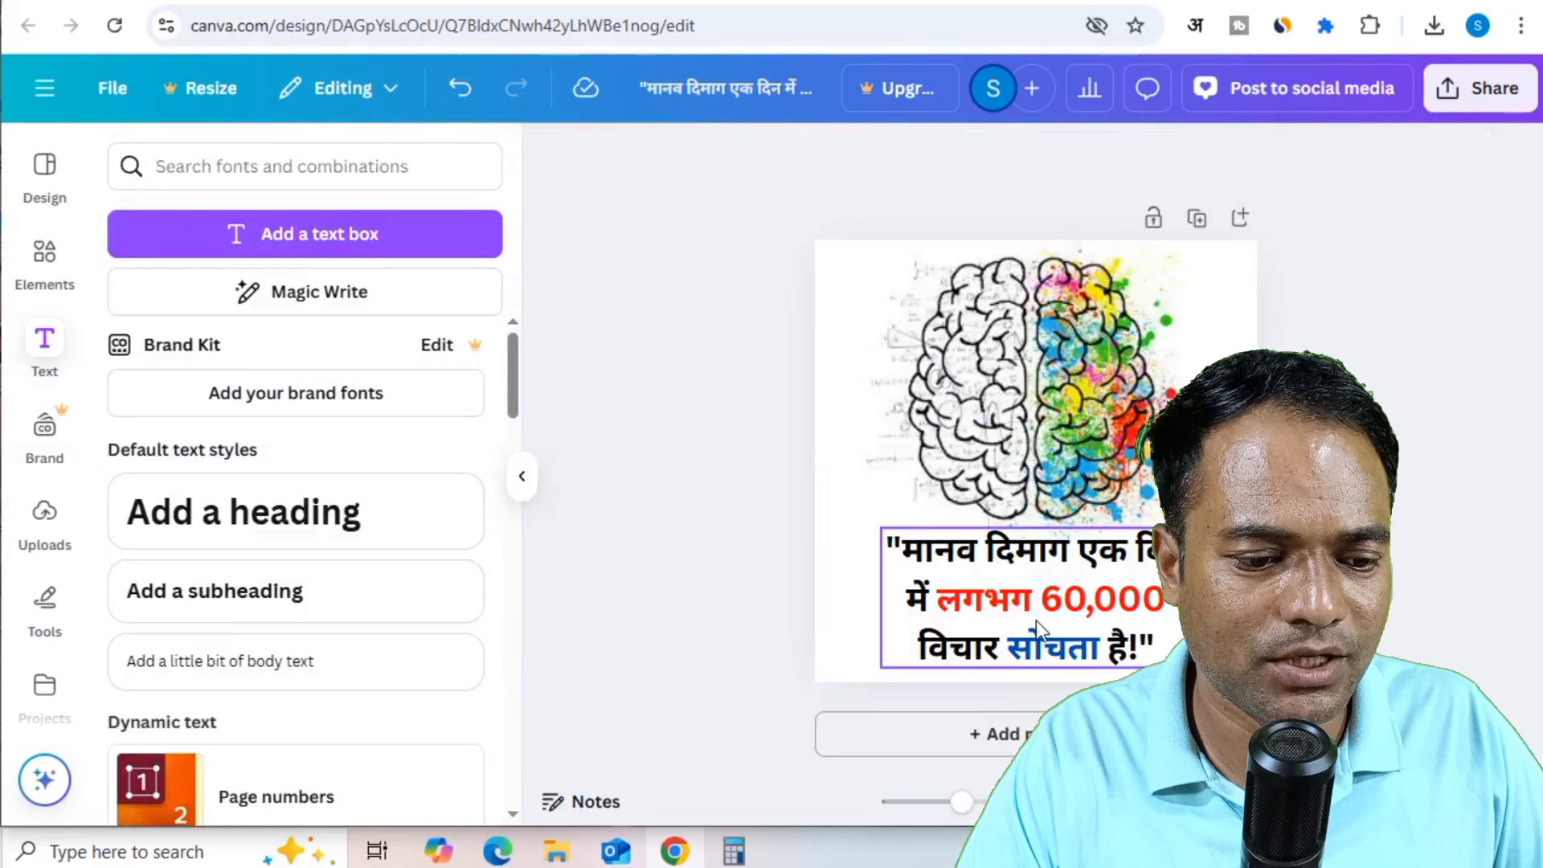
# - Color the words "मानव दिमाग" in the Hindi fact with the darker orange from the brand palette
pyautogui.click(1035, 621)
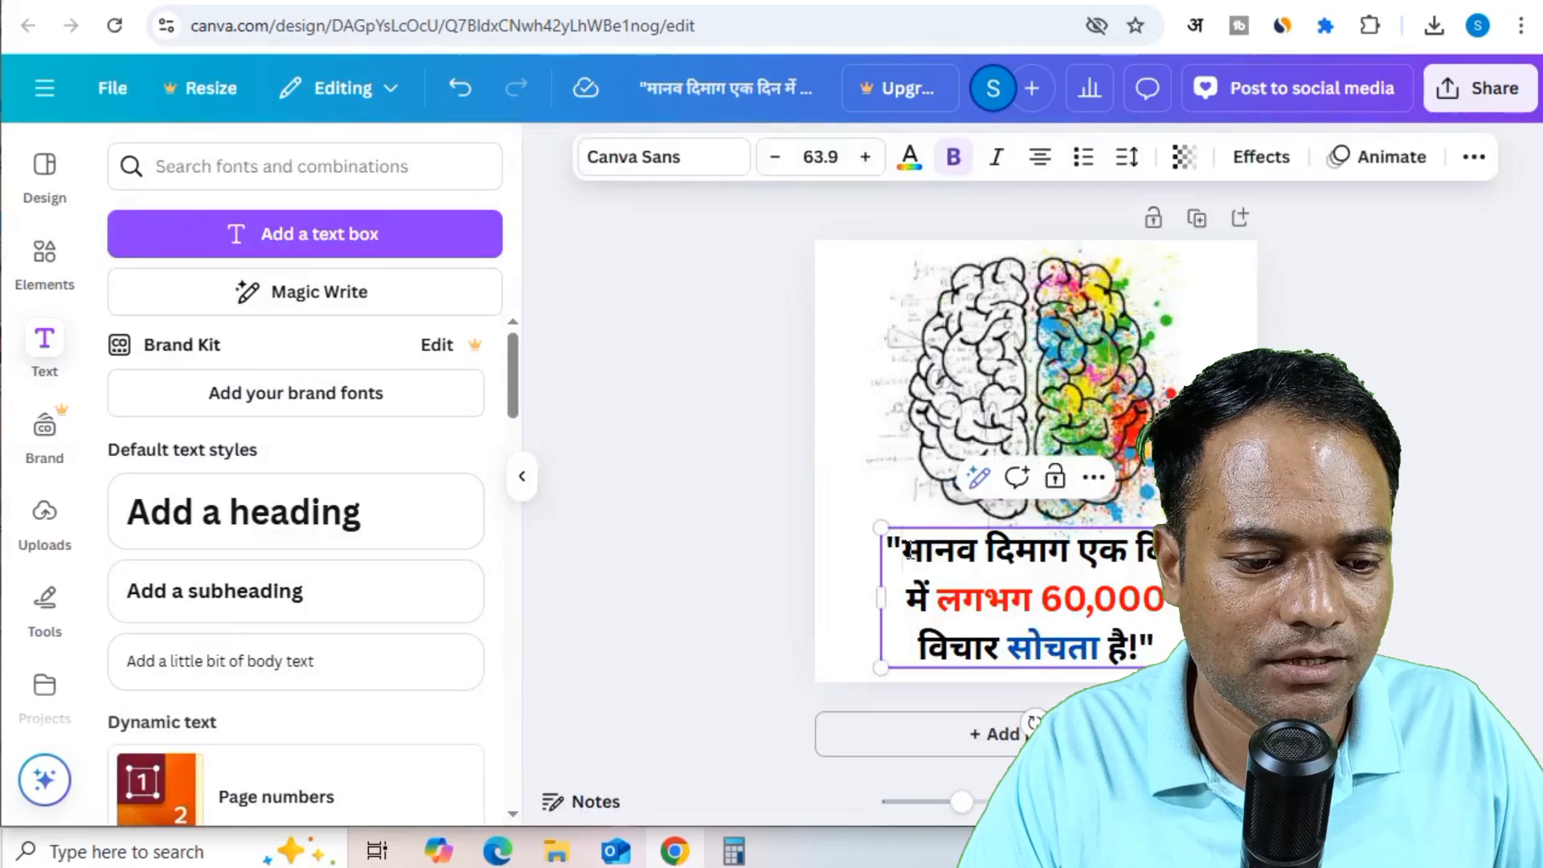
pyautogui.moveTo(902, 553); pyautogui.dragTo(1071, 555)
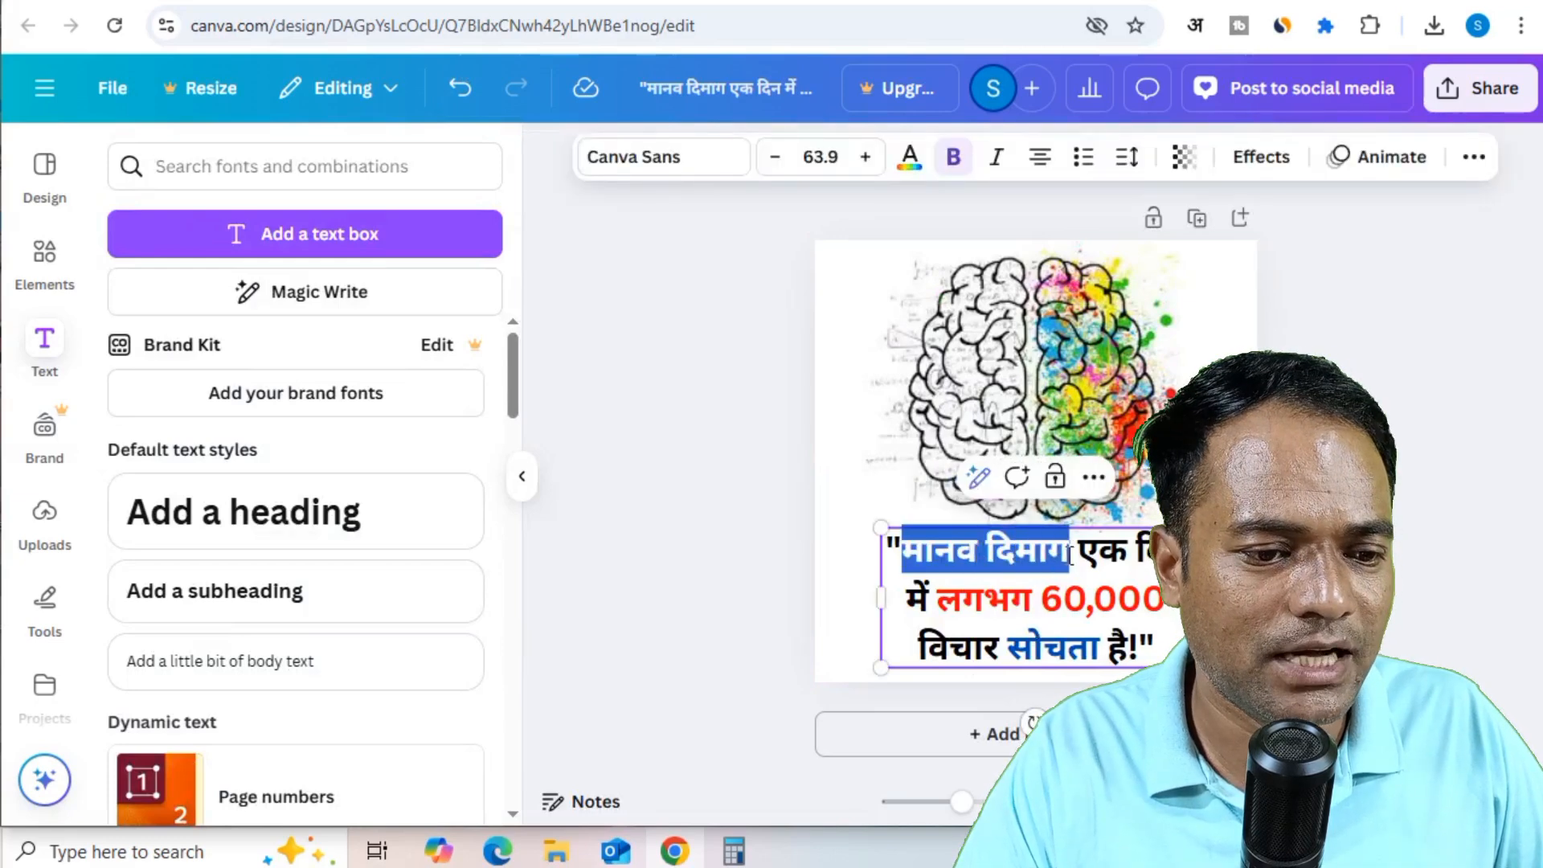
pyautogui.click(913, 159)
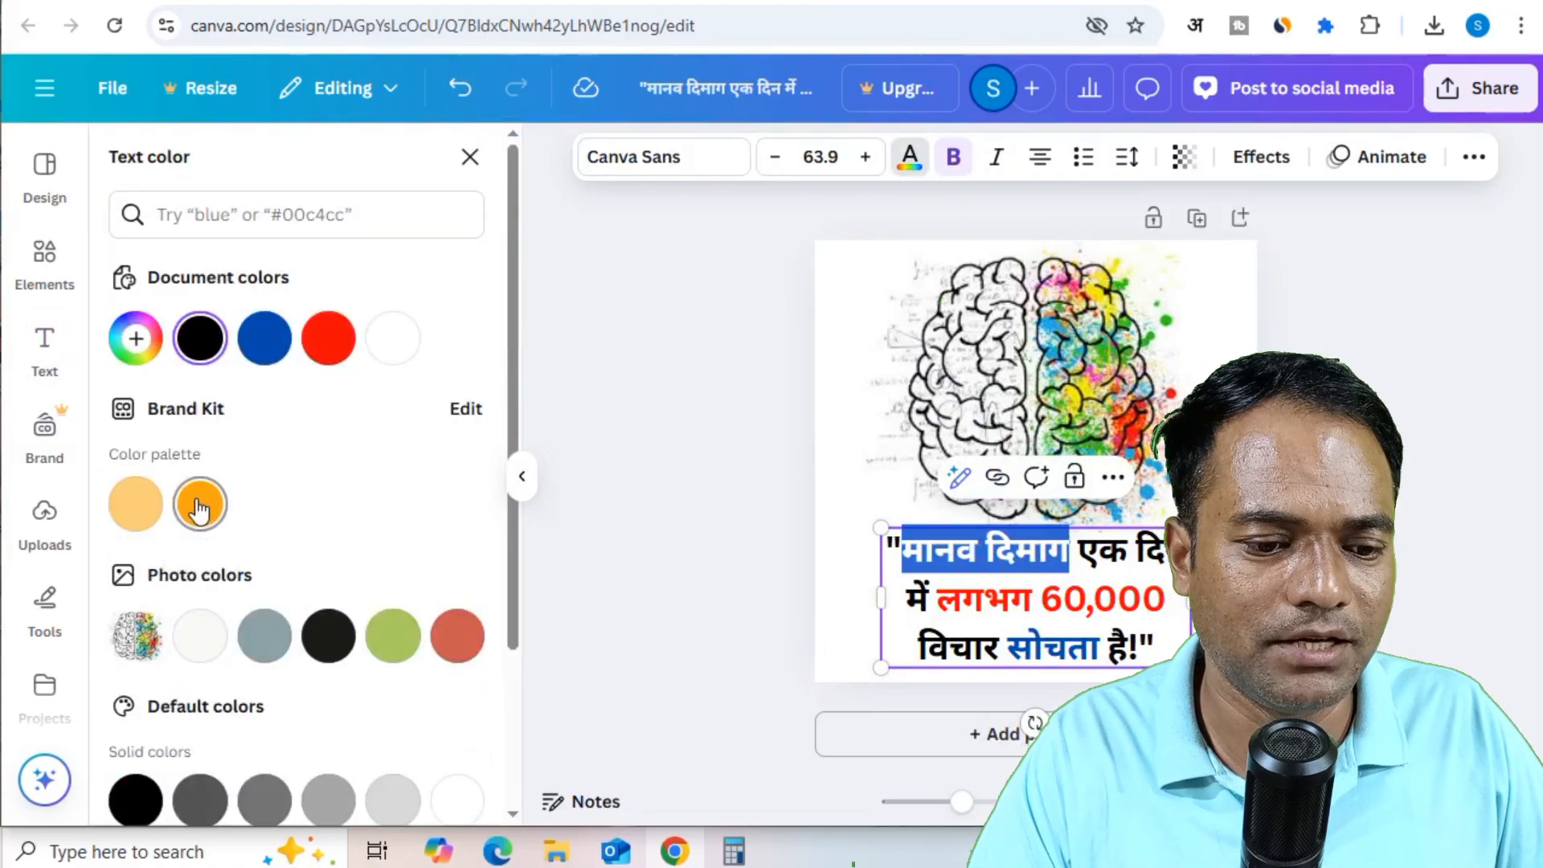
pyautogui.click(1403, 418)
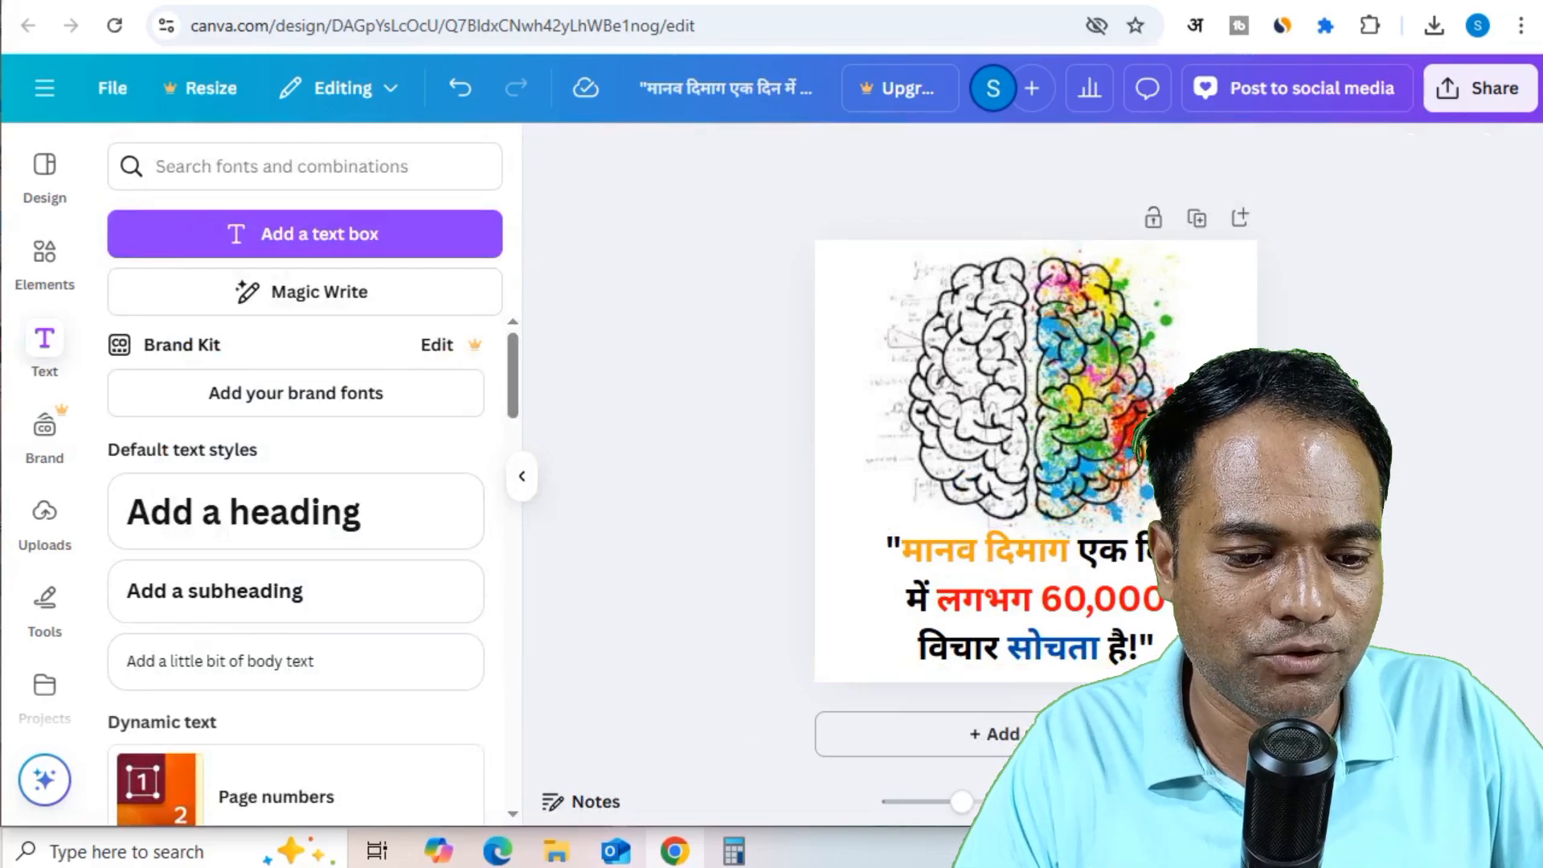
# - Enlarge the Hindi fact text to about size 68.4 and recenter it below the brain image
pyautogui.click(1054, 609)
pyautogui.moveTo(1192, 668); pyautogui.dragTo(1214, 677)
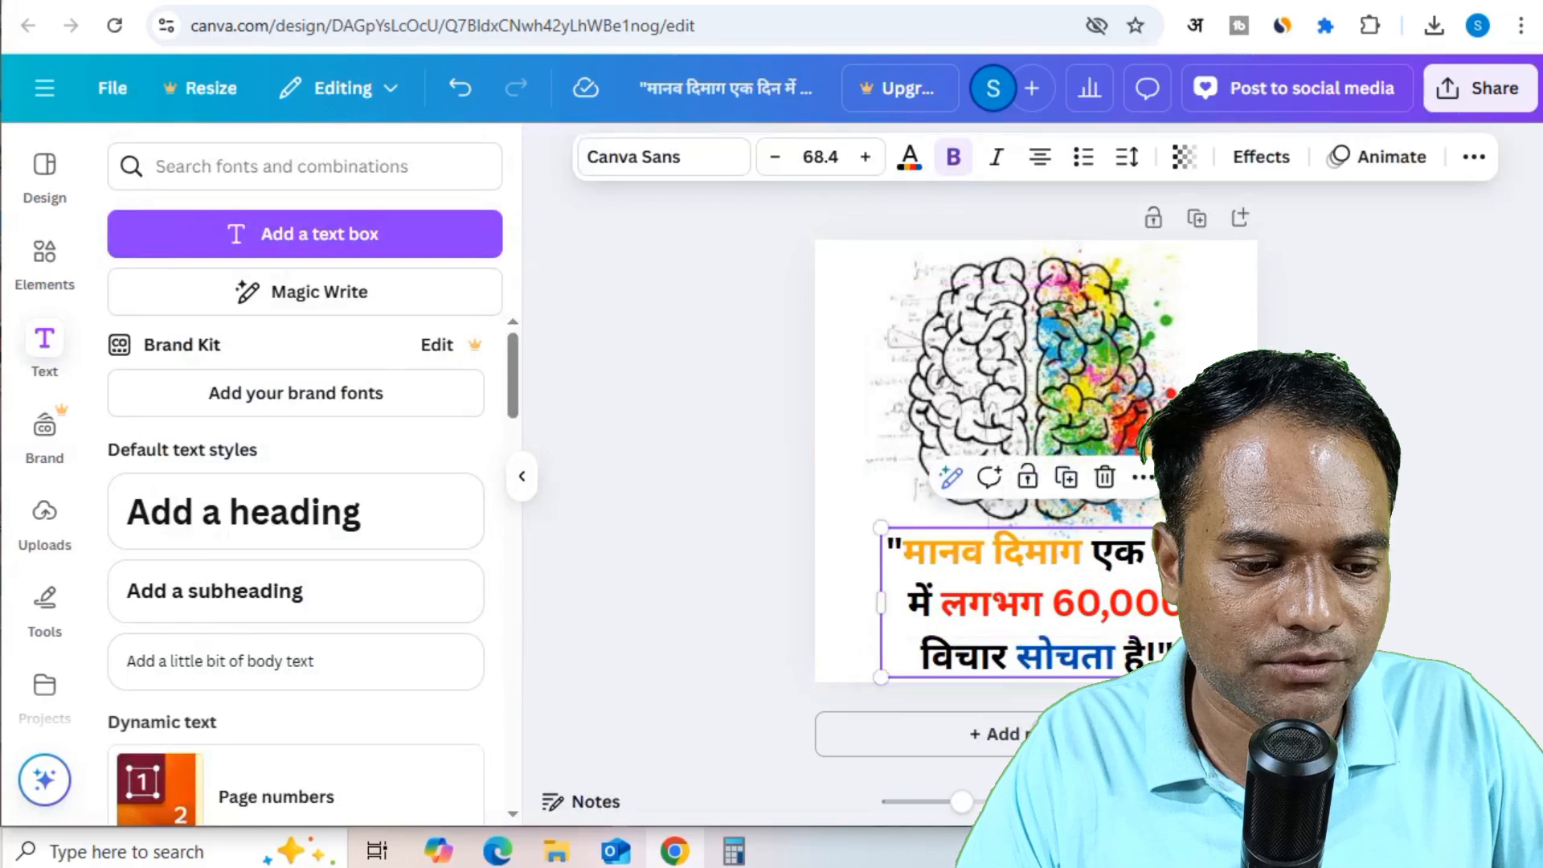
pyautogui.click(1306, 672)
pyautogui.moveTo(1103, 641)
pyautogui.mouseDown()
pyautogui.moveTo(1091, 628)
pyautogui.moveTo(1111, 627)
pyautogui.mouseUp()
pyautogui.click(1463, 533)
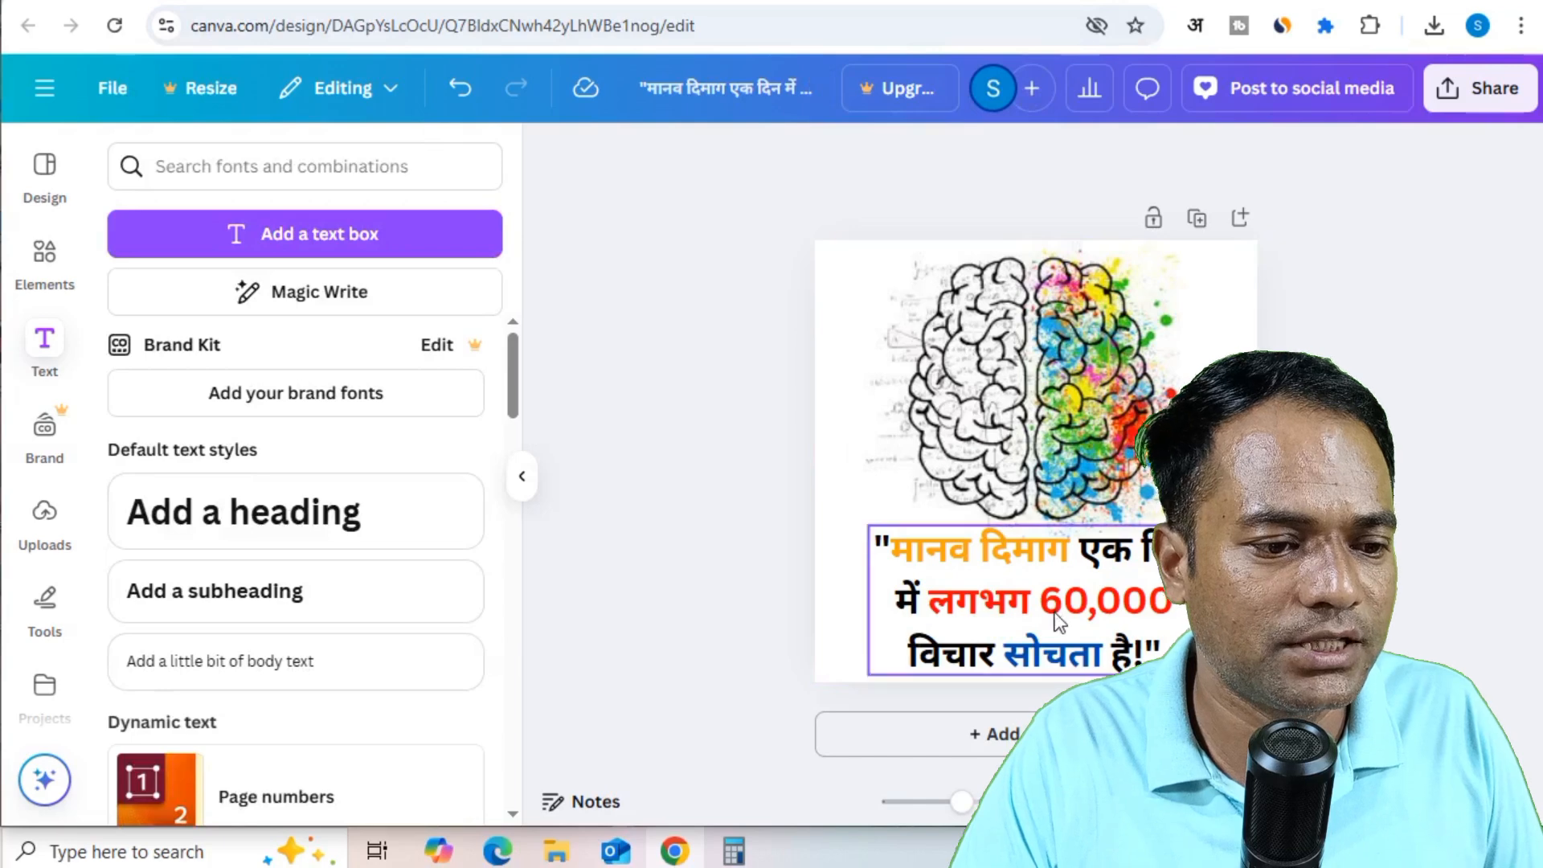
# - Change the font of the Hindi fact text to Open Sauce
pyautogui.click(964, 562)
pyautogui.click(663, 161)
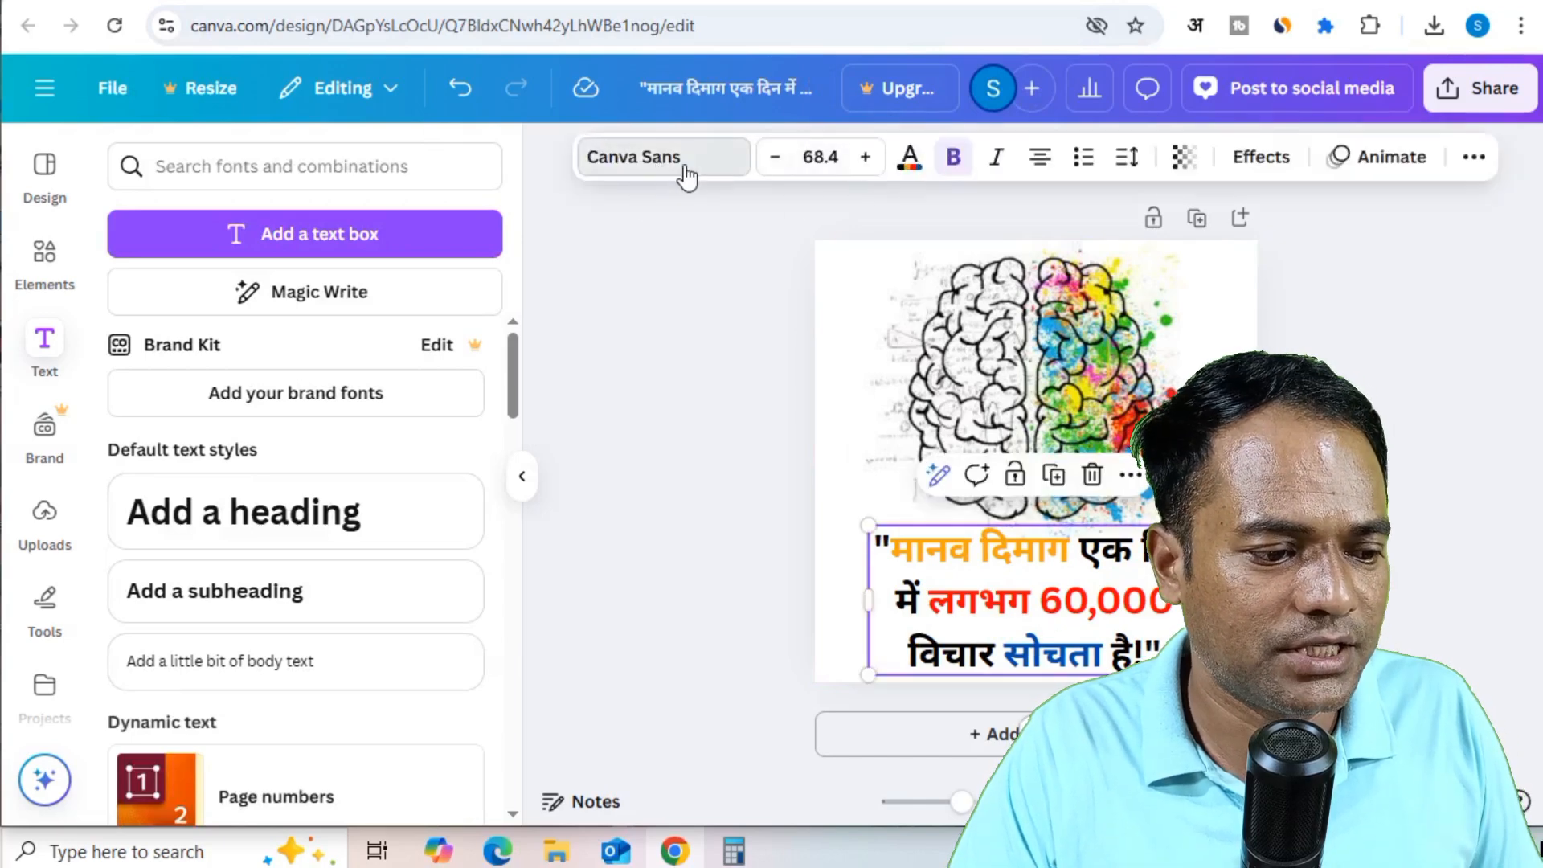
pyautogui.scroll(-5, 316, 653)
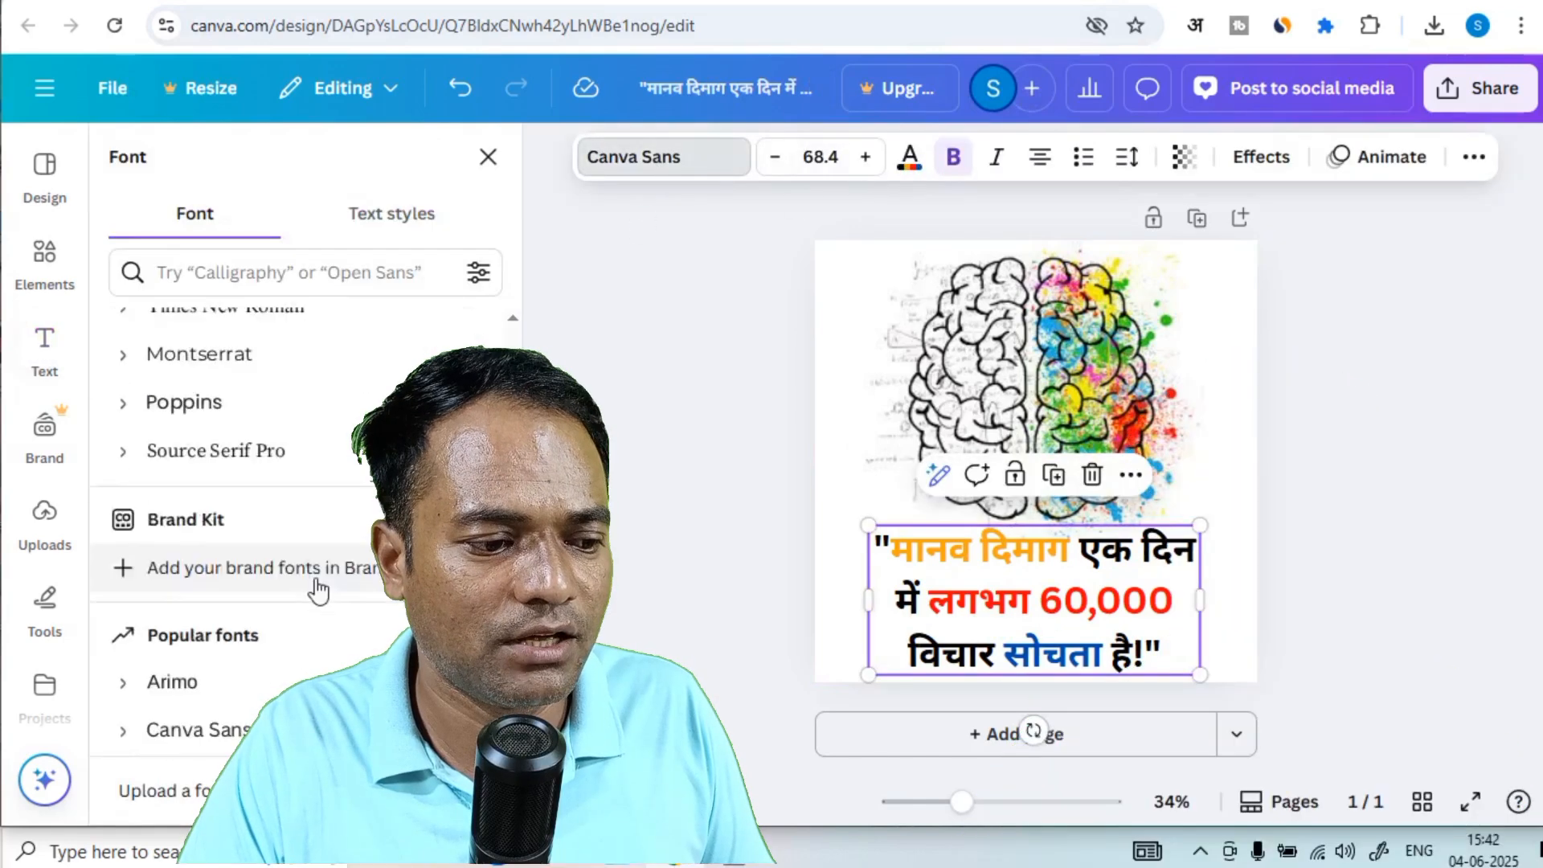
pyautogui.scroll(4, 273, 499)
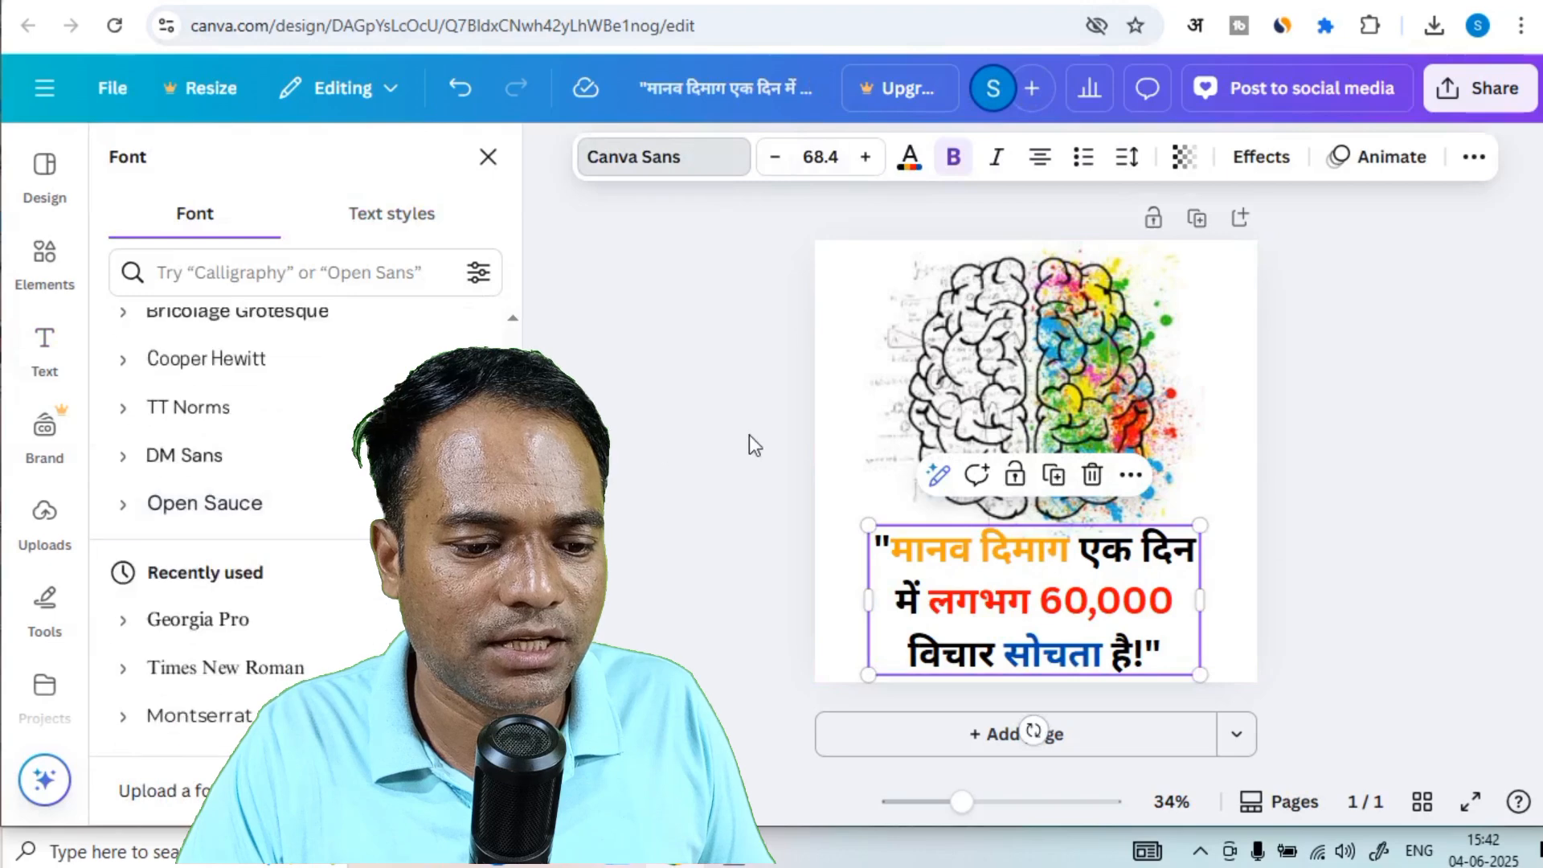
pyautogui.click(228, 511)
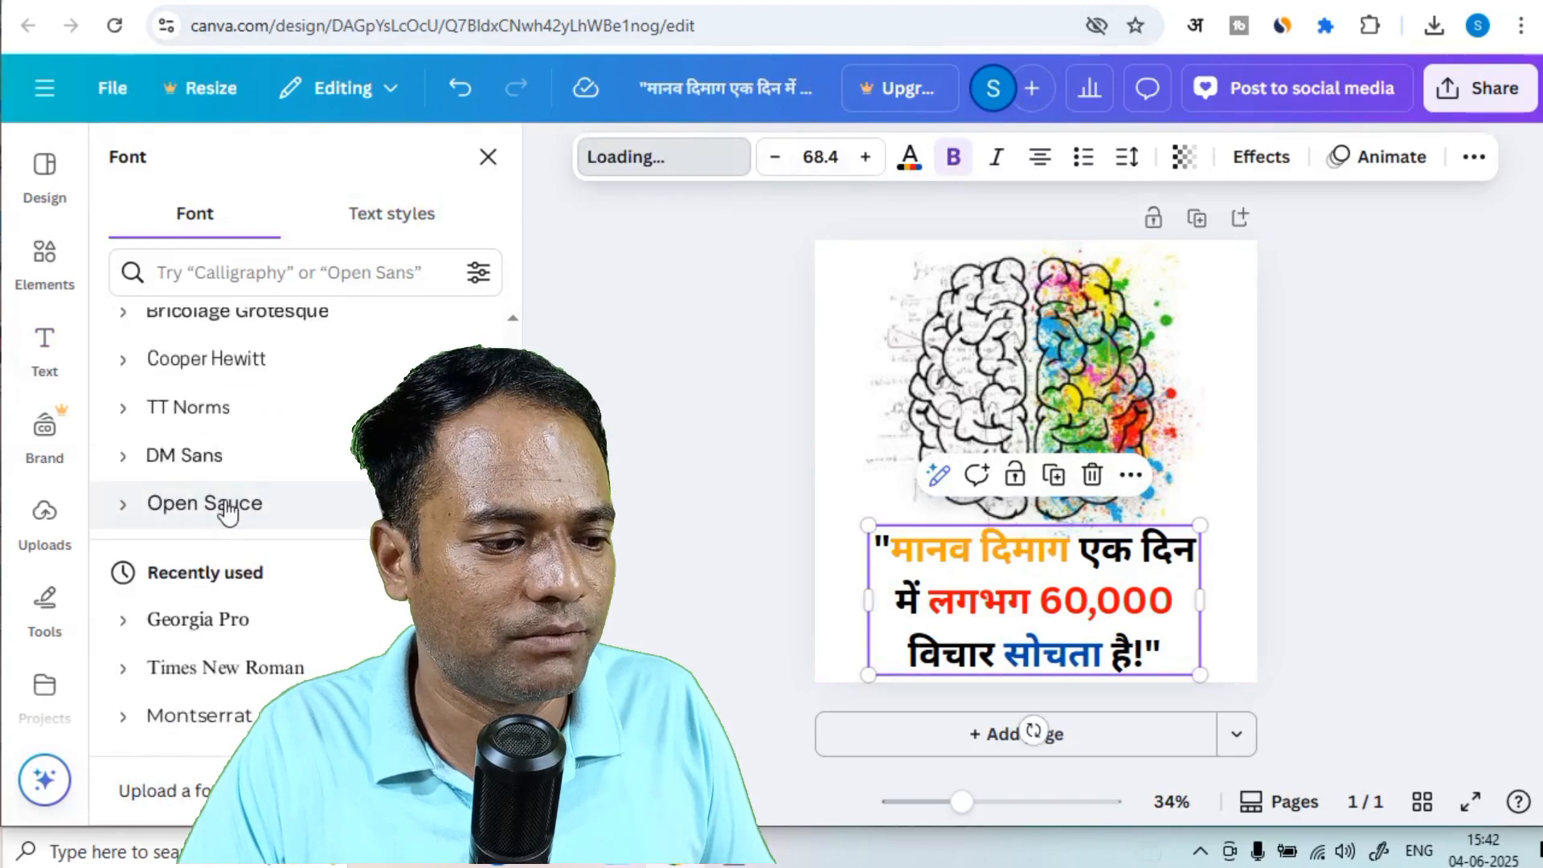
pyautogui.click(686, 442)
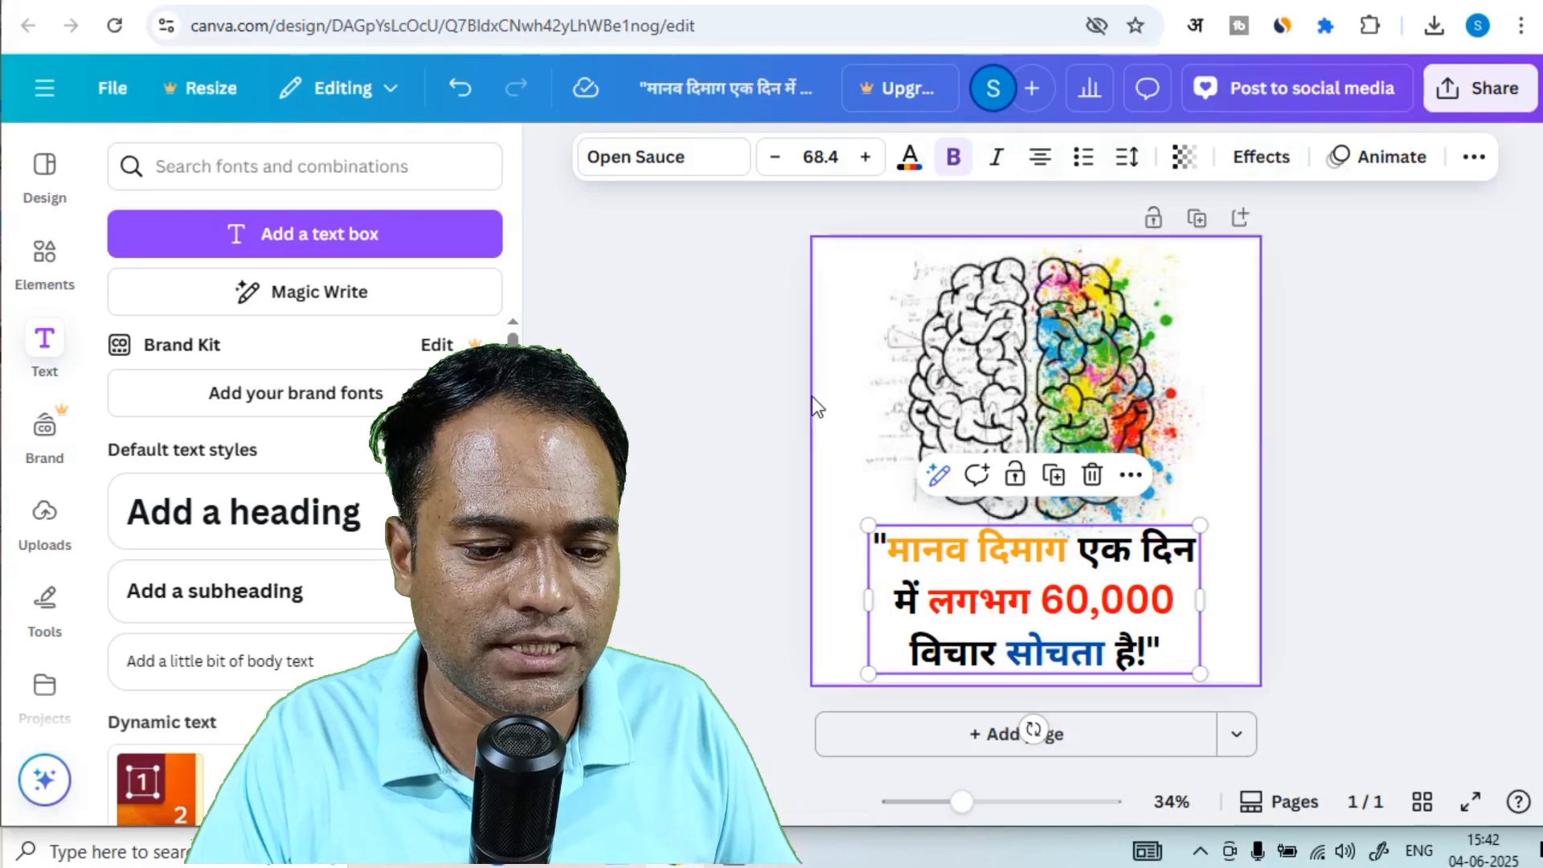
pyautogui.click(1418, 389)
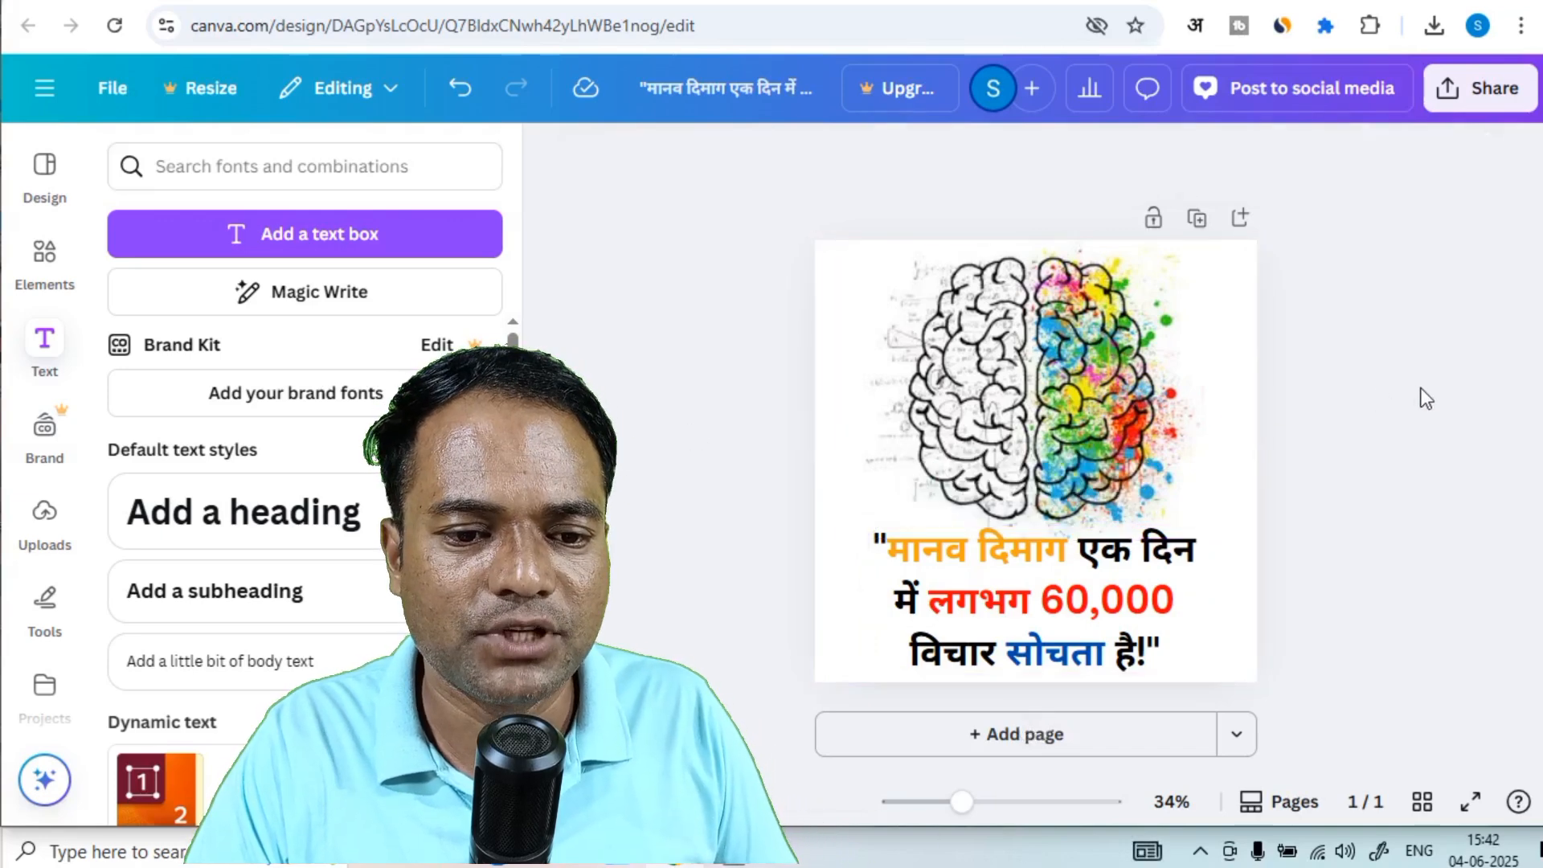
# - Download the finished post as a PNG at 1,080 × 1,080 px
pyautogui.click(1485, 88)
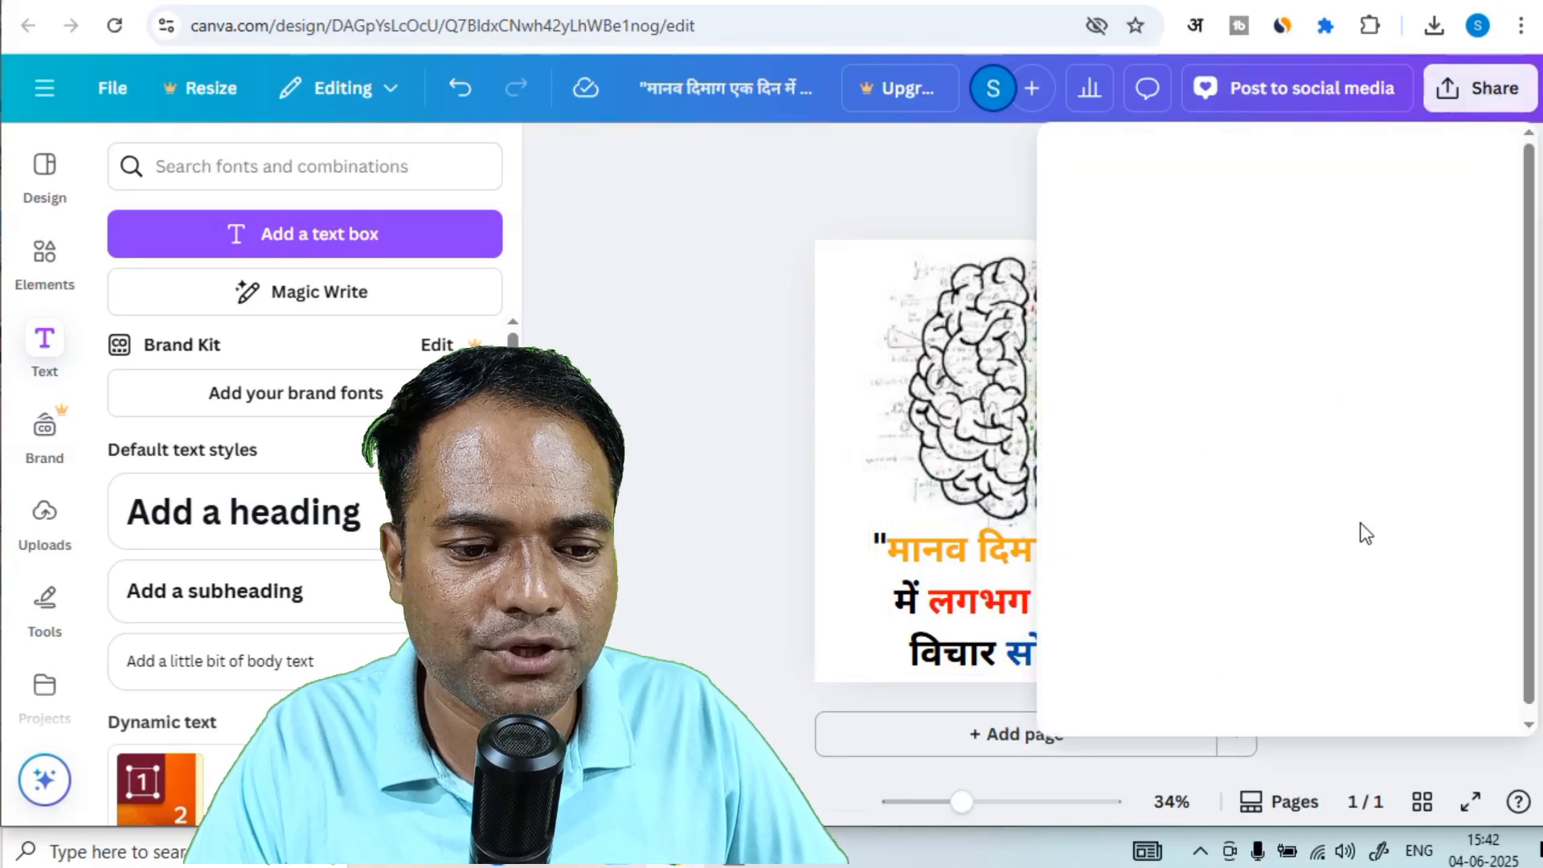
pyautogui.click(1108, 591)
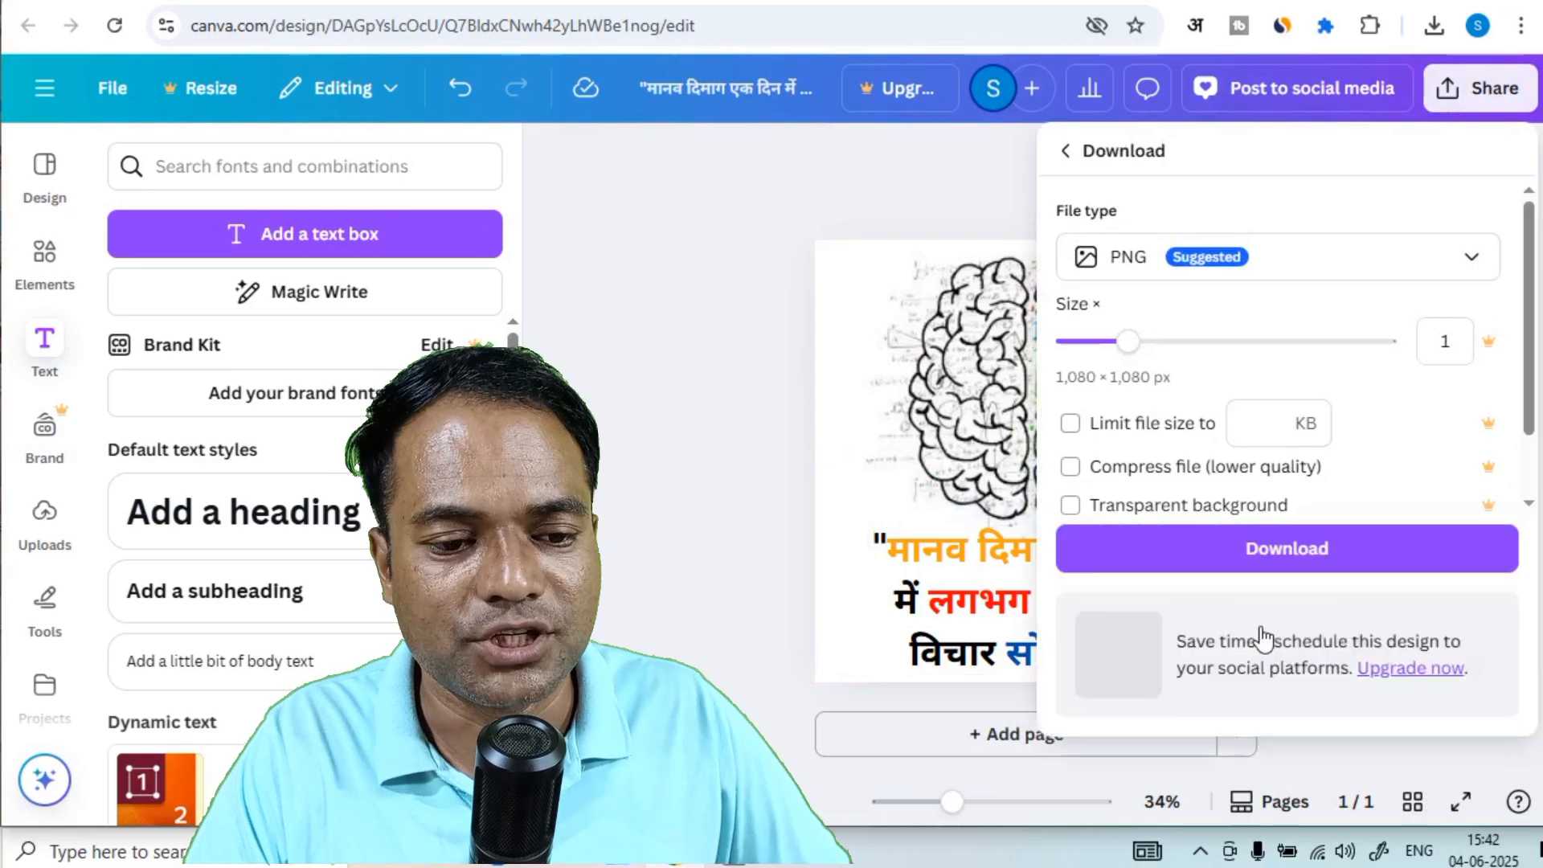
pyautogui.click(1303, 552)
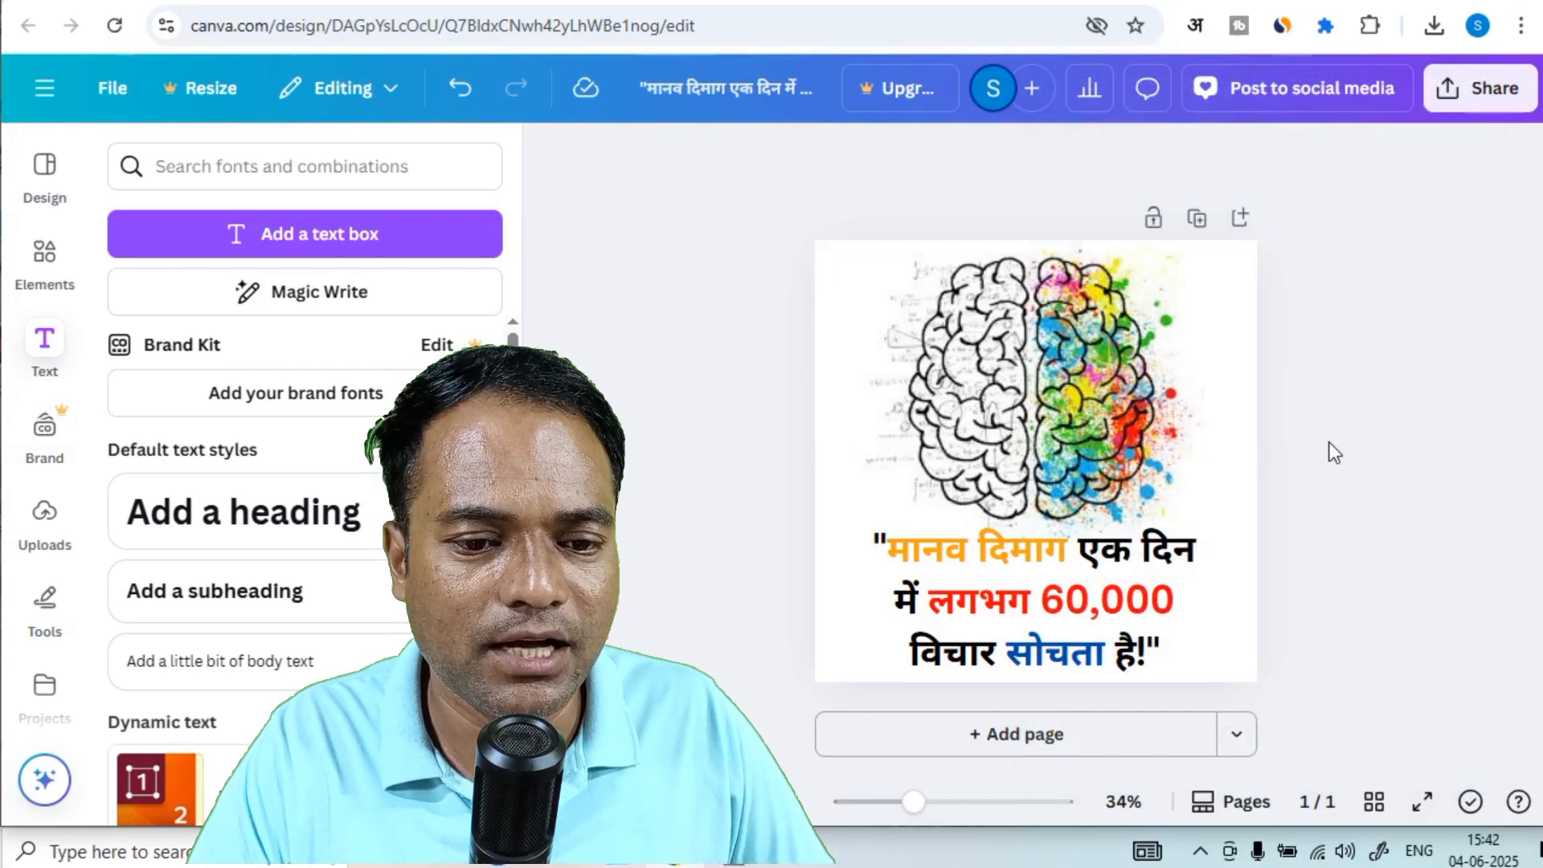
# - Download the finished brain fact post again, this time as an MP4 video
pyautogui.click(1474, 90)
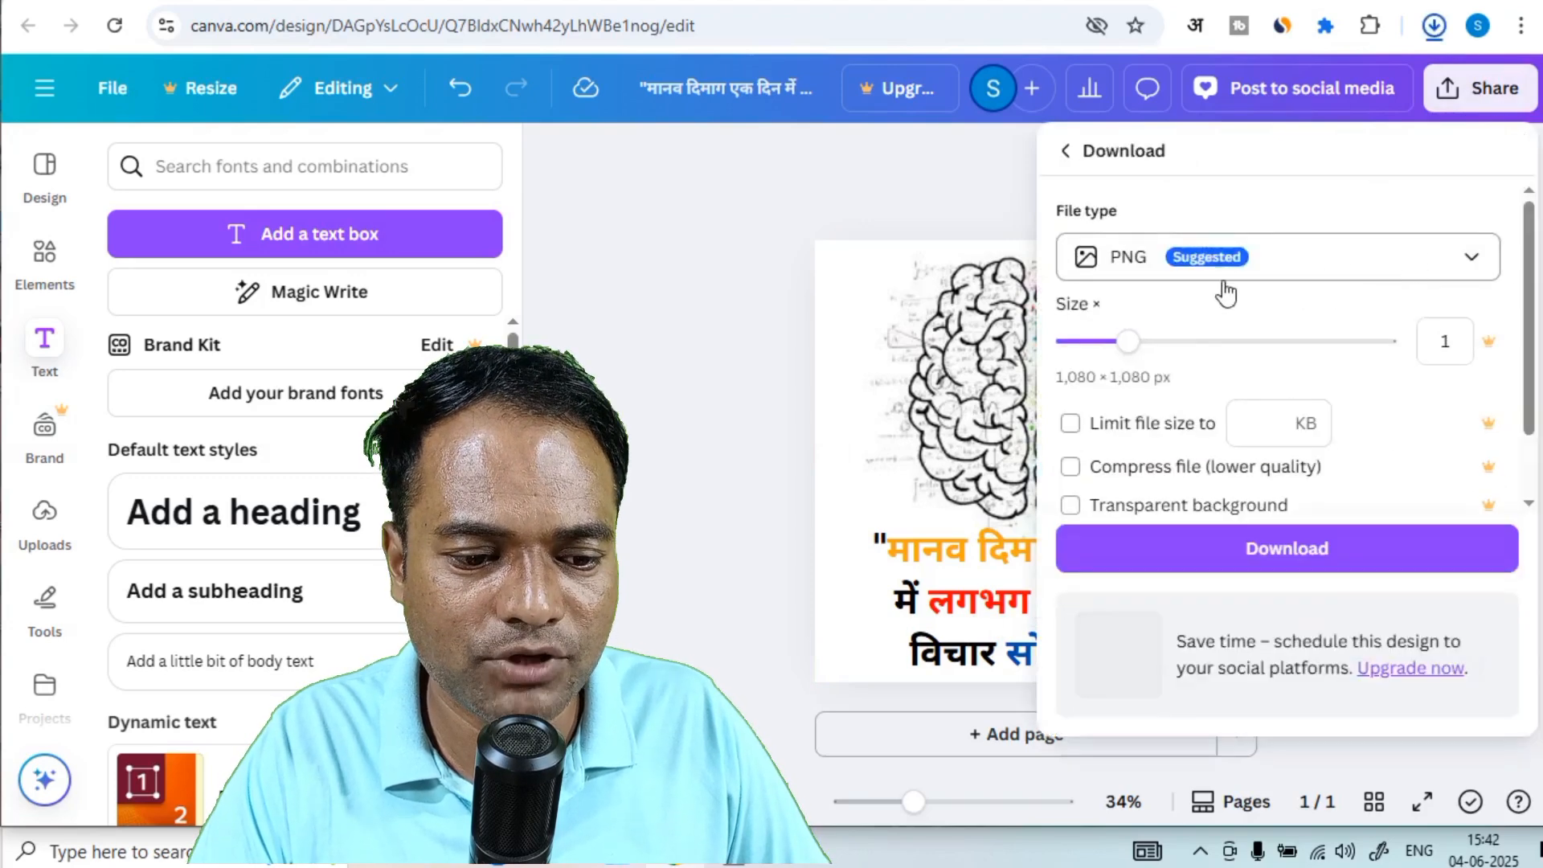
pyautogui.click(1349, 270)
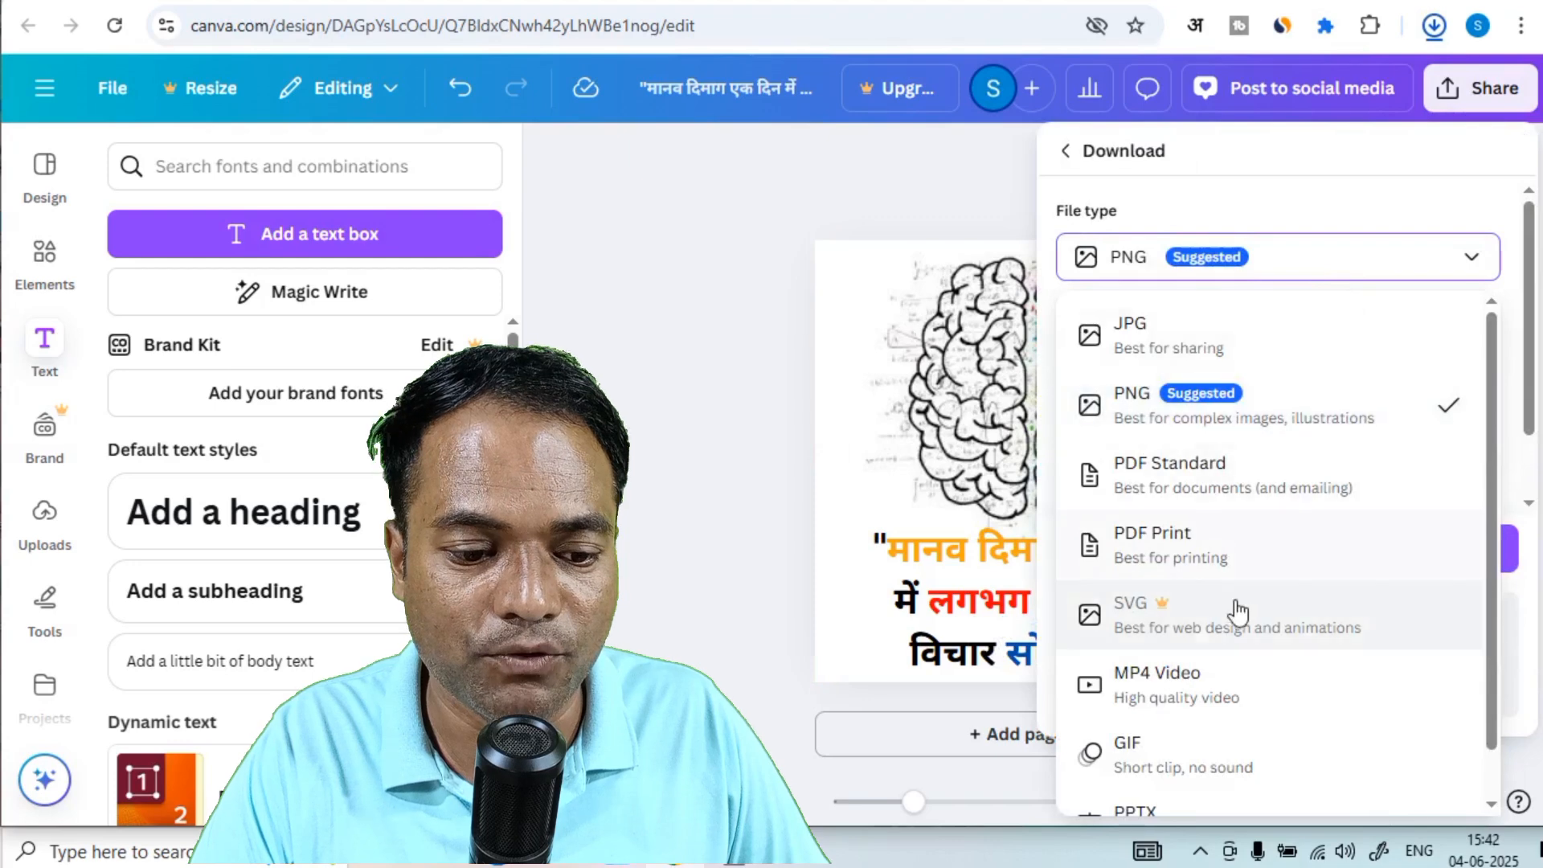
pyautogui.scroll(-1, 1248, 619)
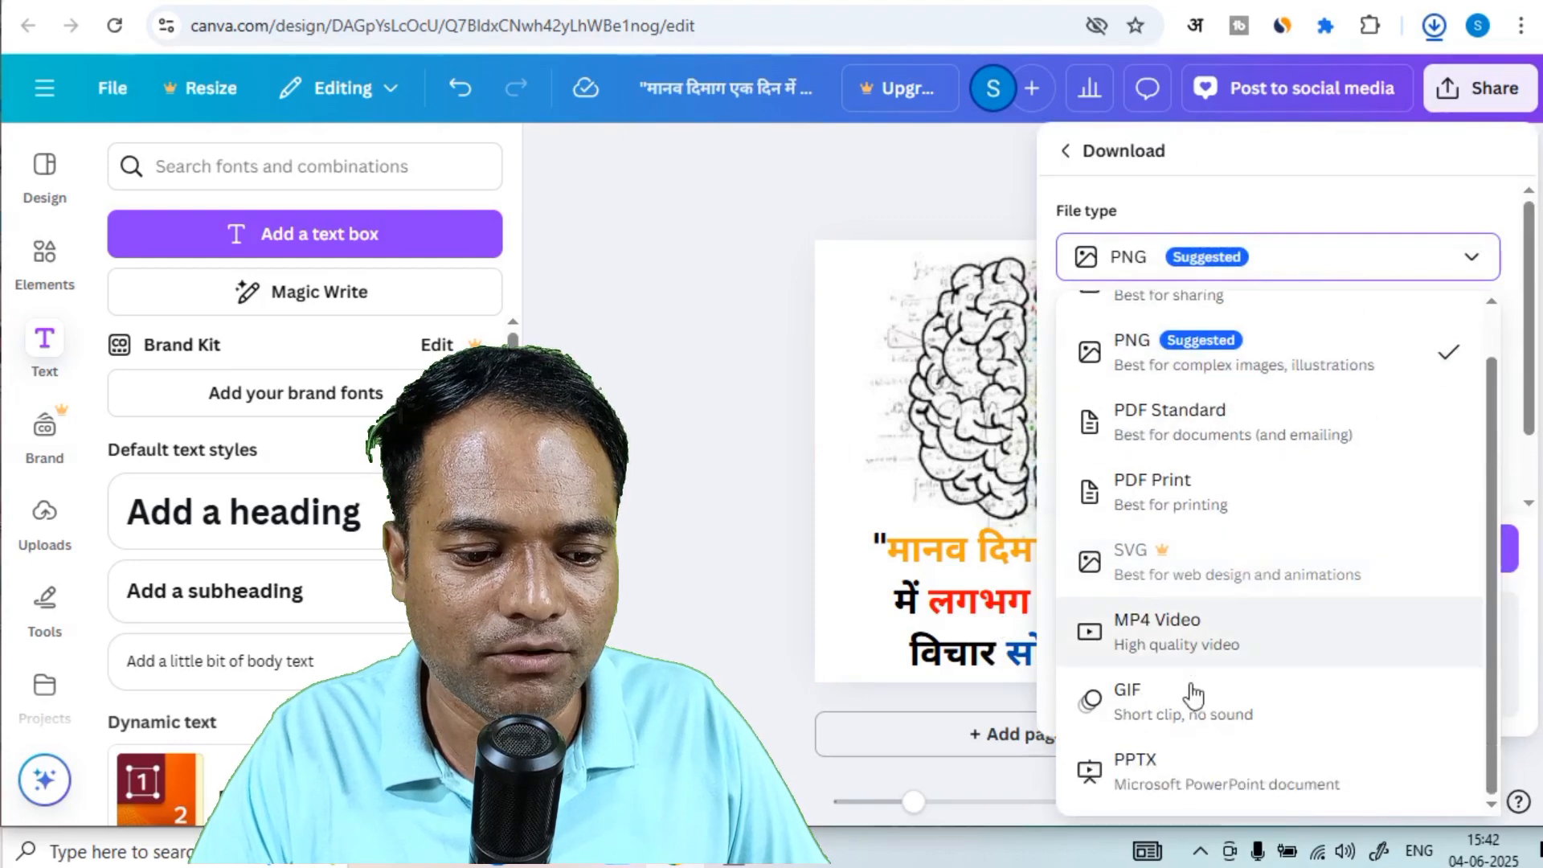
pyautogui.click(1197, 696)
pyautogui.click(1304, 280)
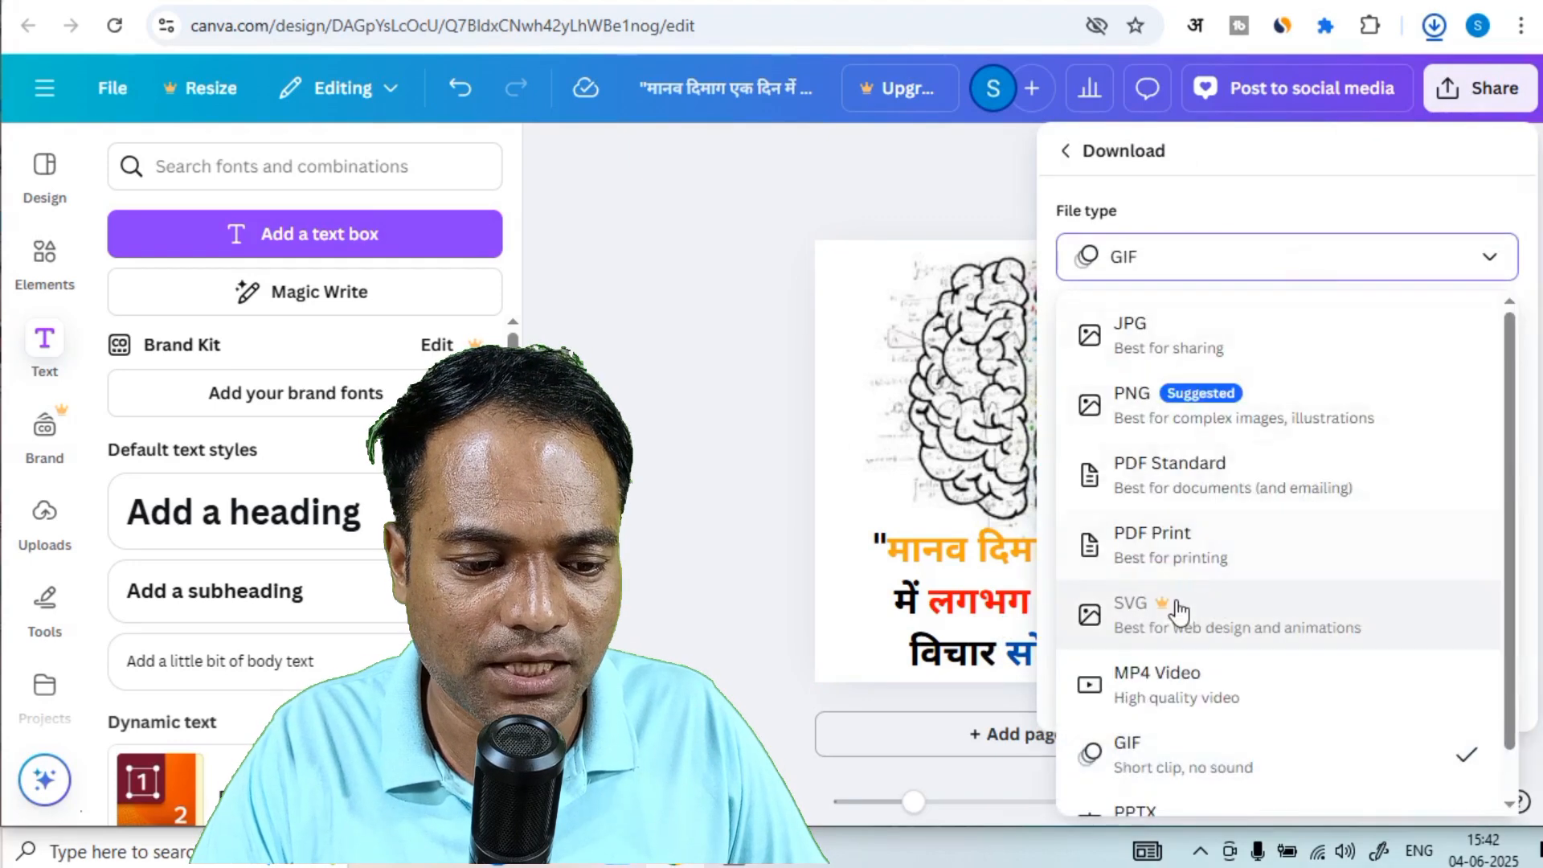
pyautogui.scroll(-1, 1206, 619)
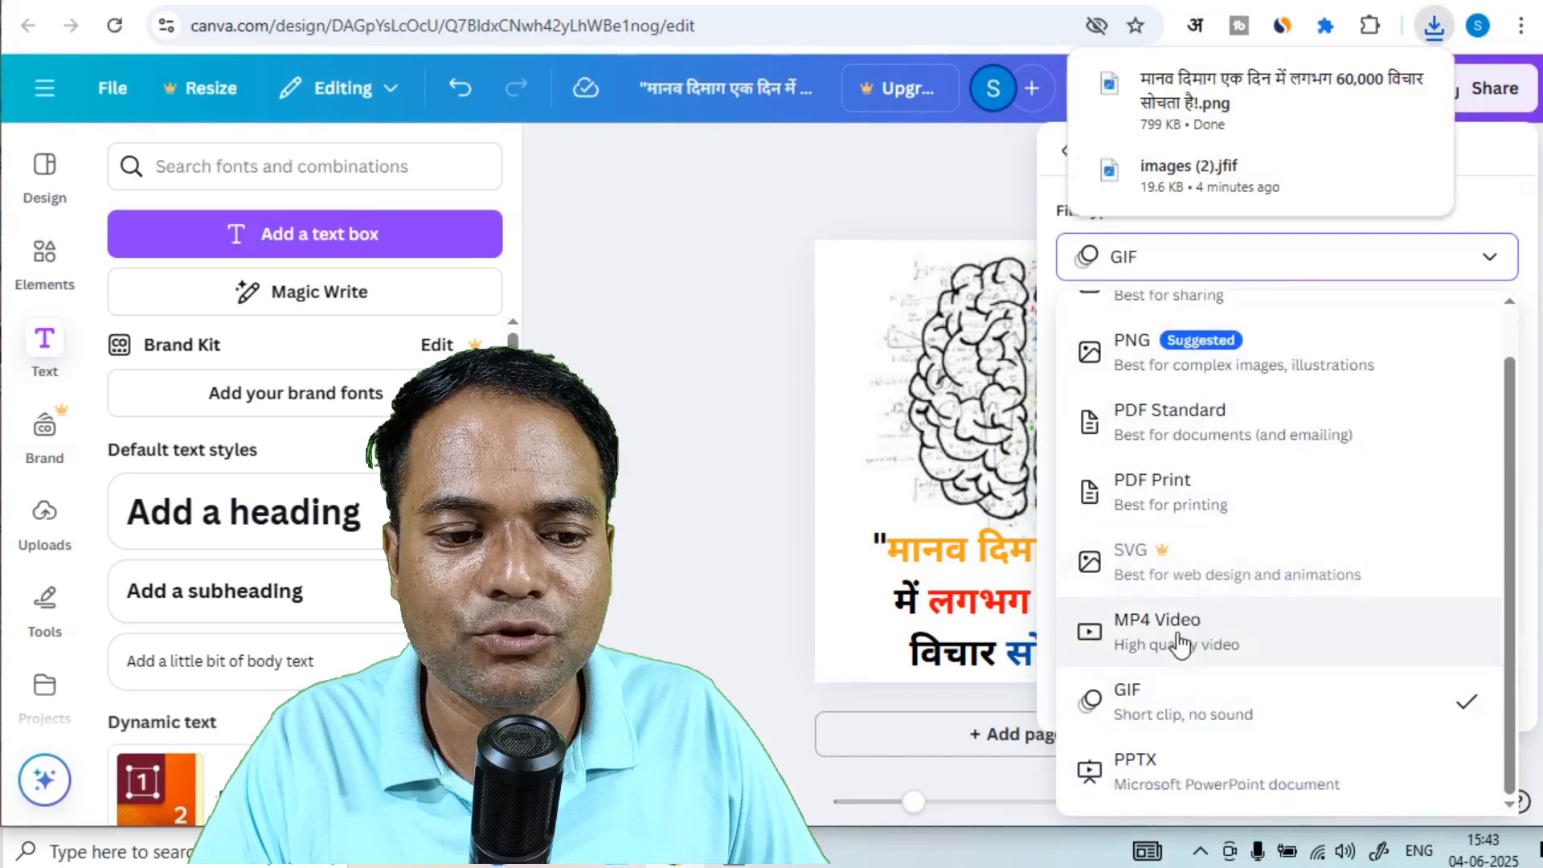
pyautogui.click(1179, 635)
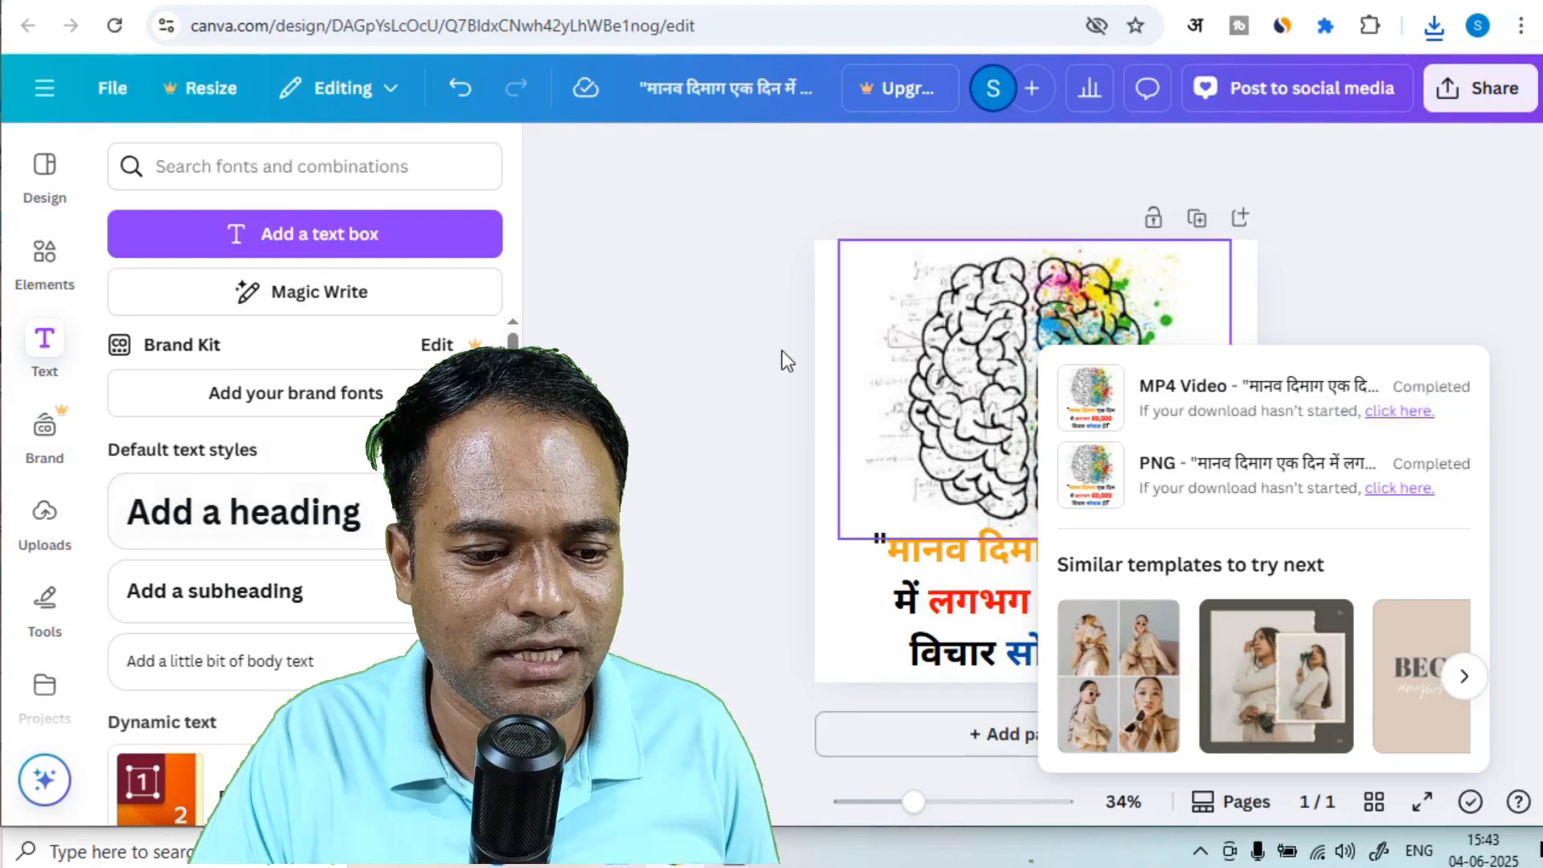
pyautogui.click(1416, 283)
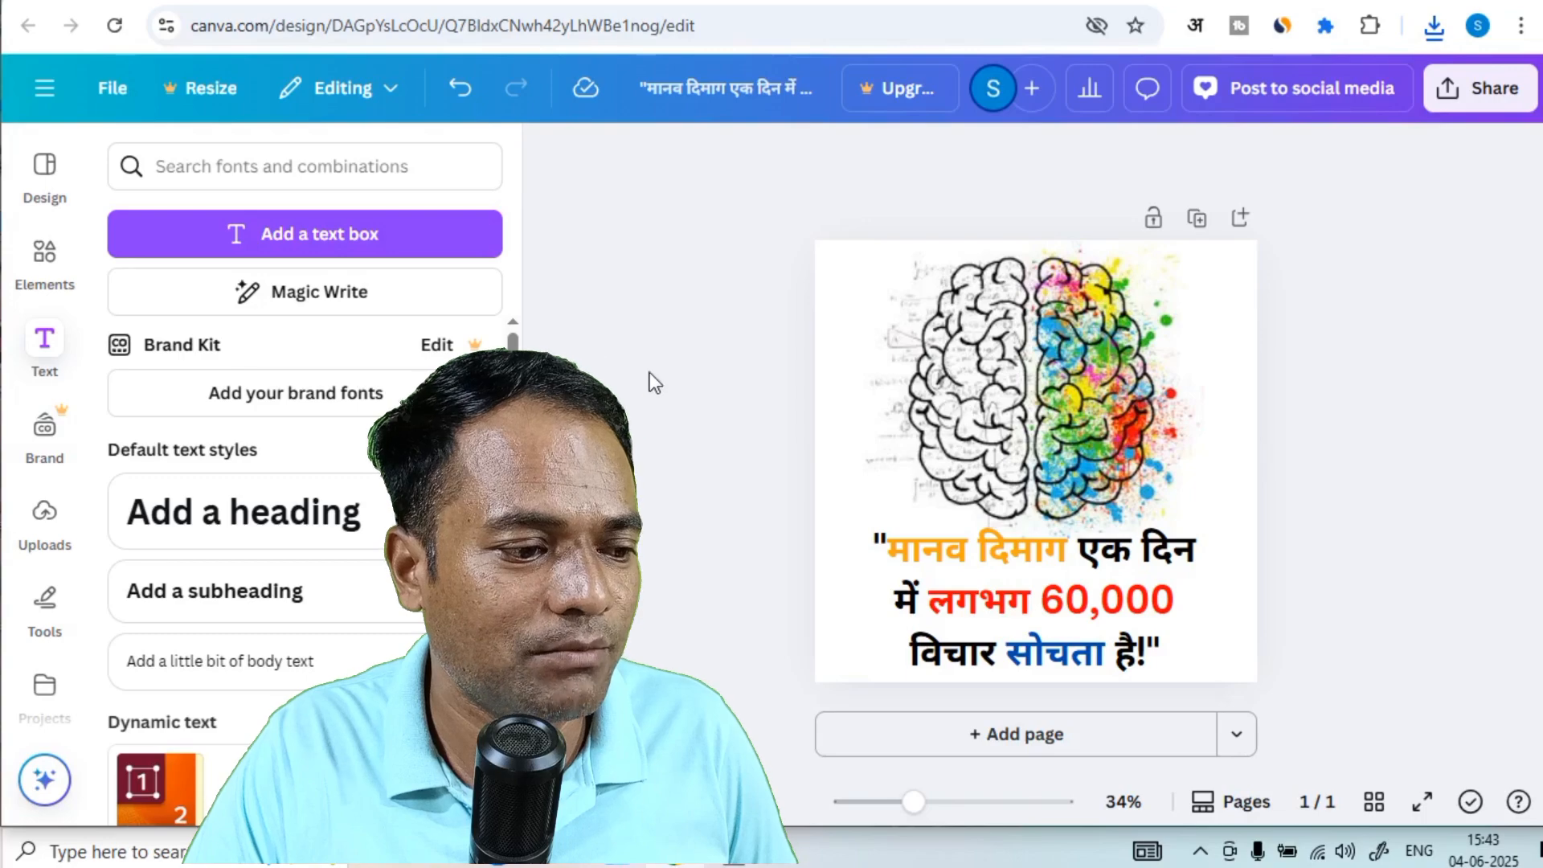
# - Search the design elements for "mind", look through the matching graphics, photos and videos, and clear the search
pyautogui.click(45, 255)
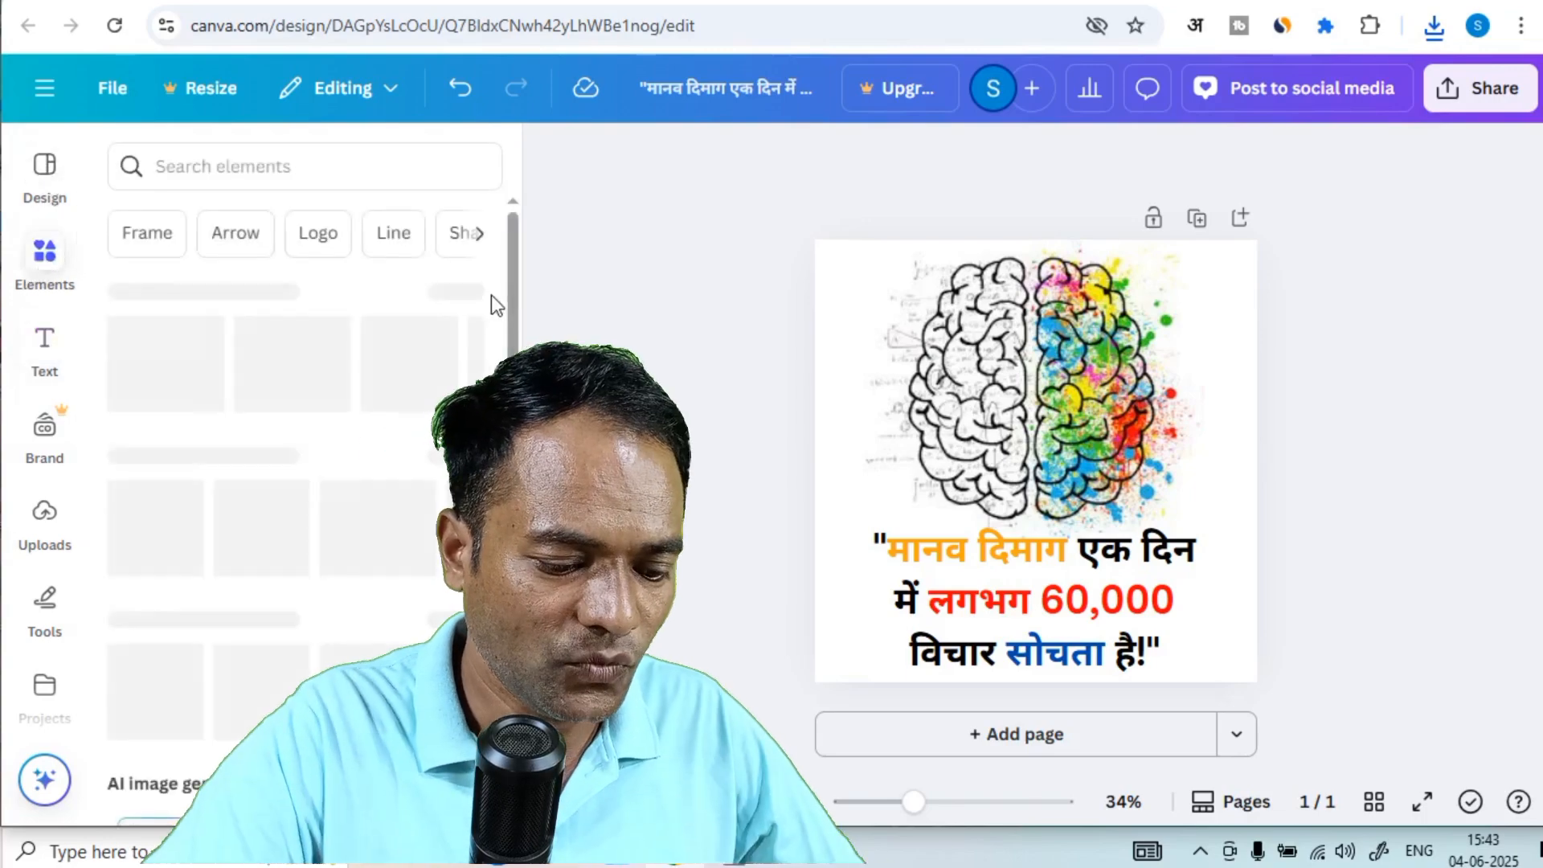
pyautogui.click(289, 167)
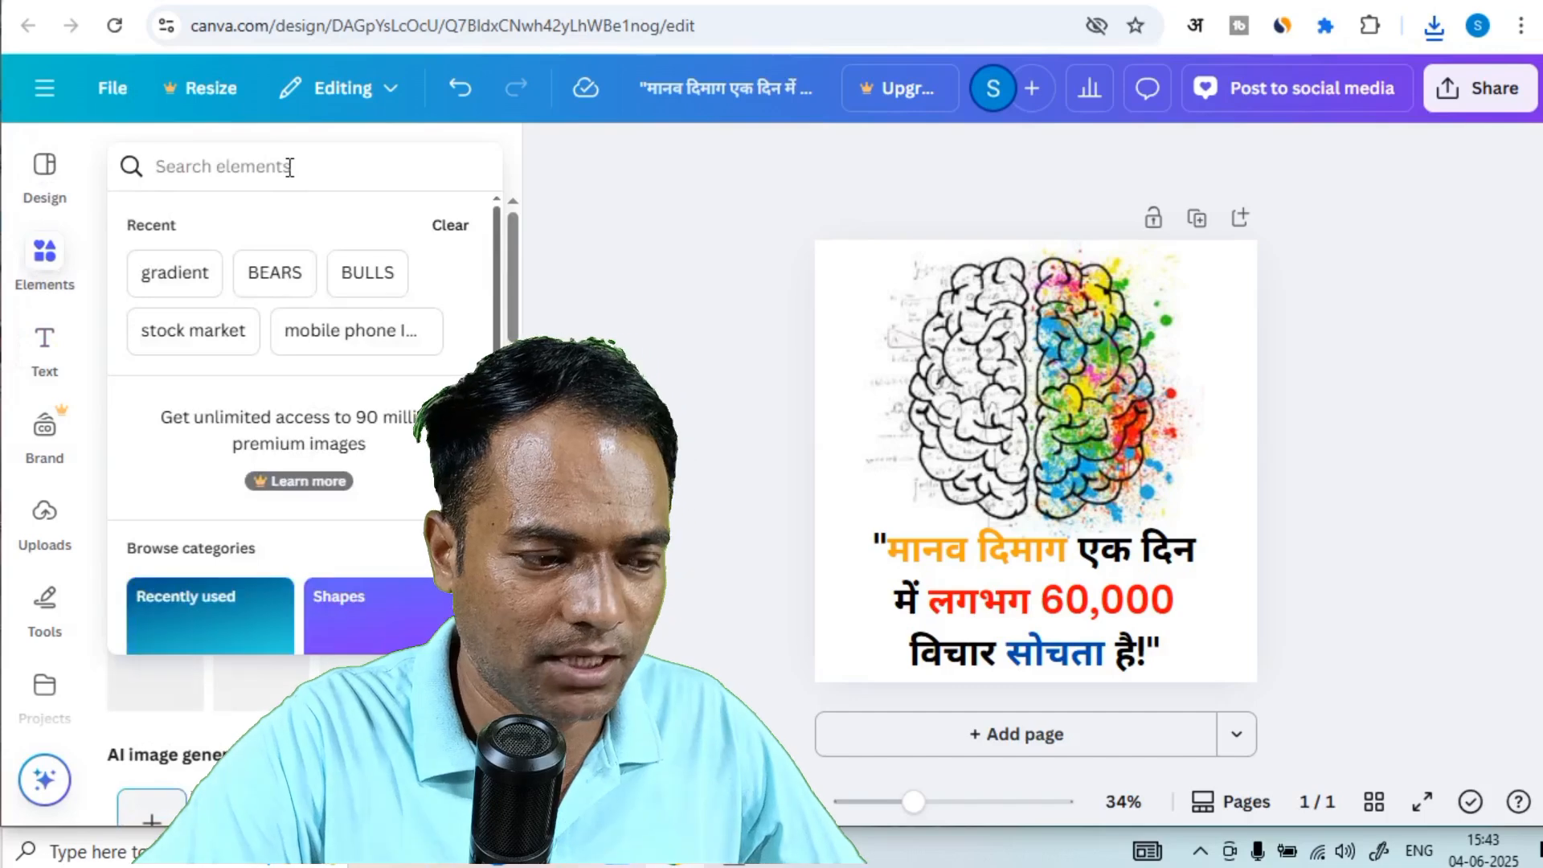
pyautogui.write('mind')
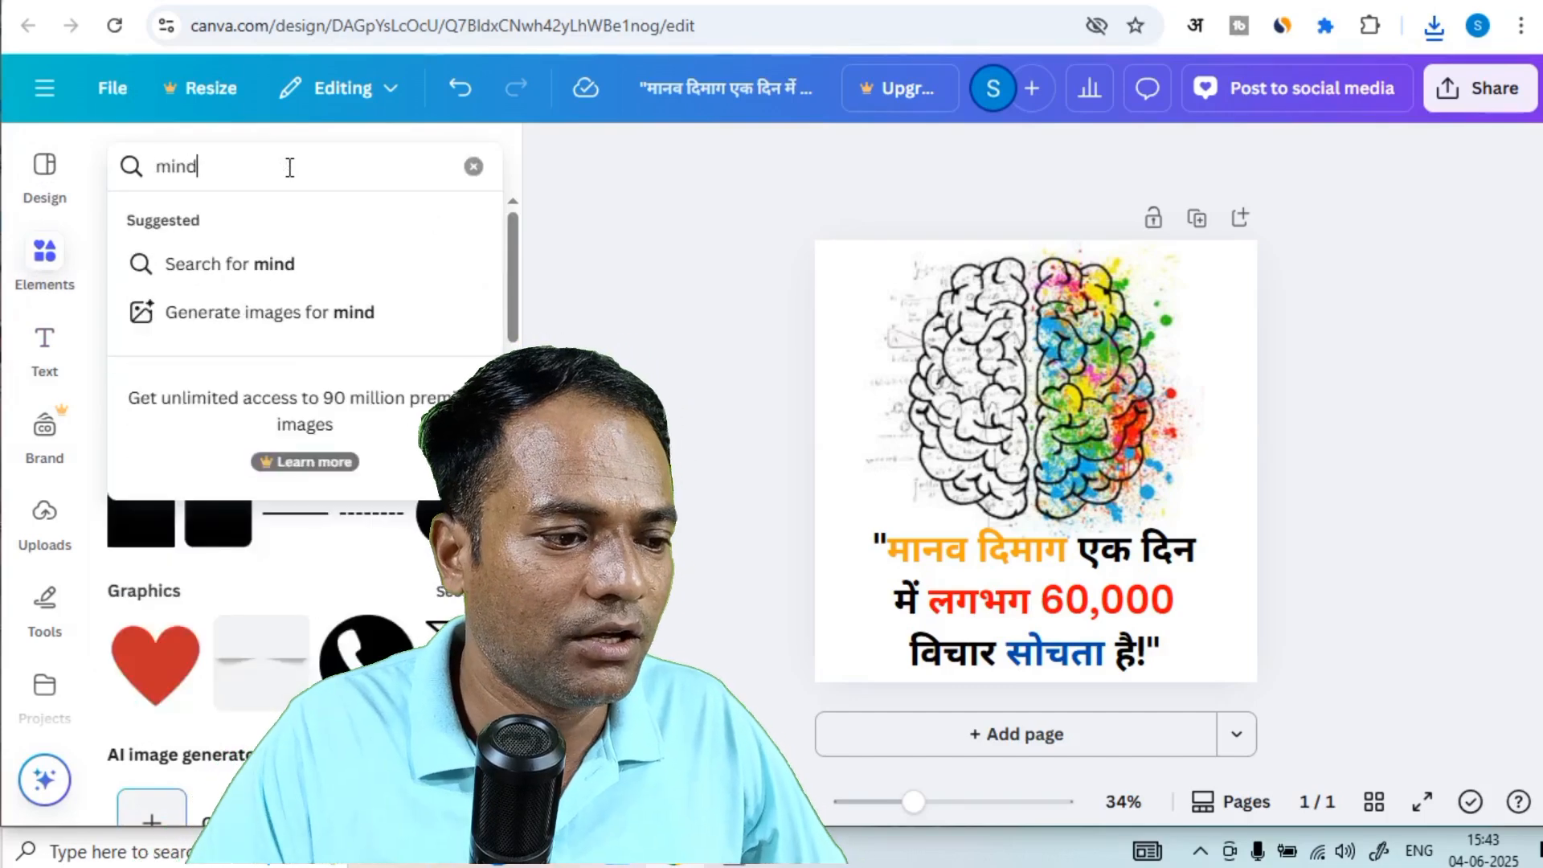
pyautogui.press('Return')
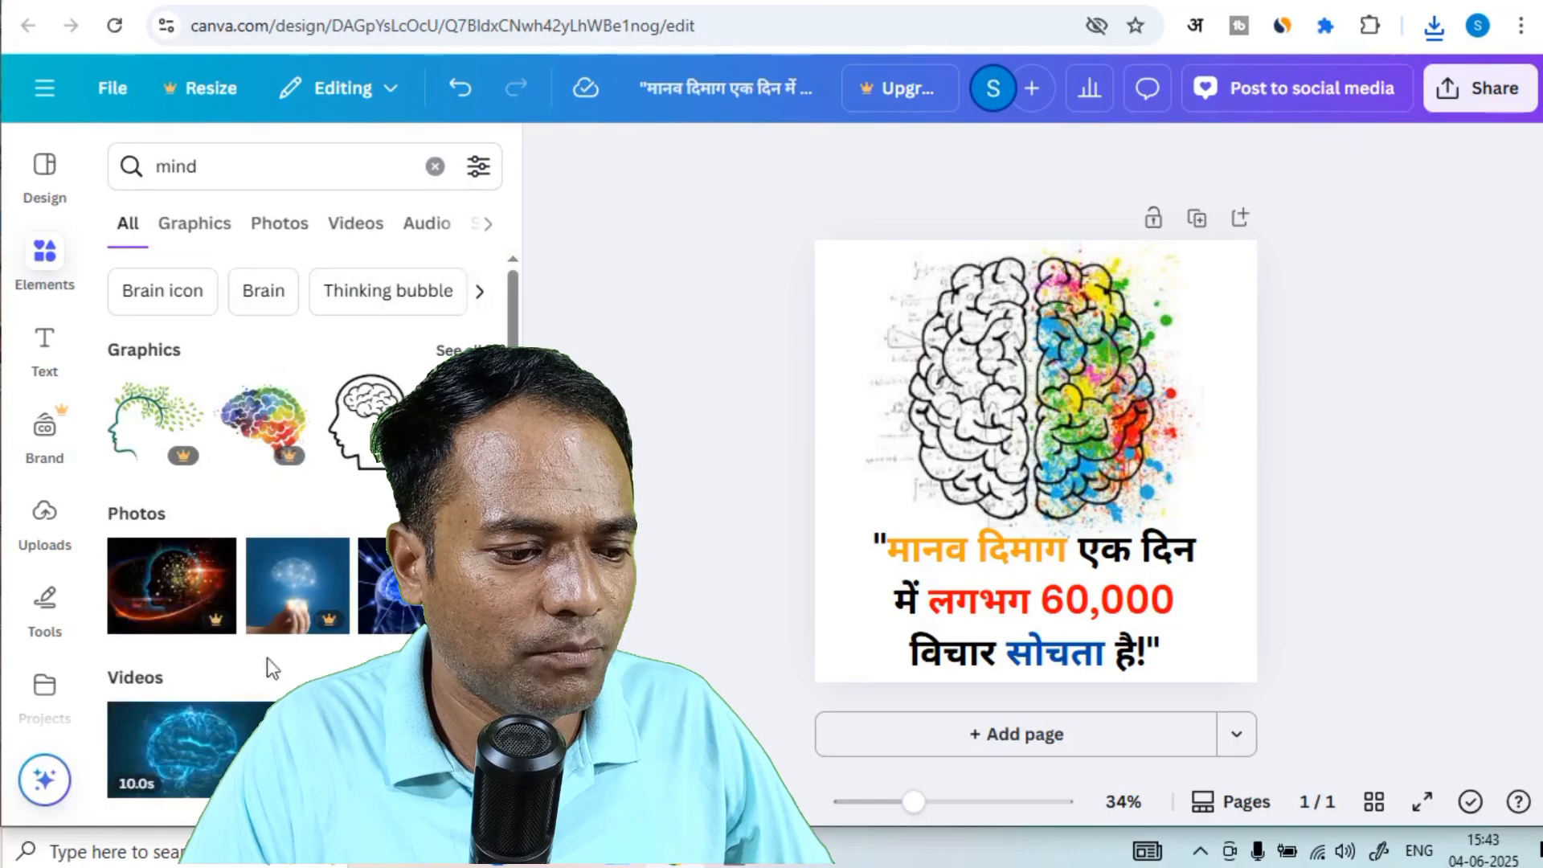
pyautogui.scroll(-3, 310, 489)
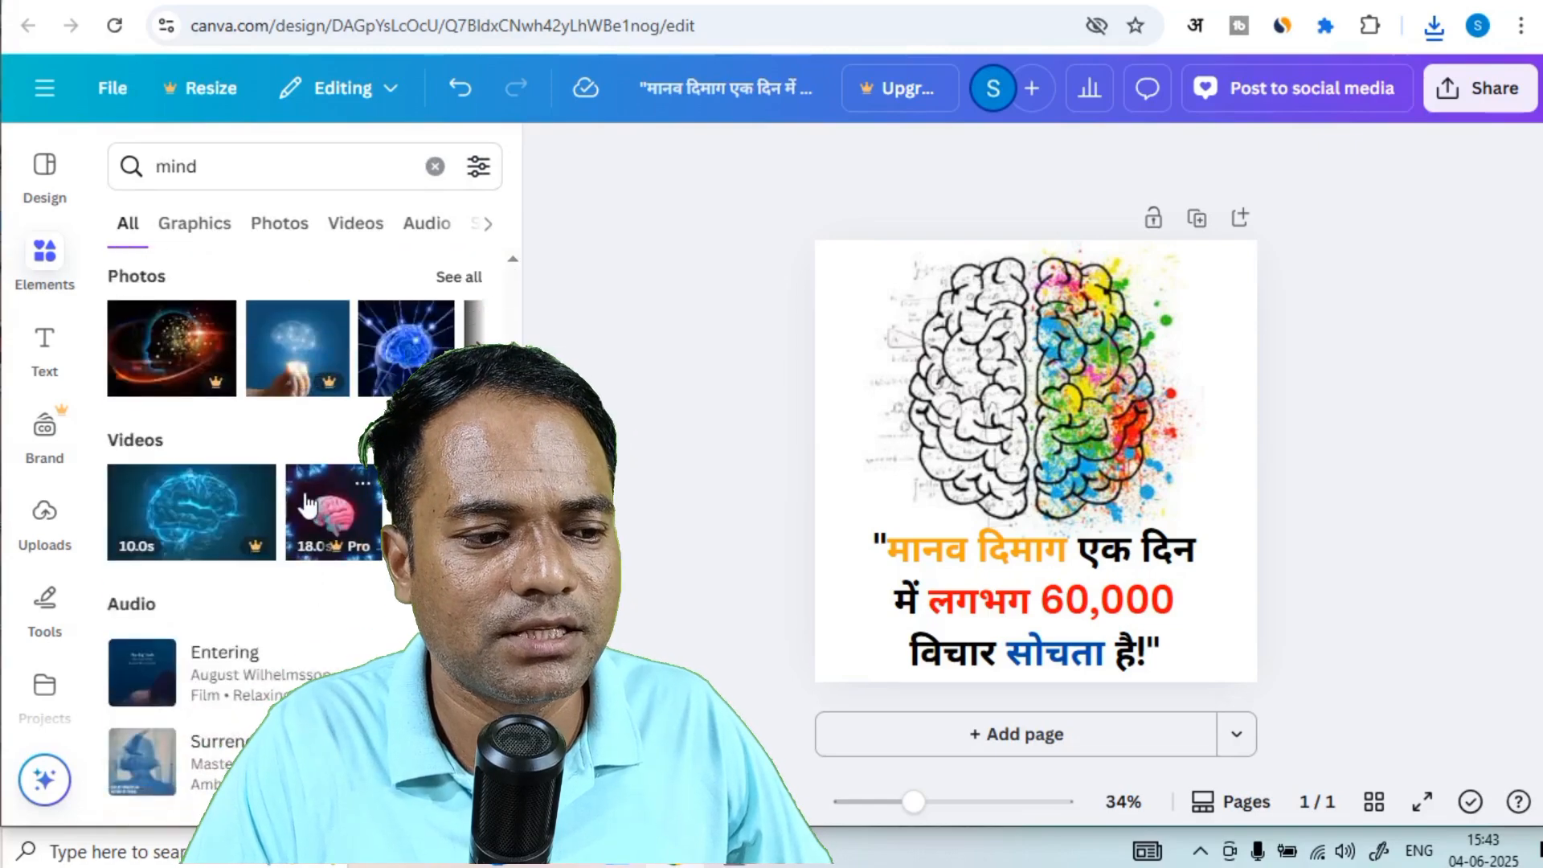
pyautogui.scroll(3, 316, 476)
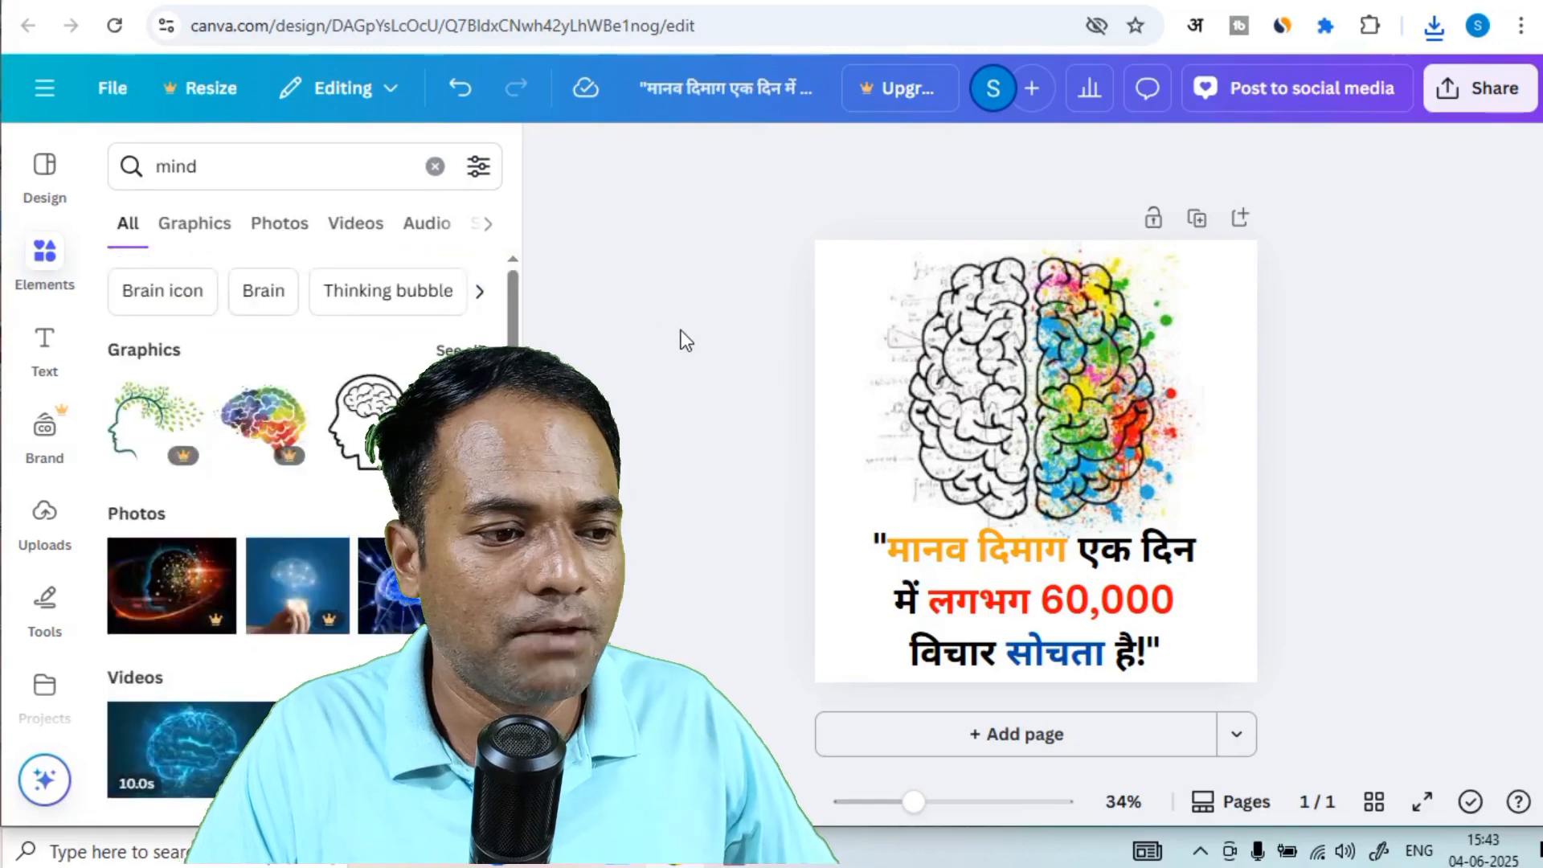
pyautogui.click(435, 166)
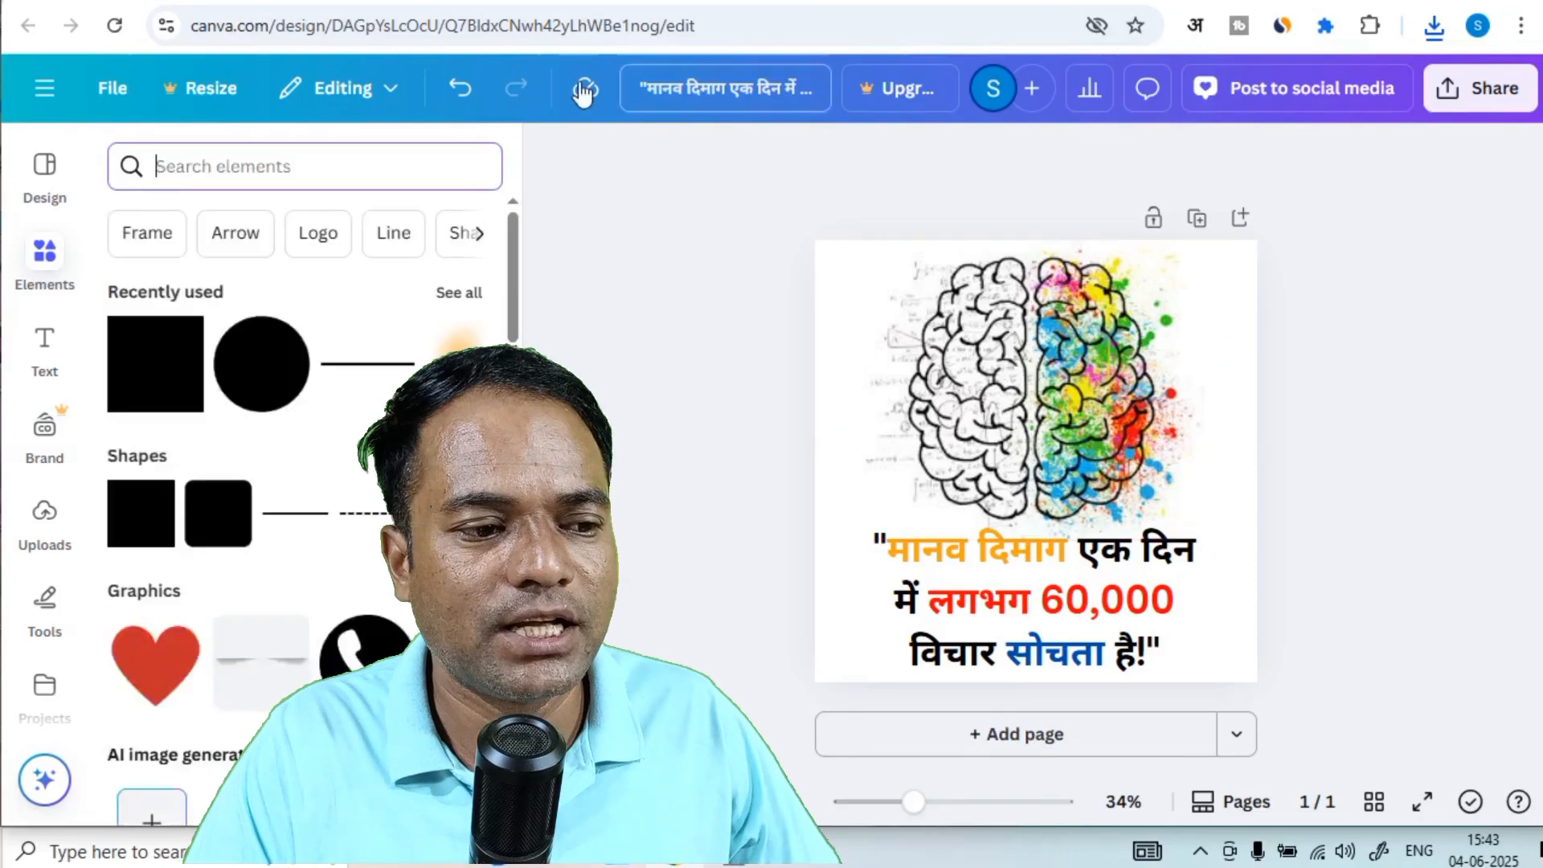
# - Switch to Instagram's home page, close the open search pane and start creating a new post
pyautogui.click(241, 3)
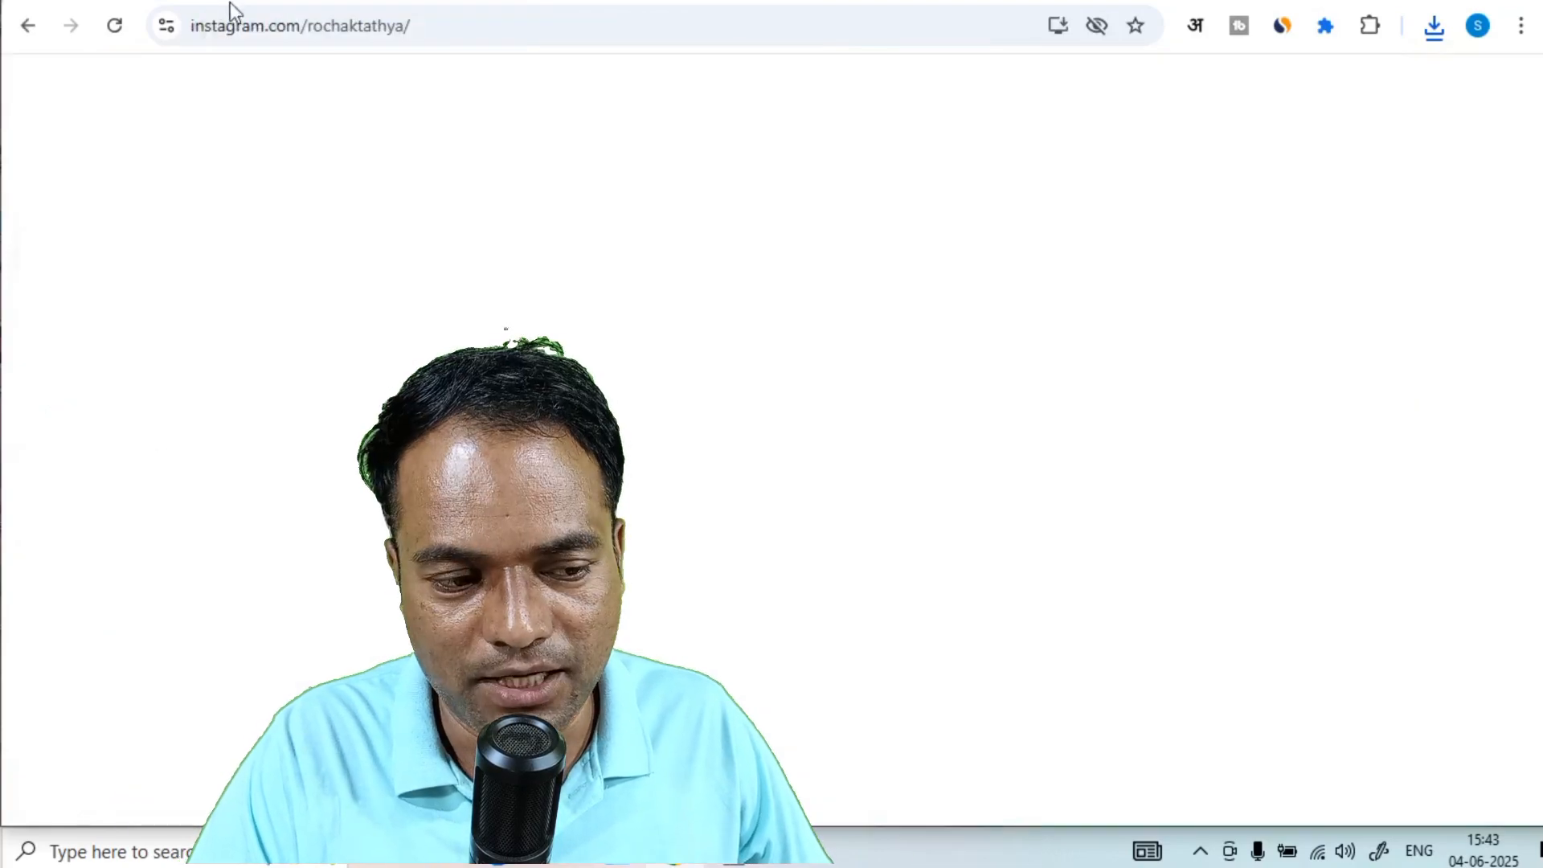
pyautogui.click(512, 2)
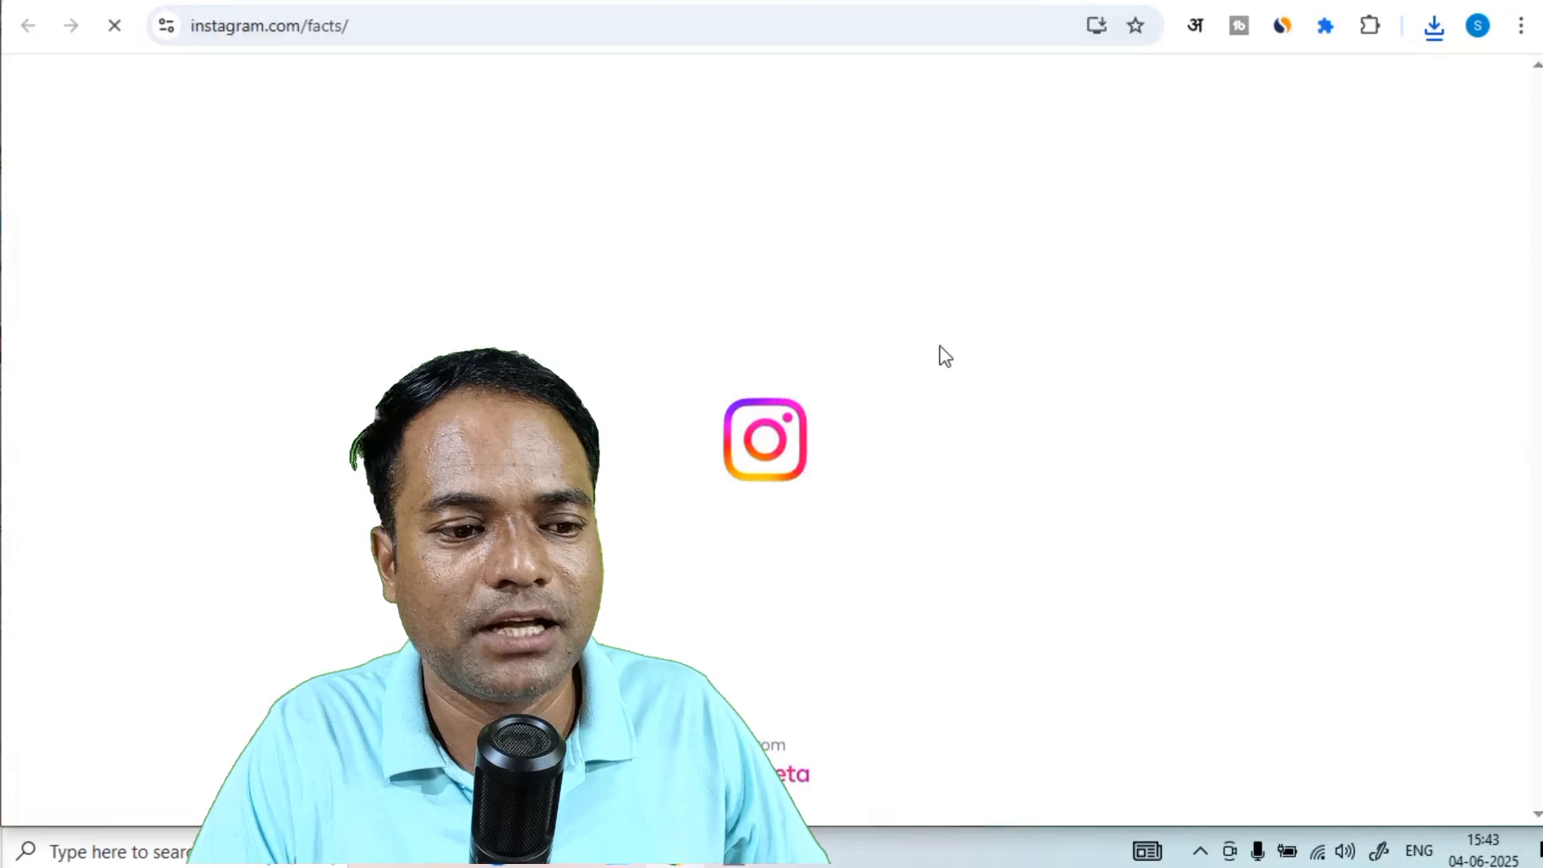
pyautogui.click(275, 3)
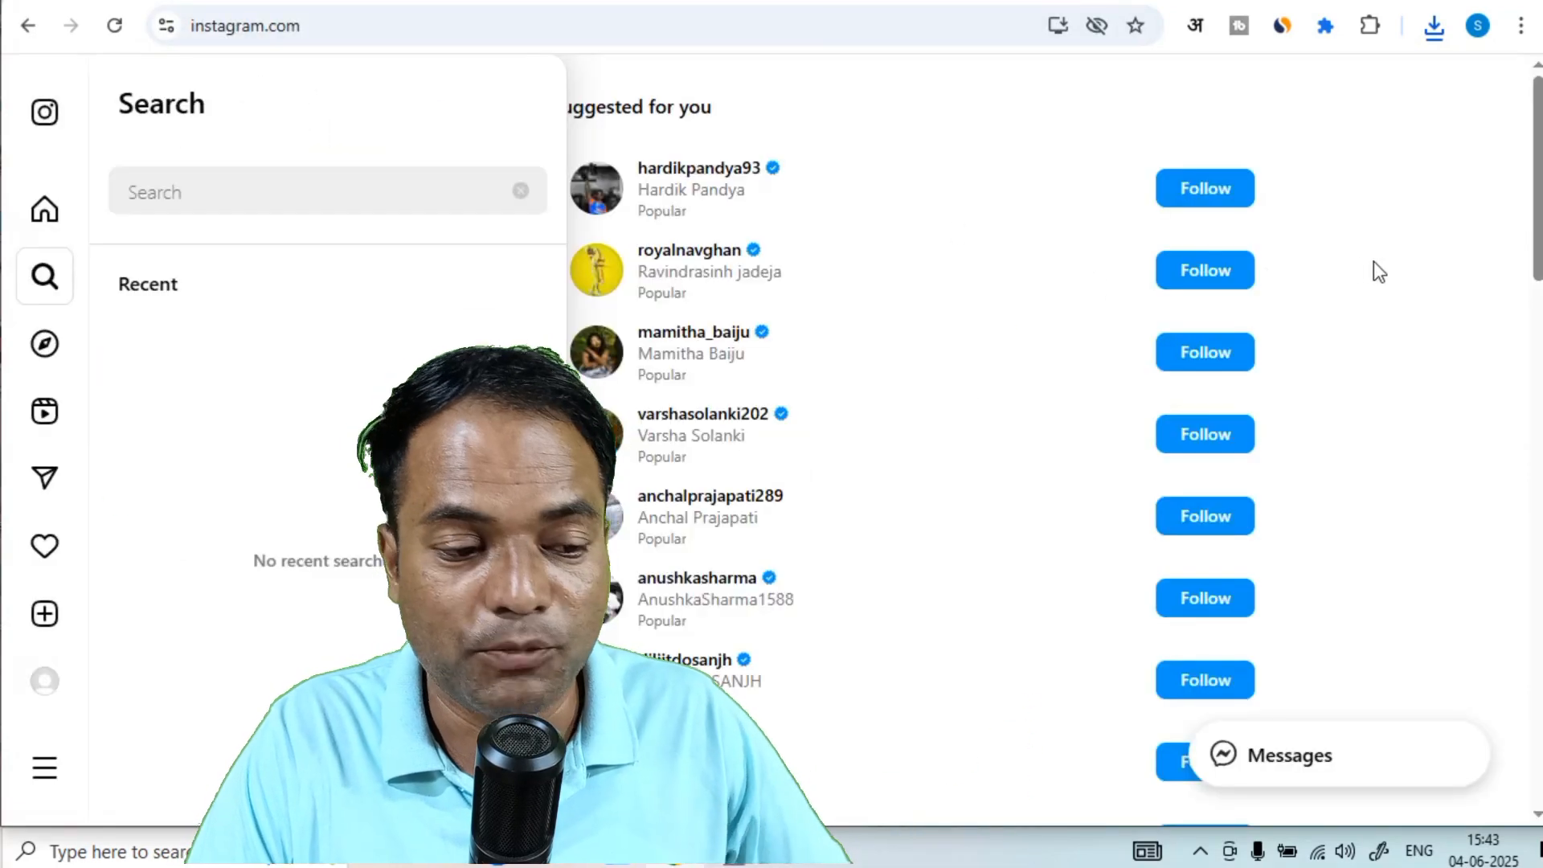
pyautogui.click(1373, 261)
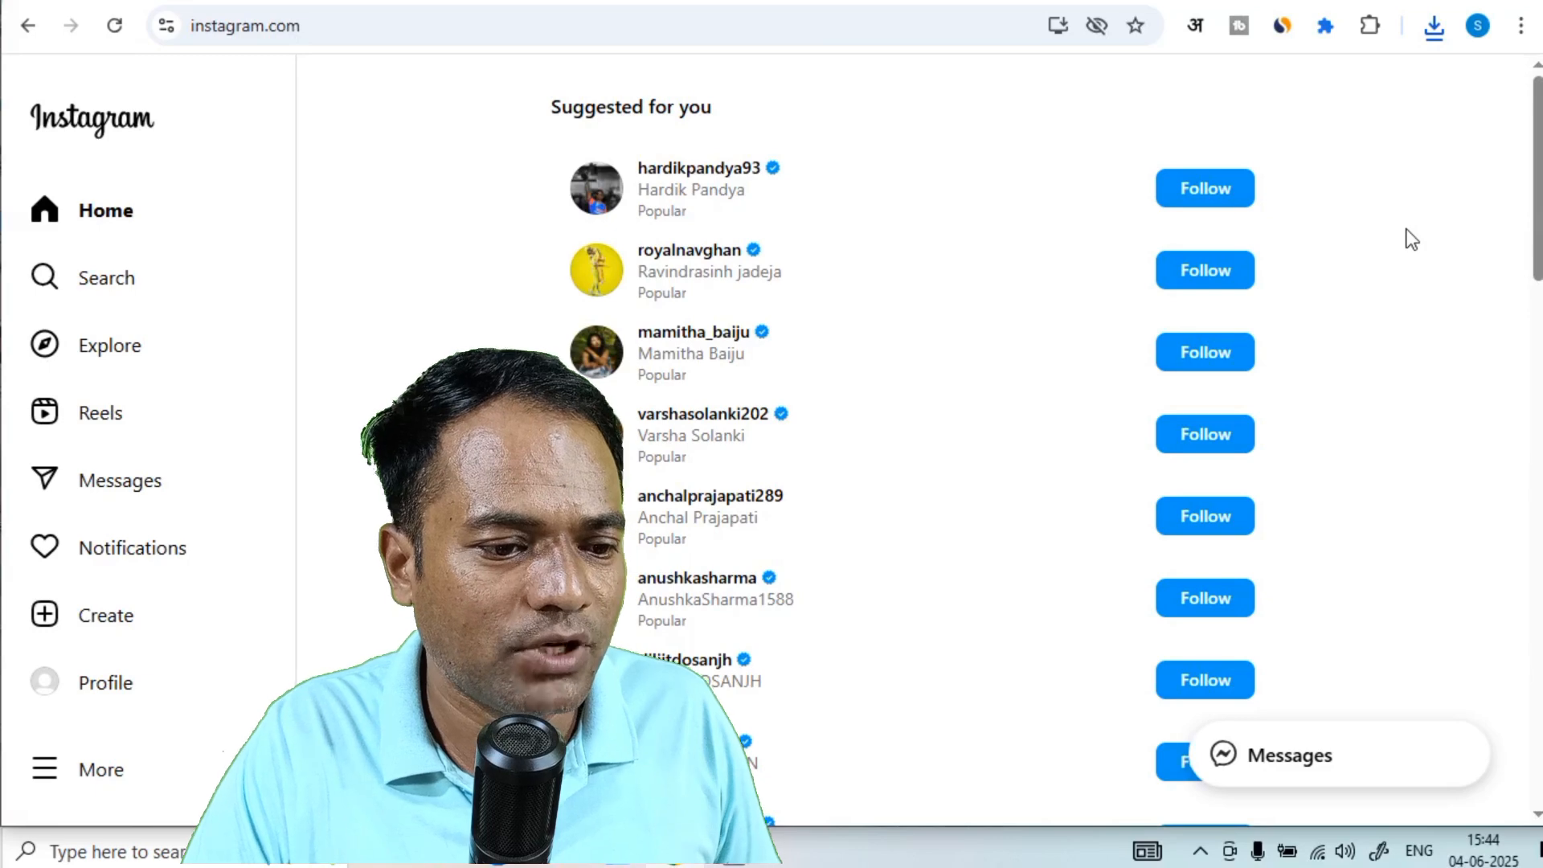
pyautogui.click(106, 631)
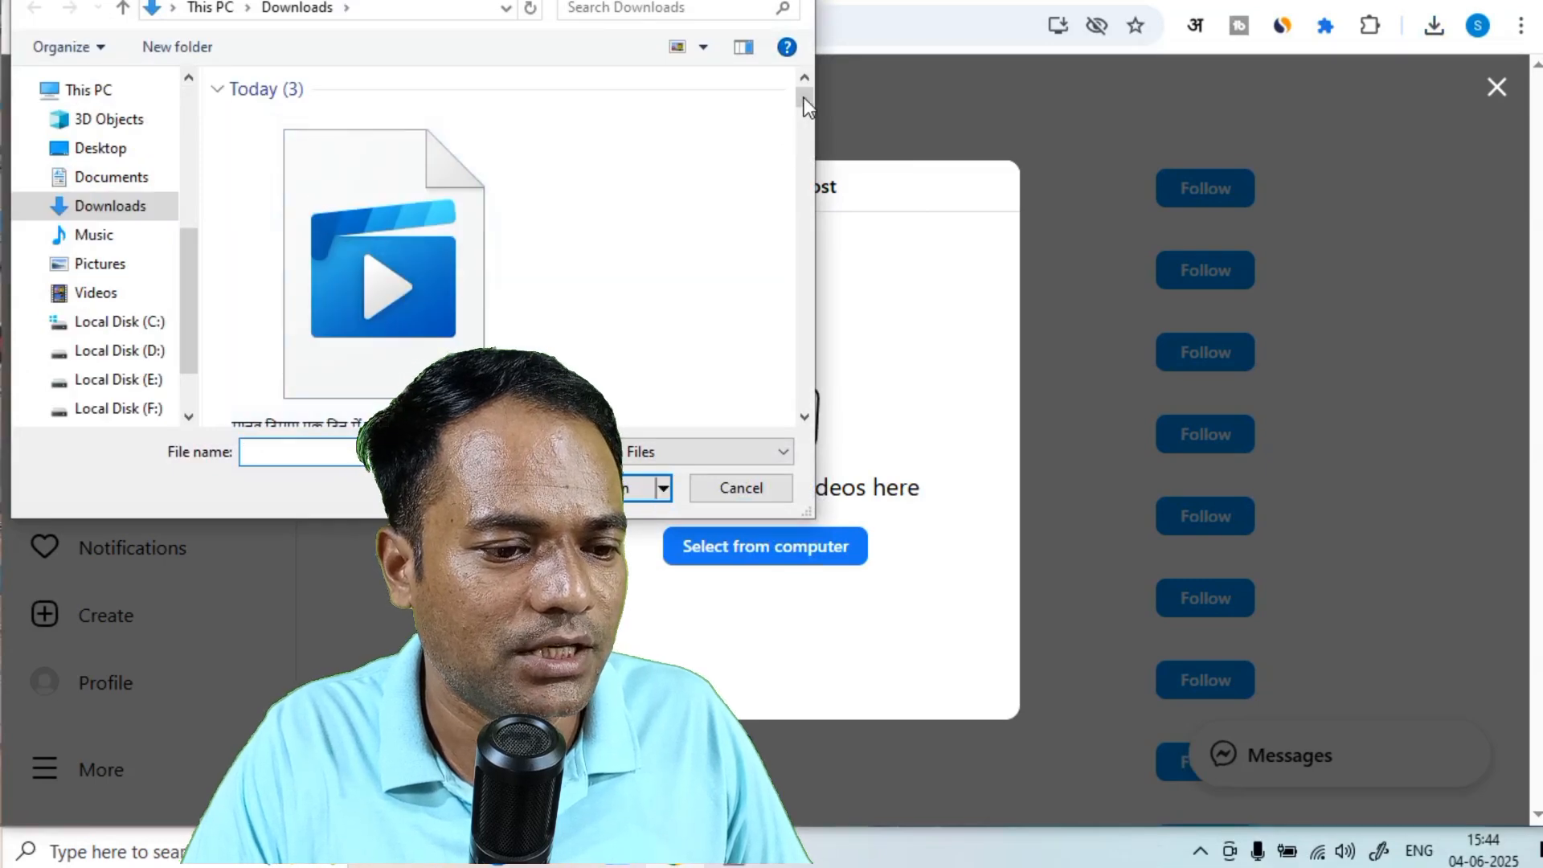
# - Load the brain fact PNG from the Downloads folder into the new post and continue past cropping and filters without changes
pyautogui.moveTo(804, 98); pyautogui.dragTo(804, 86)
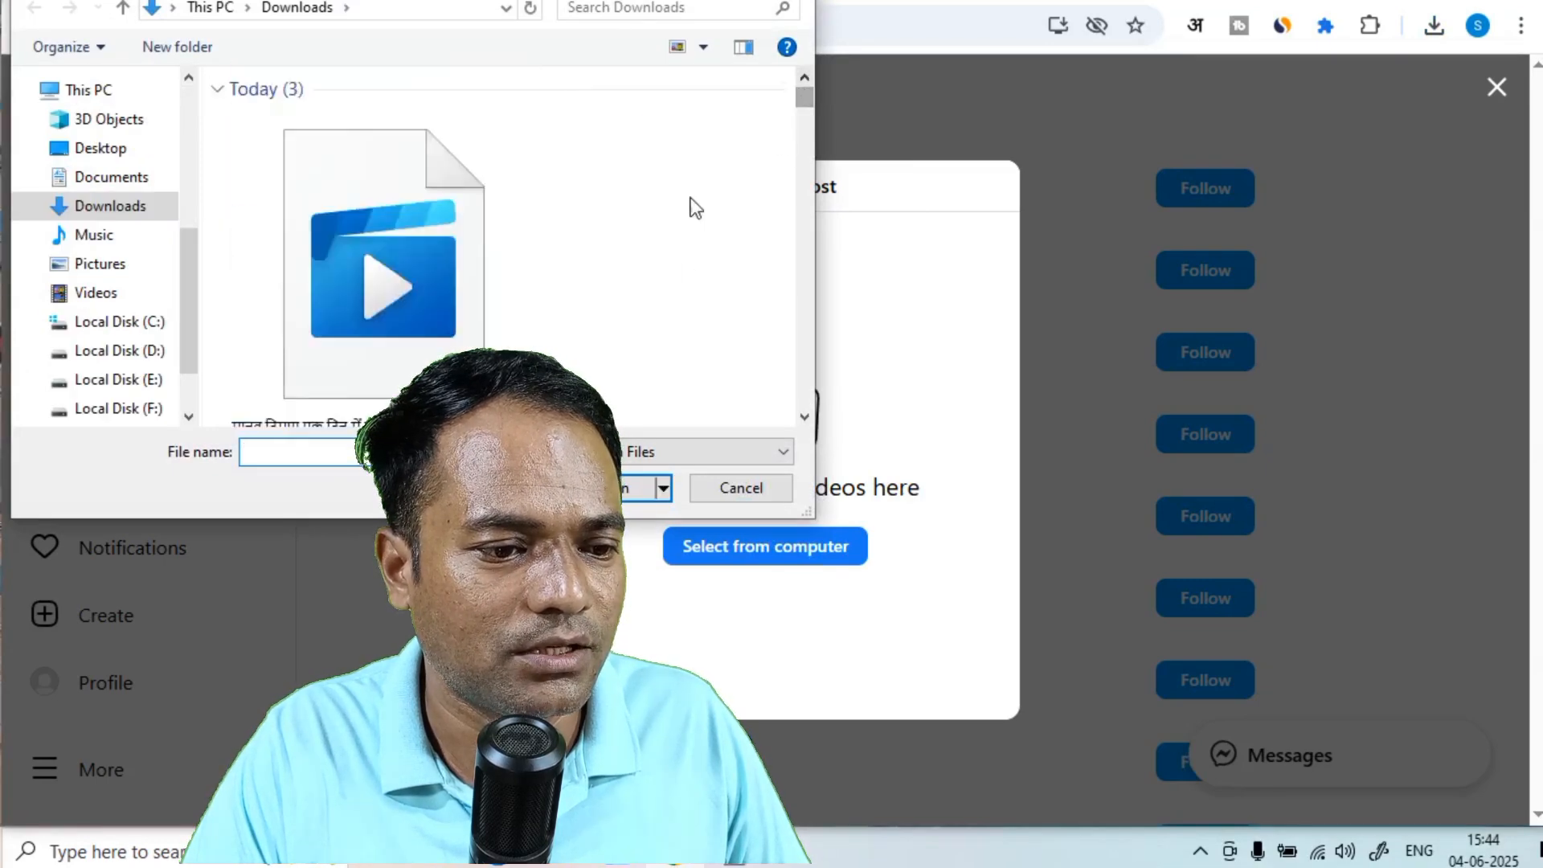
pyautogui.click(685, 46)
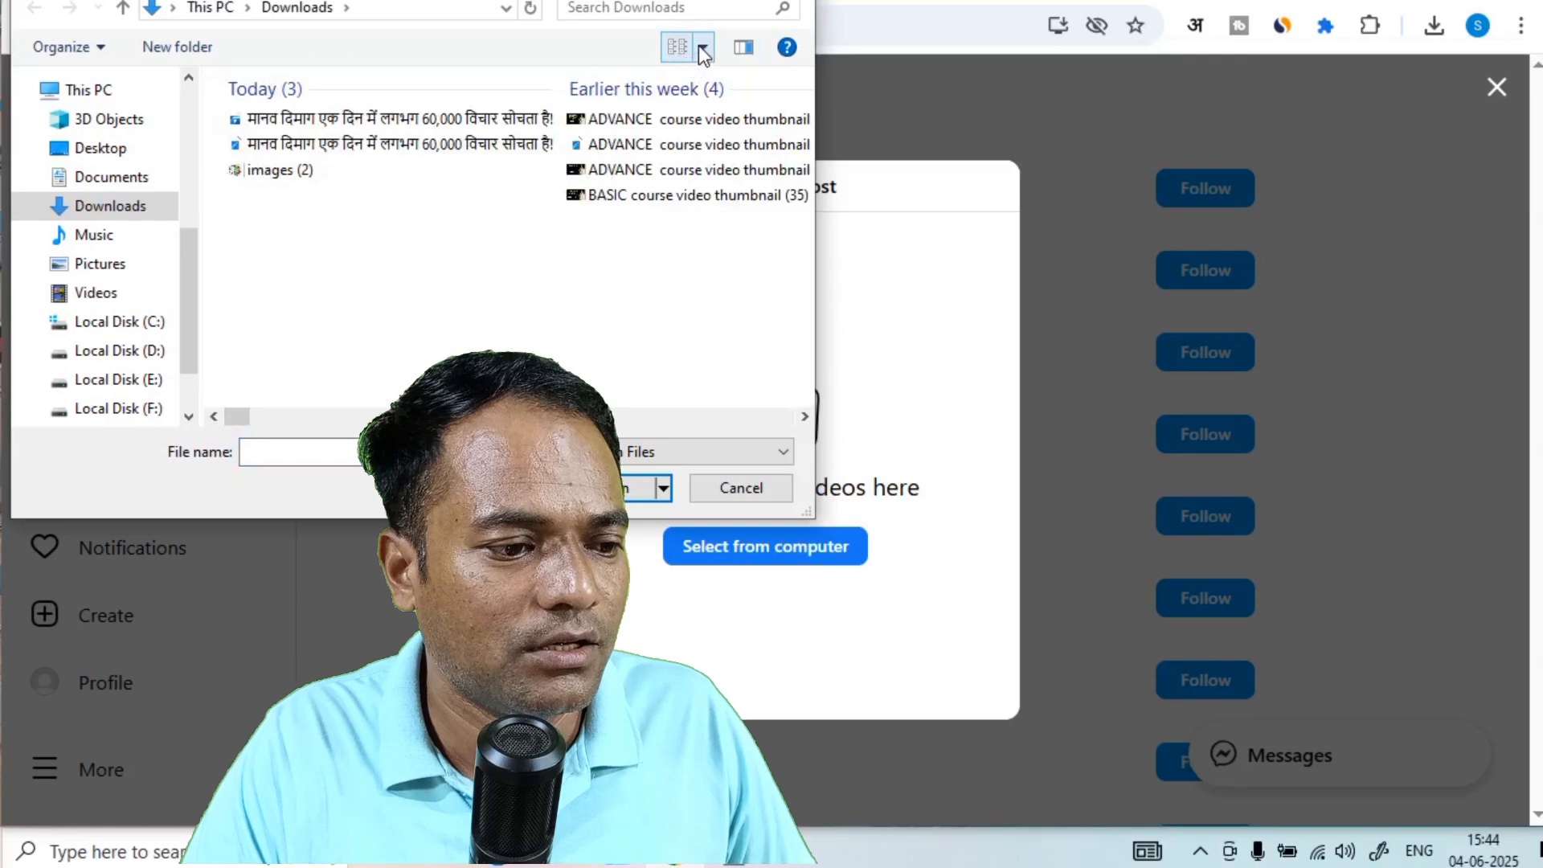
pyautogui.click(681, 49)
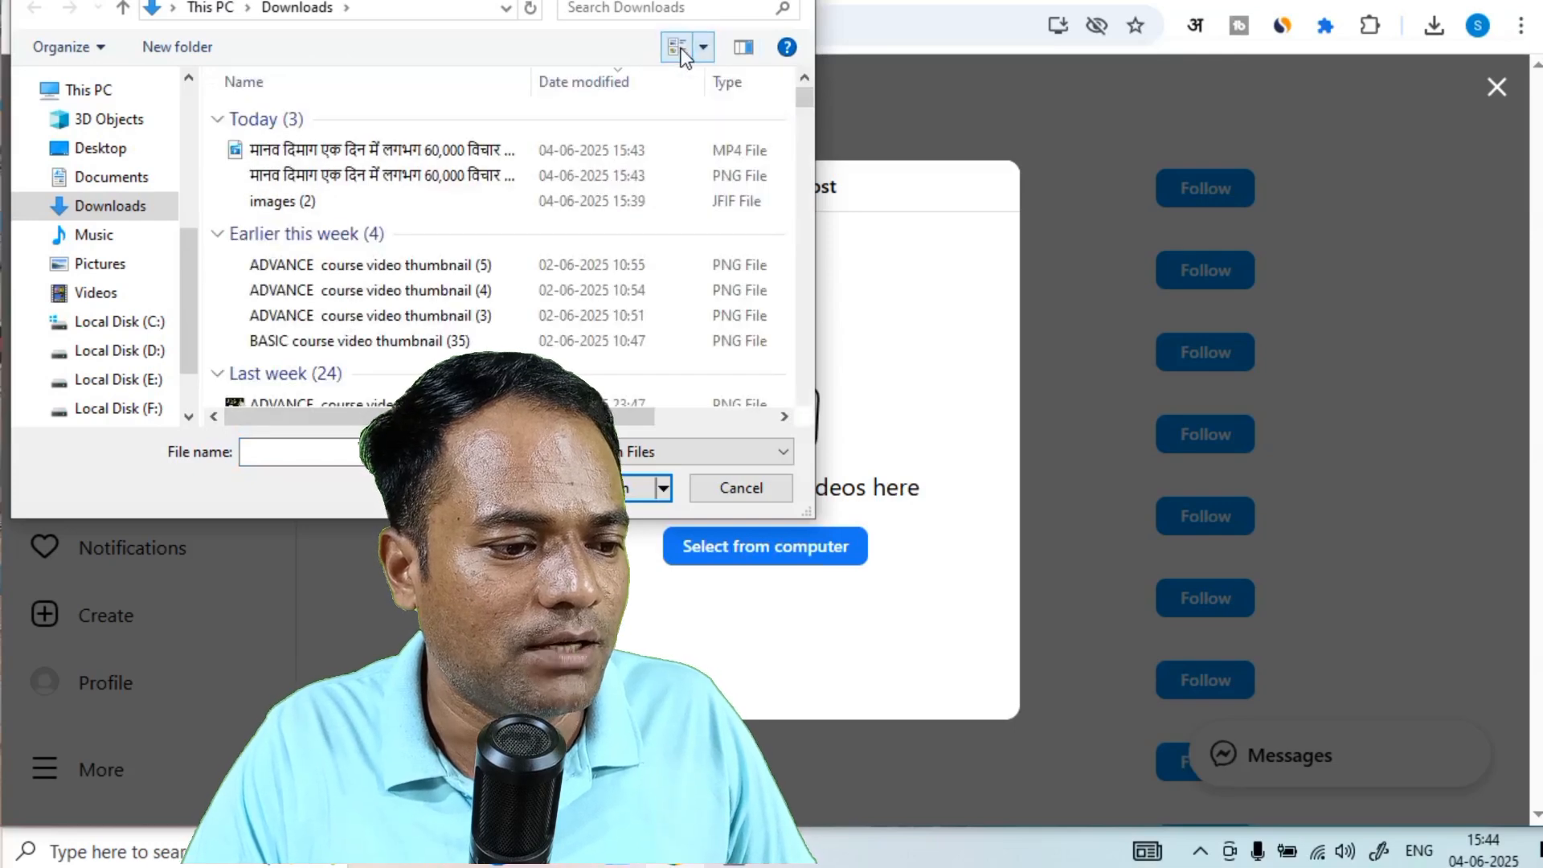
pyautogui.click(681, 50)
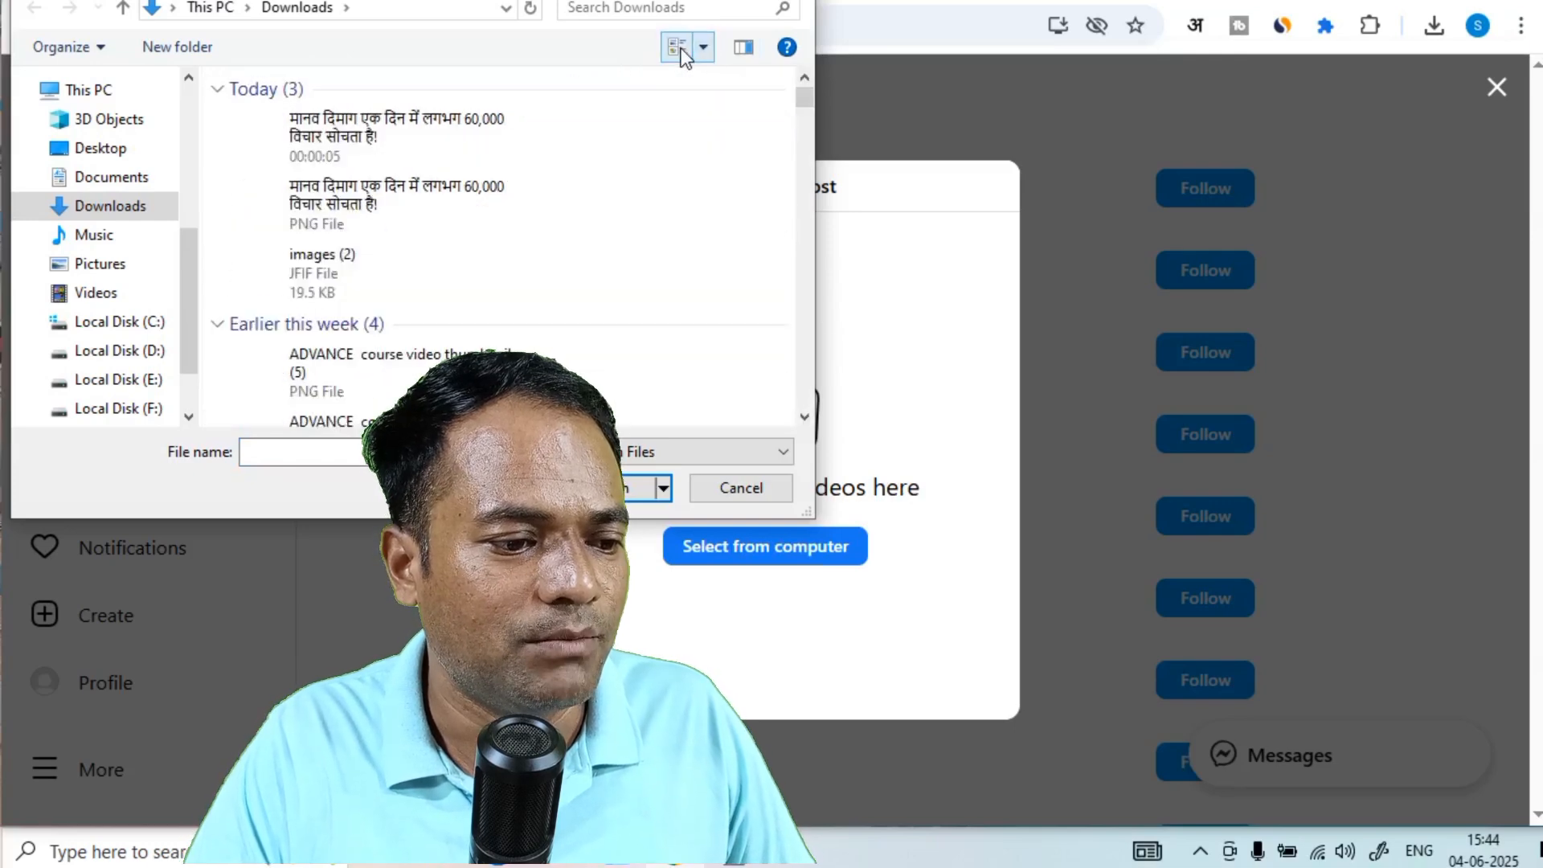
pyautogui.doubleClick(392, 191)
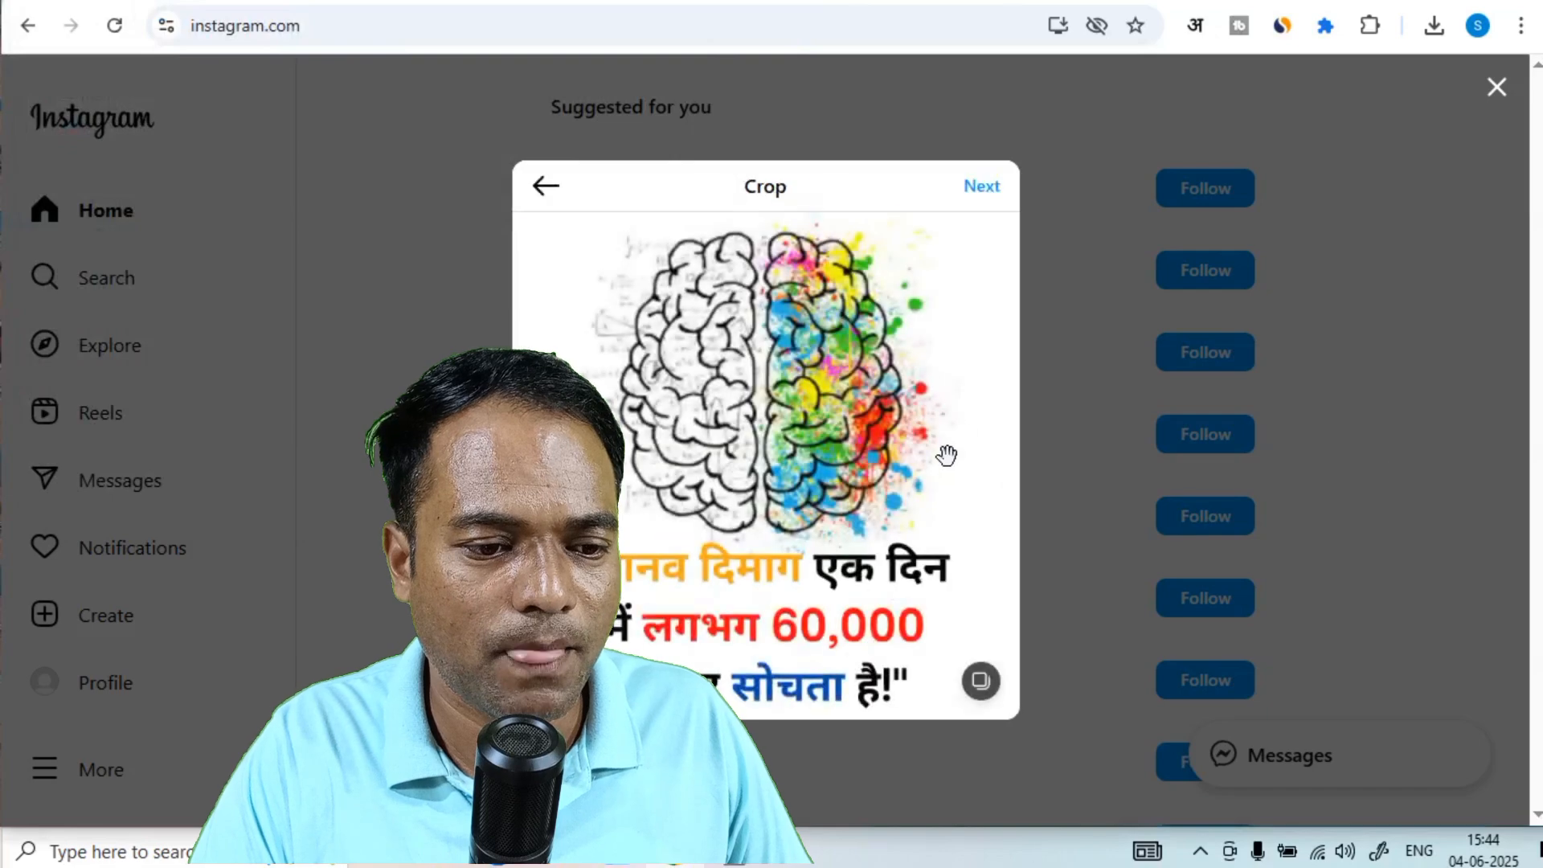
pyautogui.click(985, 191)
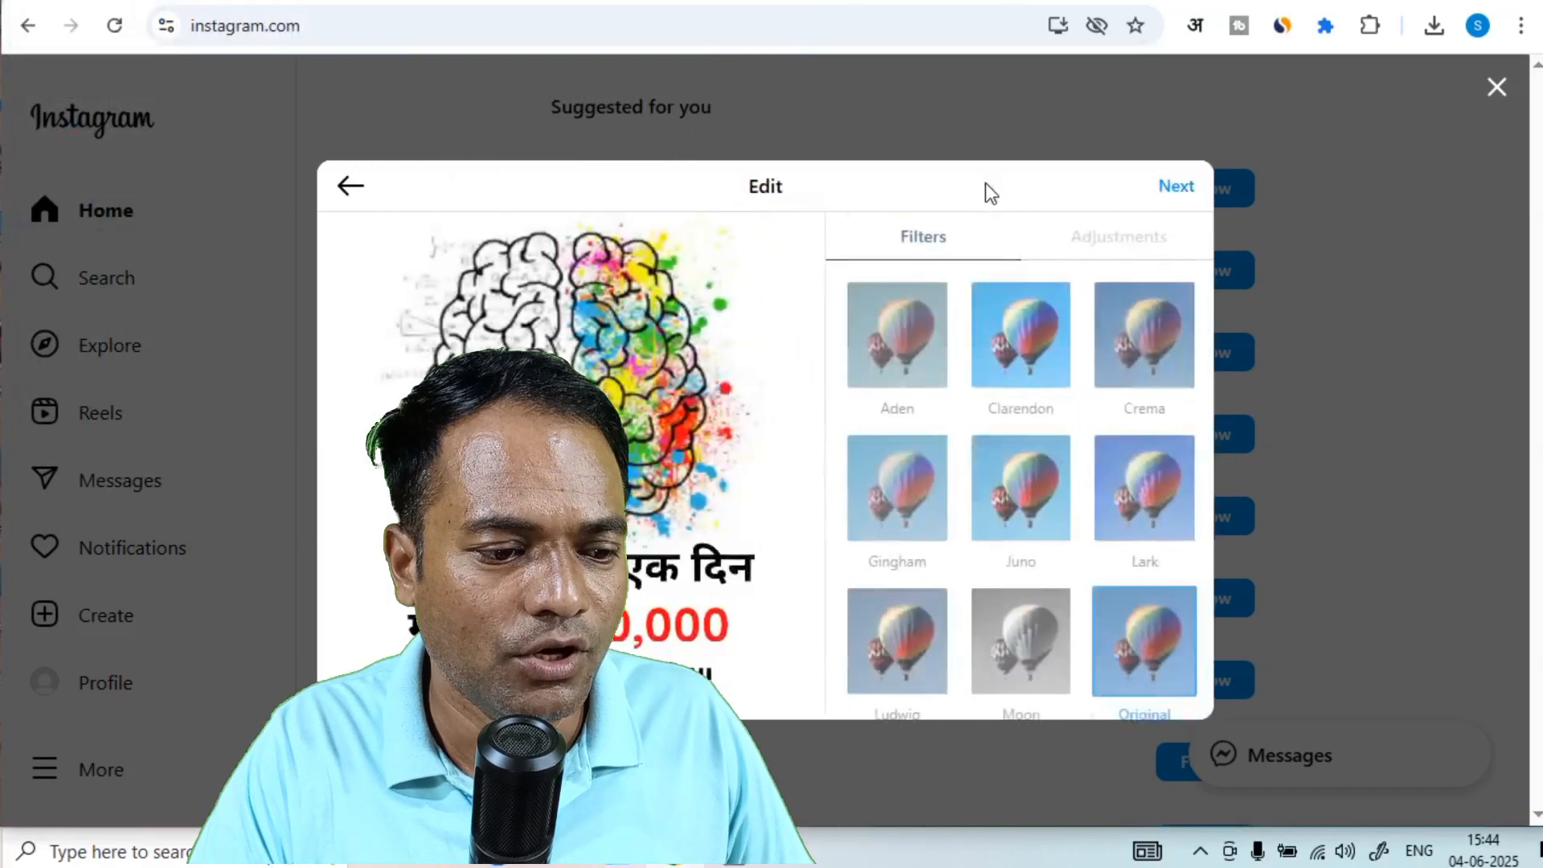
pyautogui.click(1184, 193)
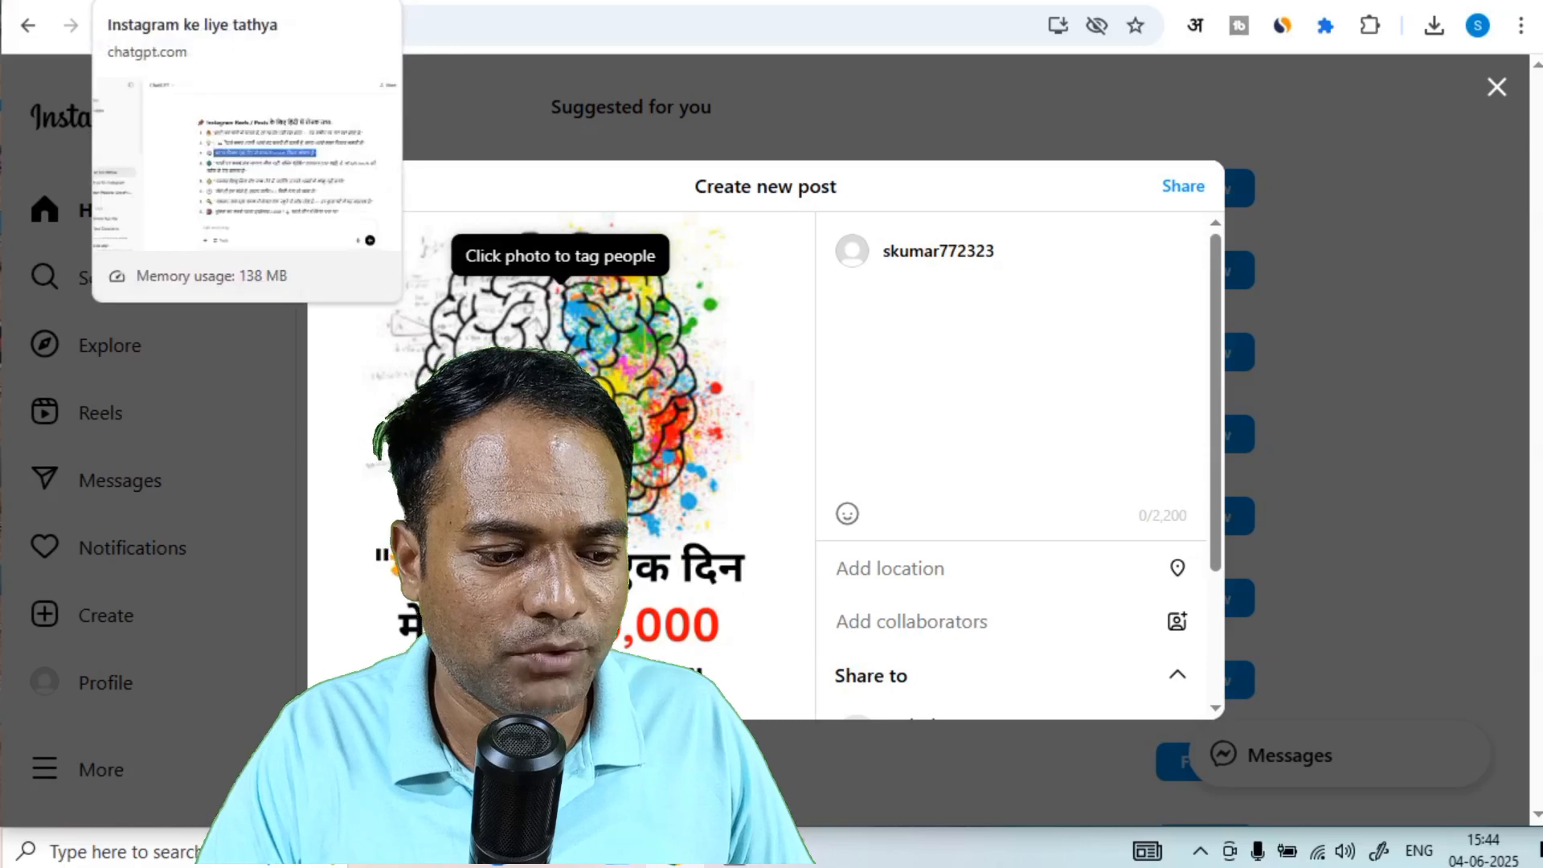
# - Switch to the ChatGPT conversation about Instagram facts and submit the prompt "instagram rochat tathya ke liye achhe hashtag banoa"
pyautogui.click(161, 1)
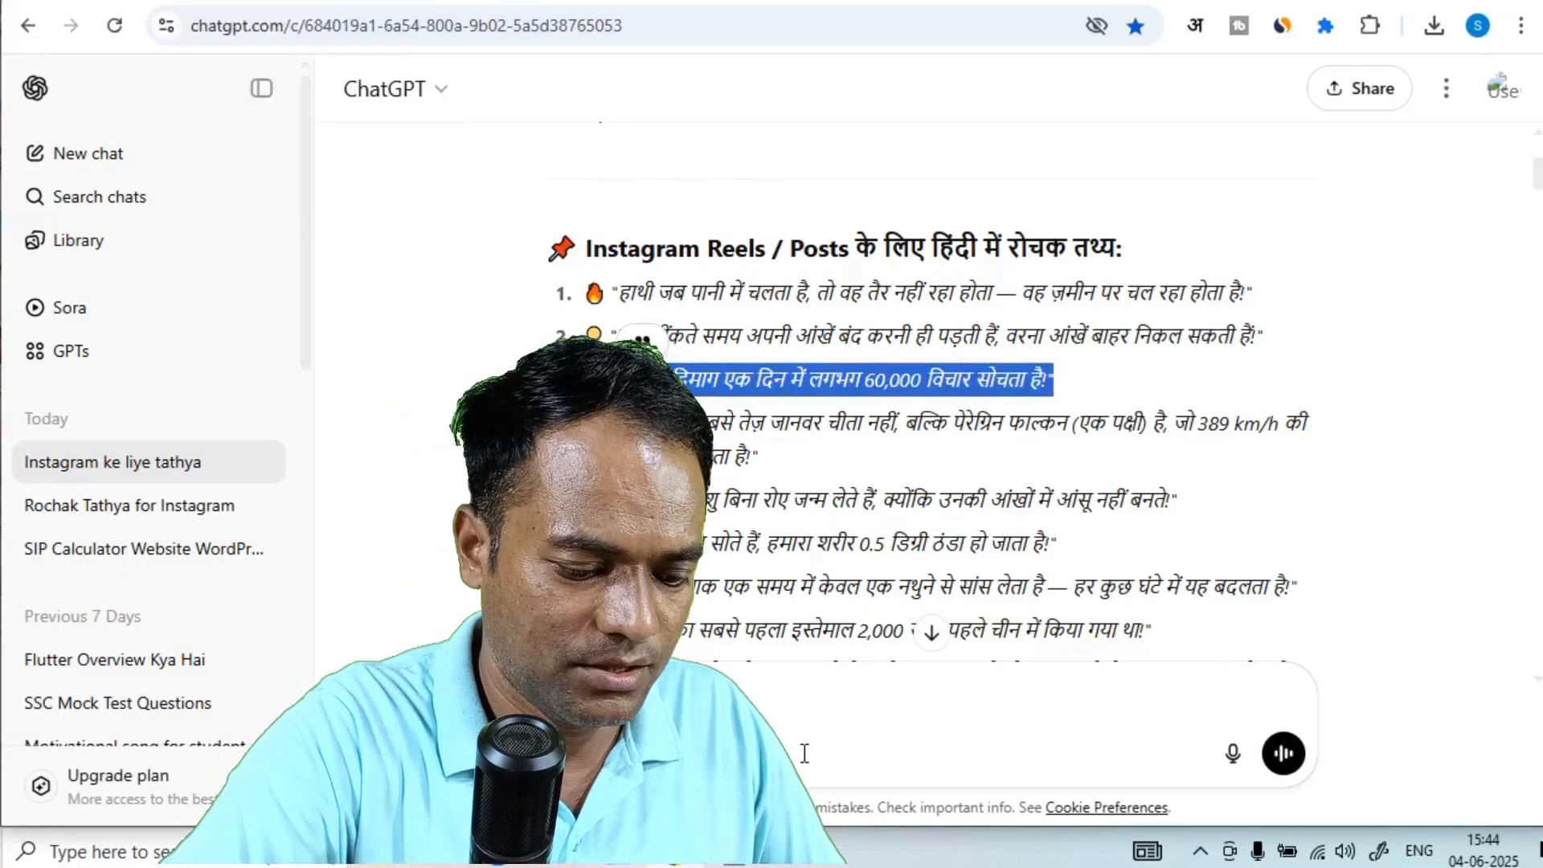
pyautogui.click(796, 749)
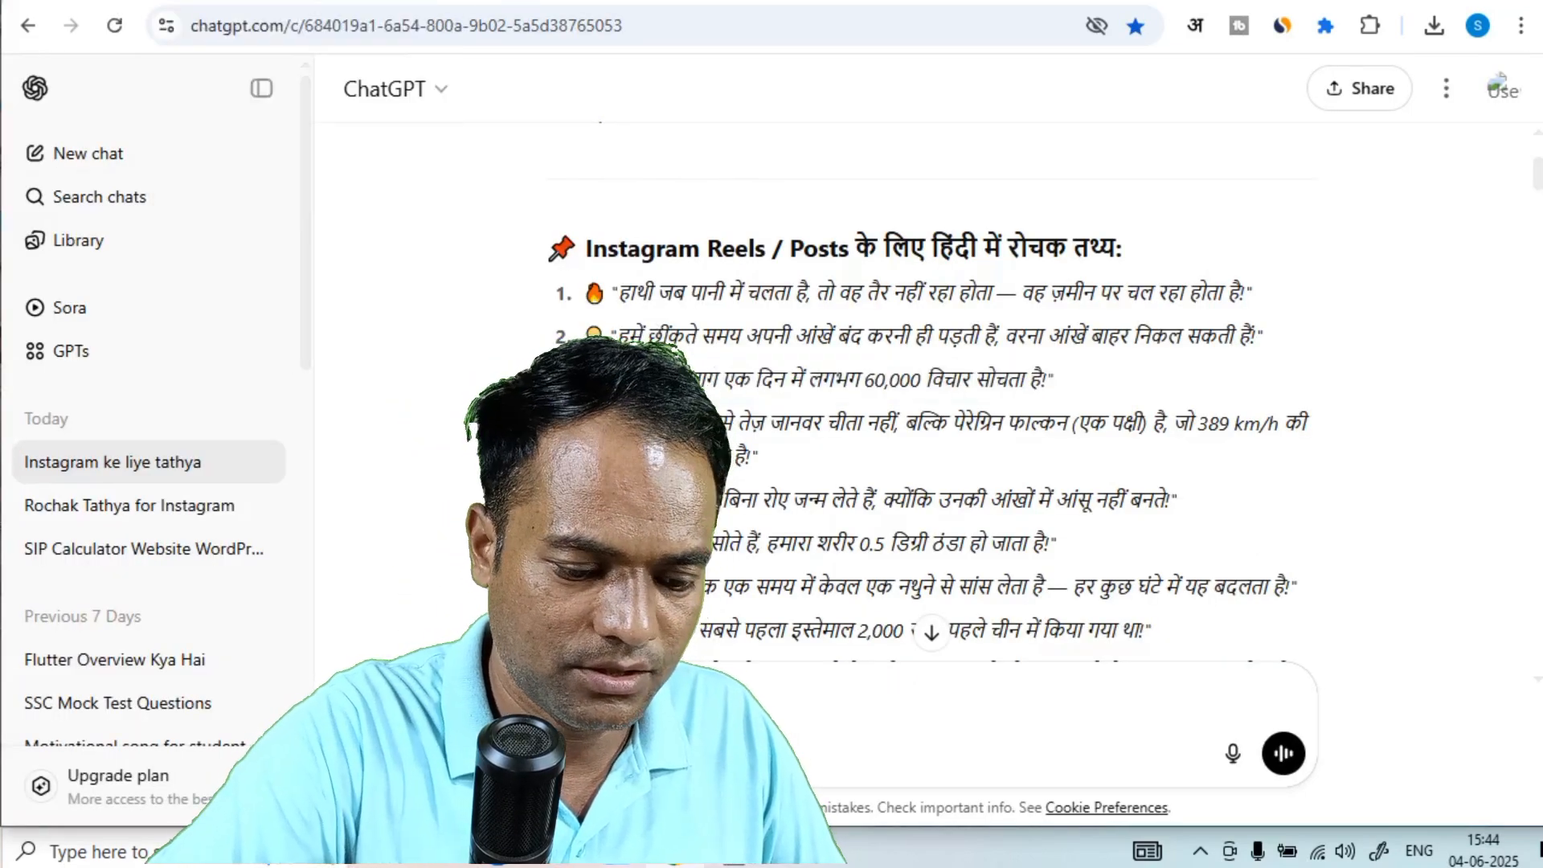
pyautogui.write('i')
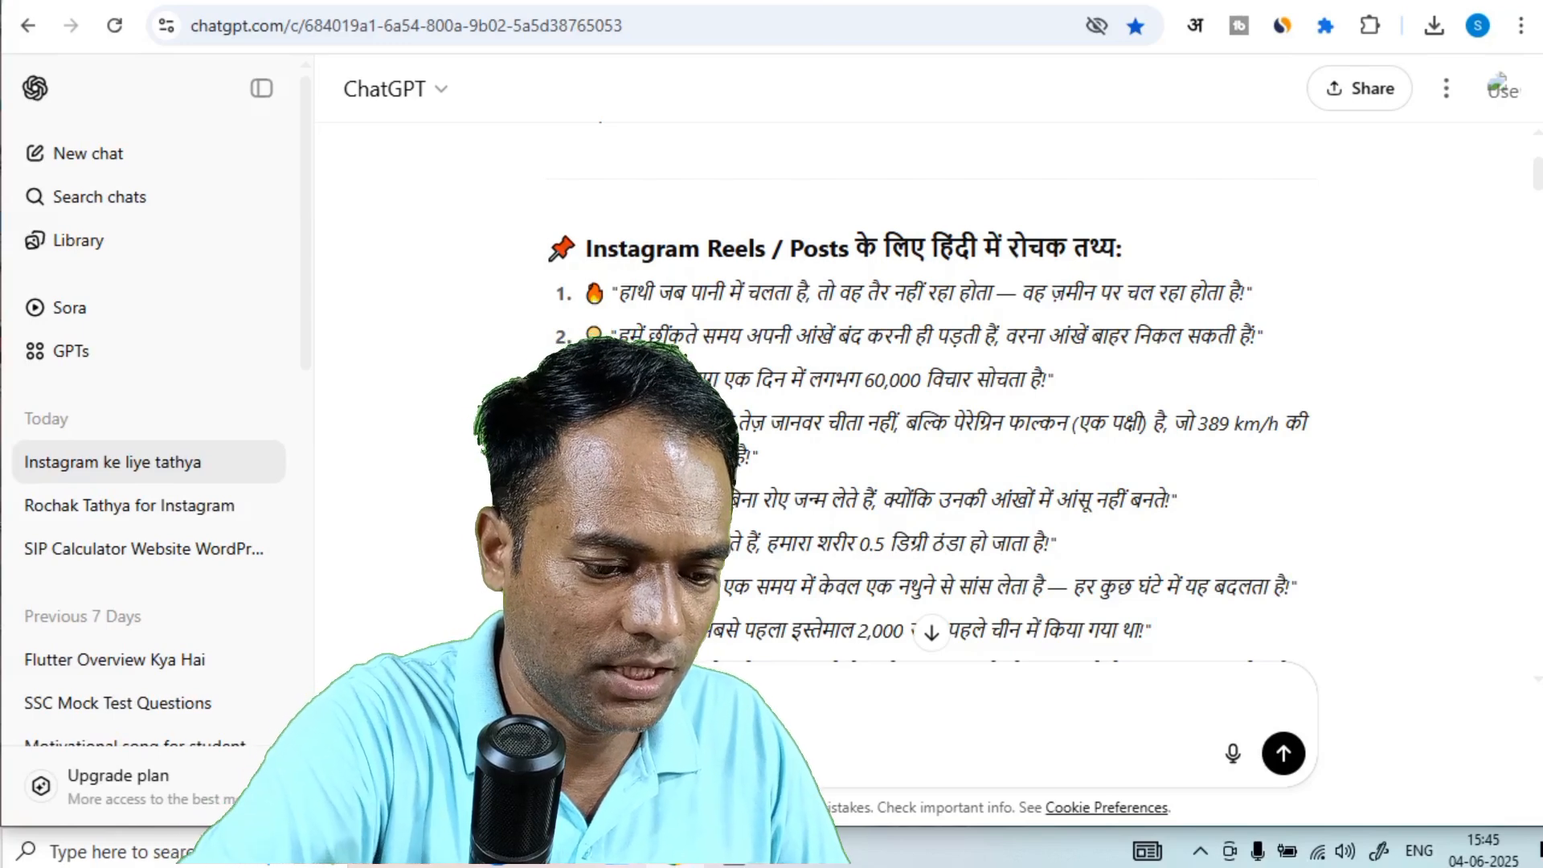
pyautogui.write('ya ke liye ')
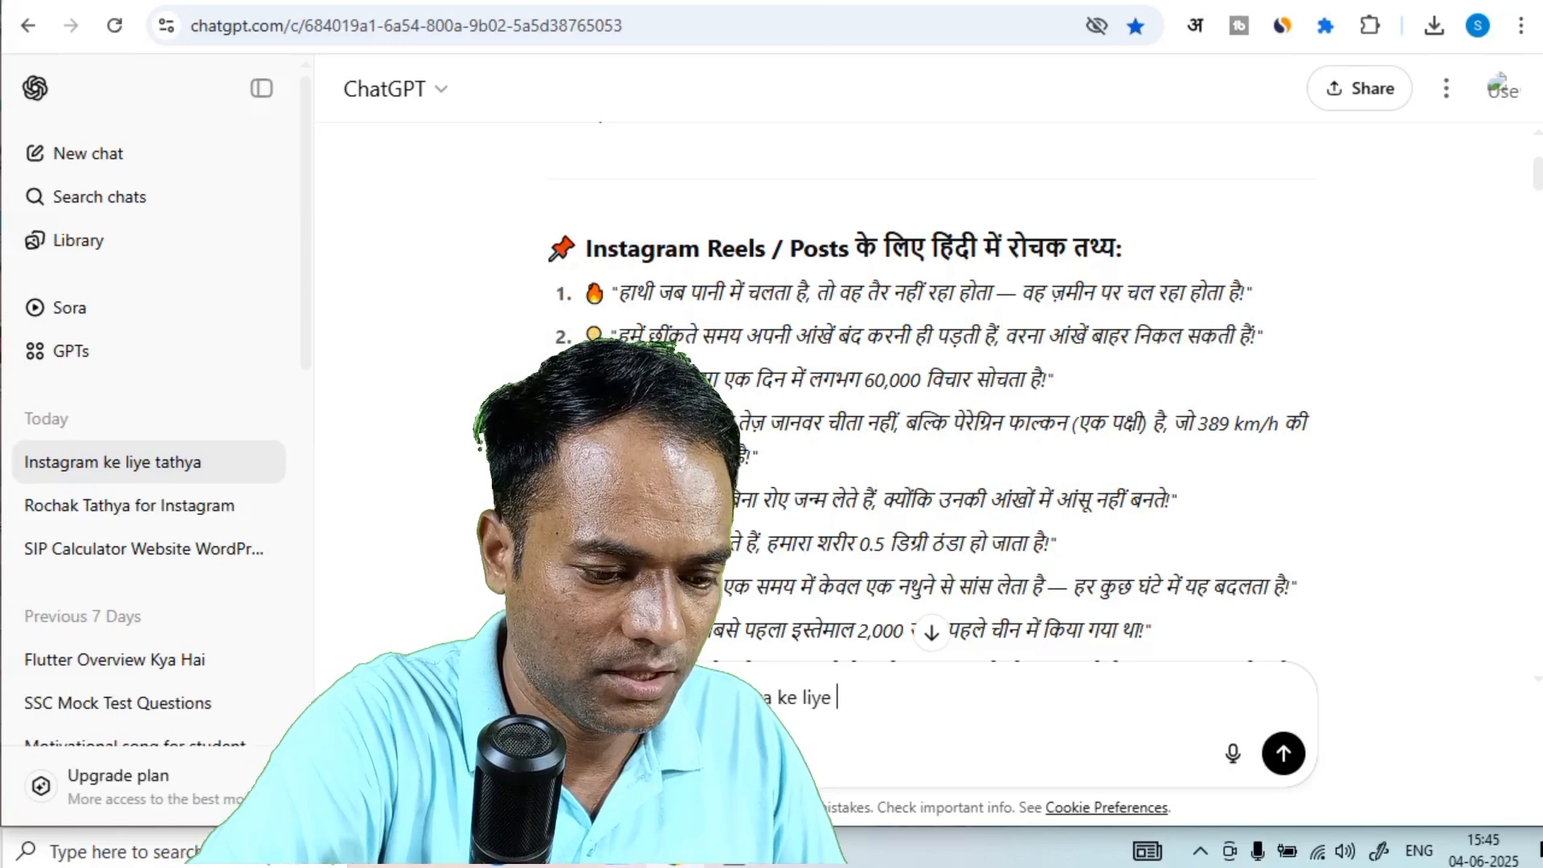
pyautogui.write('achh')
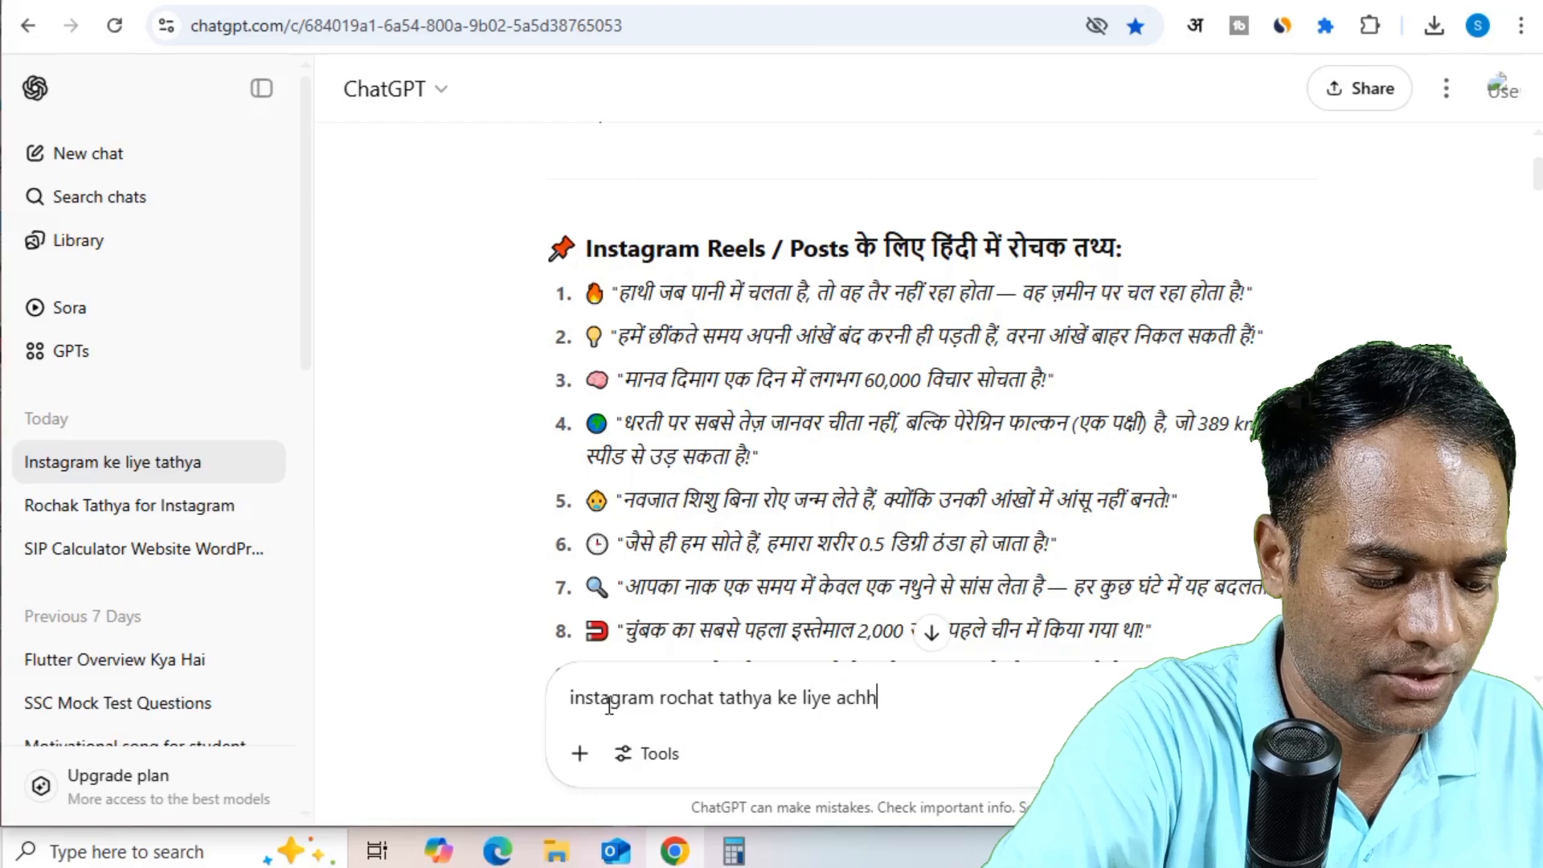
pyautogui.write('e hasht')
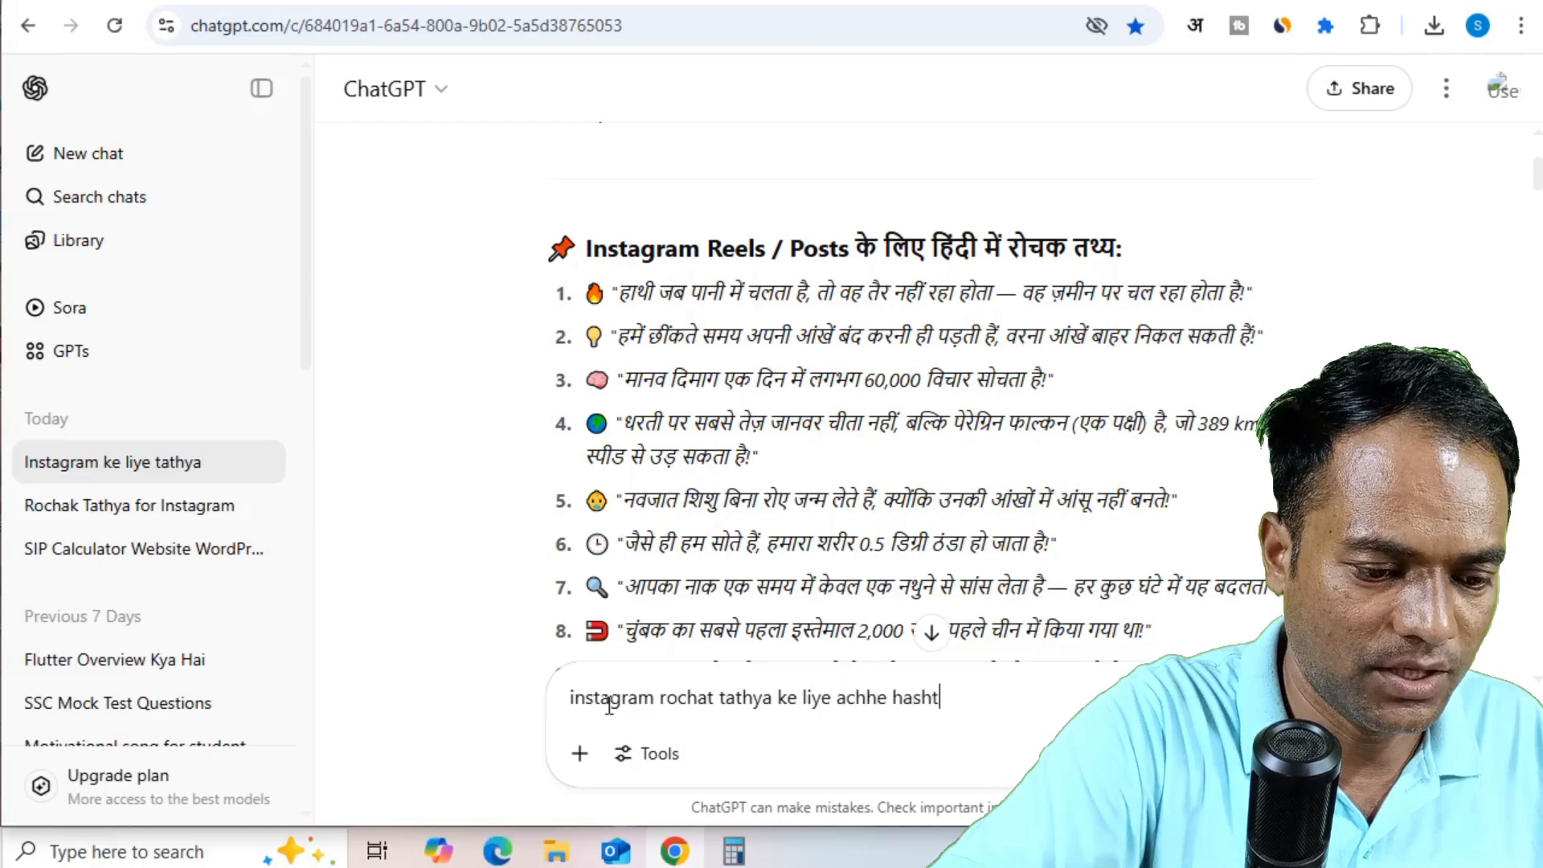
pyautogui.write('ag banoa')
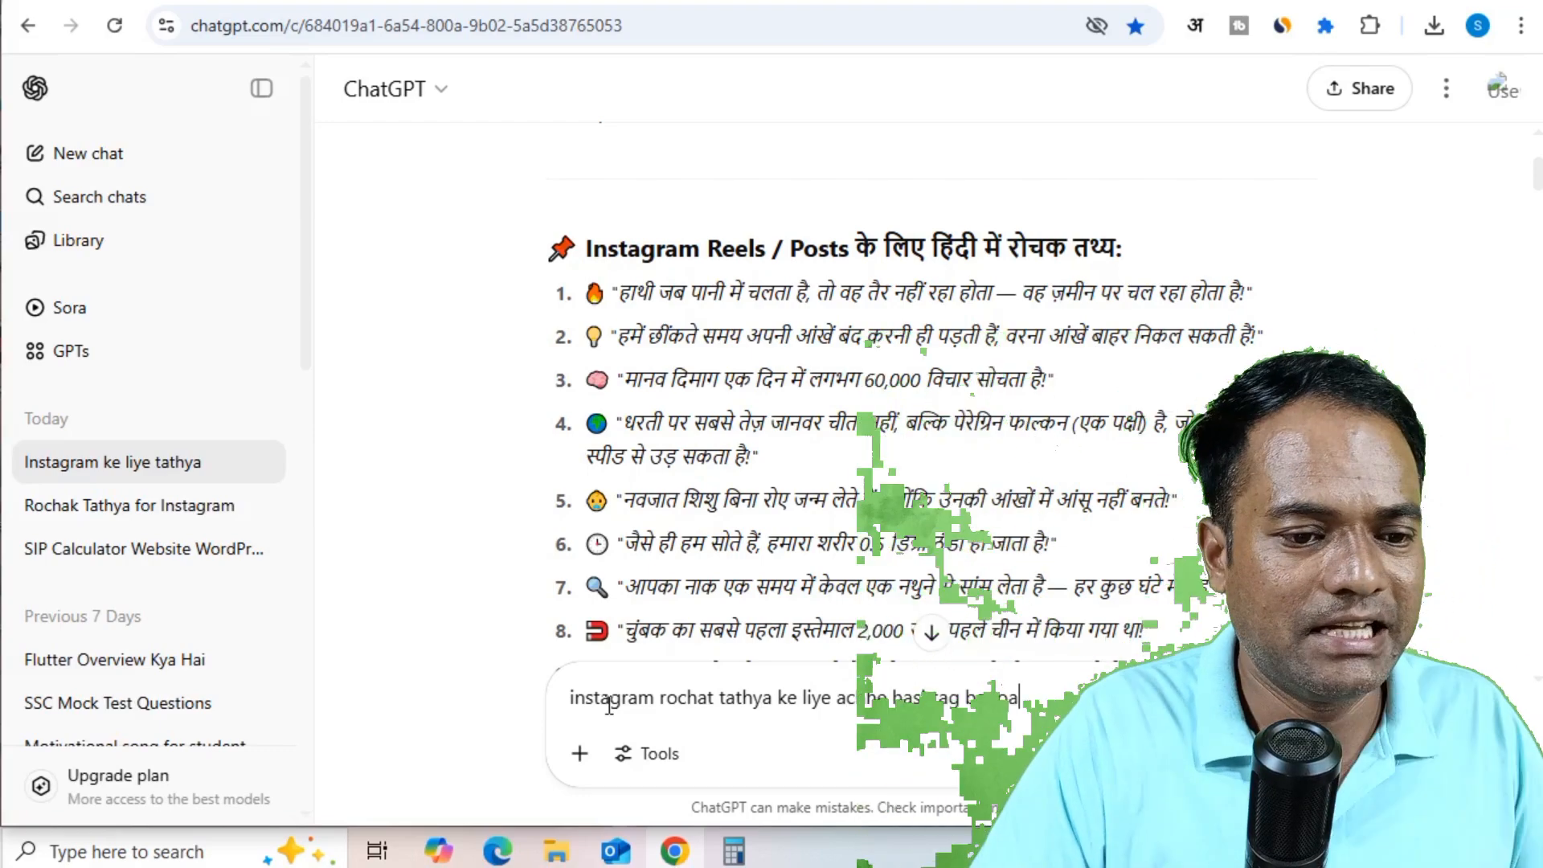
pyautogui.press('Return')
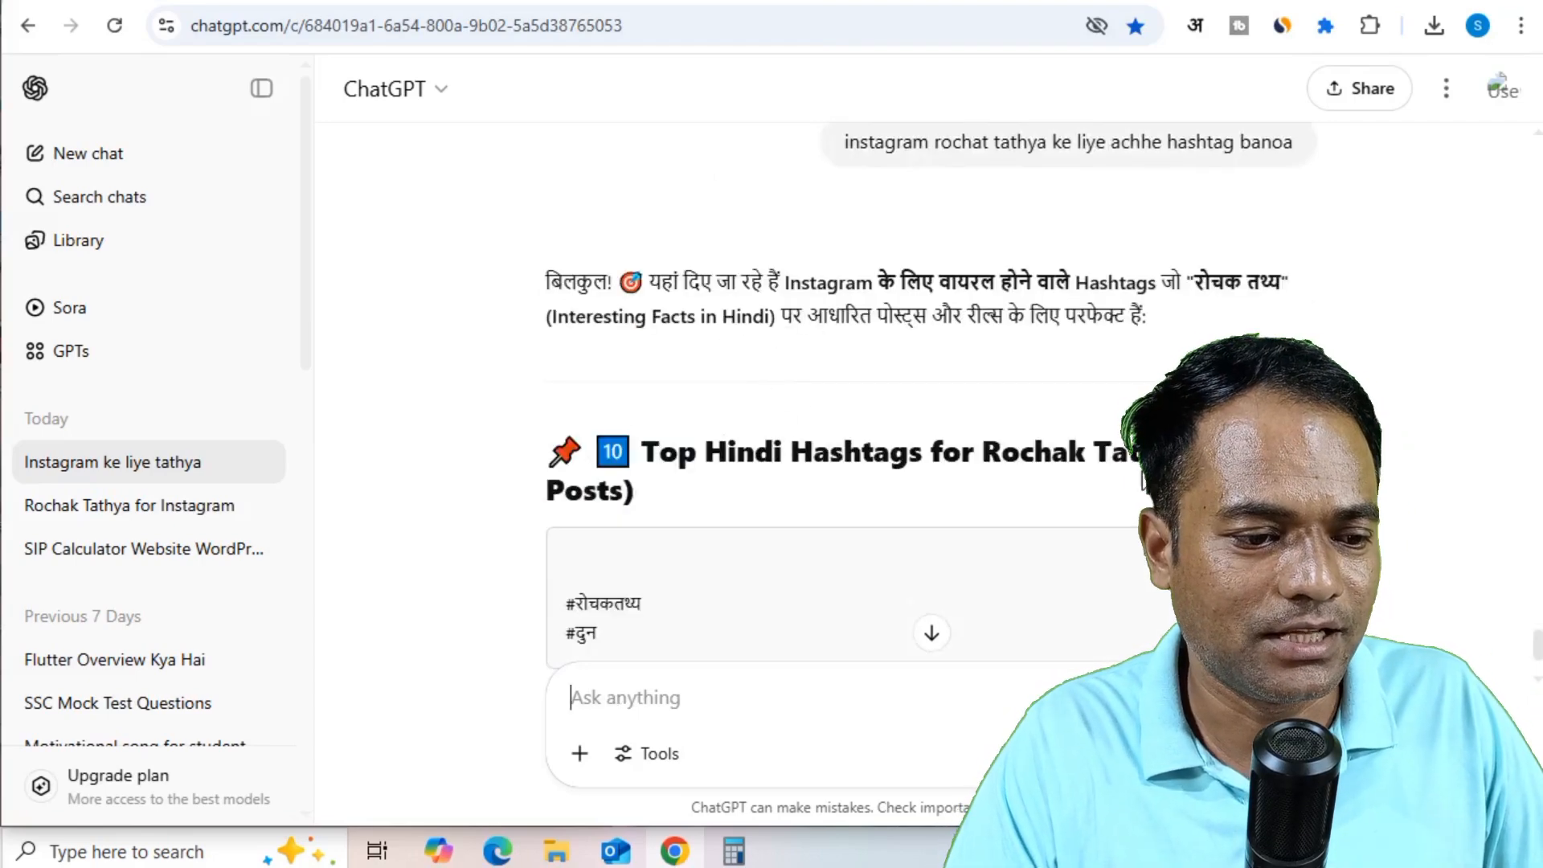
pyautogui.scroll(-4, 971, 531)
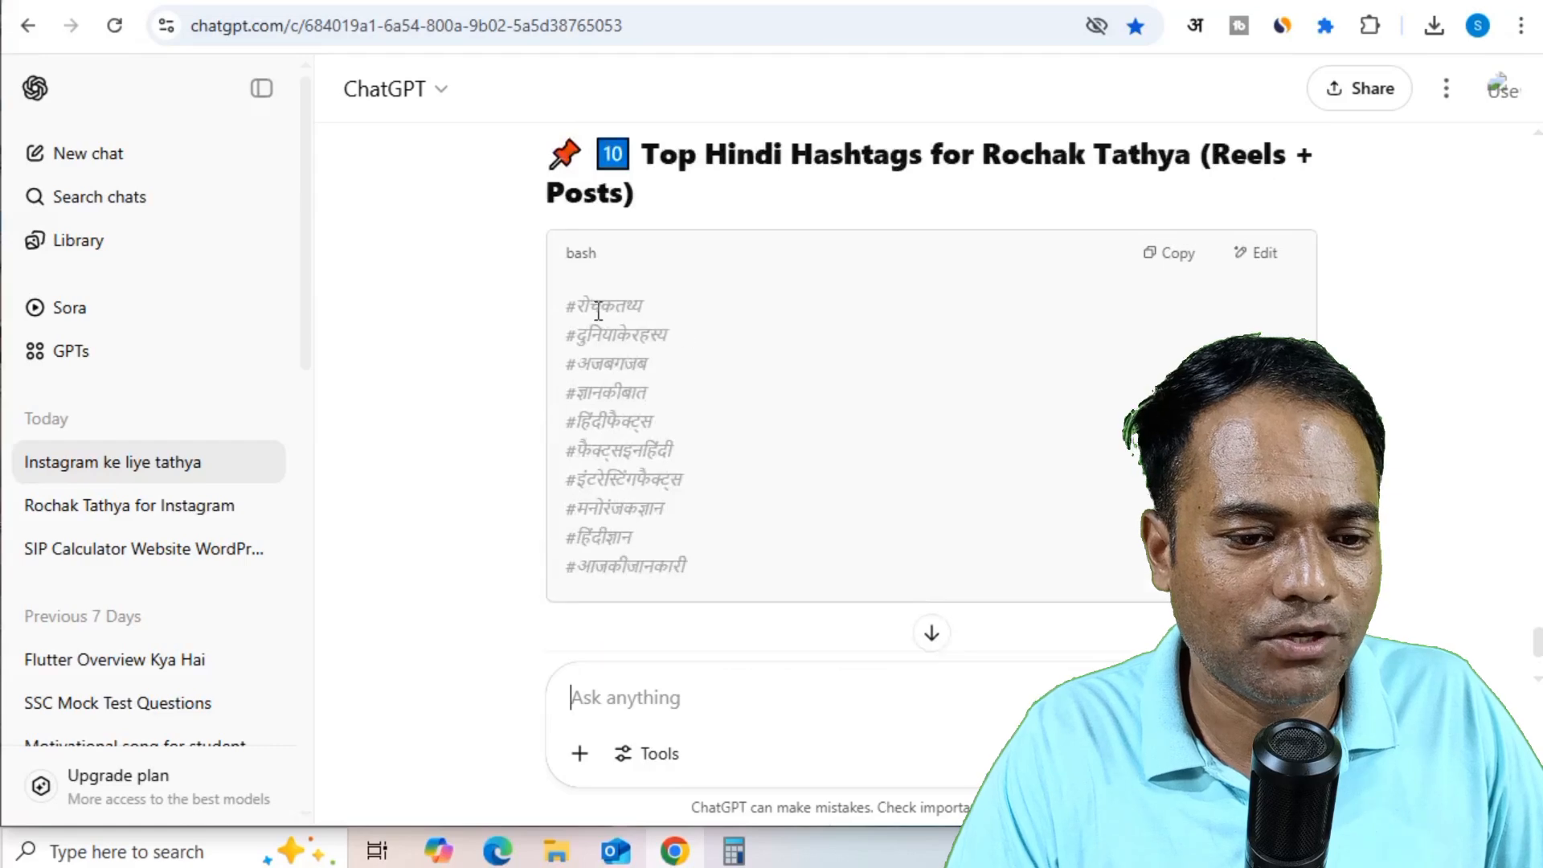
# - Copy the block of top Hindi hashtags for Rochak Tathya and switch back to the unfinished Instagram post
pyautogui.moveTo(570, 308); pyautogui.dragTo(687, 540)
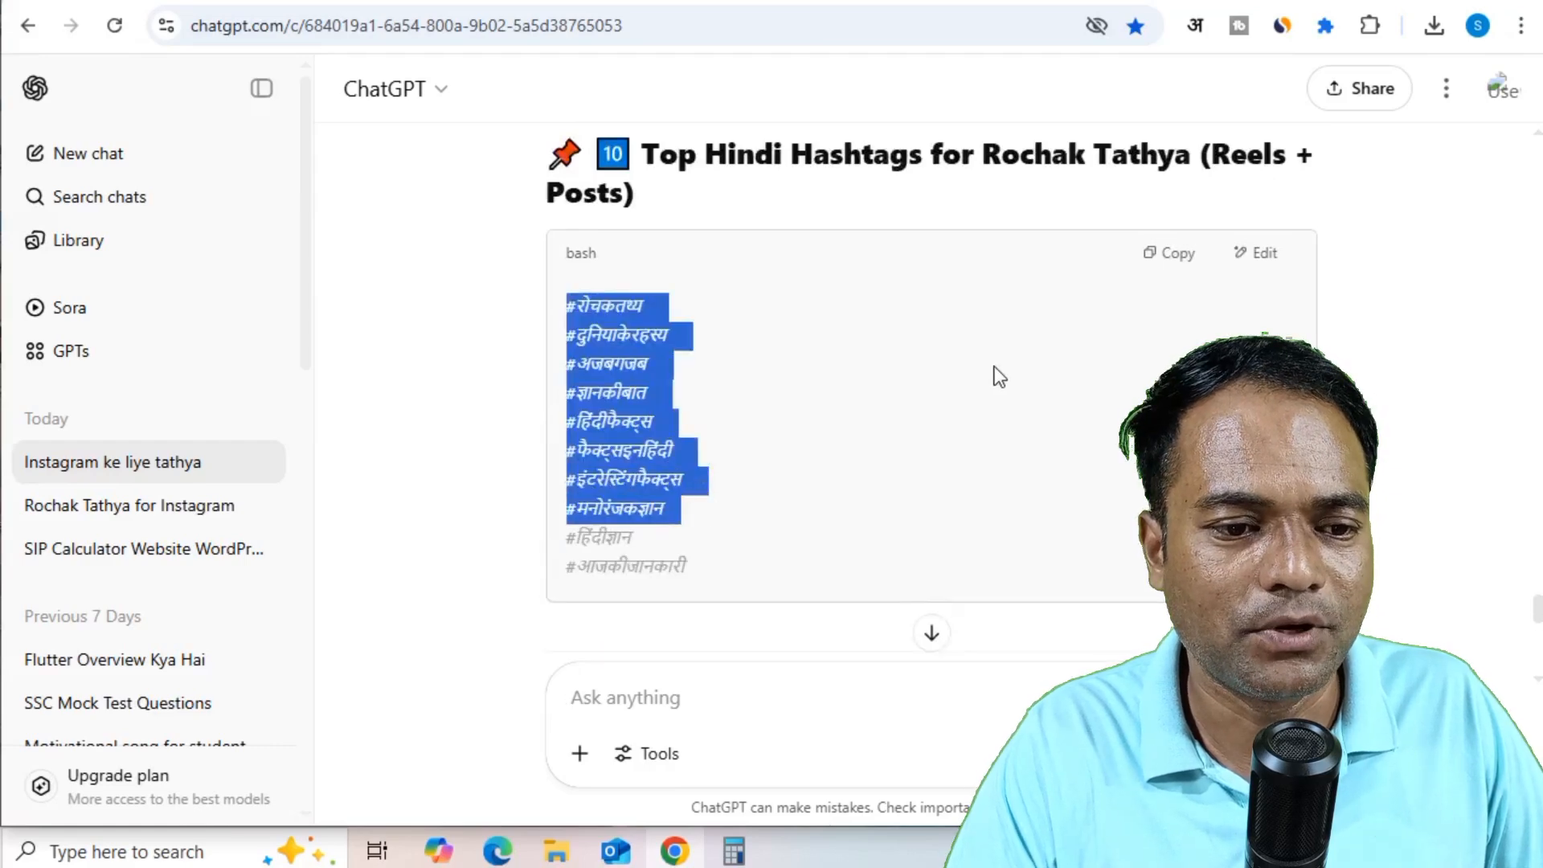
pyautogui.click(1183, 263)
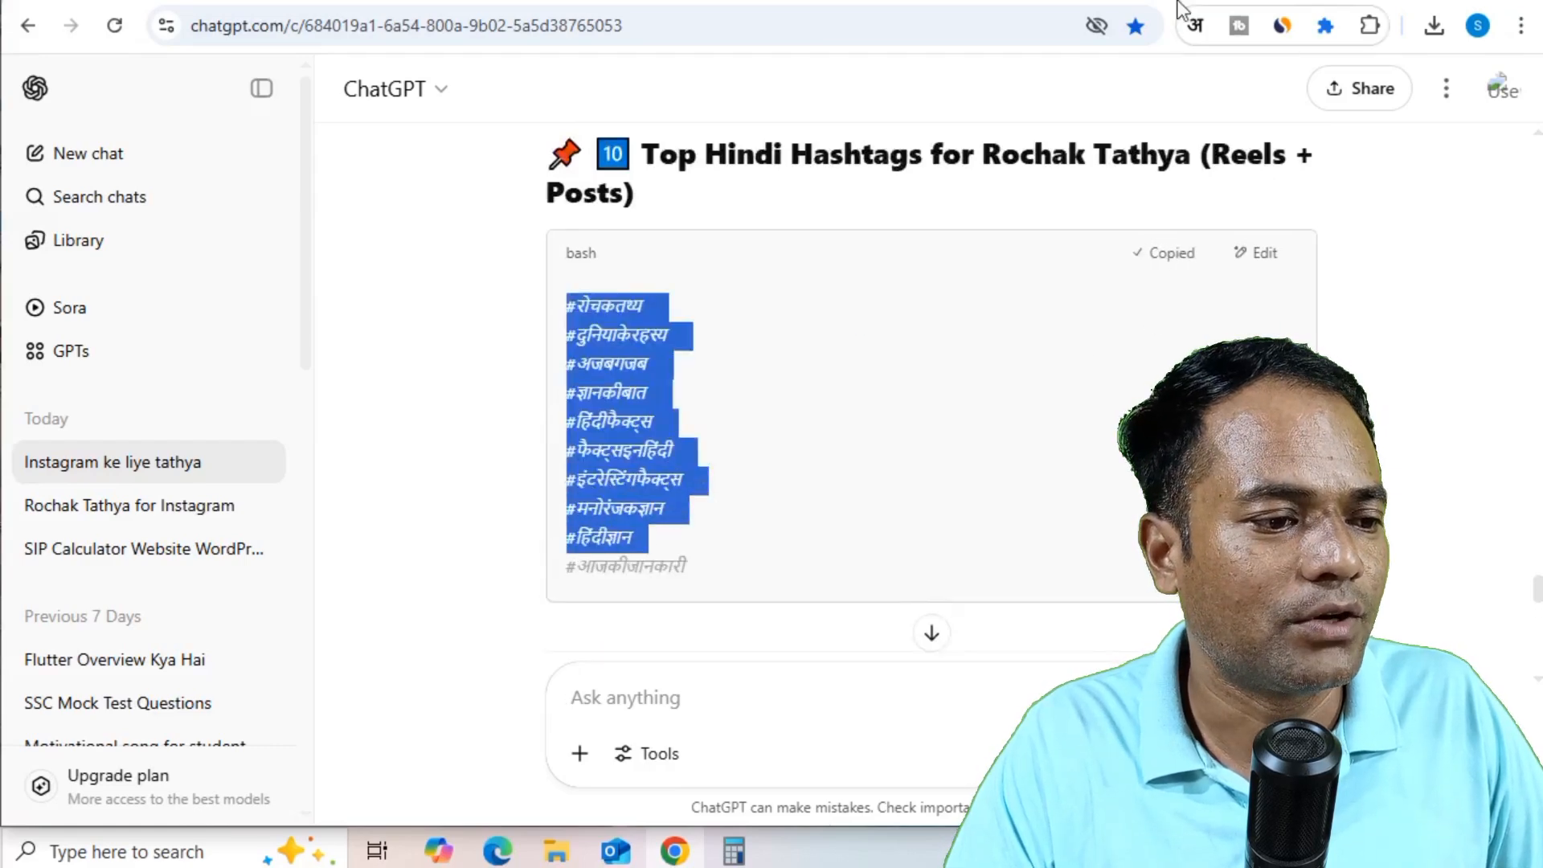
pyautogui.click(238, 2)
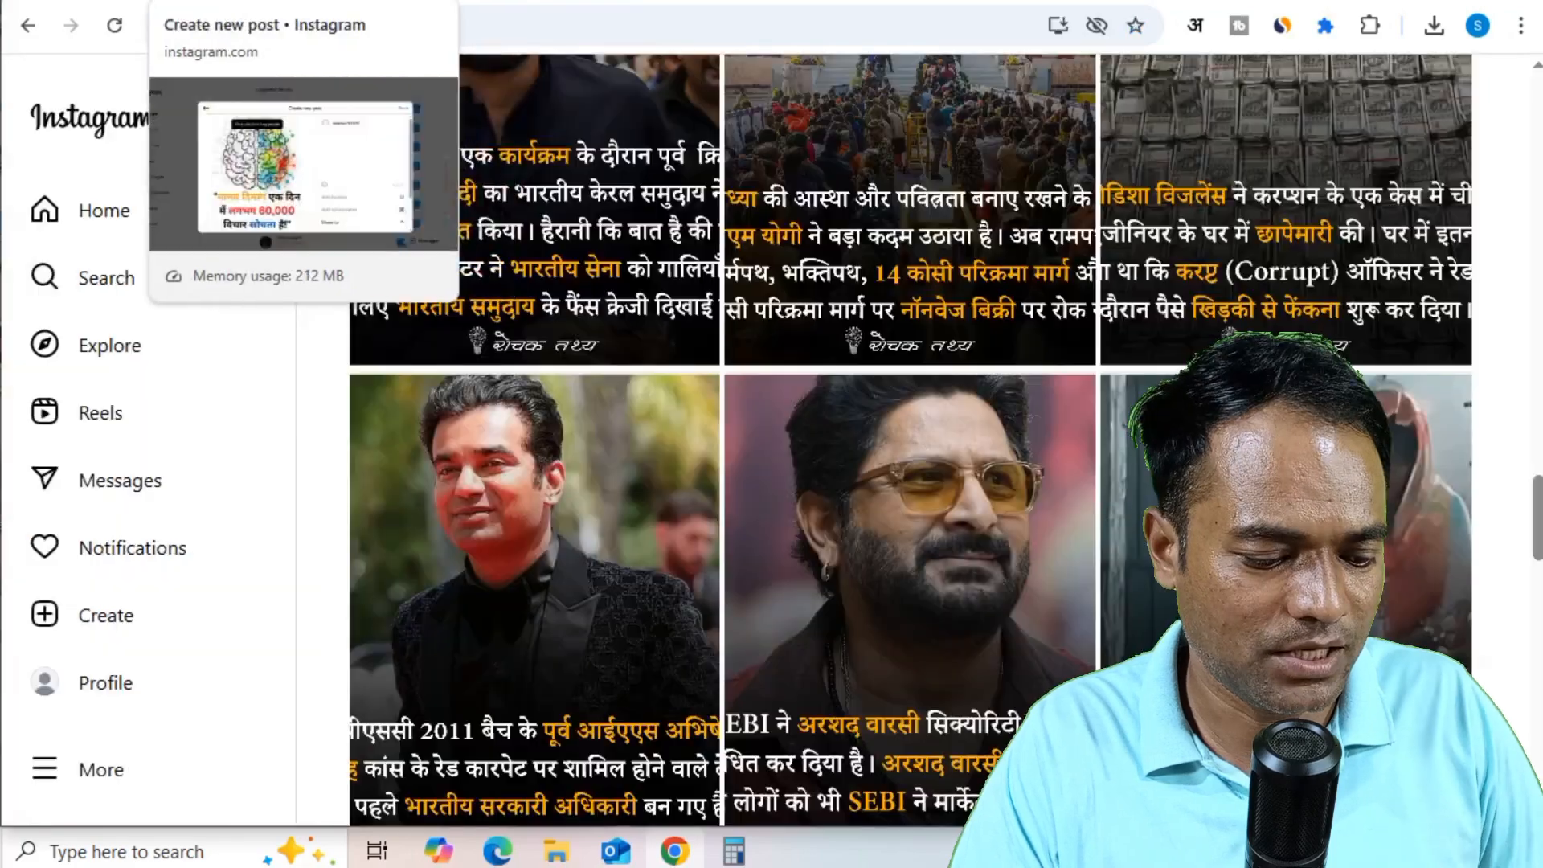
pyautogui.click(186, 2)
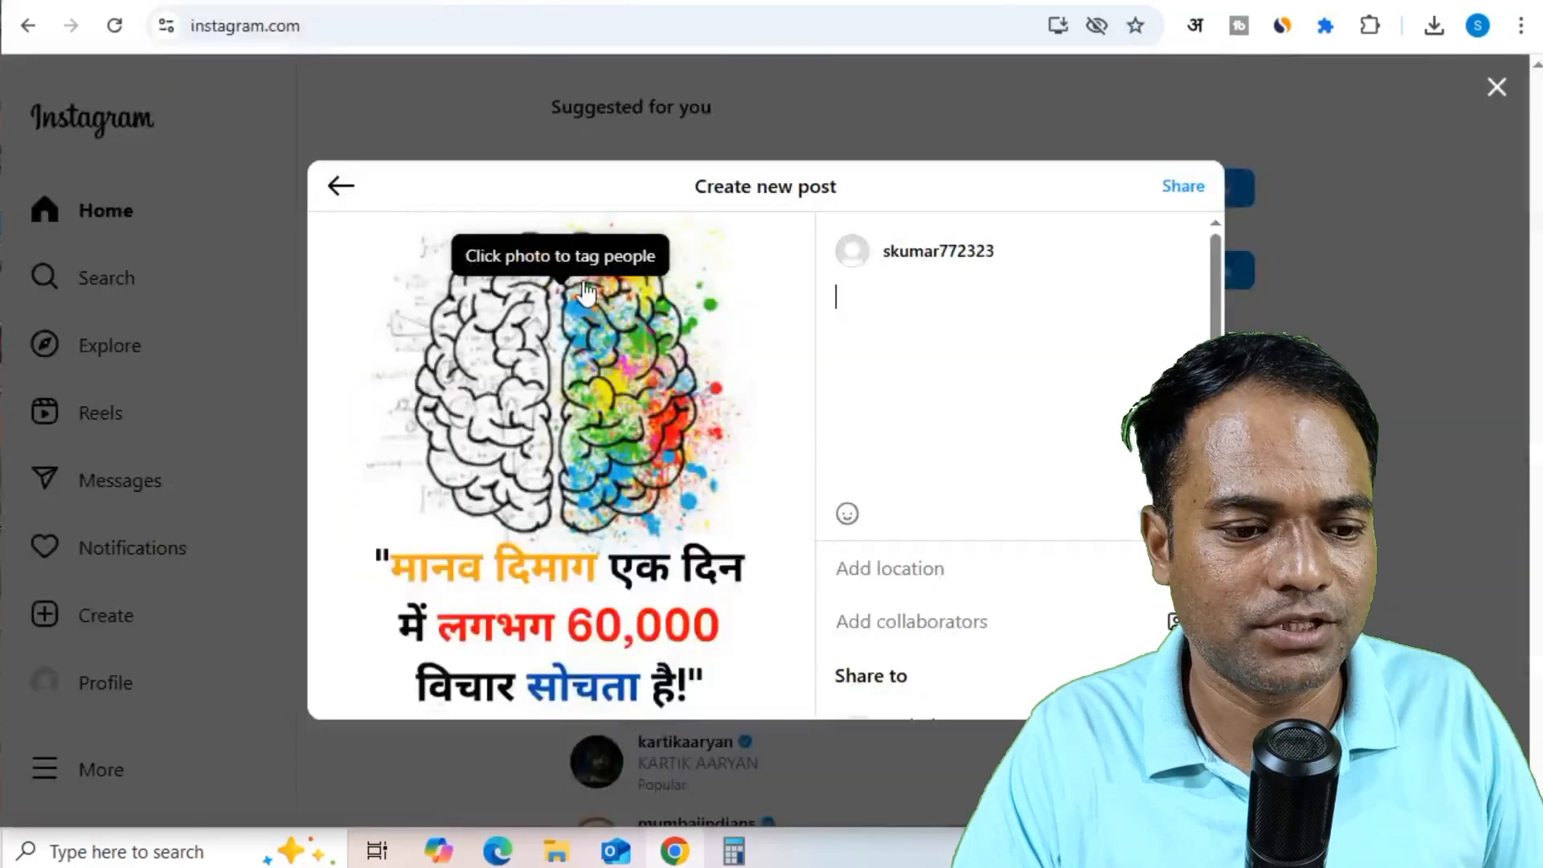
# - Paste the copied Hindi hashtags as the caption of the brain fact post, check them and share the post
pyautogui.click(966, 371)
pyautogui.hotkey('ctrl', 'v')
pyautogui.scroll(2, 1024, 397)
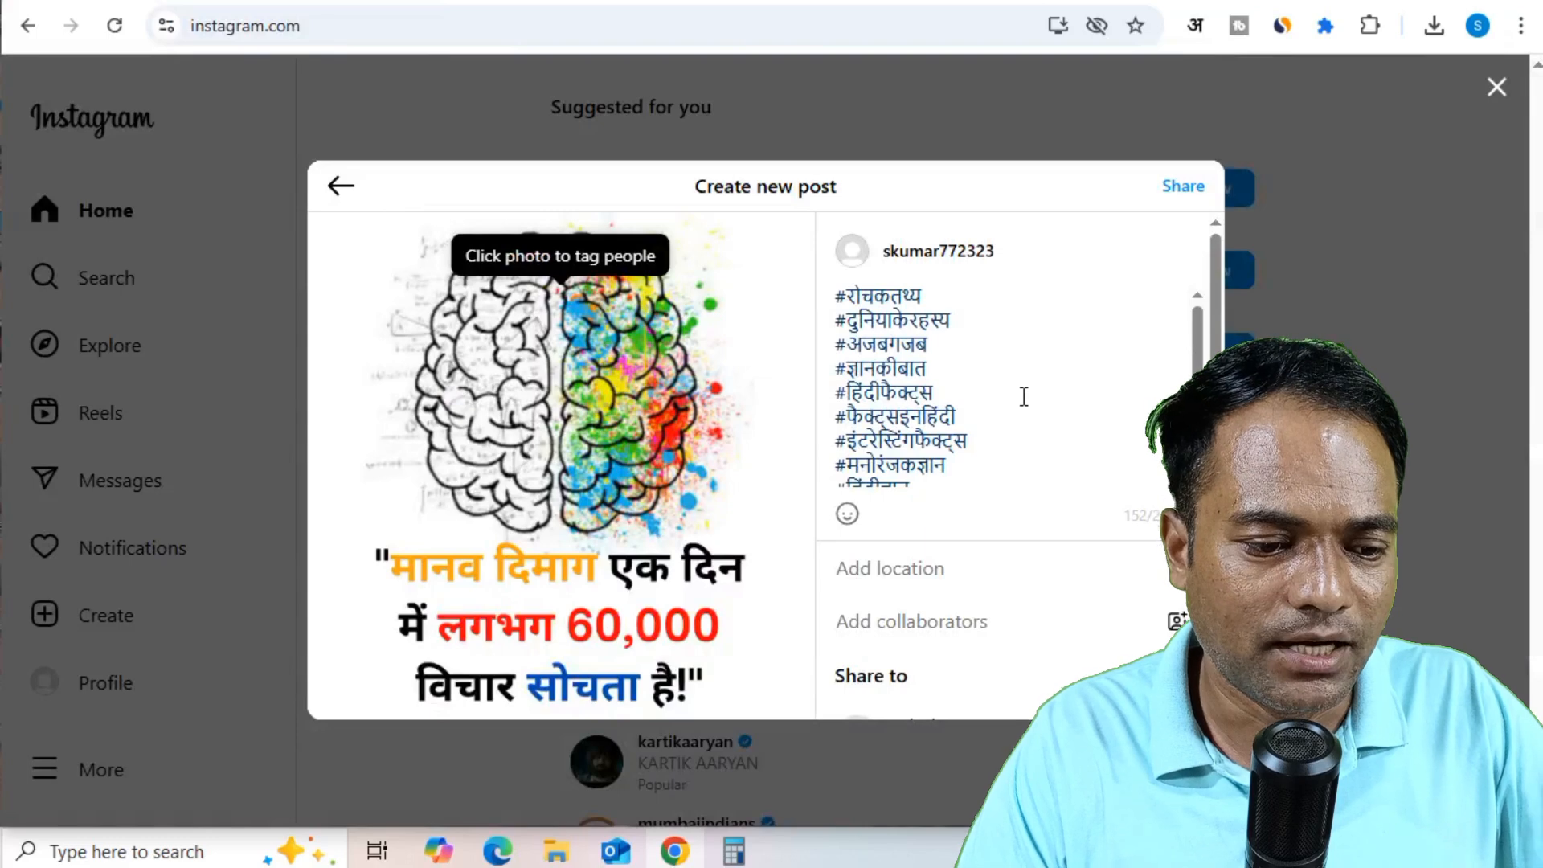
pyautogui.scroll(-2, 1038, 386)
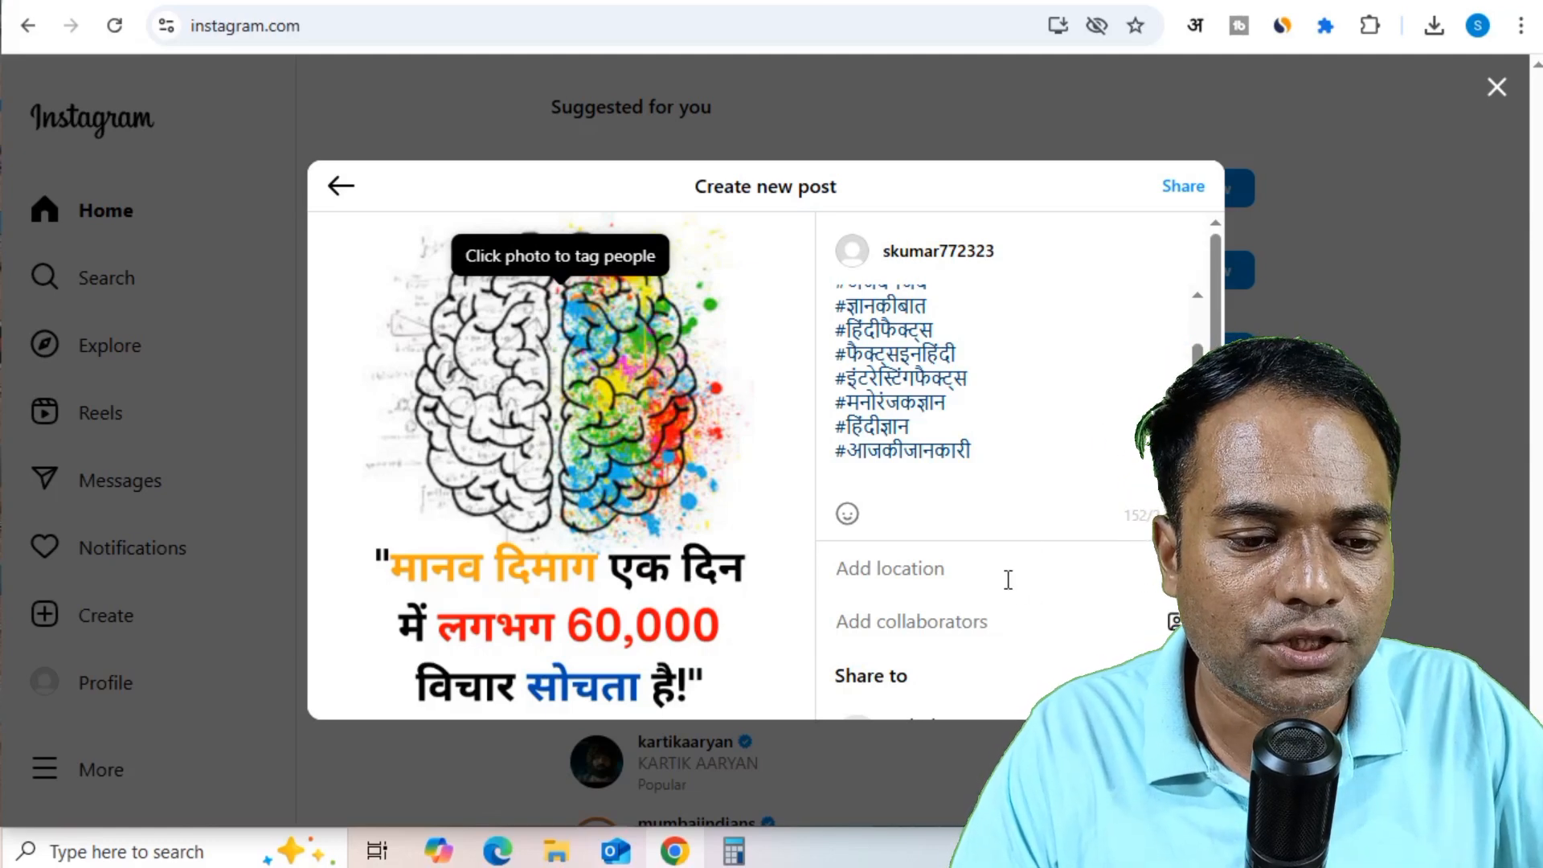
pyautogui.click(1173, 193)
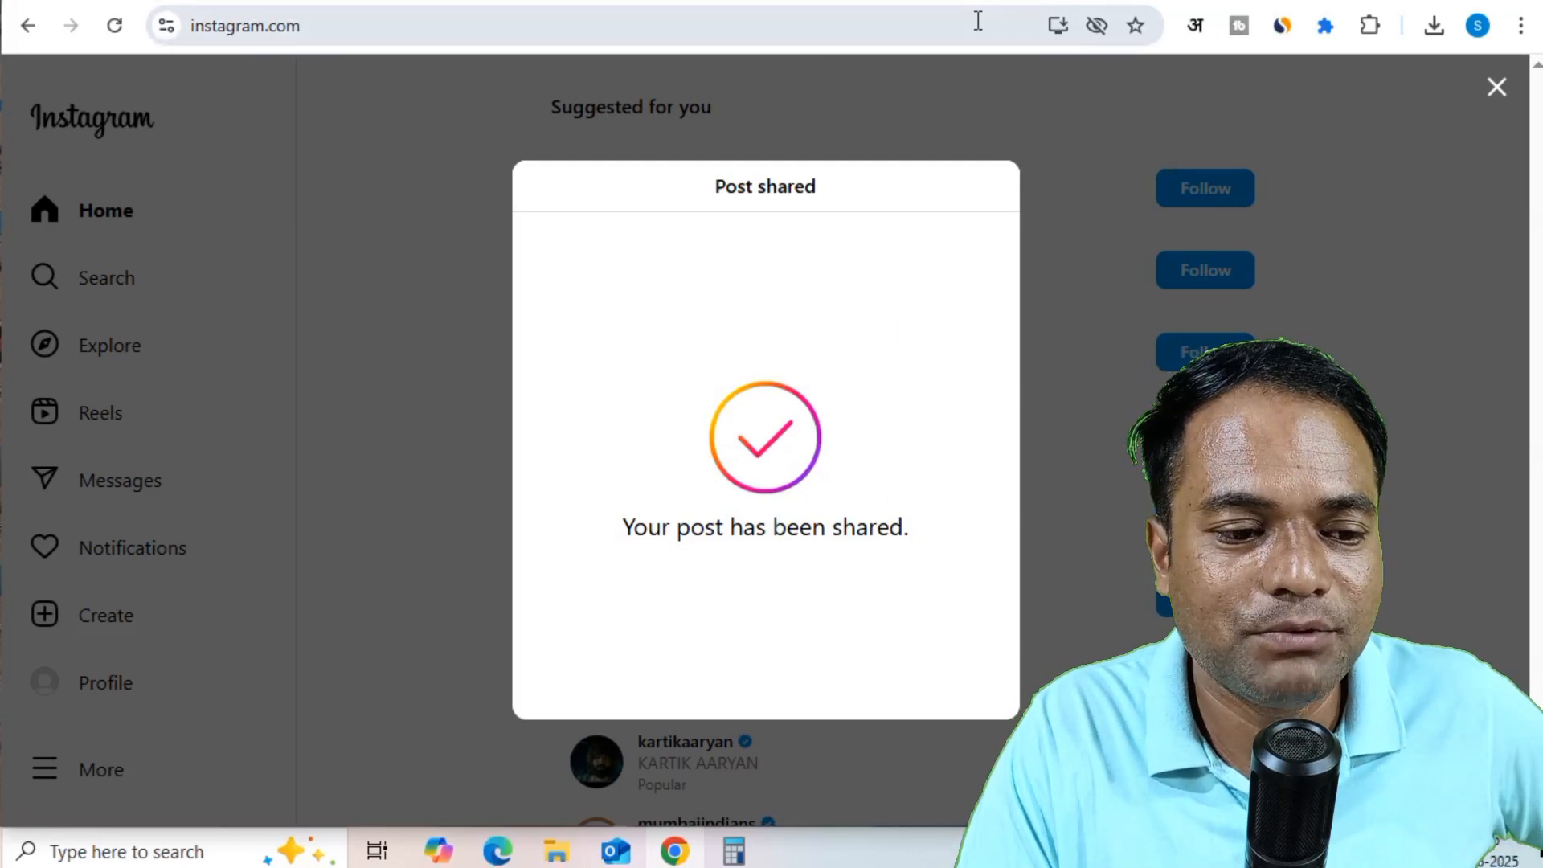
# - Close the sharing dialog, open the account's own profile page and examine the brain fact post in its posts grid
pyautogui.click(1140, 351)
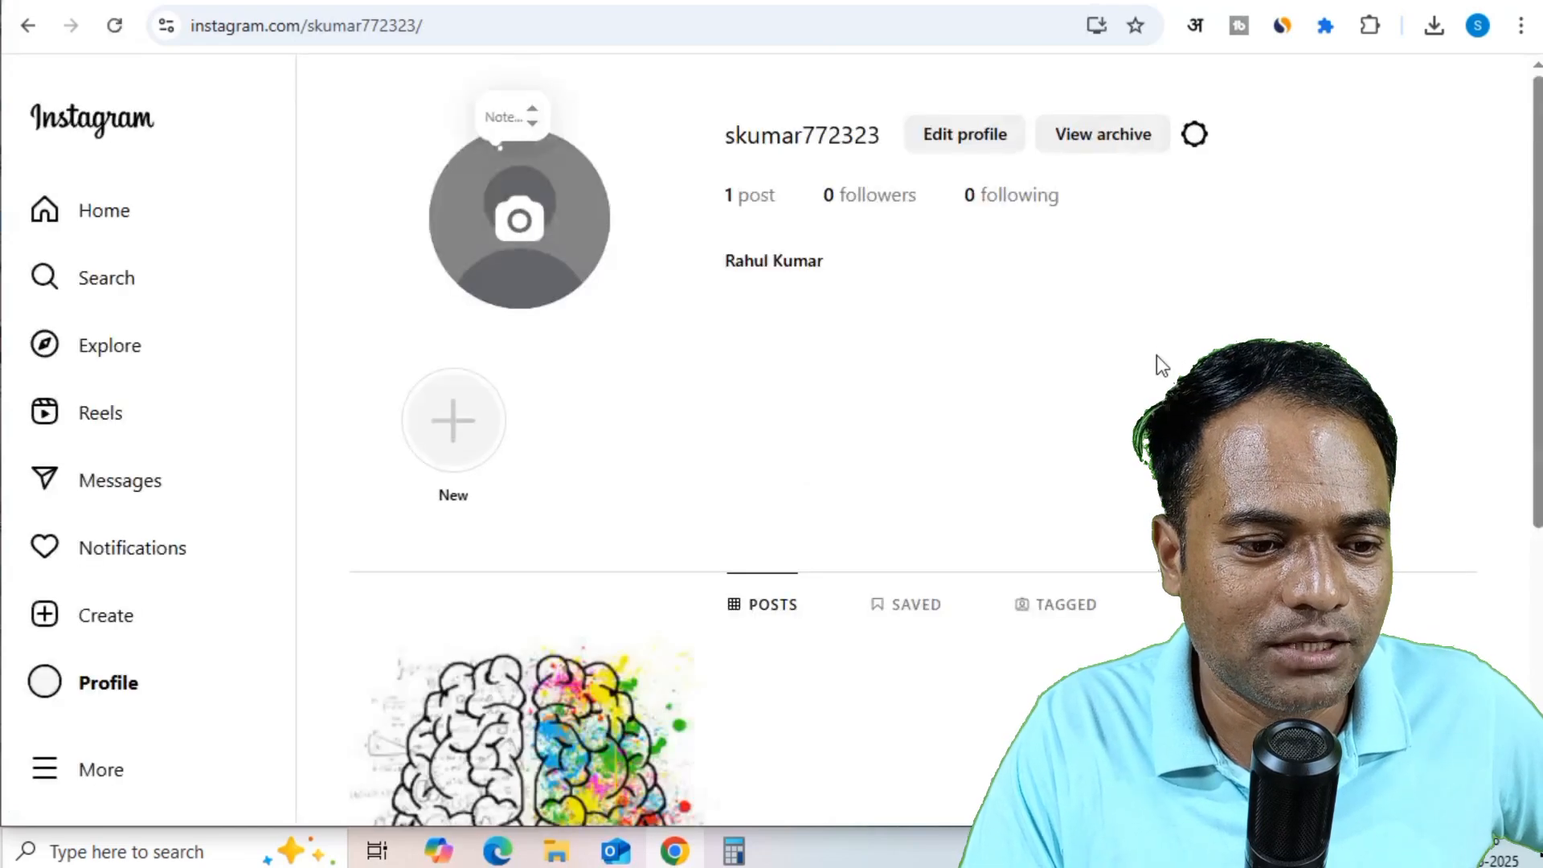
pyautogui.scroll(-4, 1156, 355)
pyautogui.scroll(4, 1123, 320)
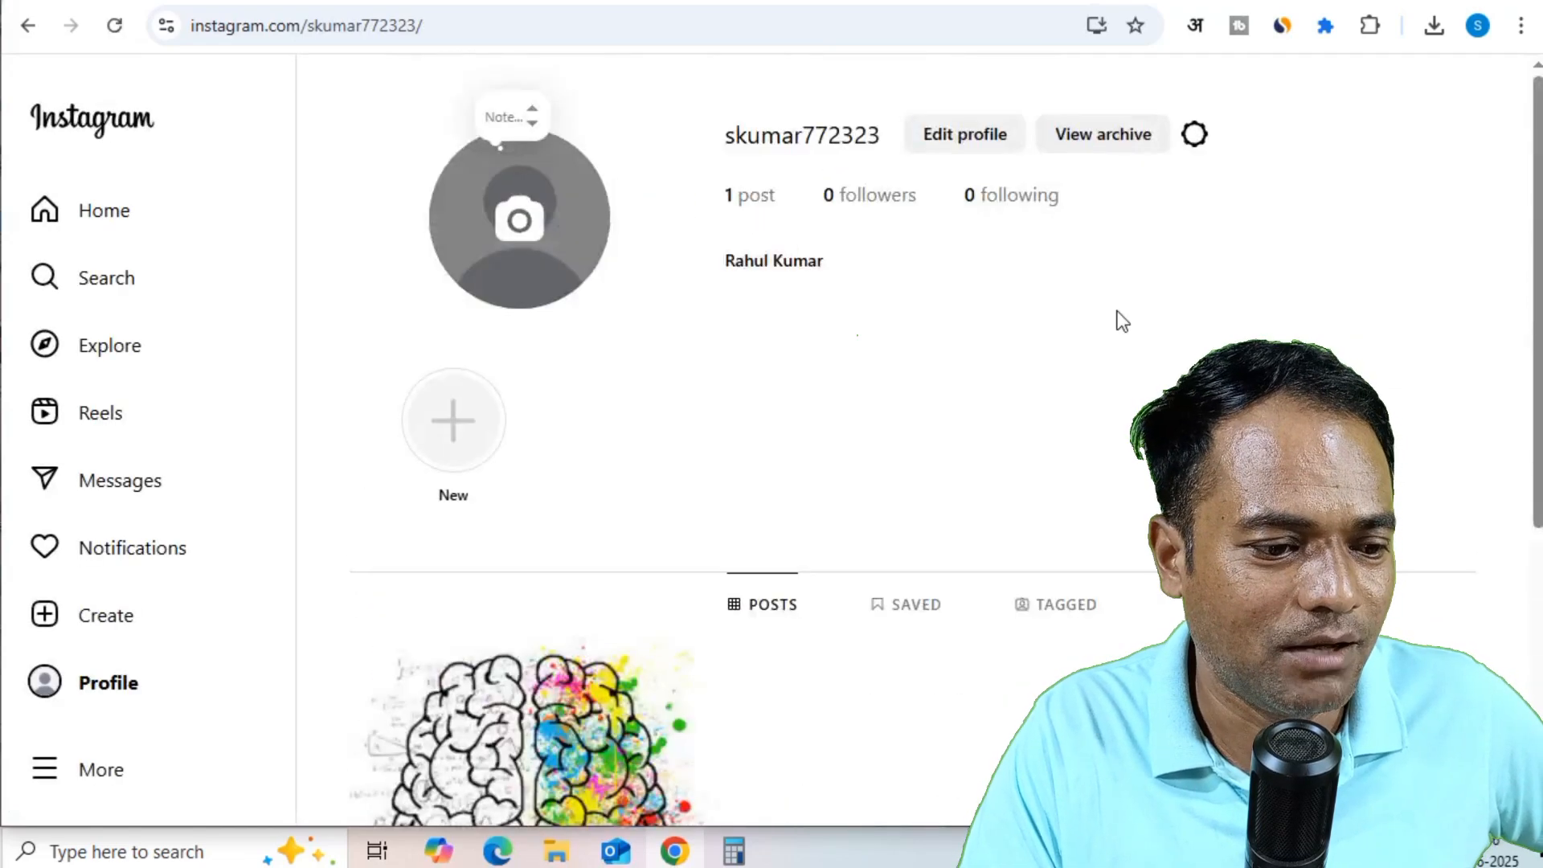
pyautogui.scroll(-5, 1010, 410)
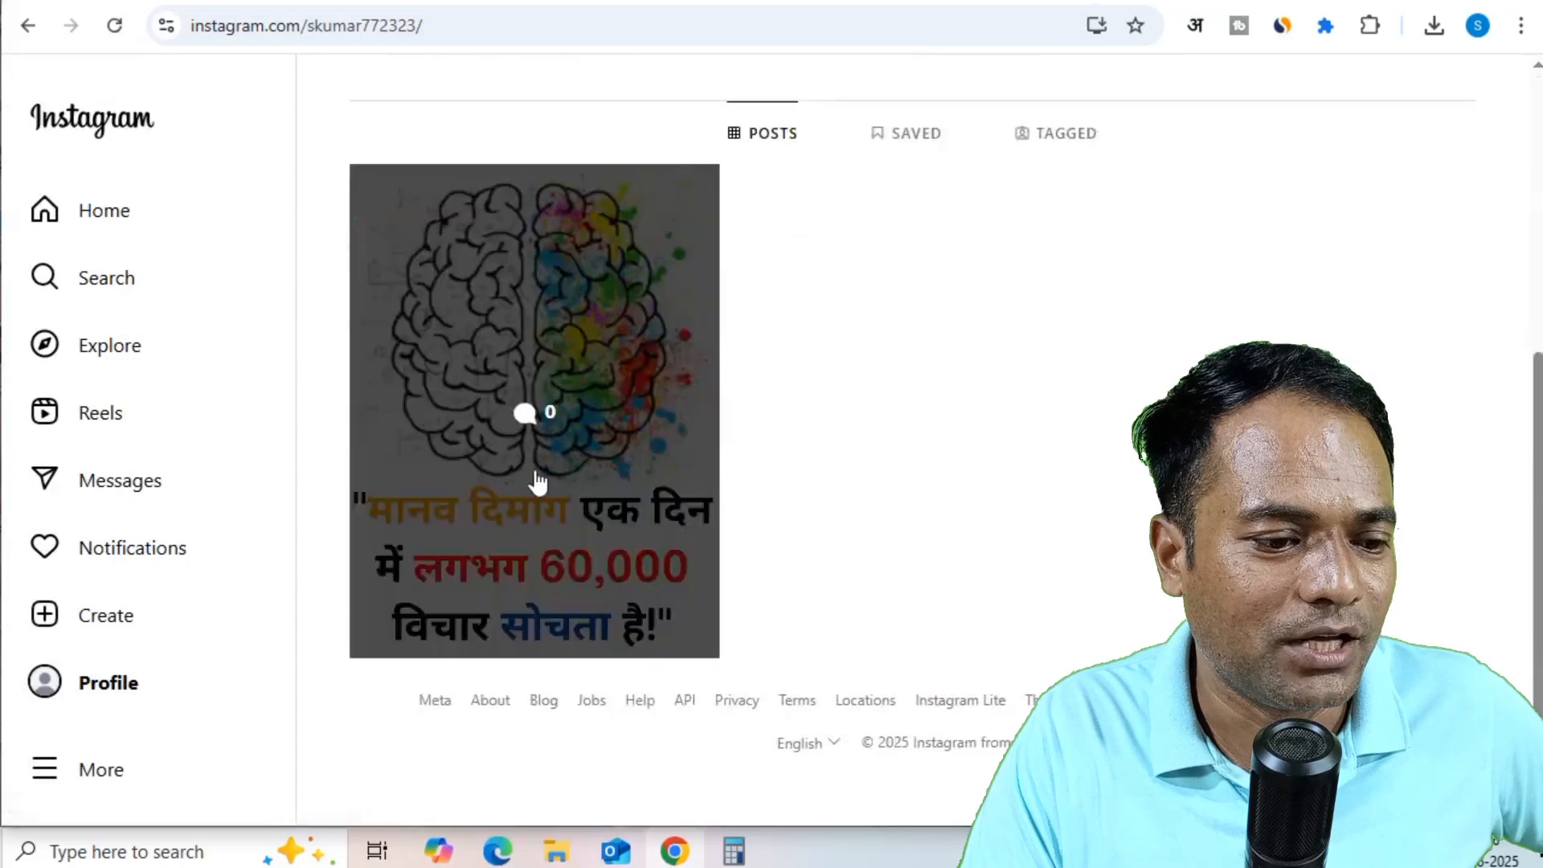
pyautogui.scroll(5, 778, 431)
pyautogui.scroll(-5, 1026, 407)
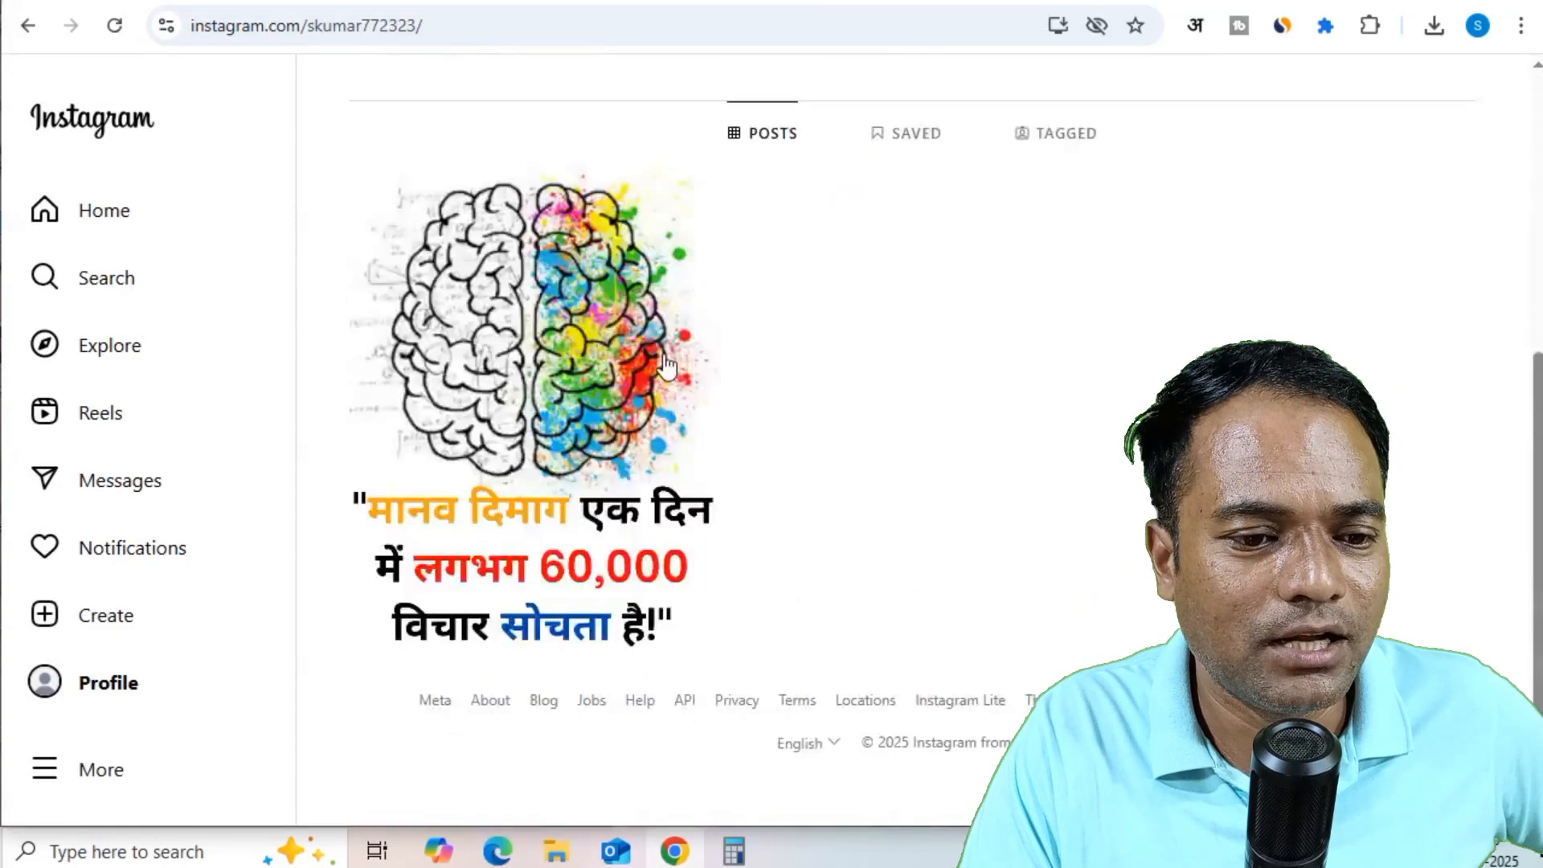
pyautogui.scroll(5, 665, 363)
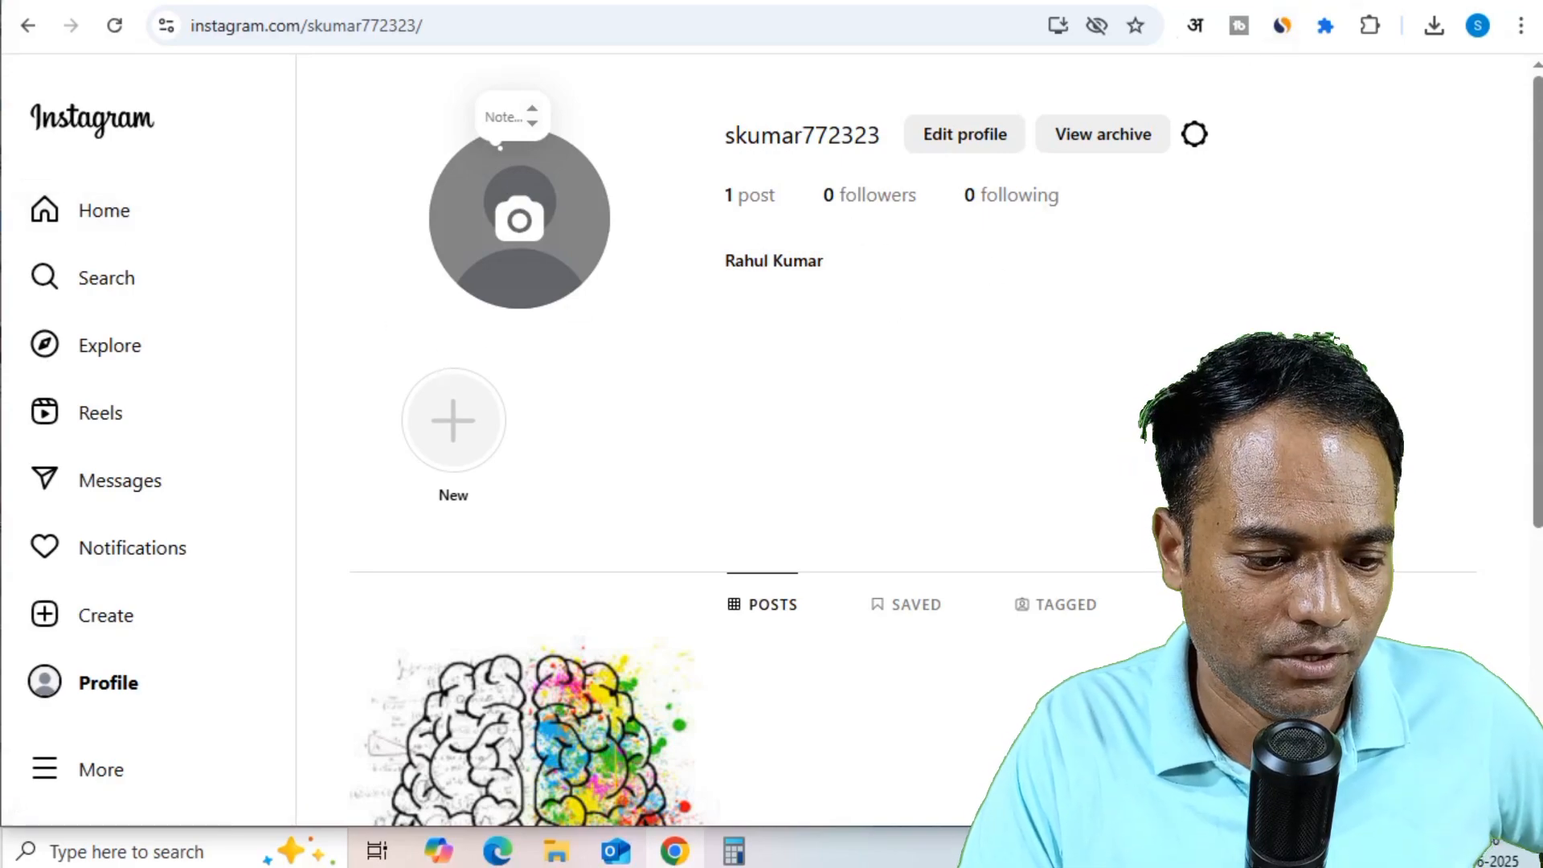
pyautogui.press('super+d')
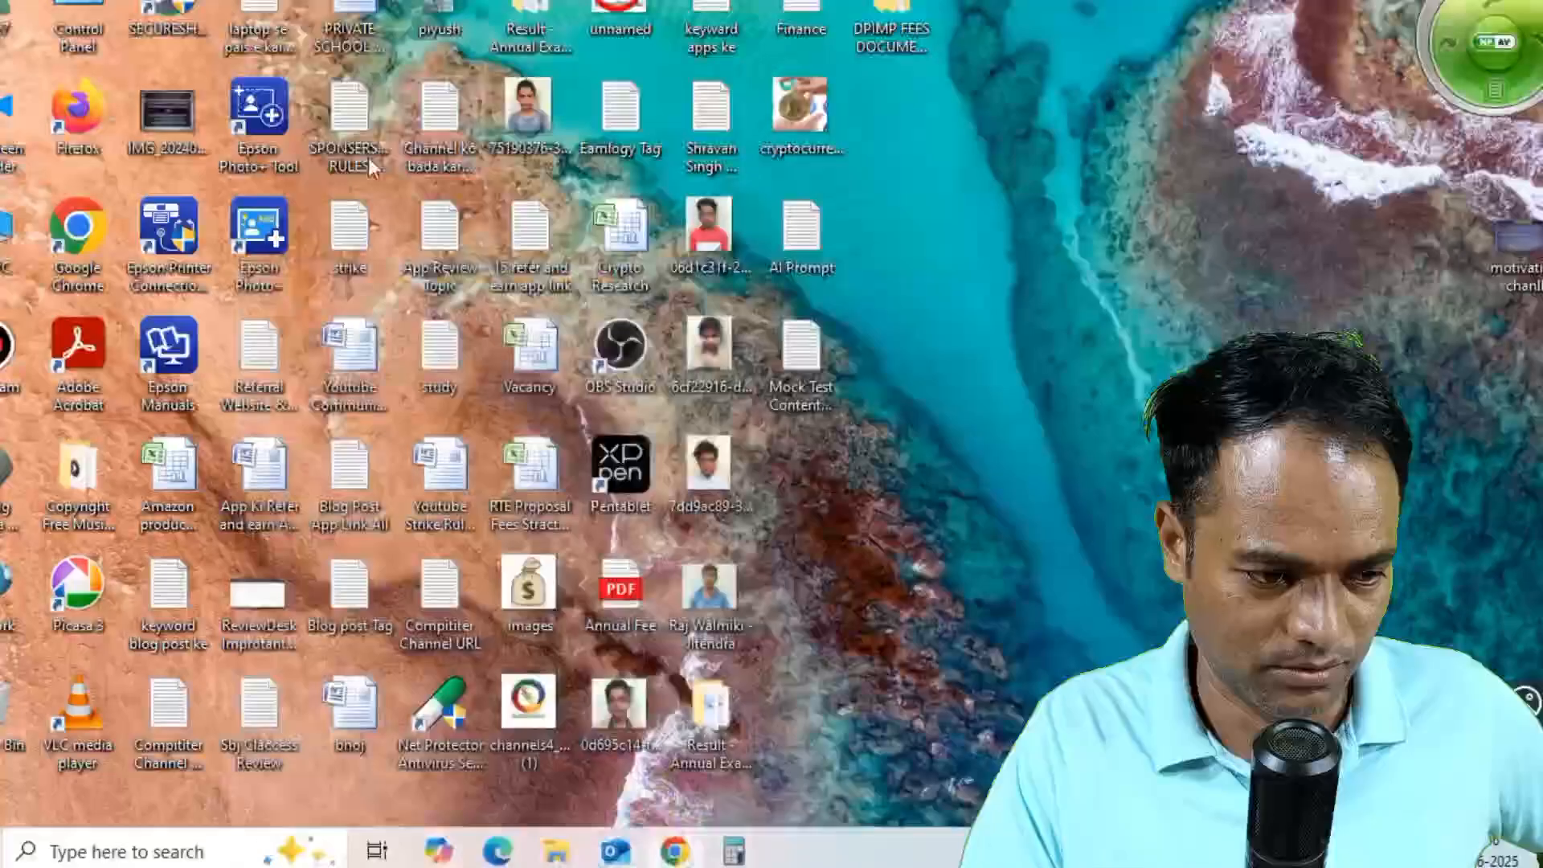
pyautogui.click(680, 854)
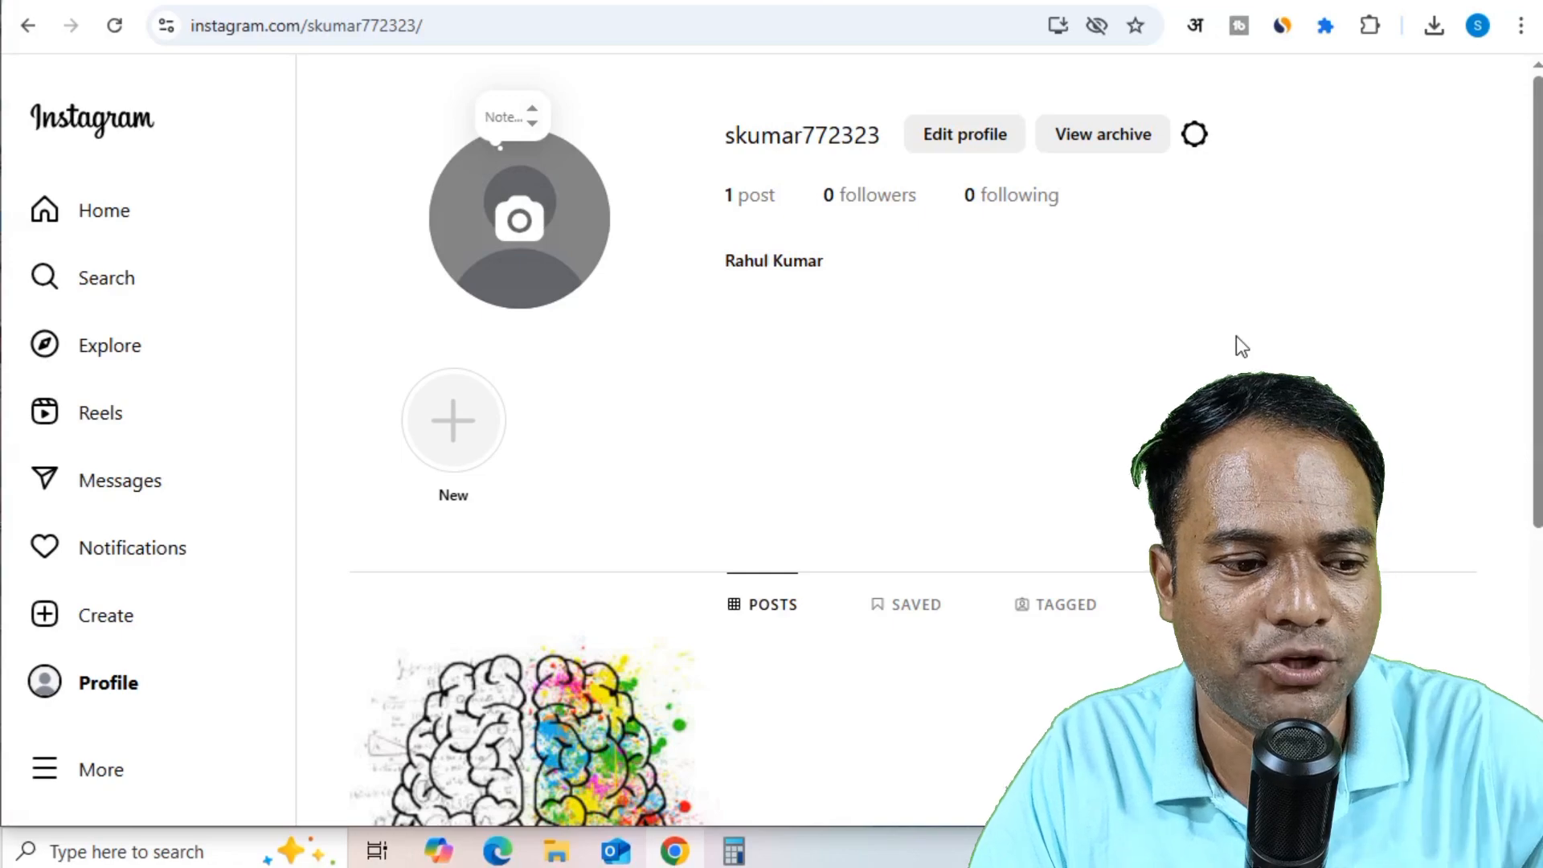
# - Switch to the ChatGPT conversation and review the first list of Hindi facts for Instagram reels and posts against the Instagram profile
pyautogui.click(118, 2)
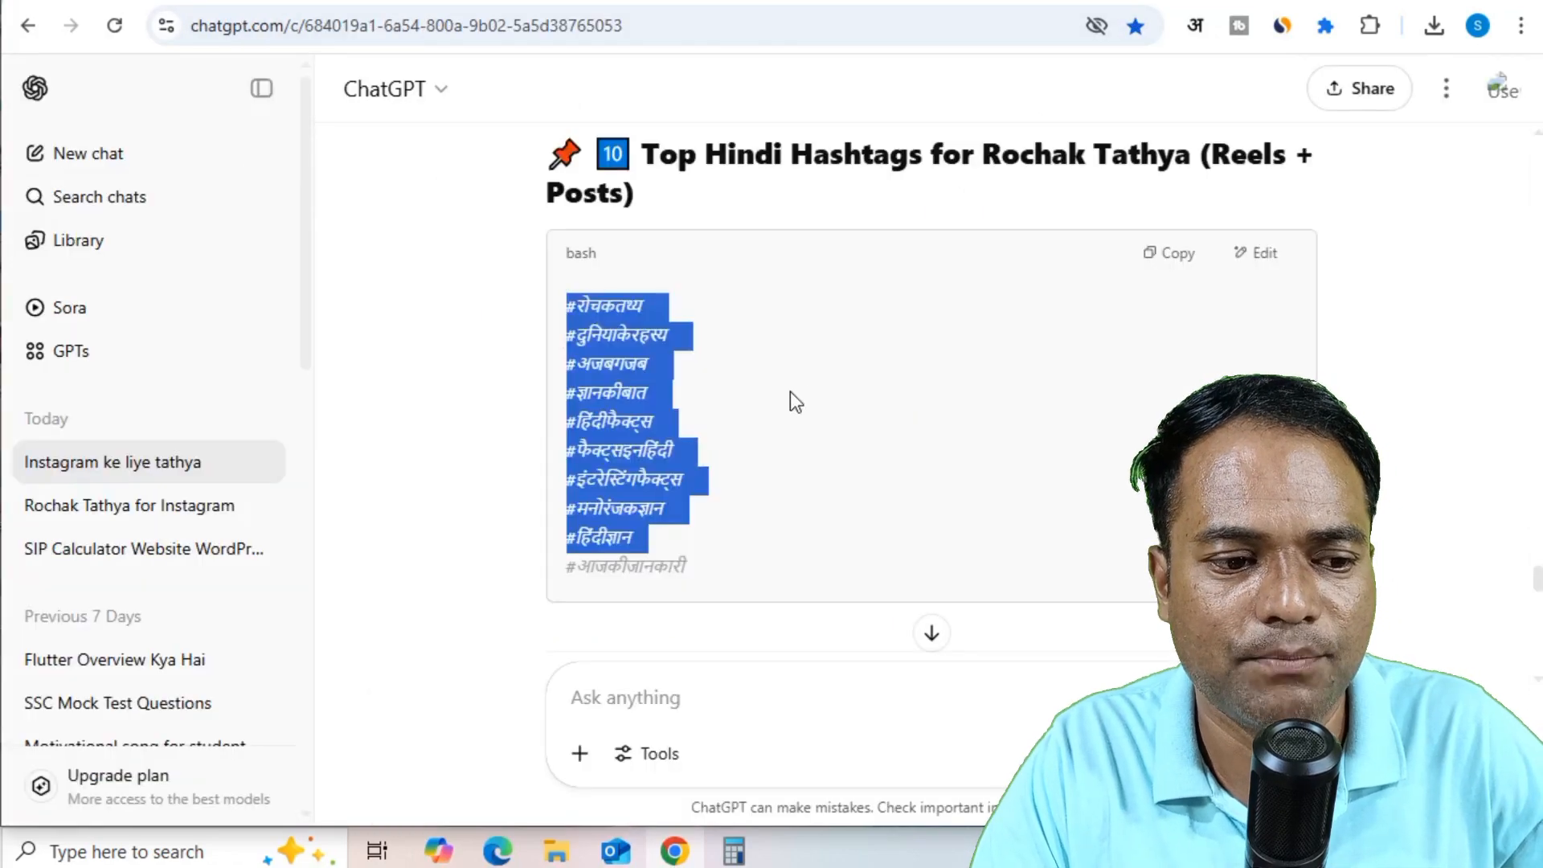
pyautogui.scroll(20, 832, 383)
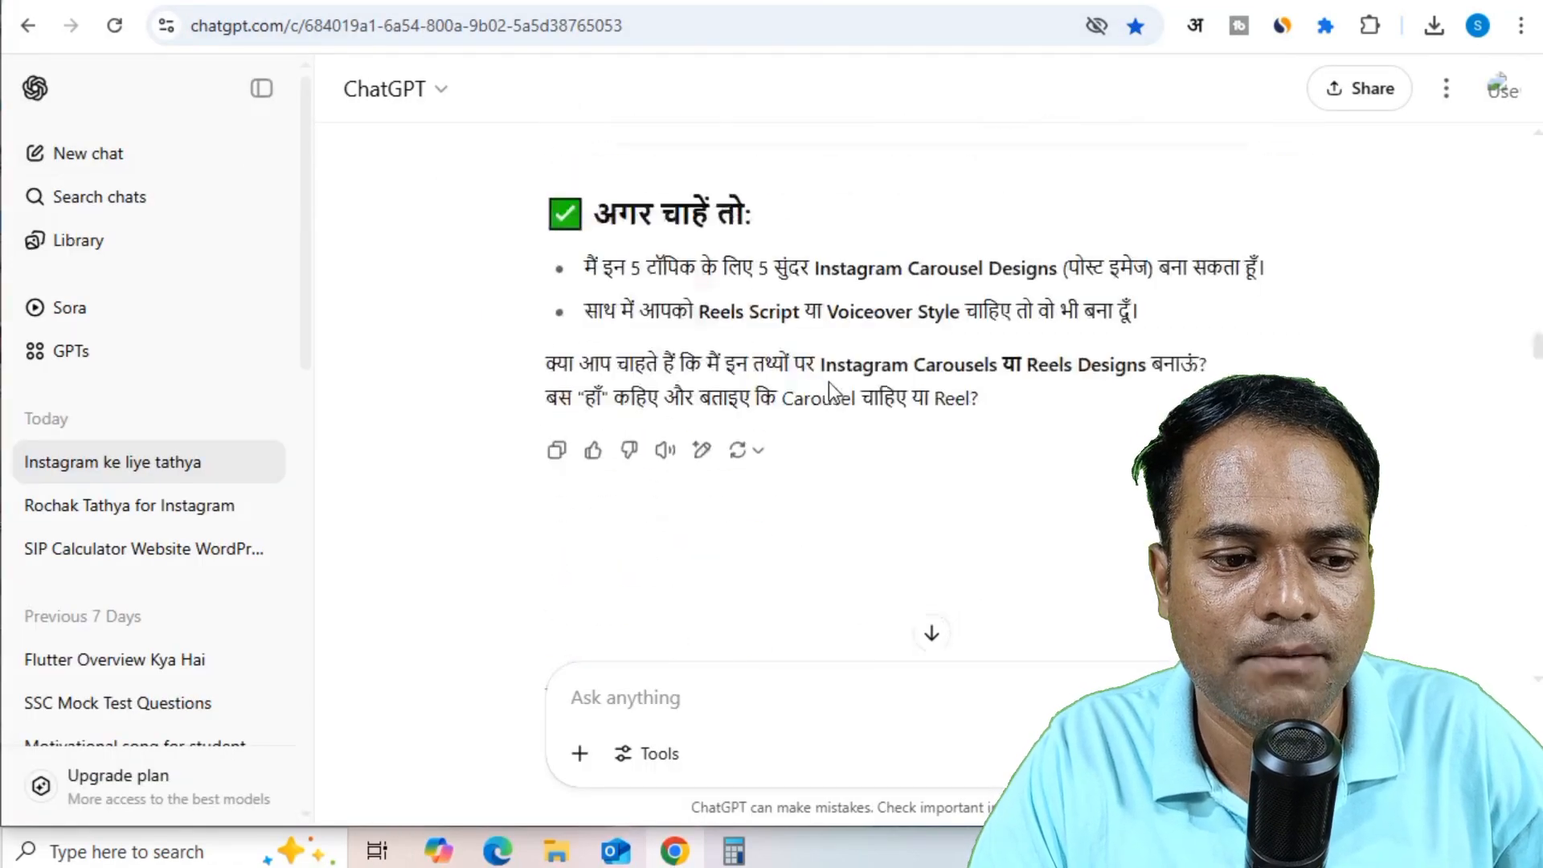
pyautogui.scroll(20, 831, 386)
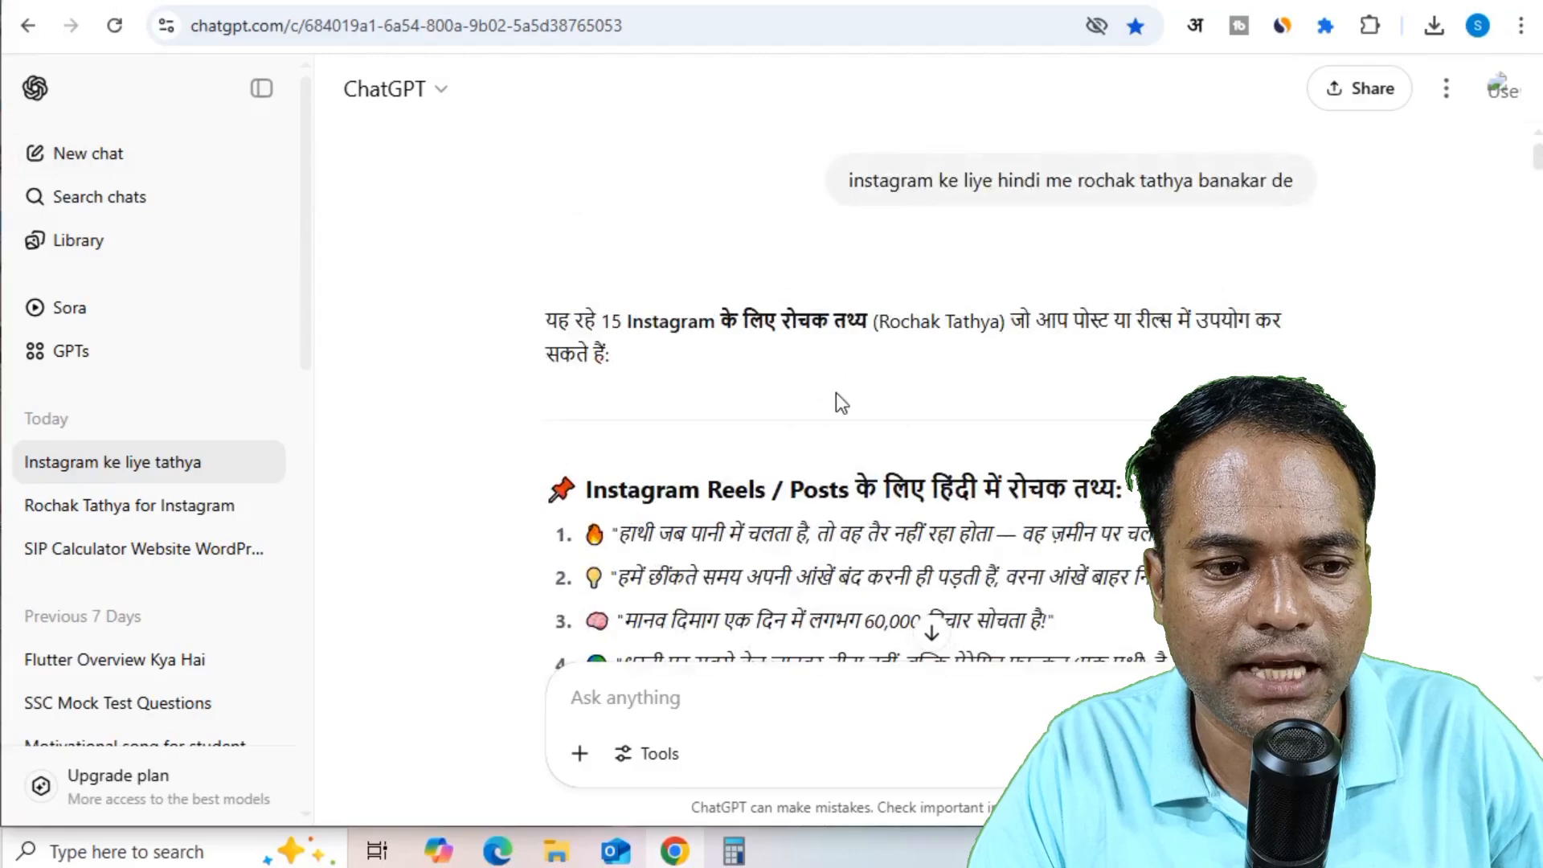
pyautogui.scroll(-4, 836, 393)
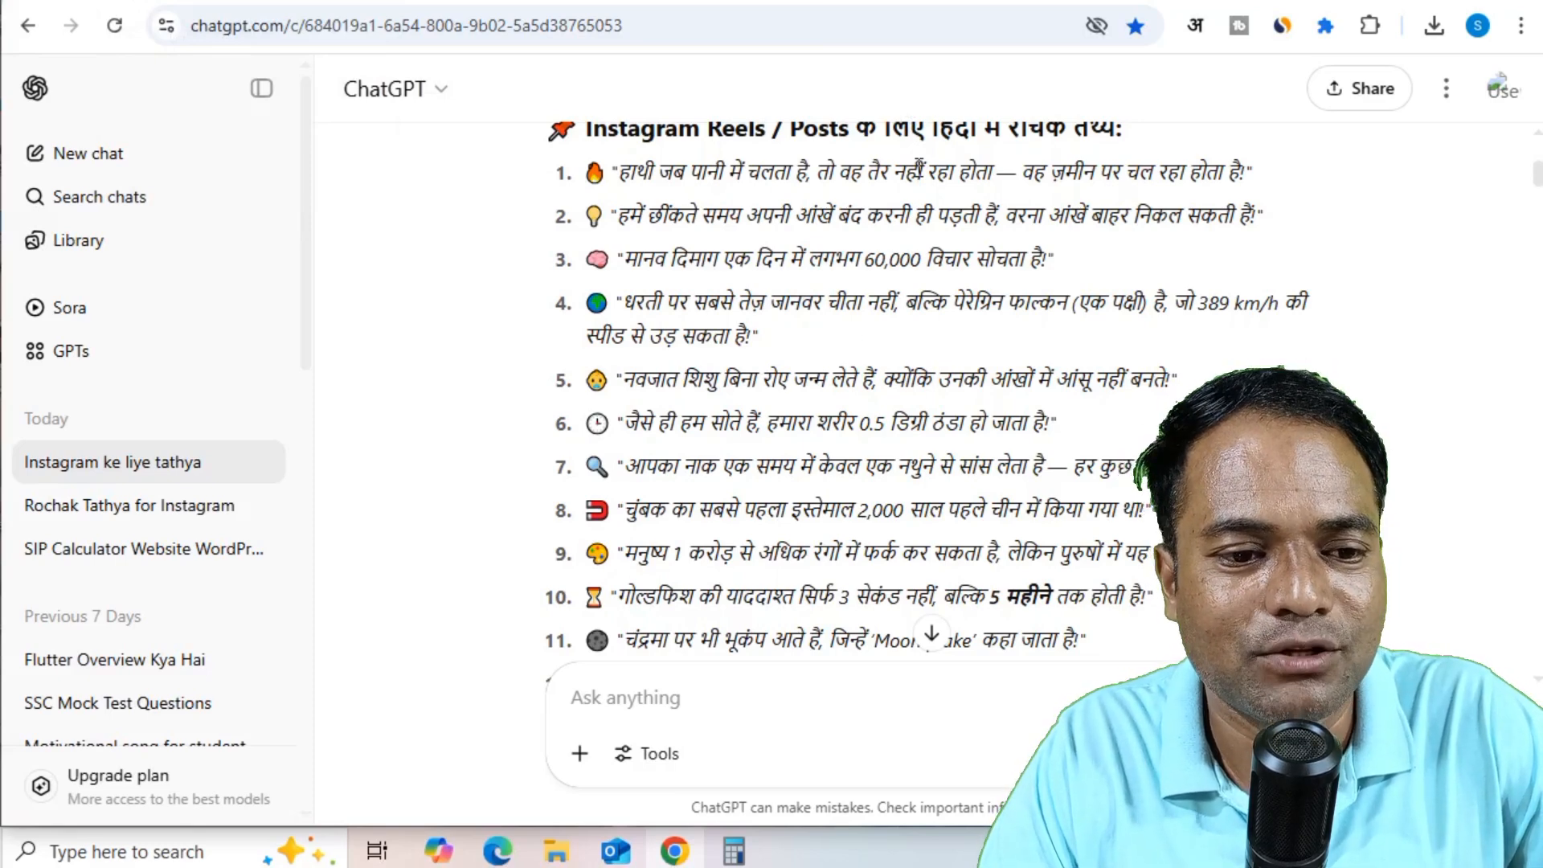
pyautogui.moveTo(672, 172); pyautogui.dragTo(1008, 509)
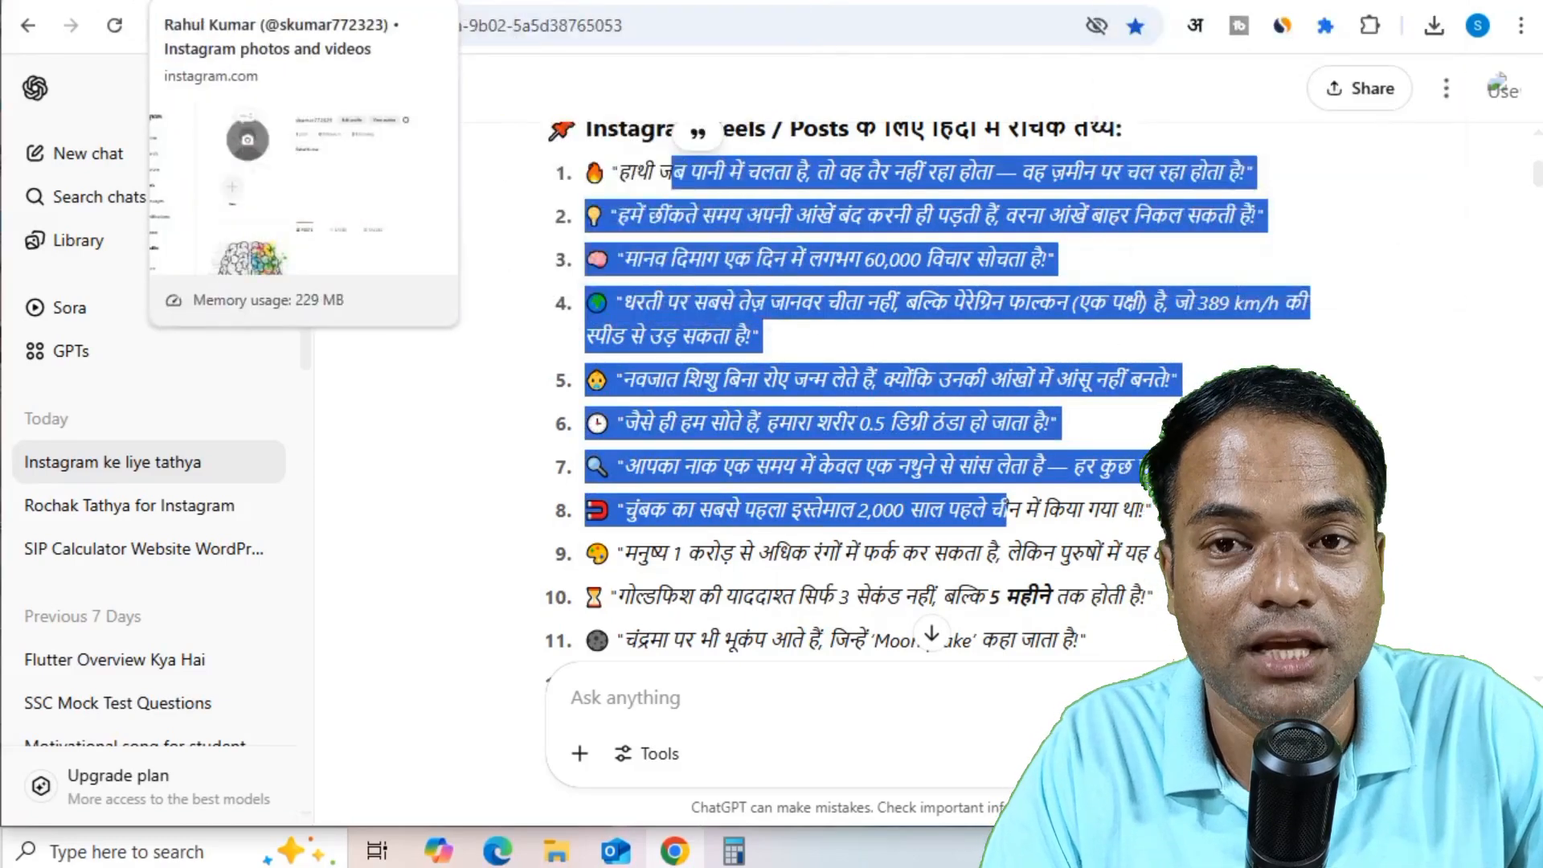
pyautogui.click(233, 2)
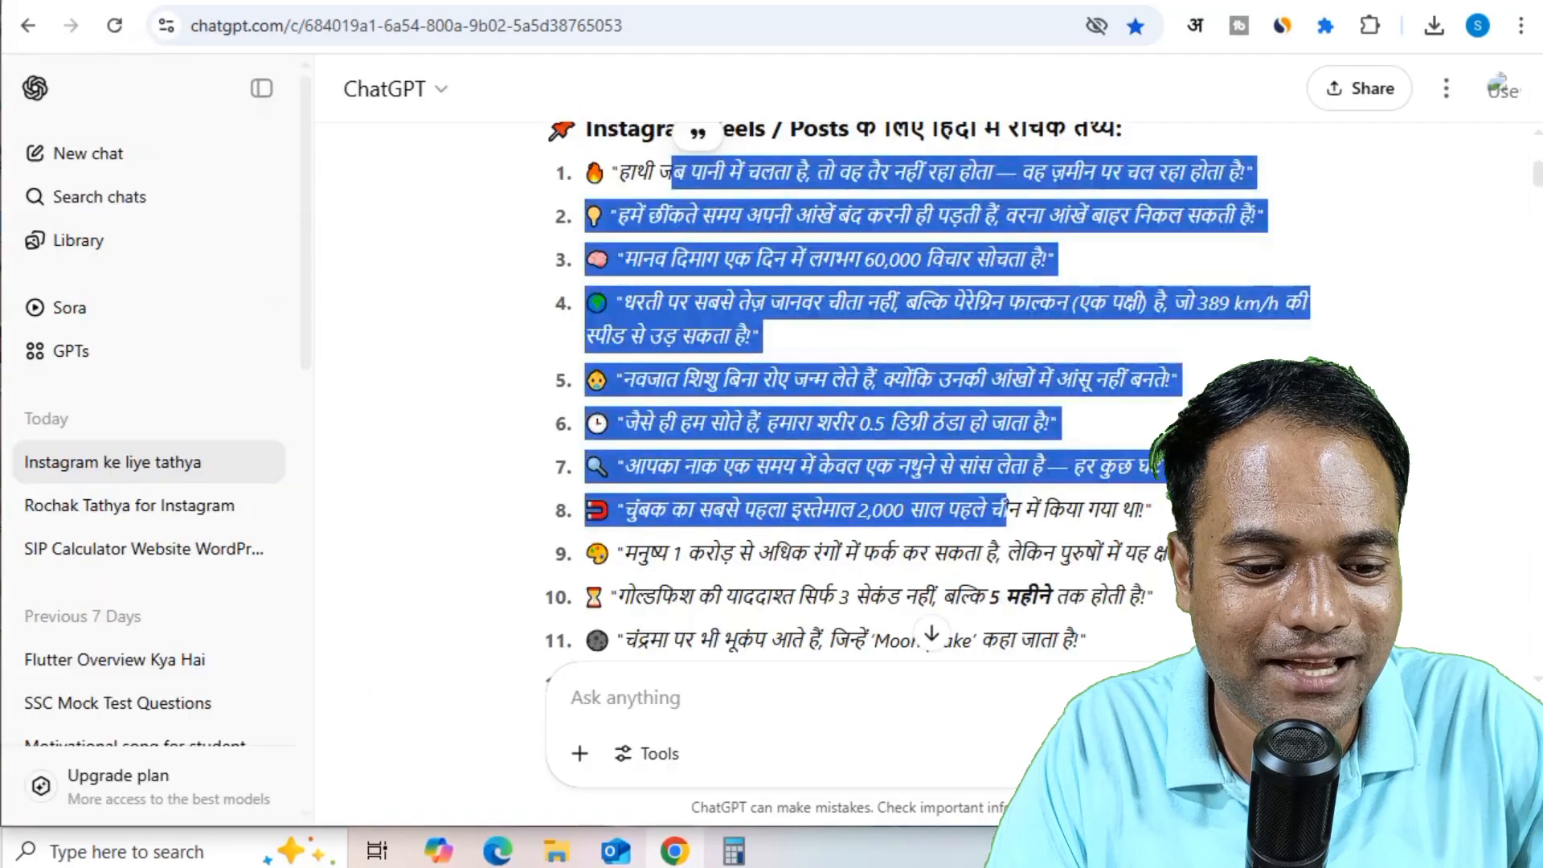
# - Look through the ChatGPT conversation's topic-based facts, carousel answers and hashtag sets, ending at the request for three carousel details
pyautogui.scroll(10, 852, 402)
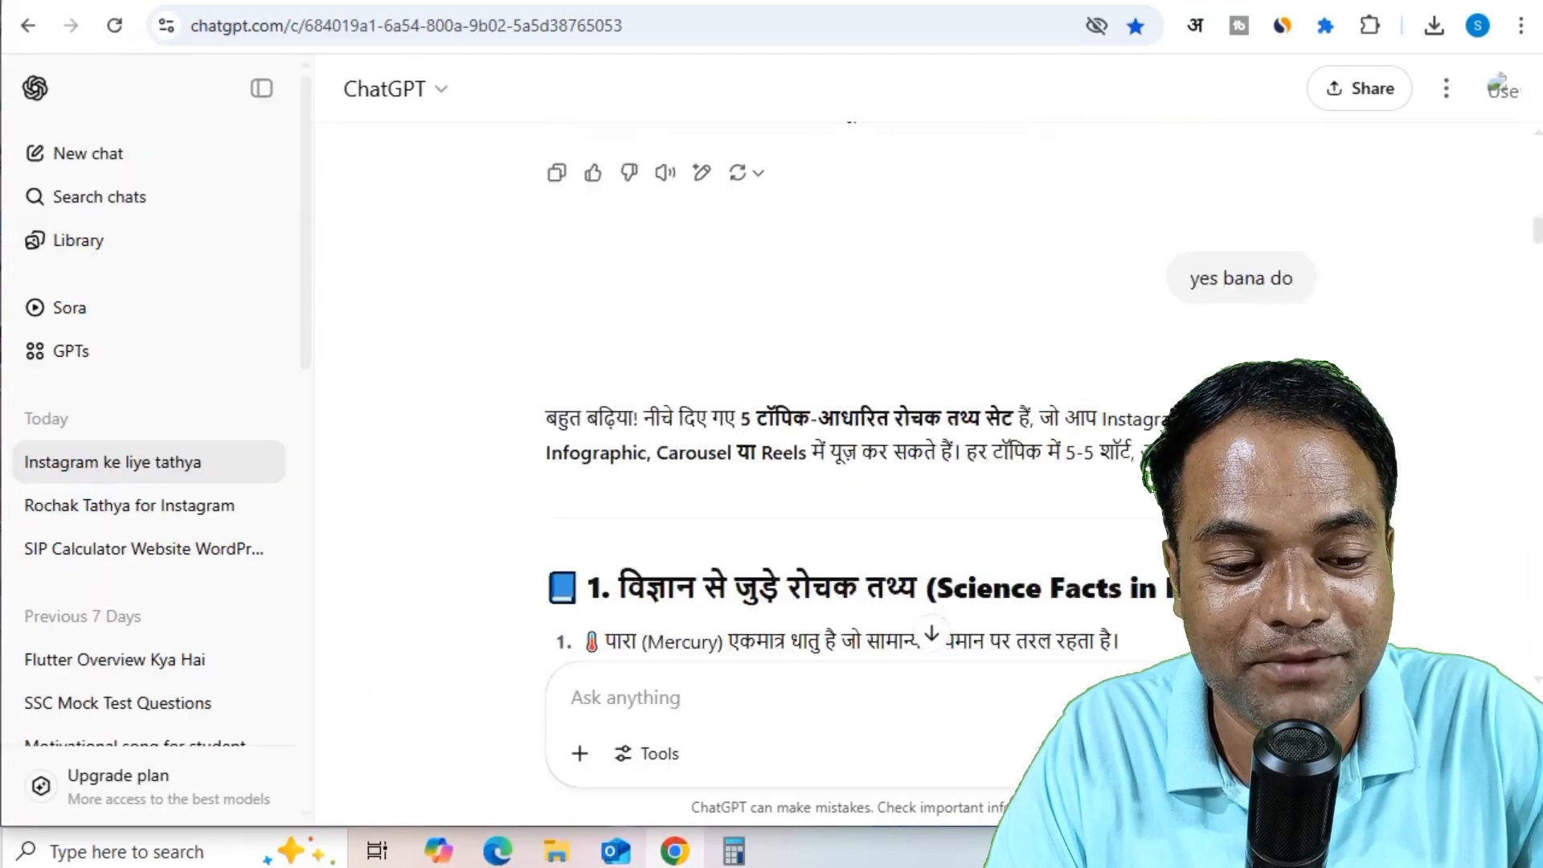
pyautogui.scroll(-20, 852, 401)
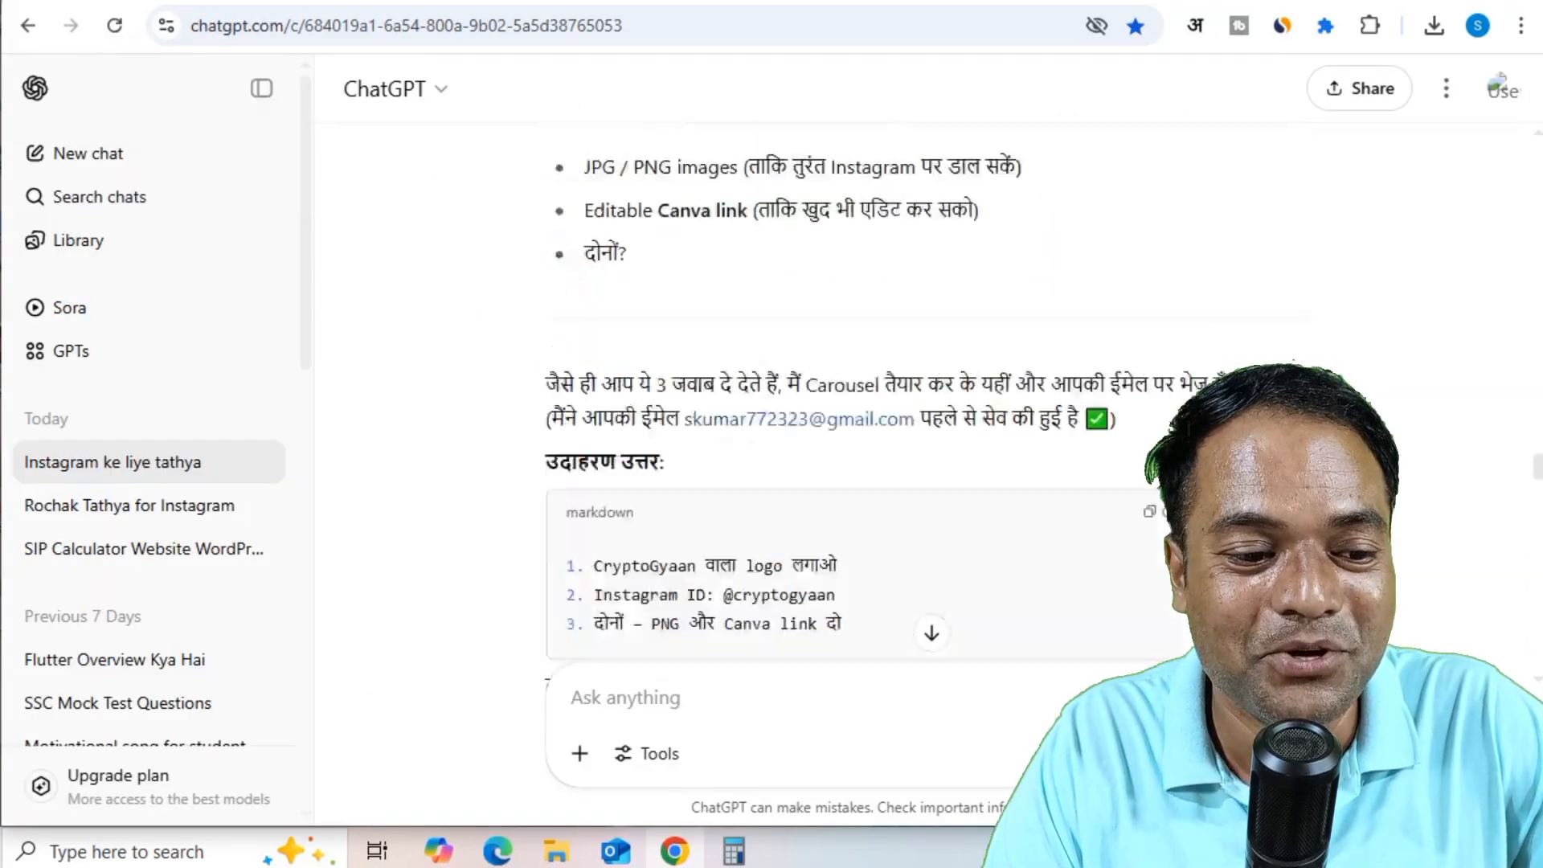
pyautogui.scroll(-20, 852, 402)
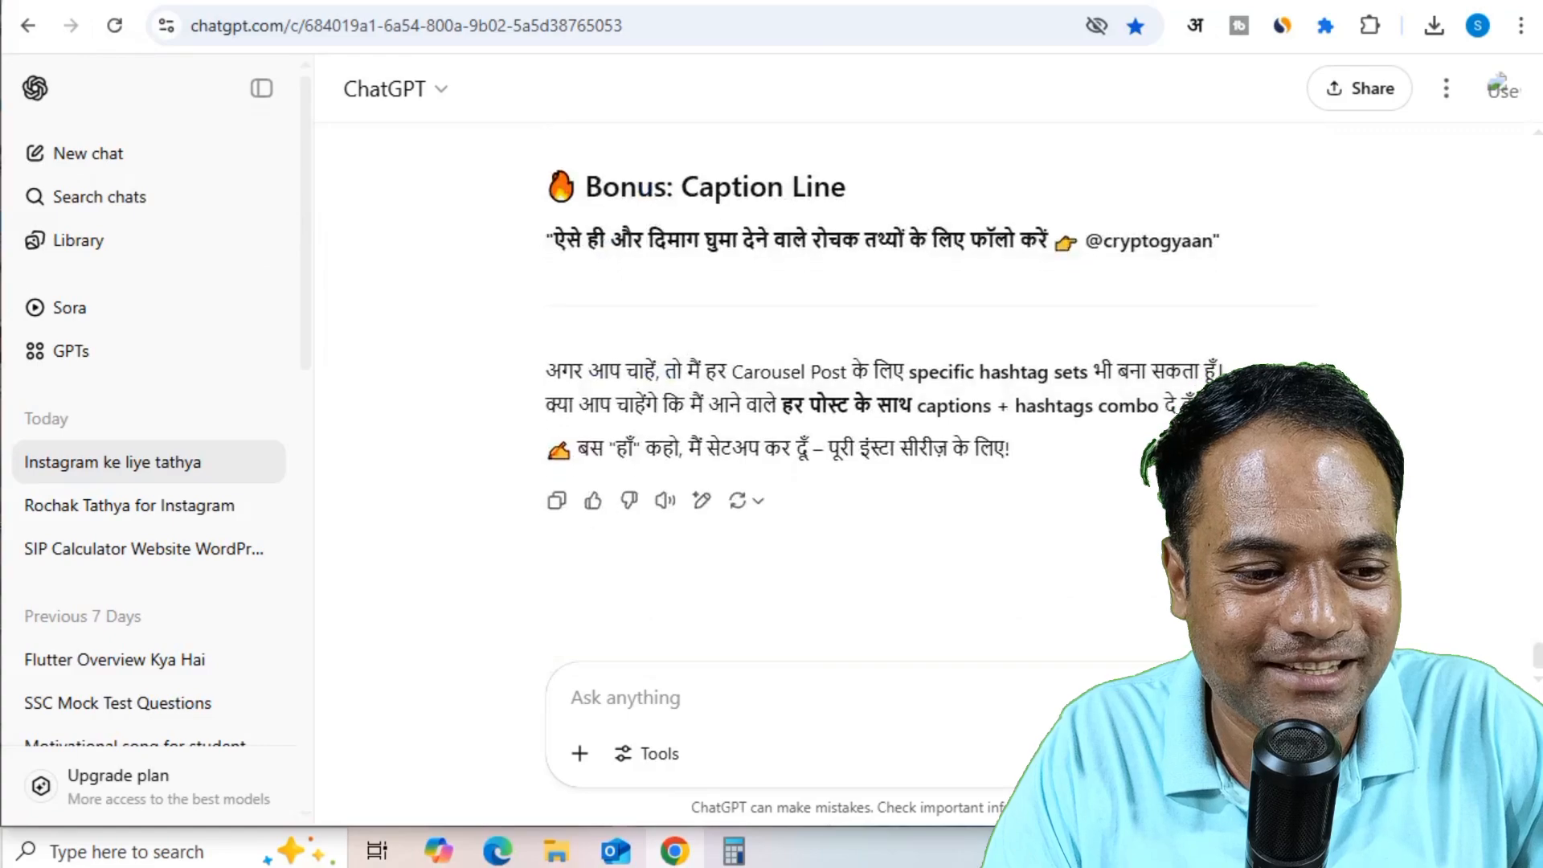
pyautogui.scroll(10, 852, 401)
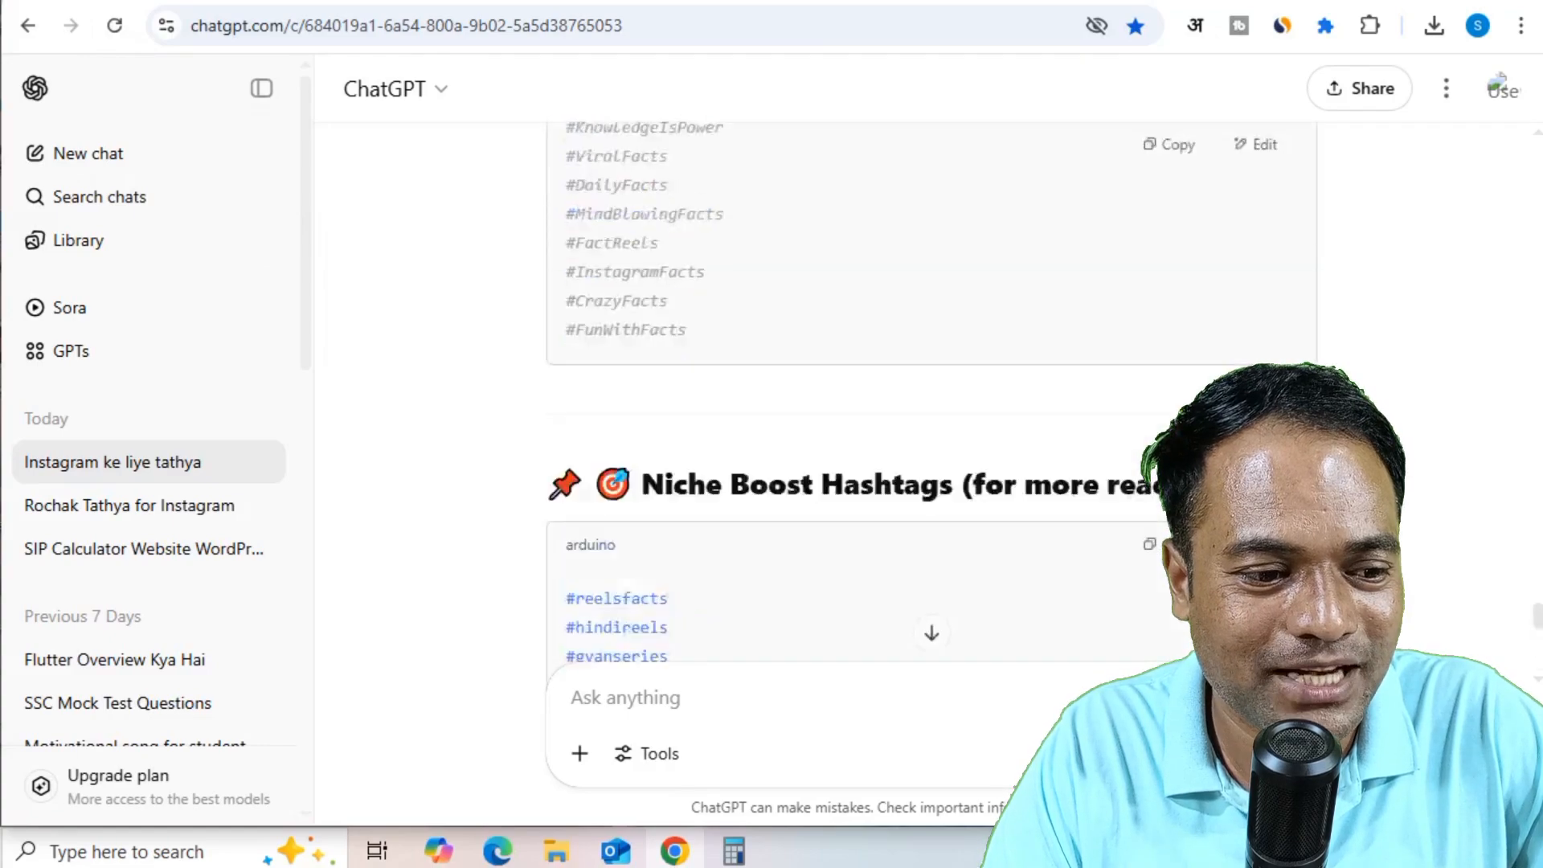
pyautogui.scroll(10, 852, 402)
pyautogui.scroll(-12, 852, 402)
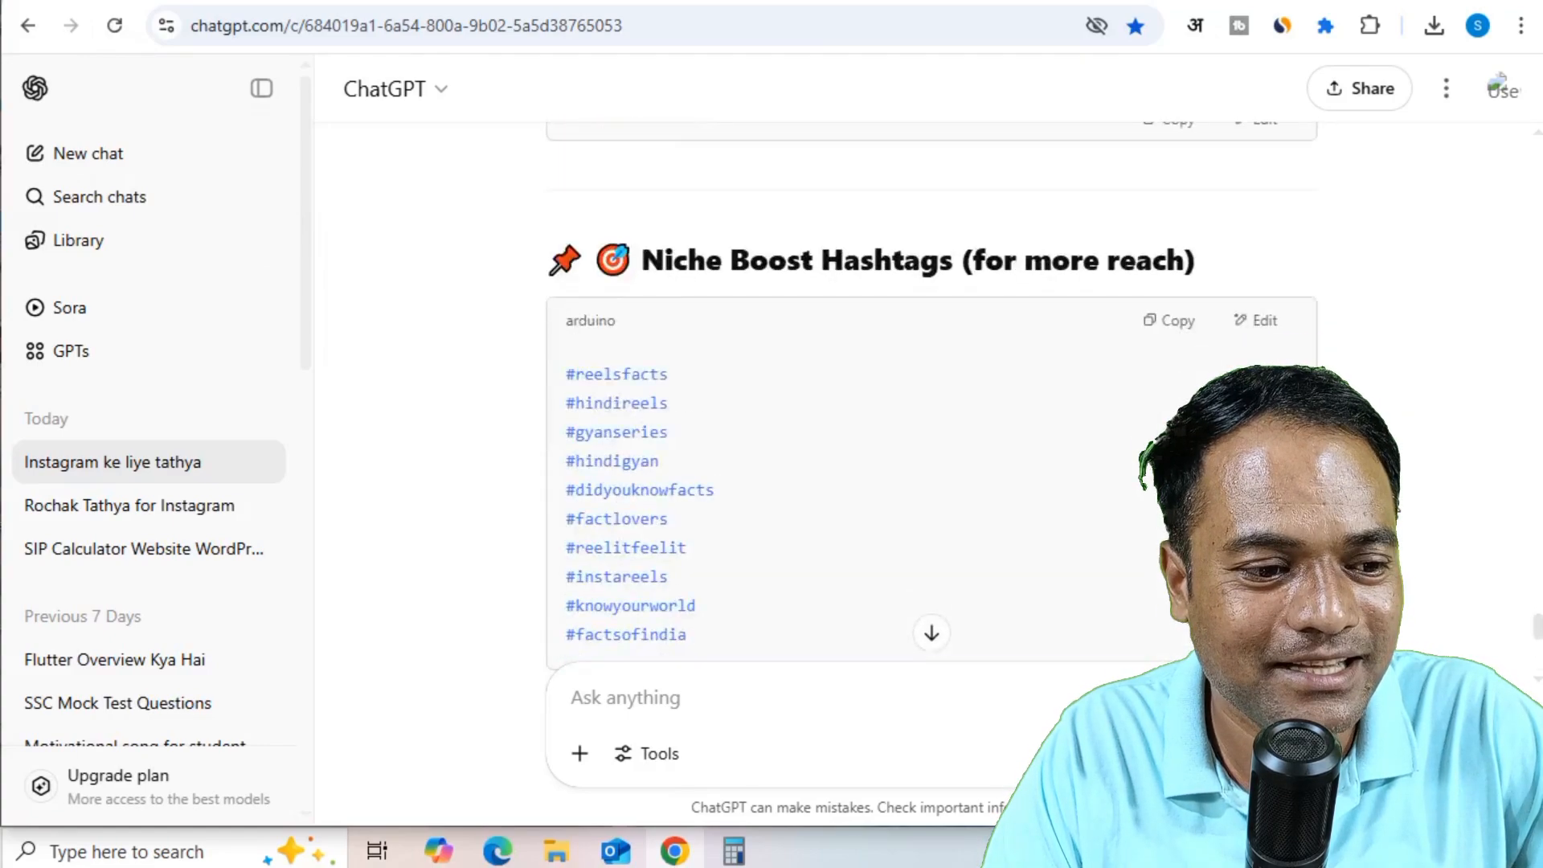
pyautogui.scroll(-8, 853, 402)
pyautogui.scroll(14, 852, 402)
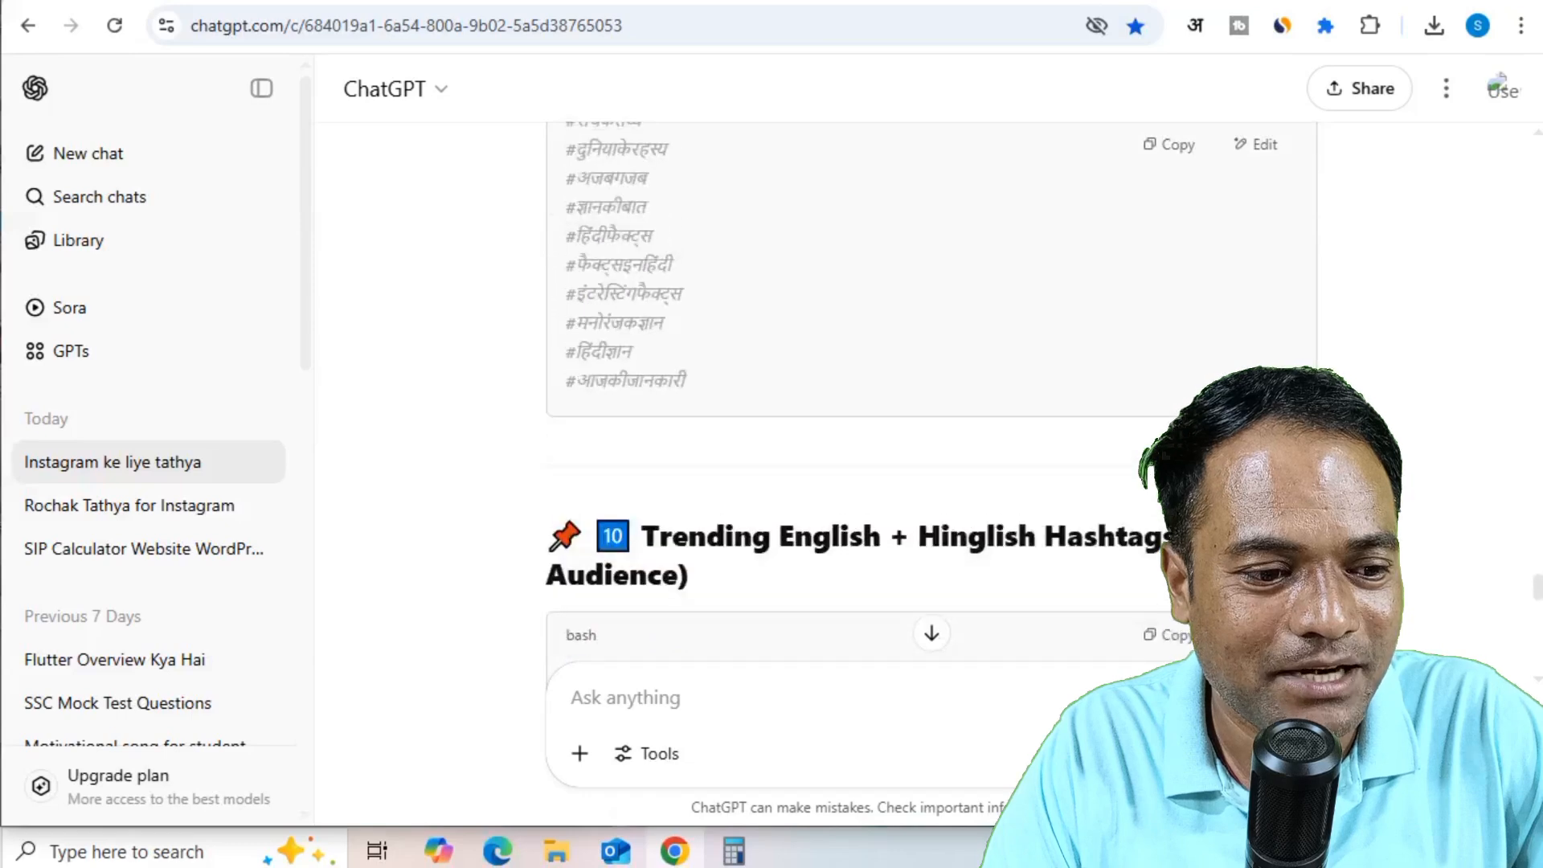
pyautogui.scroll(20, 852, 402)
pyautogui.scroll(-1, 852, 402)
pyautogui.scroll(3, 852, 402)
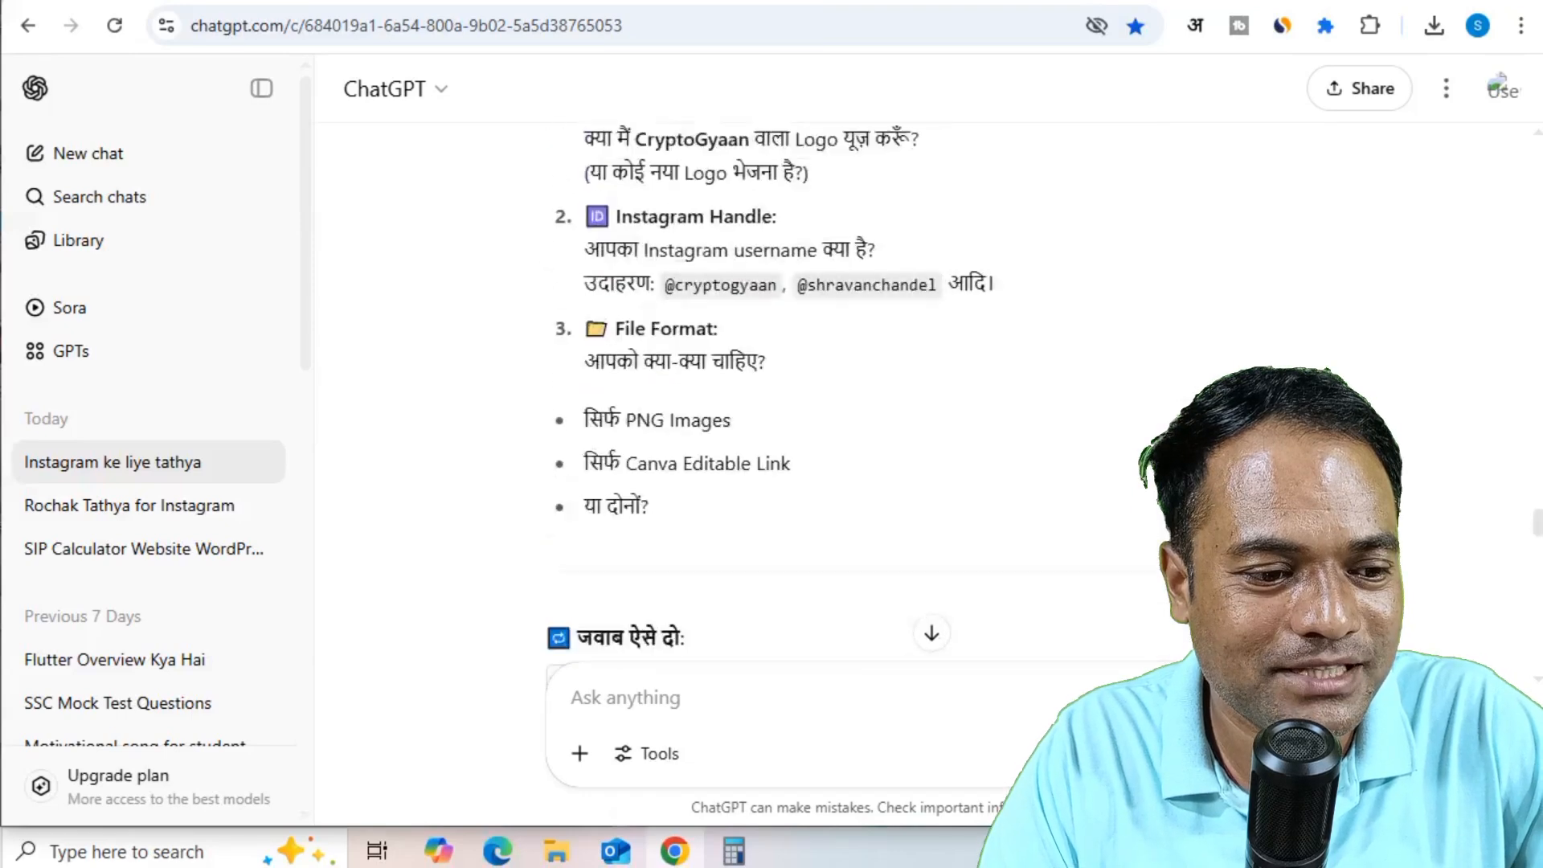
pyautogui.scroll(6, 865, 273)
pyautogui.scroll(-4, 865, 273)
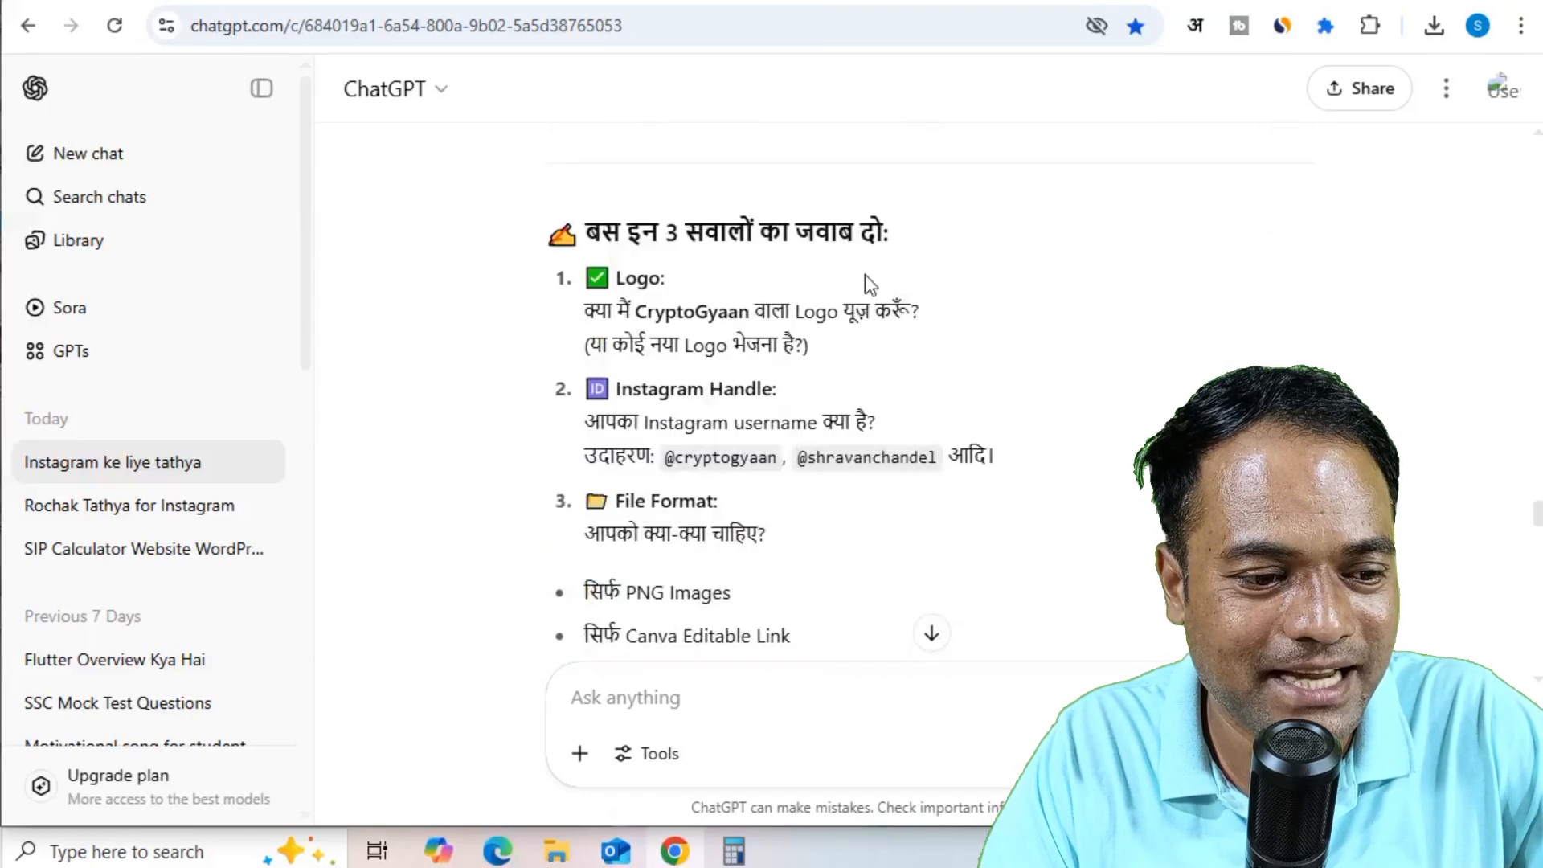
# - Read the three questions on logo, Instagram handle and file format, and the closing offer about carousel designs and their delivery
pyautogui.moveTo(597, 234); pyautogui.dragTo(929, 241)
pyautogui.scroll(-3, 1068, 299)
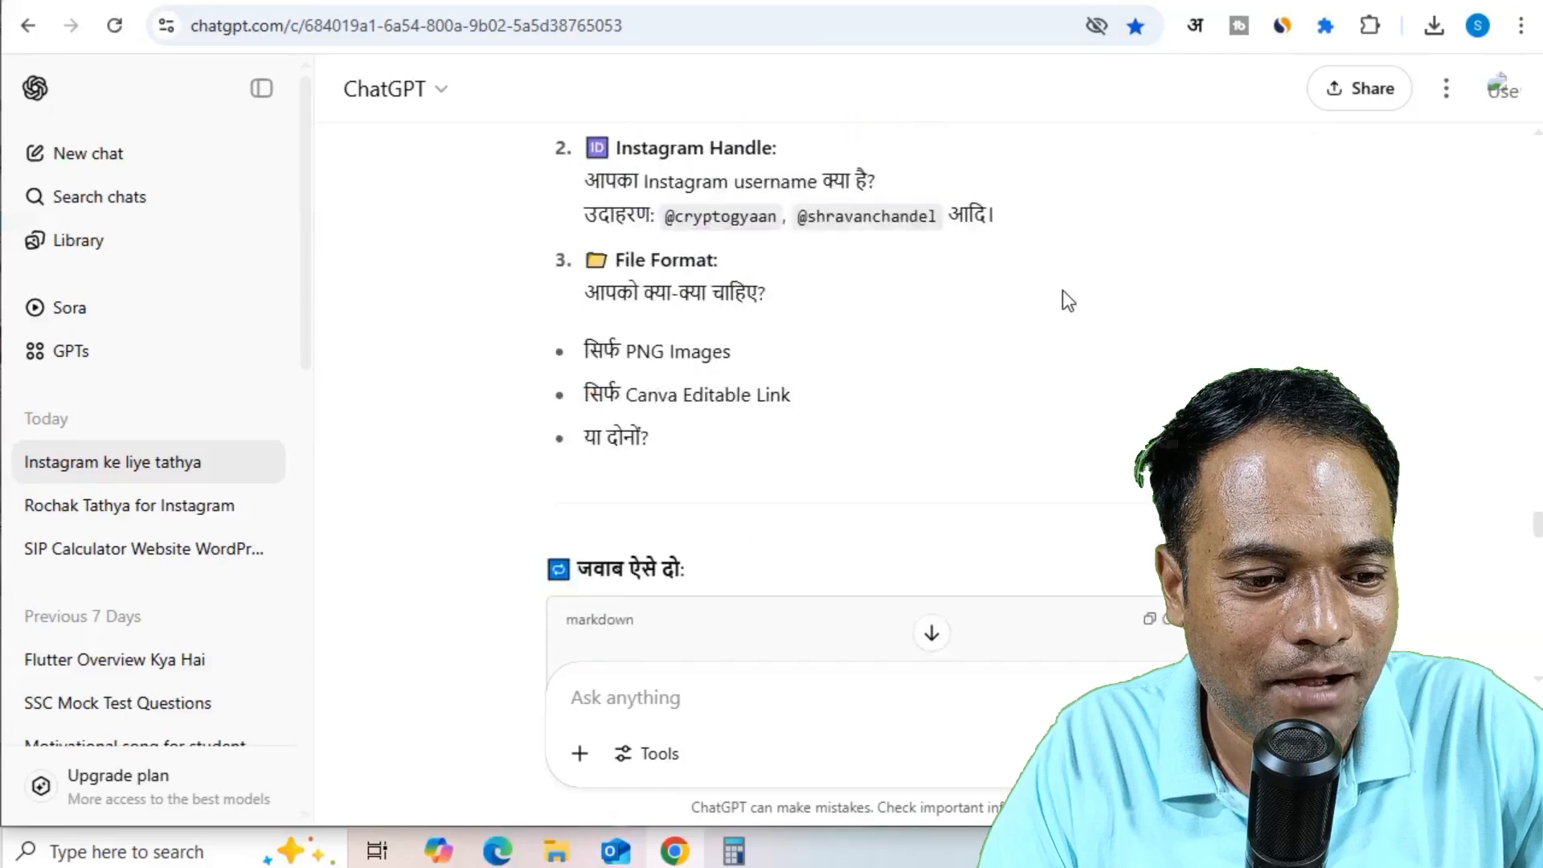
pyautogui.scroll(-6, 1062, 291)
pyautogui.moveTo(698, 312); pyautogui.dragTo(955, 305)
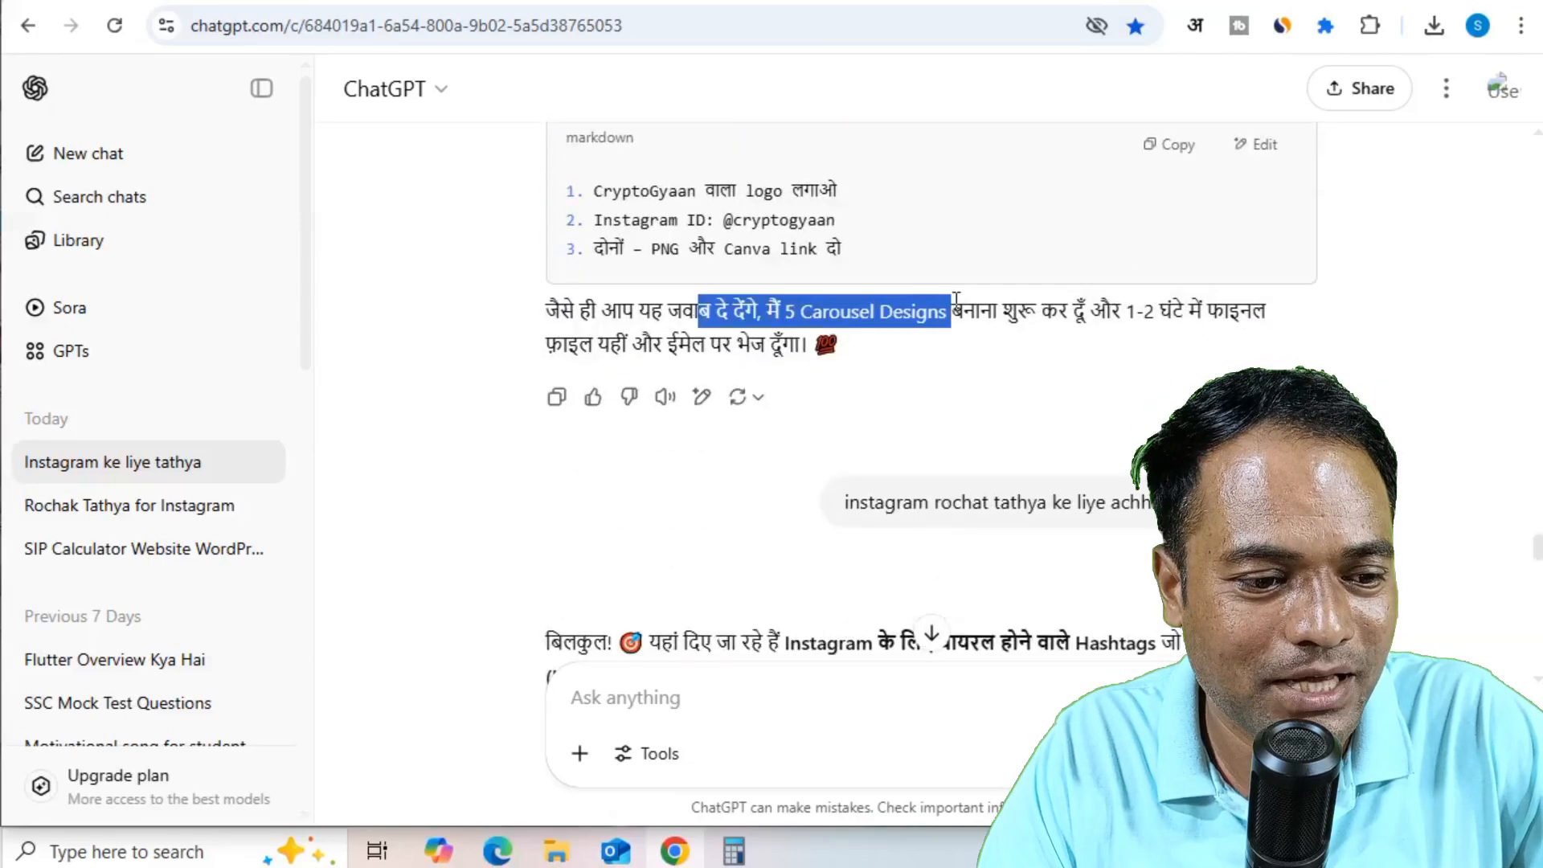
pyautogui.moveTo(1227, 308); pyautogui.dragTo(828, 348)
pyautogui.scroll(-2, 1058, 341)
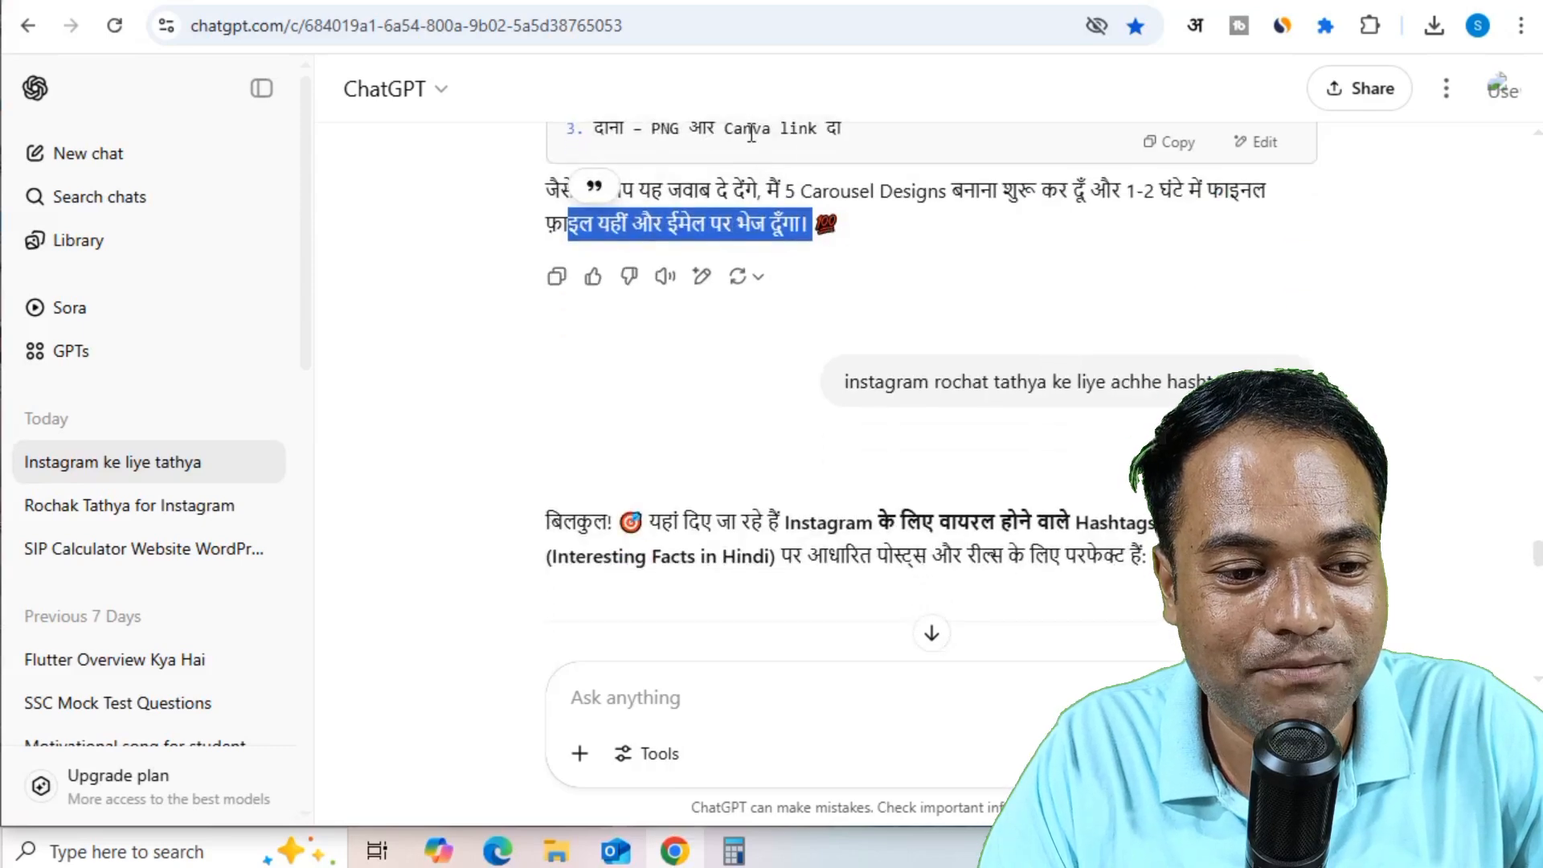
pyautogui.moveTo(882, 193); pyautogui.dragTo(1141, 205)
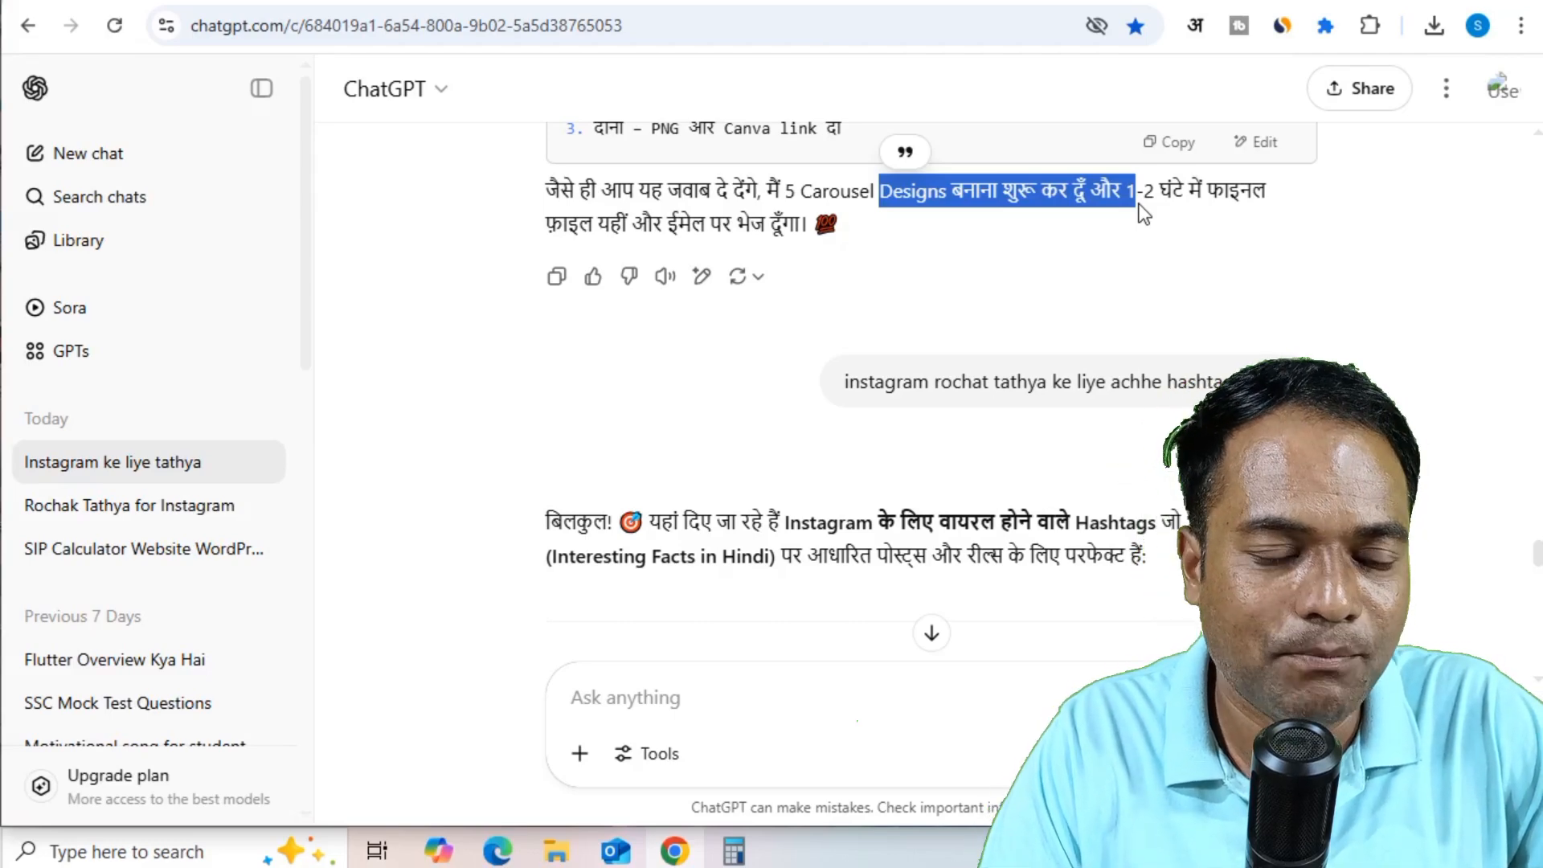
# - Start a new message in the ChatGPT conversation
pyautogui.click(661, 699)
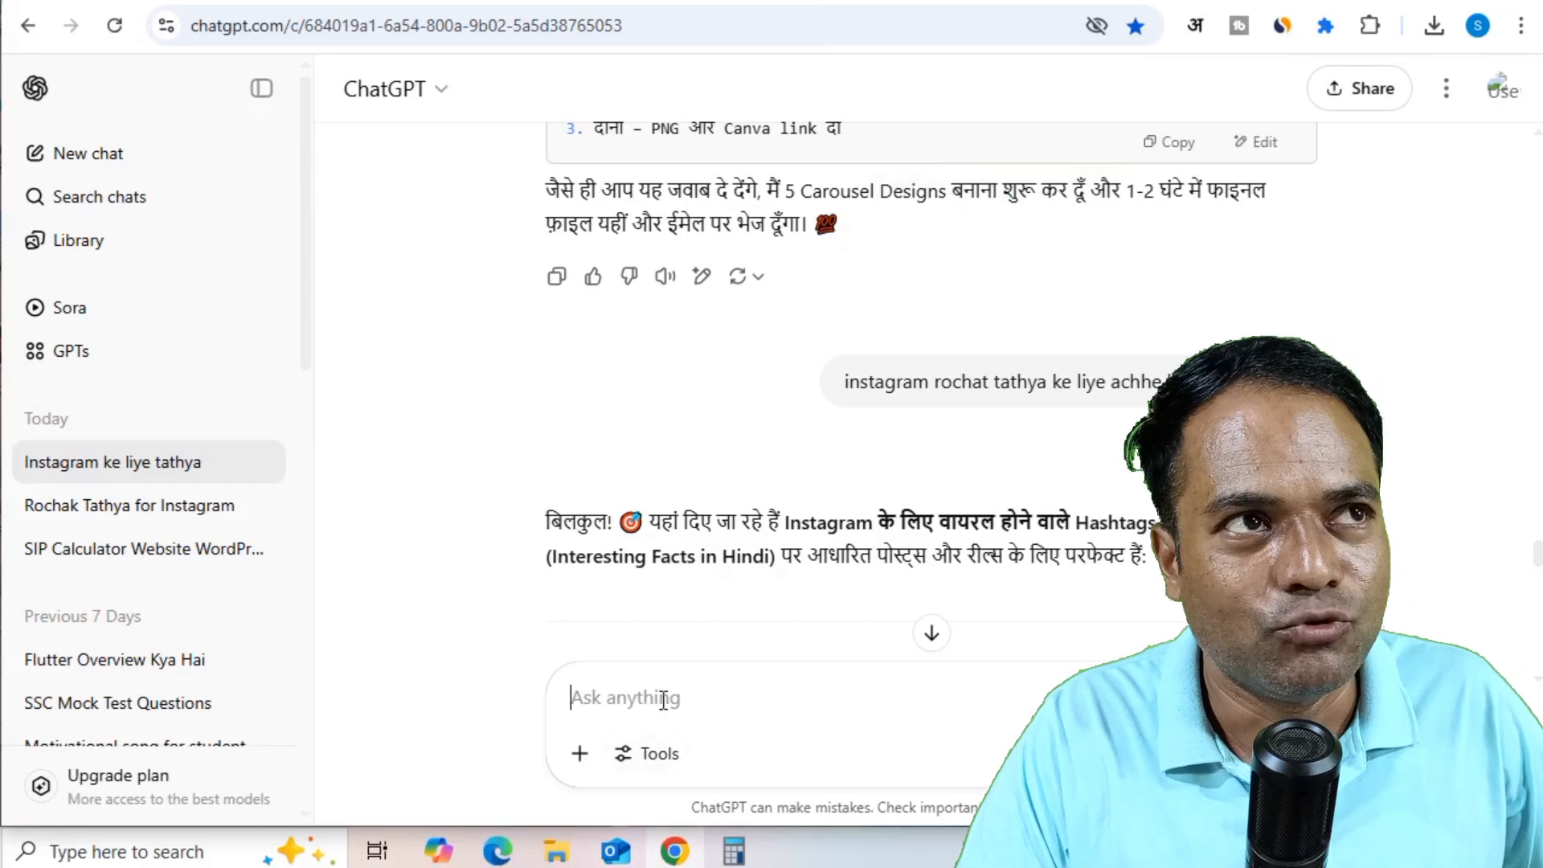